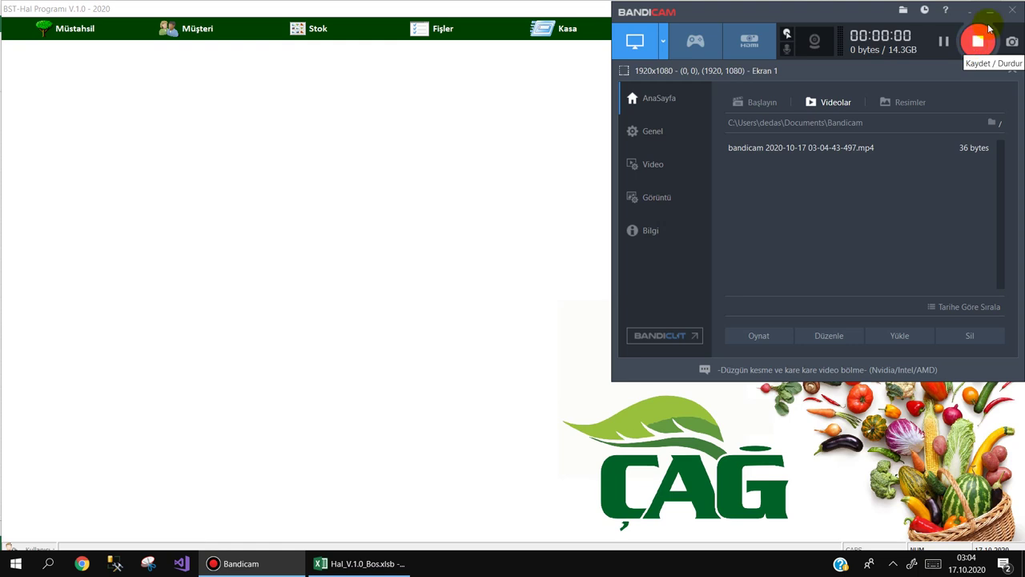
- Start the Bandicam recording to reveal the BST-Hal main screen and its menus
{"action": "left_click", "coordinate": [975, 44]}
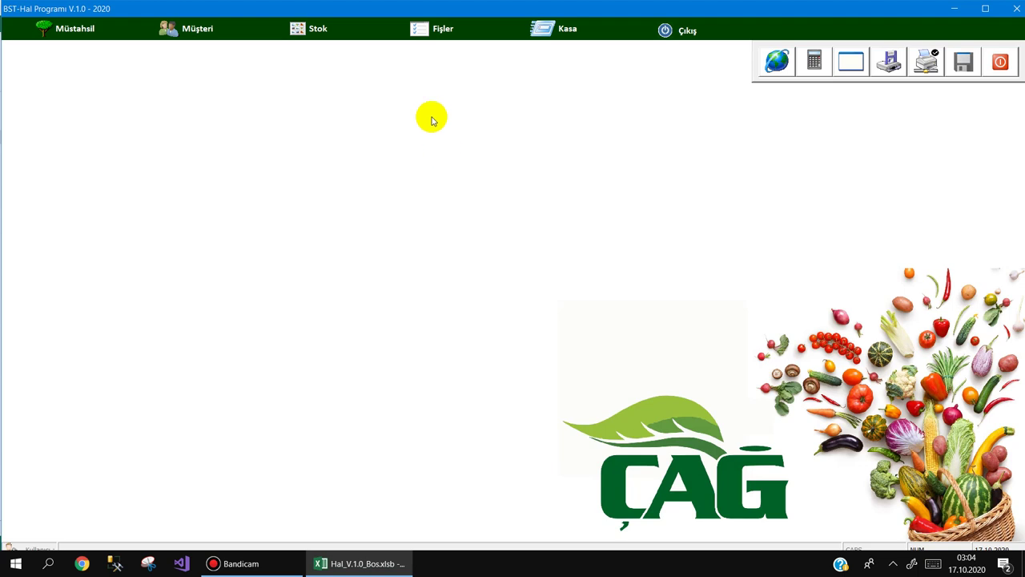
{"action": "mouse_move", "coordinate": [213, 37]}
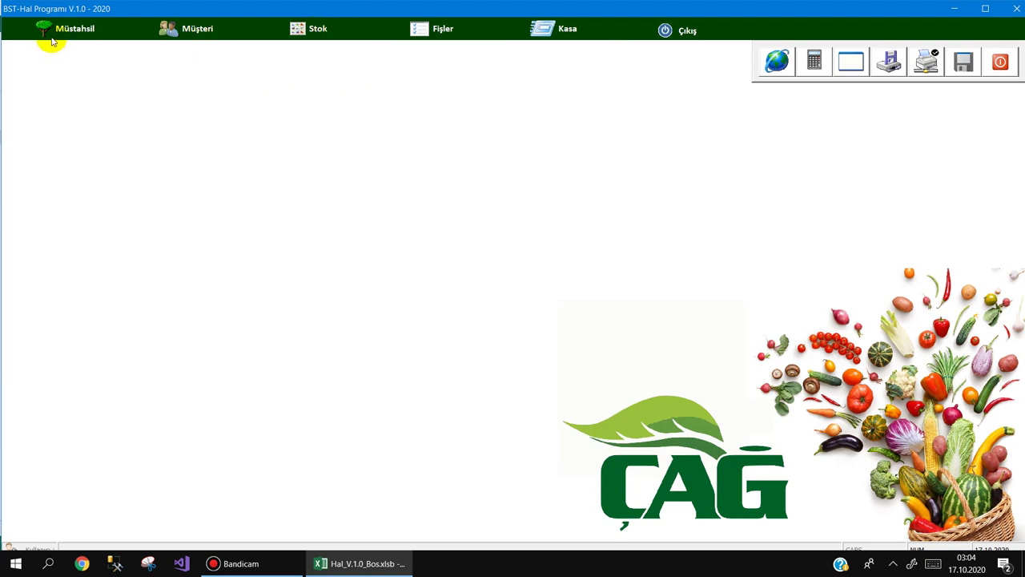
{"action": "mouse_move", "coordinate": [67, 32]}
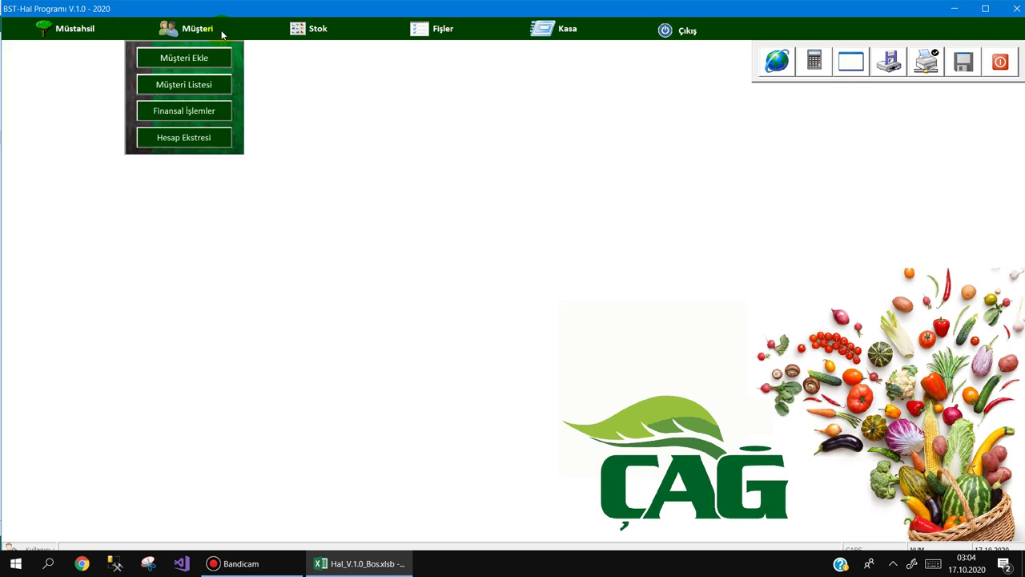
{"action": "mouse_move", "coordinate": [310, 32]}
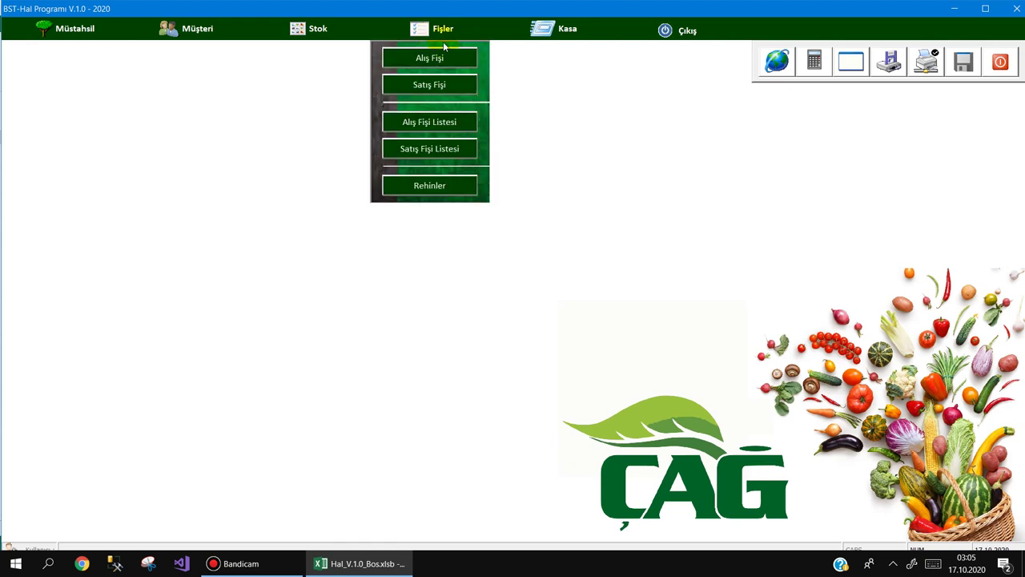
{"action": "mouse_move", "coordinate": [561, 37]}
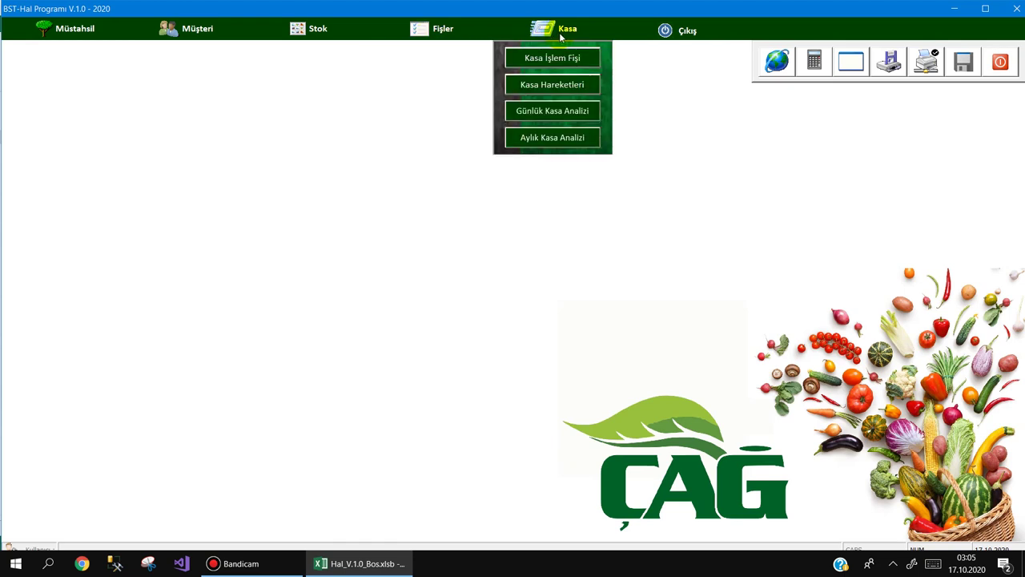
{"action": "mouse_move", "coordinate": [665, 30]}
{"action": "mouse_move", "coordinate": [448, 29]}
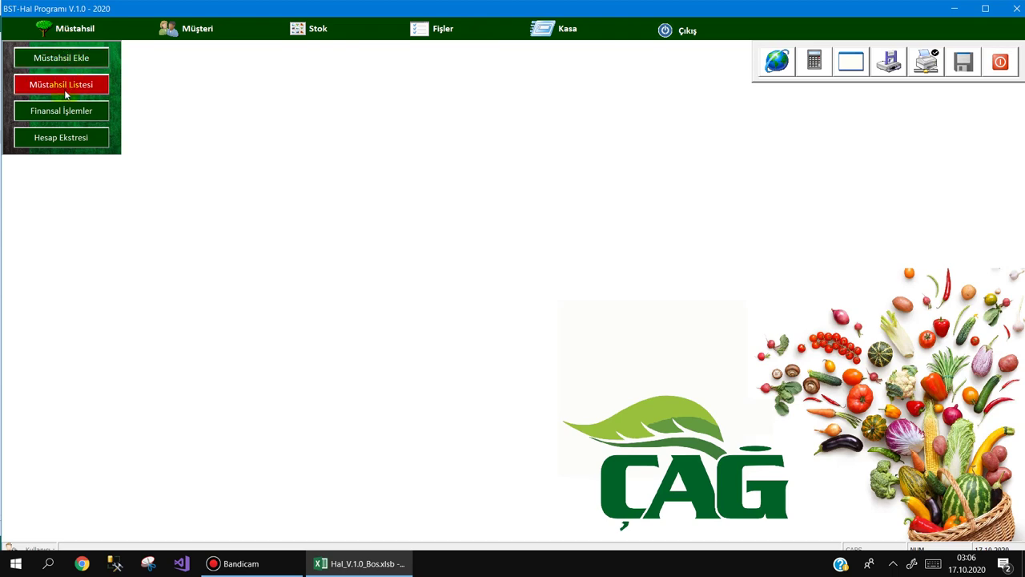
{"action": "left_click", "coordinate": [65, 88]}
{"action": "left_click", "coordinate": [312, 88]}
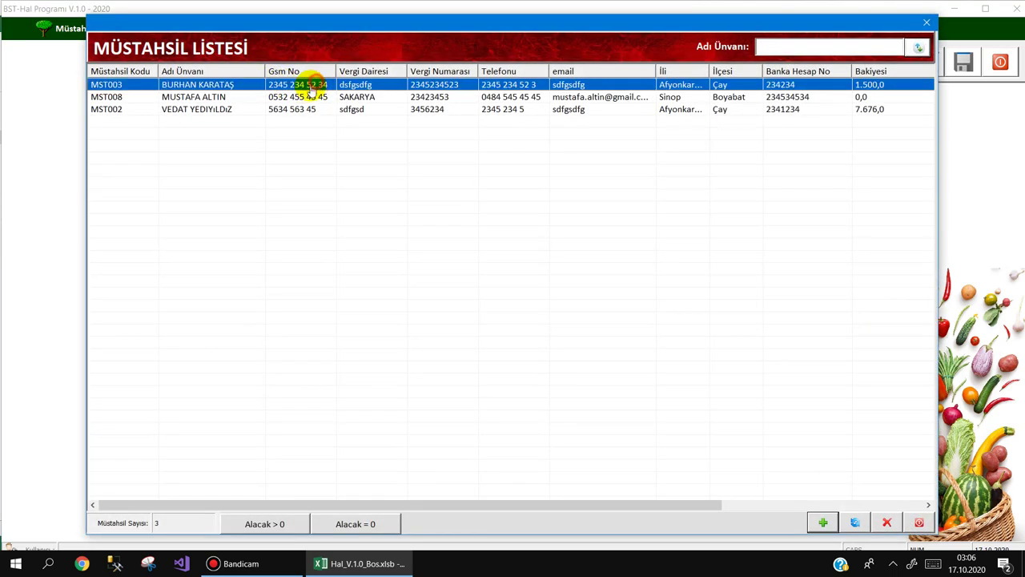
{"action": "left_click", "coordinate": [288, 97]}
{"action": "left_click", "coordinate": [276, 109]}
{"action": "left_click", "coordinate": [242, 85]}
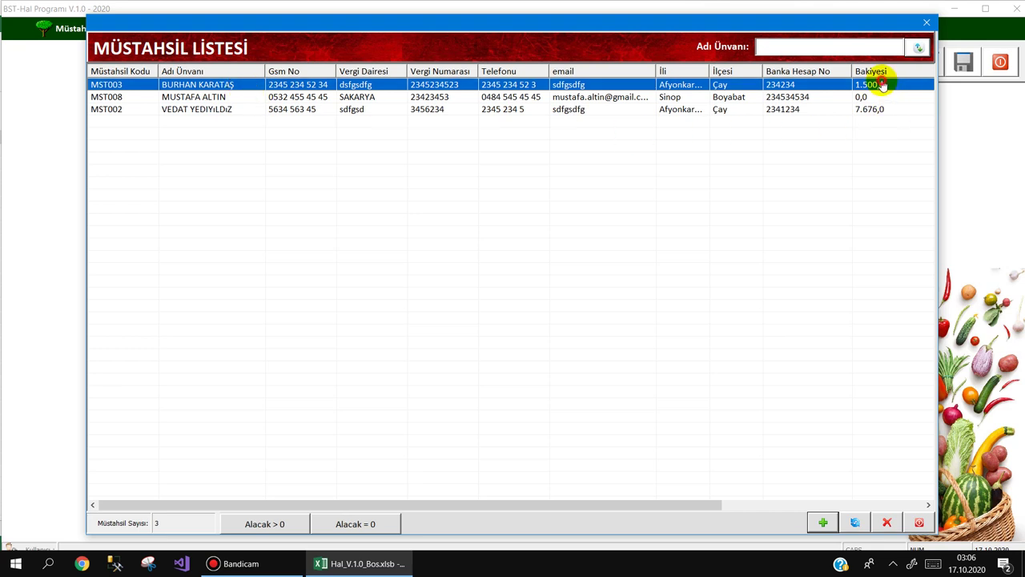
{"action": "left_click", "coordinate": [872, 109]}
{"action": "left_click", "coordinate": [872, 84]}
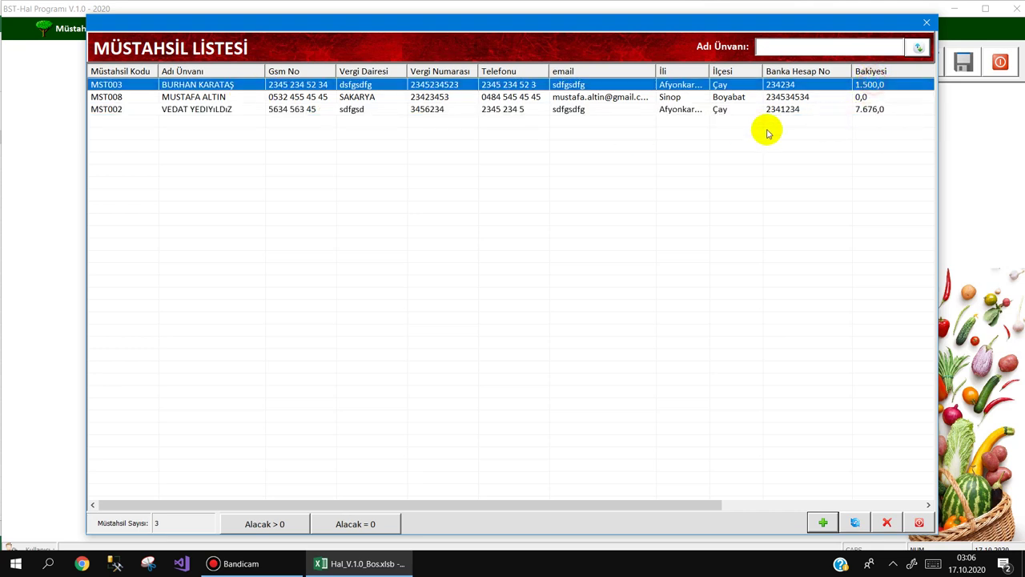
{"action": "left_click", "coordinate": [259, 526]}
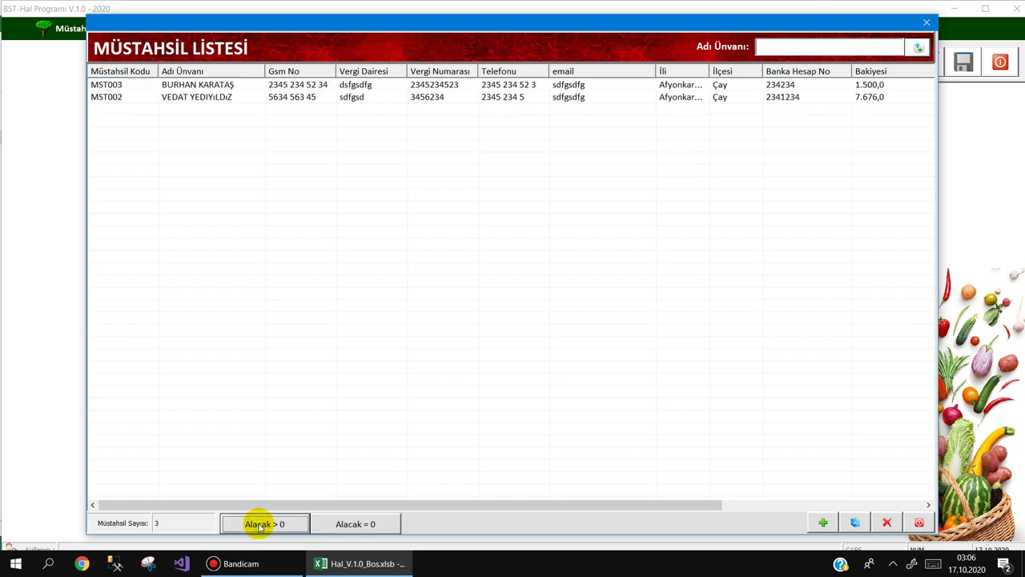
{"action": "left_click", "coordinate": [365, 524]}
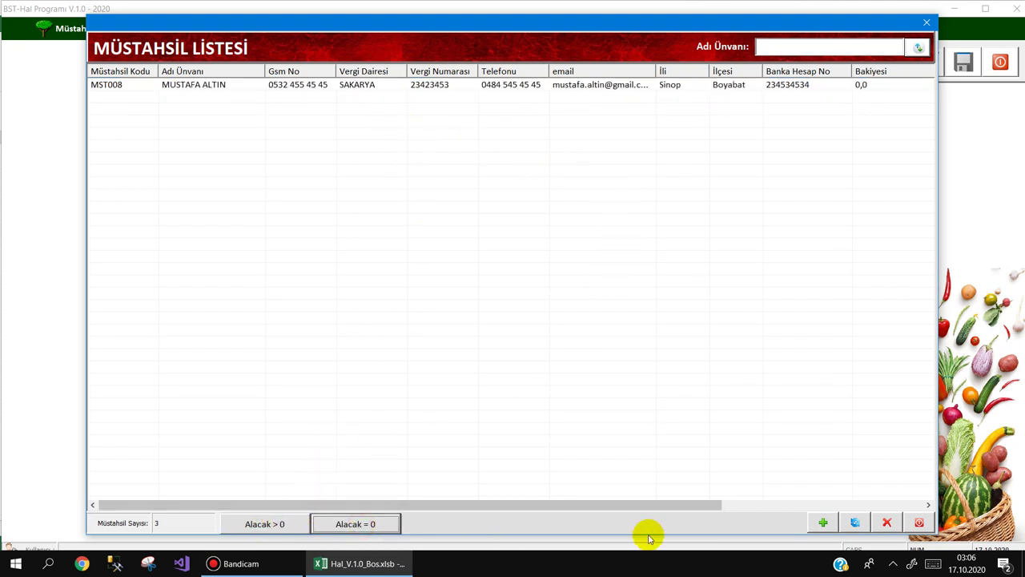
{"action": "left_click", "coordinate": [918, 47]}
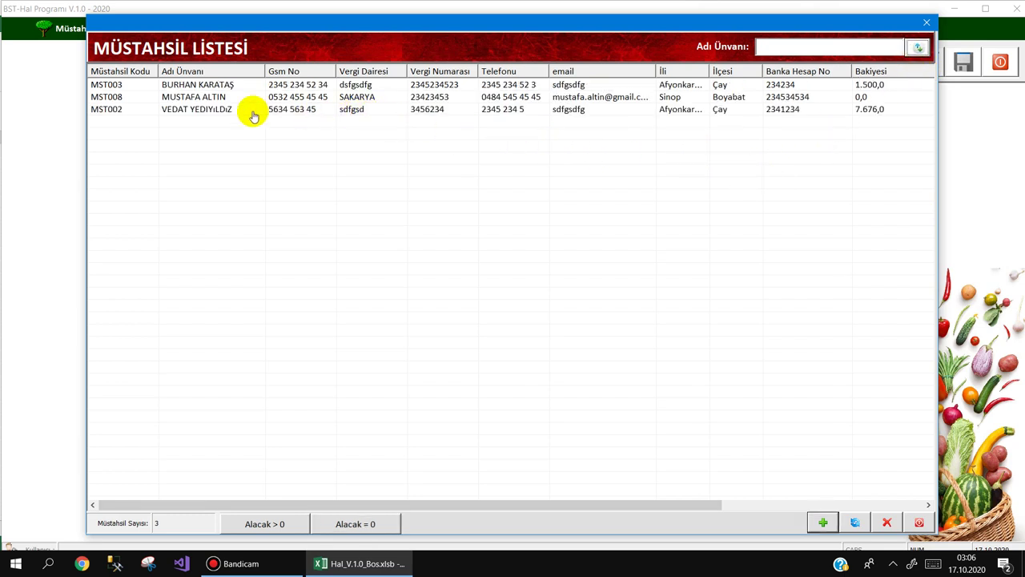
{"action": "double_click", "coordinate": [220, 110]}
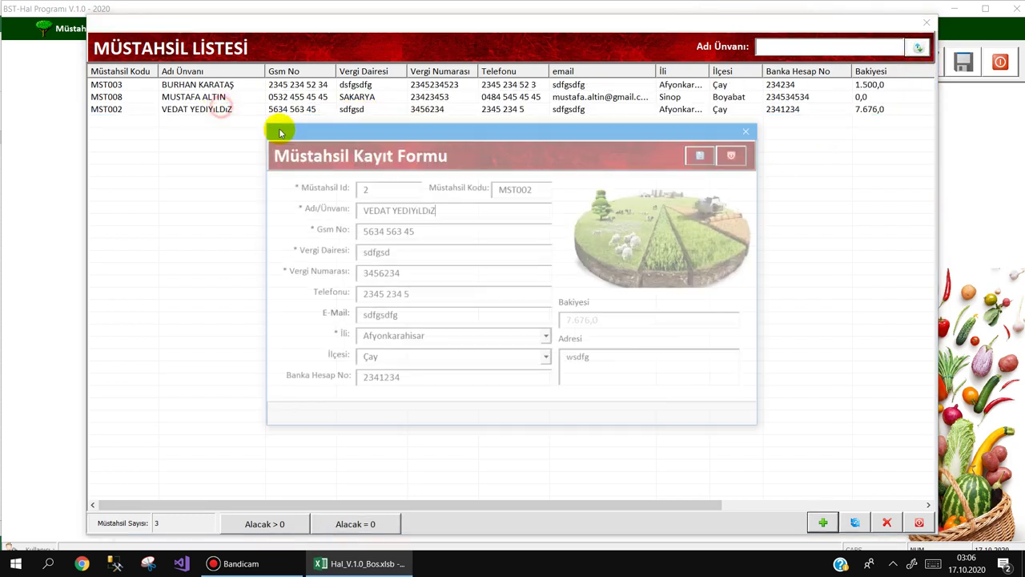
{"action": "key", "text": "Escape"}
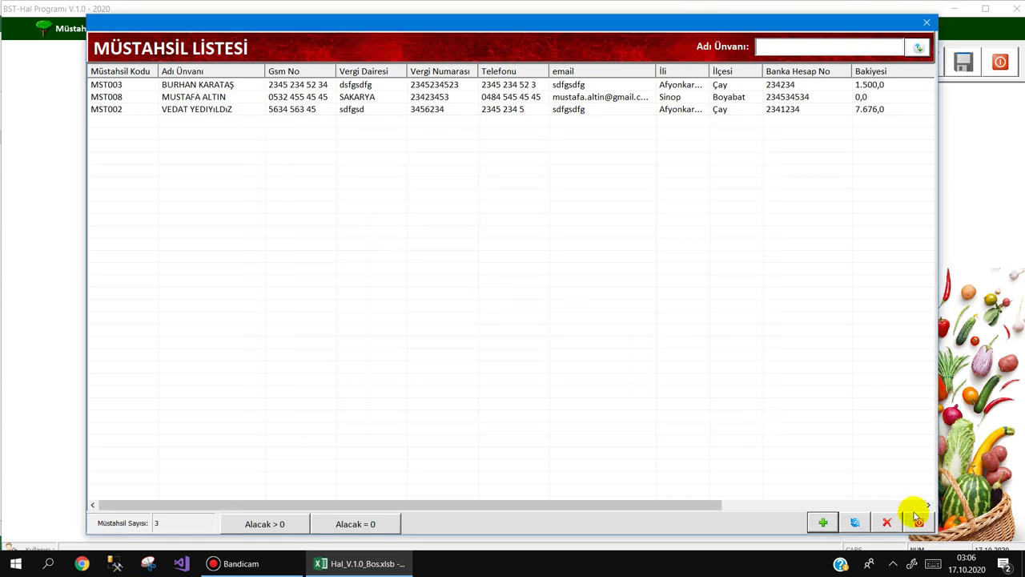
{"action": "left_click", "coordinate": [805, 45]}
{"action": "type", "text": "v"}
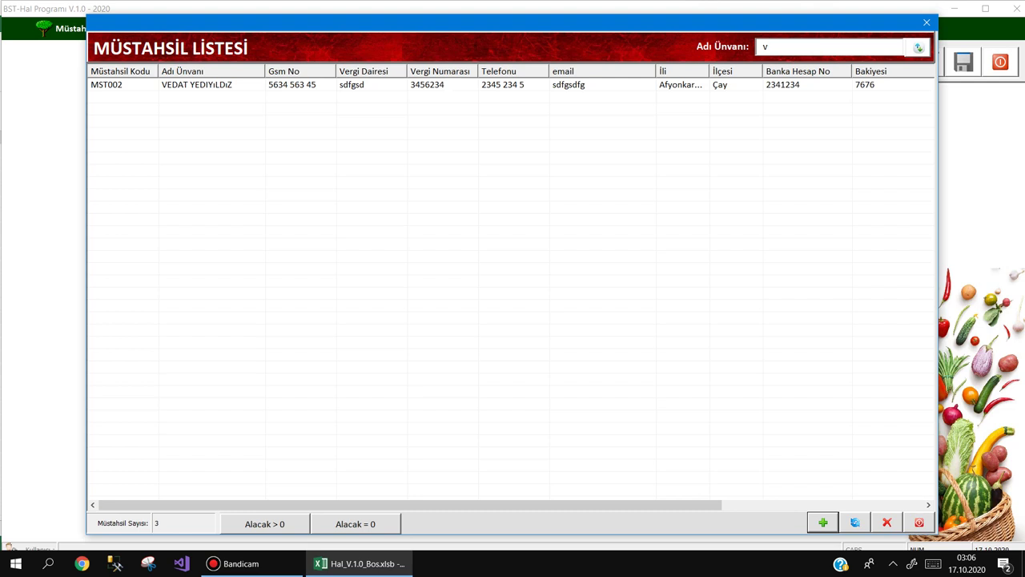
{"action": "key", "text": "BackSpace"}
{"action": "key", "text": "Escape"}
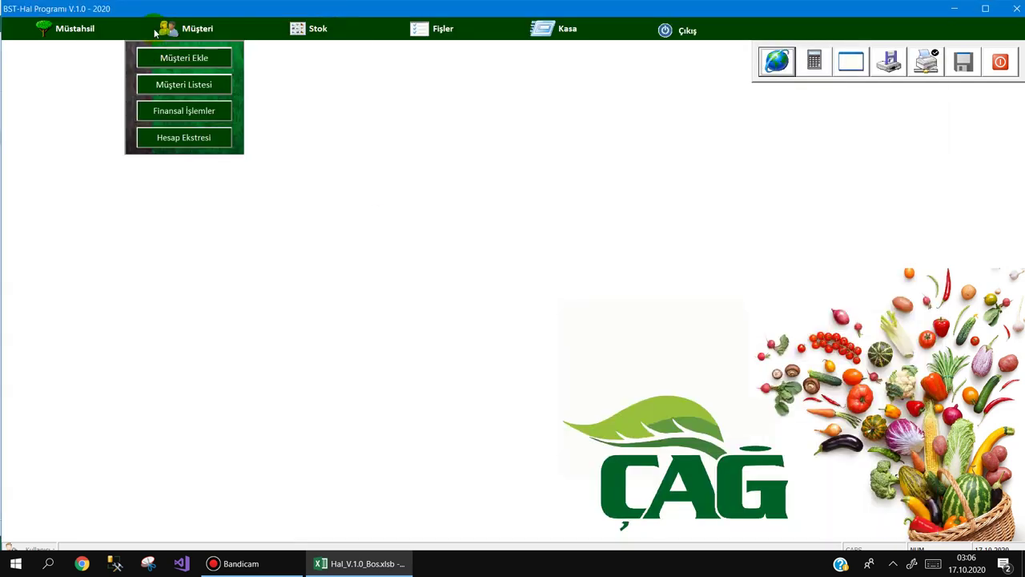
{"action": "mouse_move", "coordinate": [80, 31]}
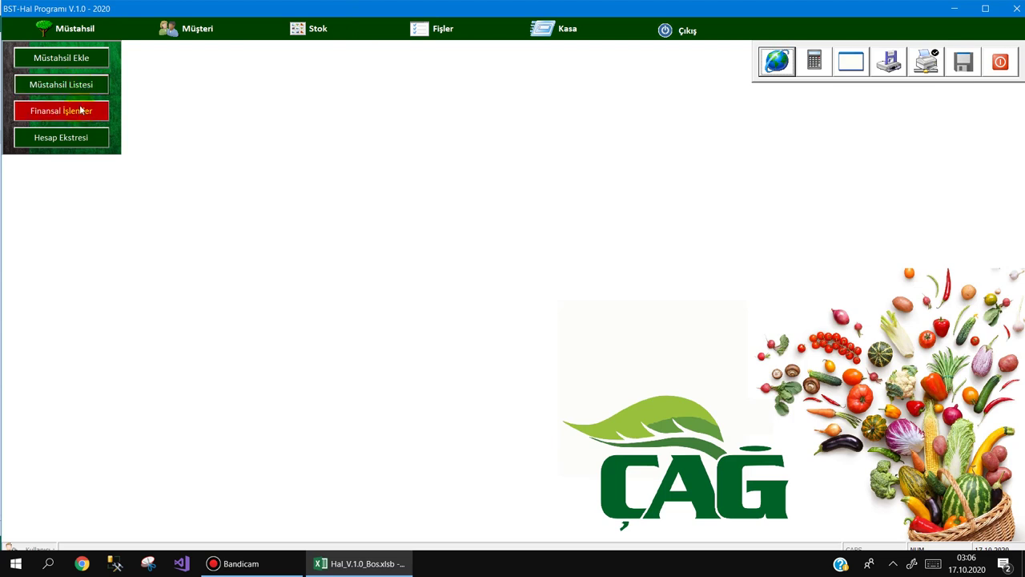
- Open producer financial transactions and load producer MST002 by searching 've'
{"action": "left_click", "coordinate": [52, 112]}
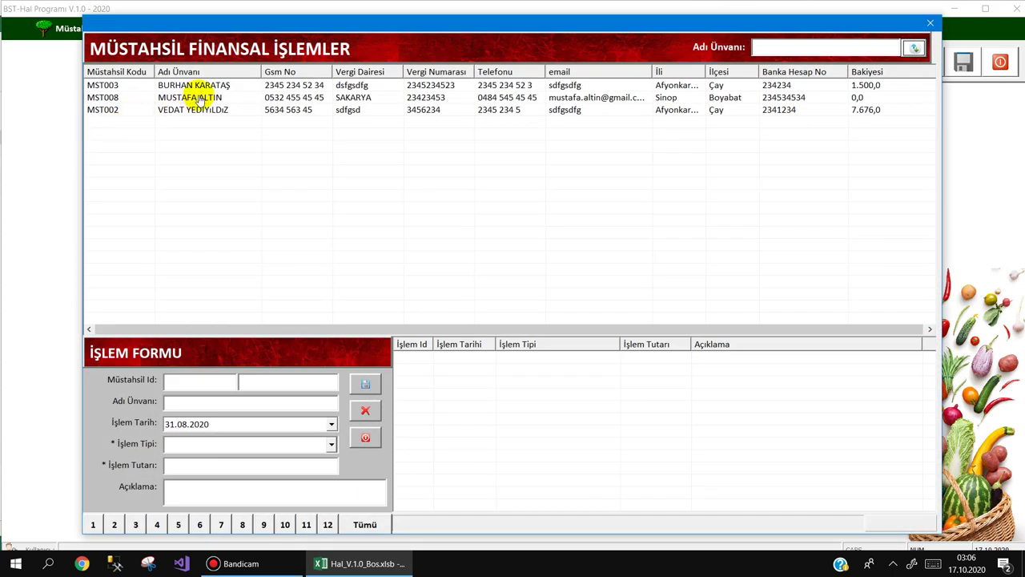
{"action": "left_click", "coordinate": [200, 98]}
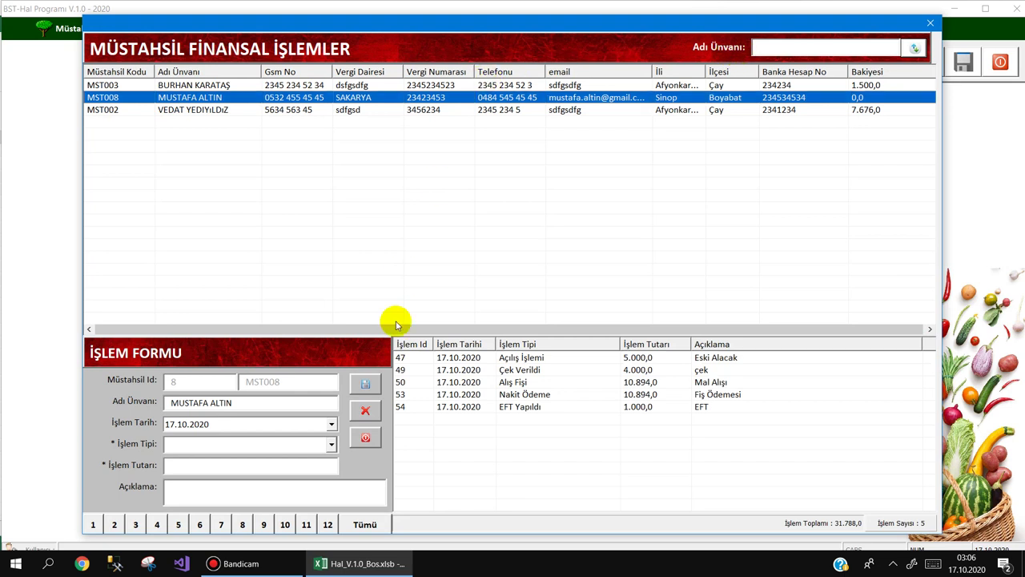
{"action": "left_click", "coordinate": [789, 46]}
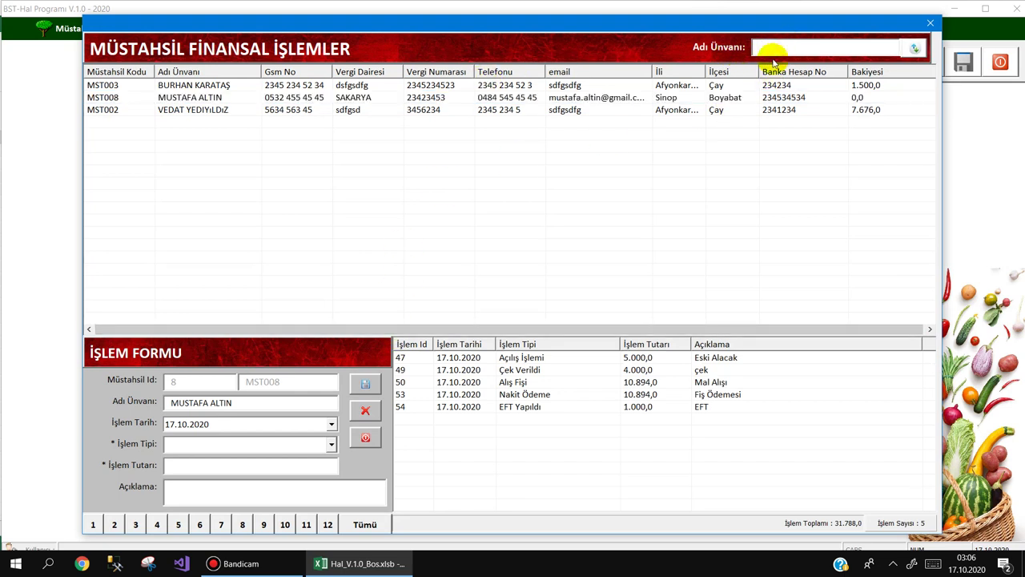
{"action": "type", "text": "ve"}
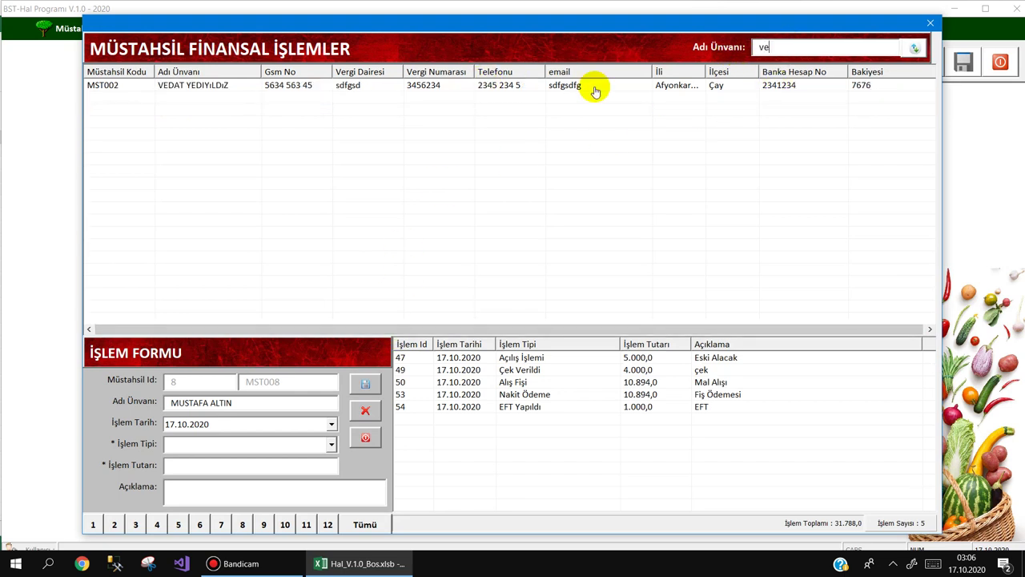
{"action": "left_click", "coordinate": [197, 85]}
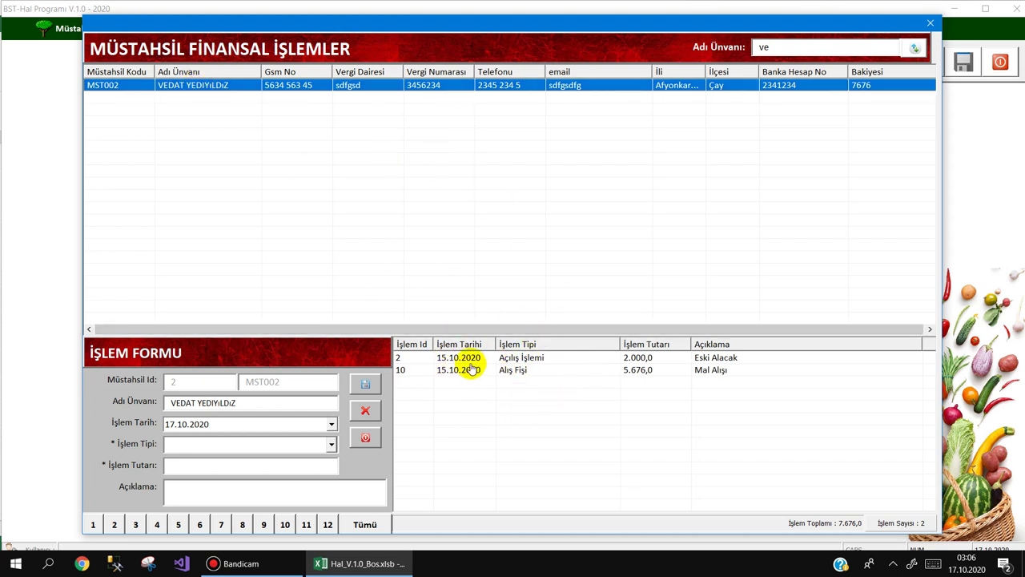
- Record a 2.676,0 Nakit Ödeme cash payment for producer MST002
{"action": "left_click", "coordinate": [718, 361]}
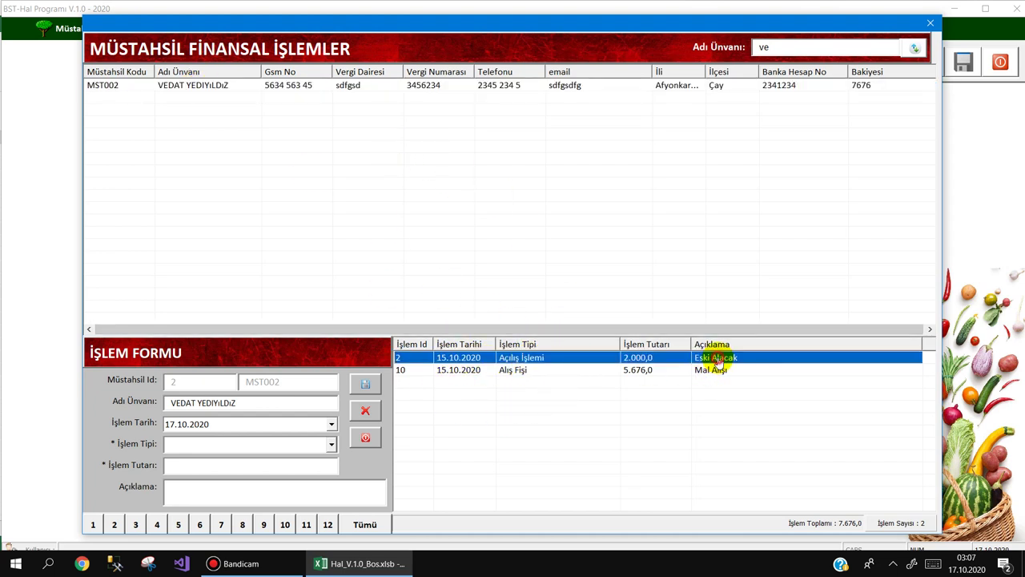
{"action": "left_click", "coordinate": [673, 373]}
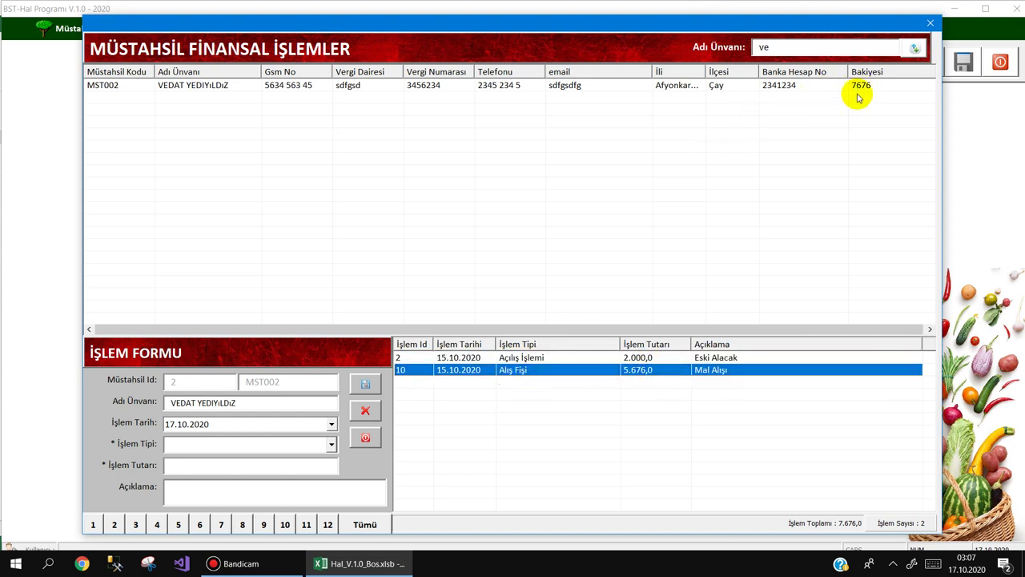
{"action": "left_click", "coordinate": [243, 446]}
{"action": "left_click", "coordinate": [229, 457]}
{"action": "left_click", "coordinate": [205, 468]}
{"action": "type", "text": "267"}
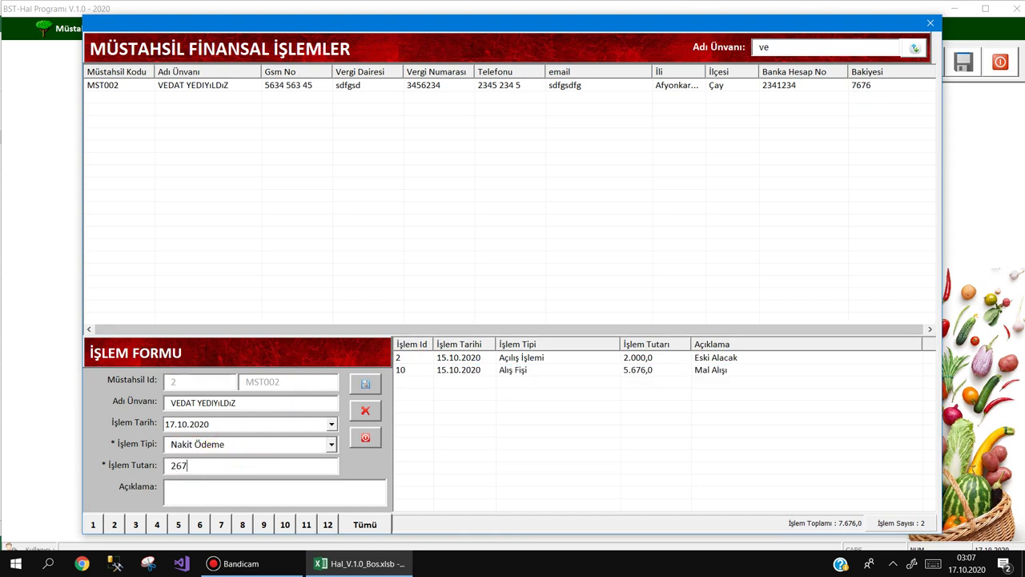
{"action": "type", "text": "6"}
{"action": "left_click", "coordinate": [229, 487]}
{"action": "type", "text": "nakit"}
{"action": "key", "text": "Return"}
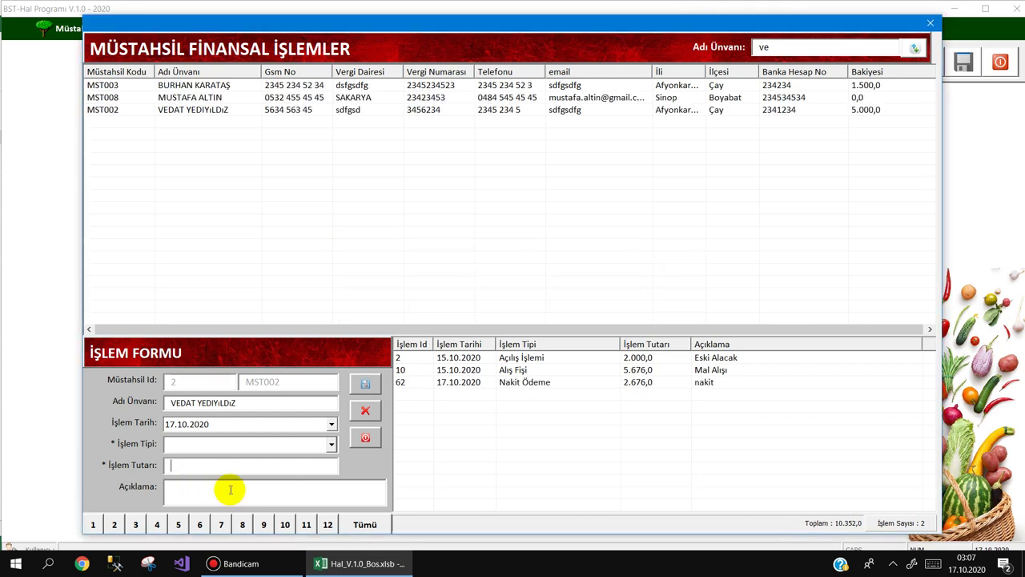
- Filter MST002's transactions by months 8, 10 and 11, then close the form
{"action": "left_click", "coordinate": [396, 115]}
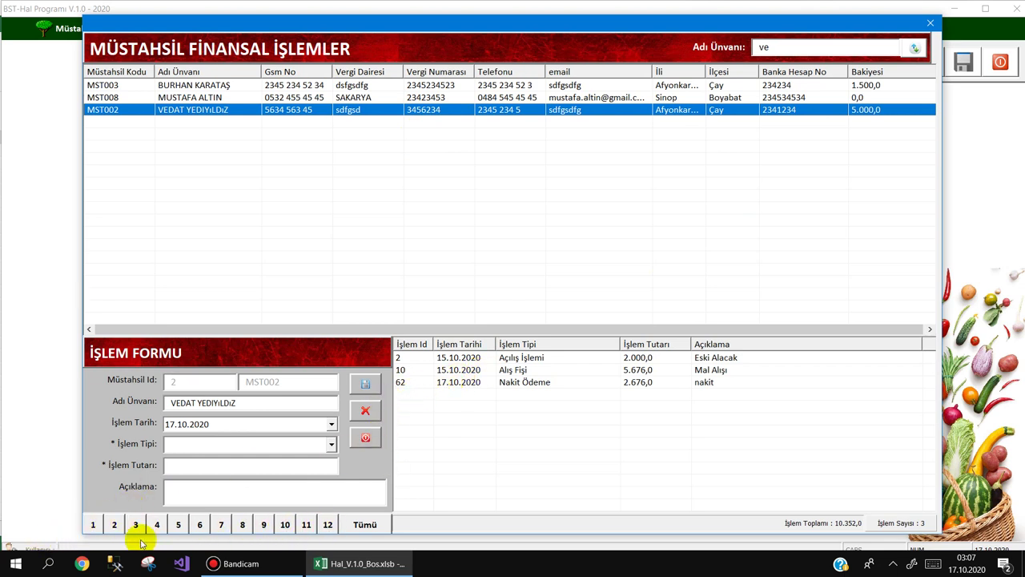
{"action": "left_click", "coordinate": [93, 525]}
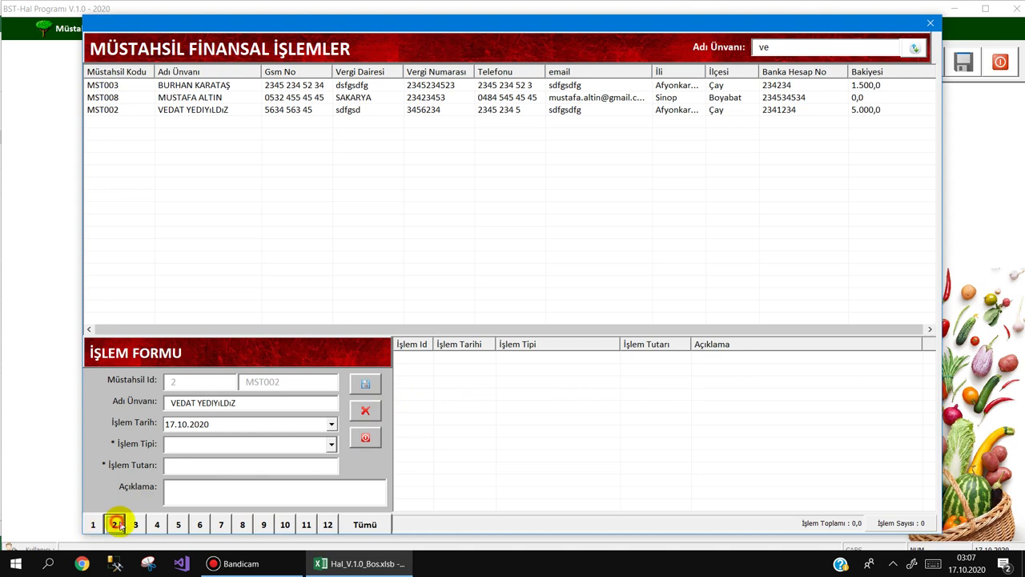
{"action": "left_click", "coordinate": [243, 525]}
{"action": "left_click", "coordinate": [285, 524]}
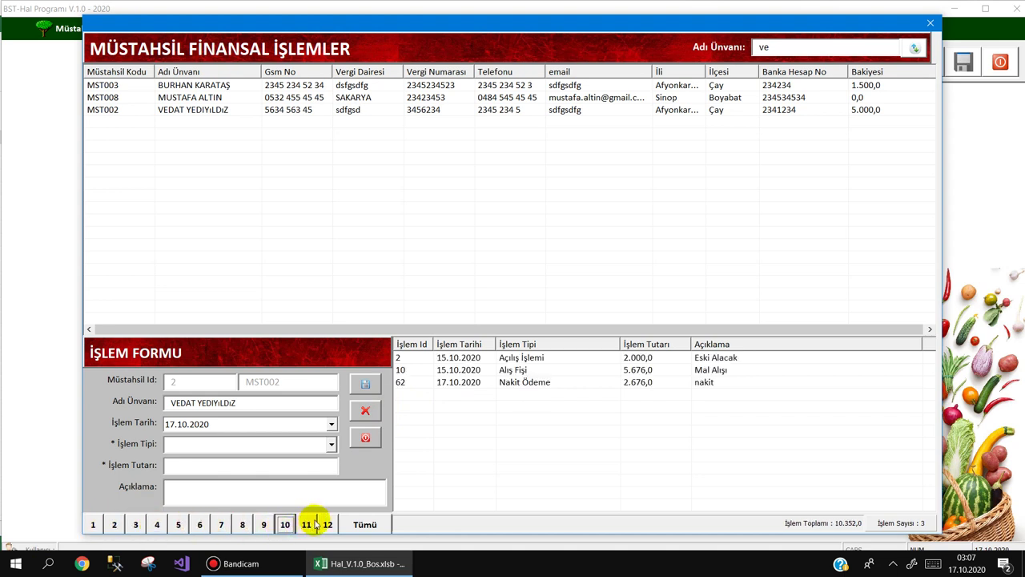
{"action": "left_click", "coordinate": [307, 524]}
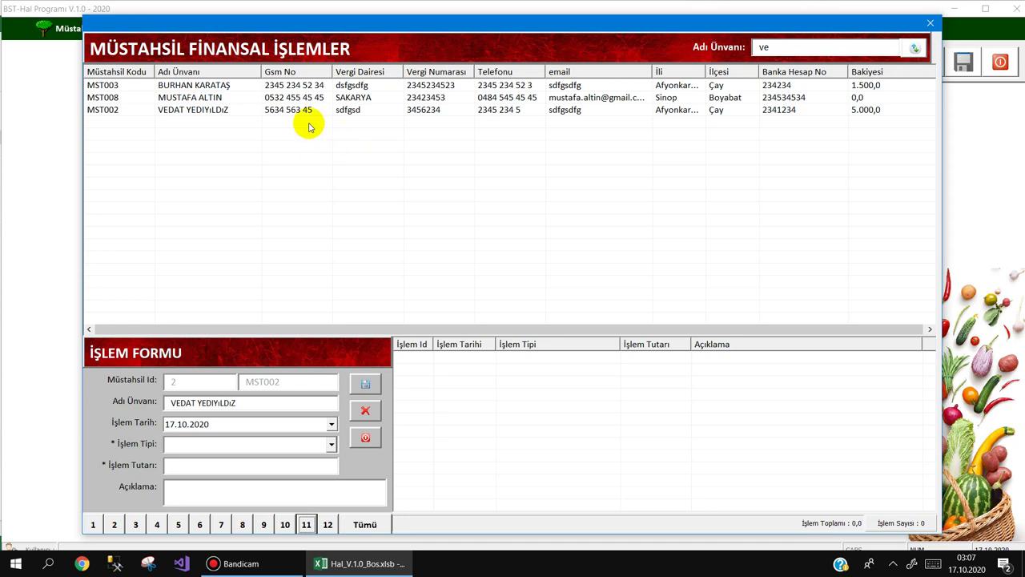
{"action": "left_click", "coordinate": [254, 112]}
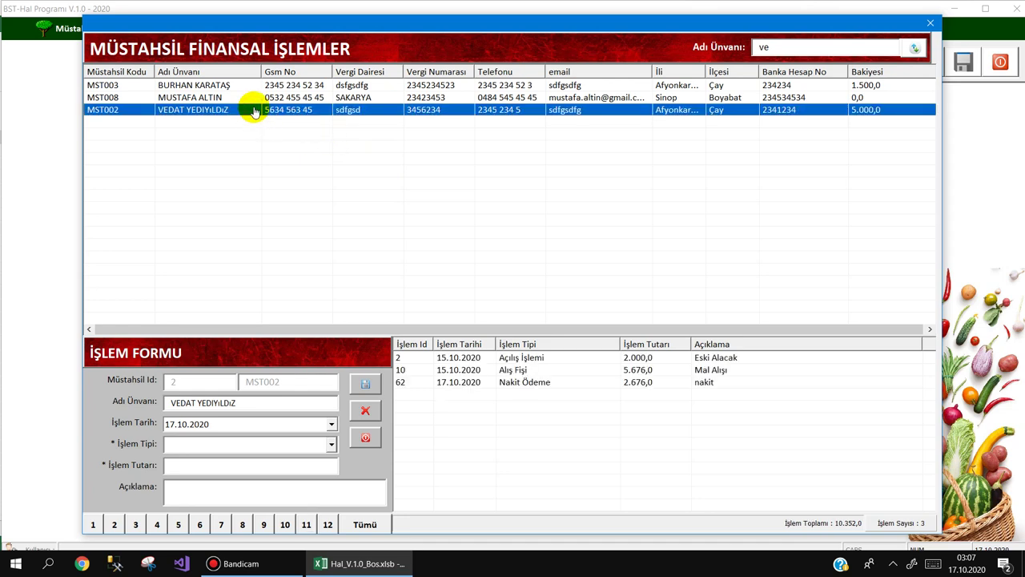
{"action": "double_click", "coordinate": [255, 111]}
- Start a new purchase receipt for the producer with the 5.000,0 balance and enter the vehicle plate
{"action": "mouse_move", "coordinate": [466, 36]}
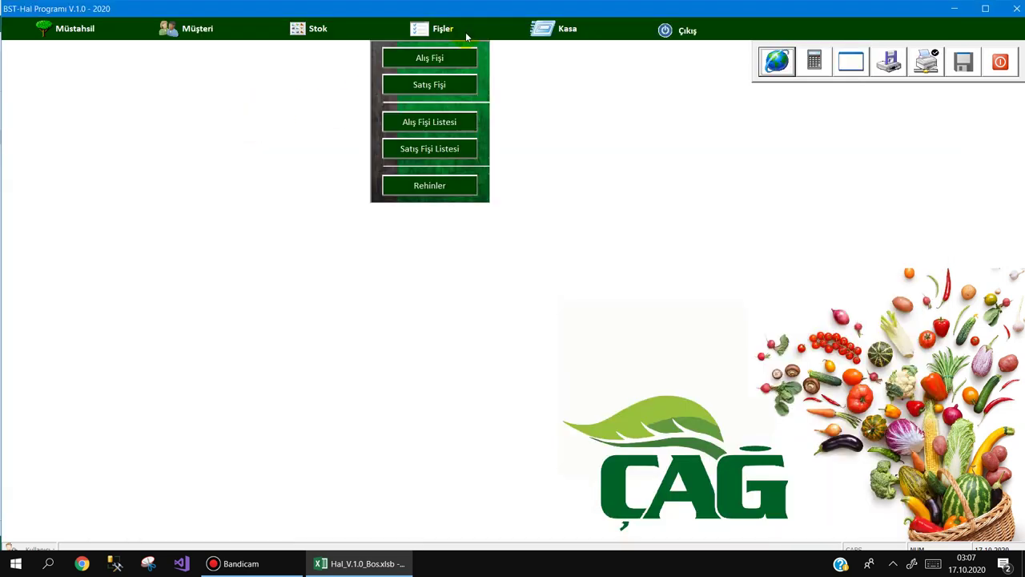
{"action": "left_click", "coordinate": [448, 62]}
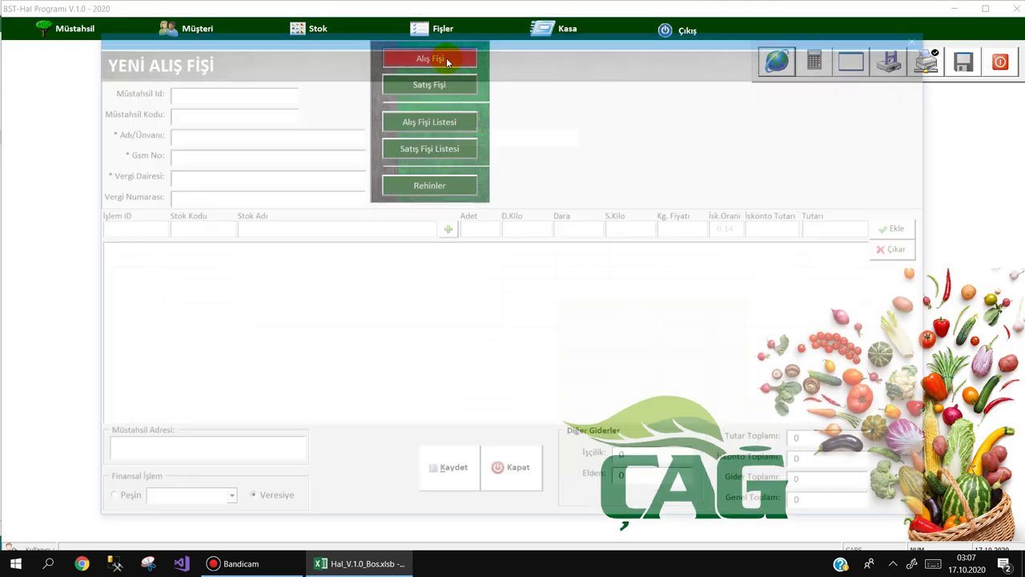
{"action": "left_click", "coordinate": [343, 101]}
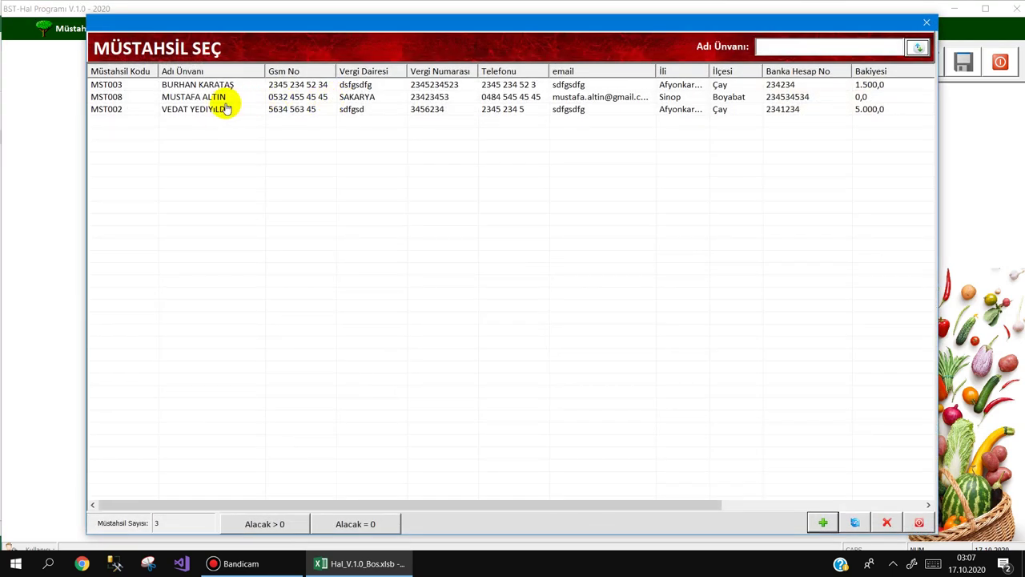
{"action": "left_click", "coordinate": [219, 109]}
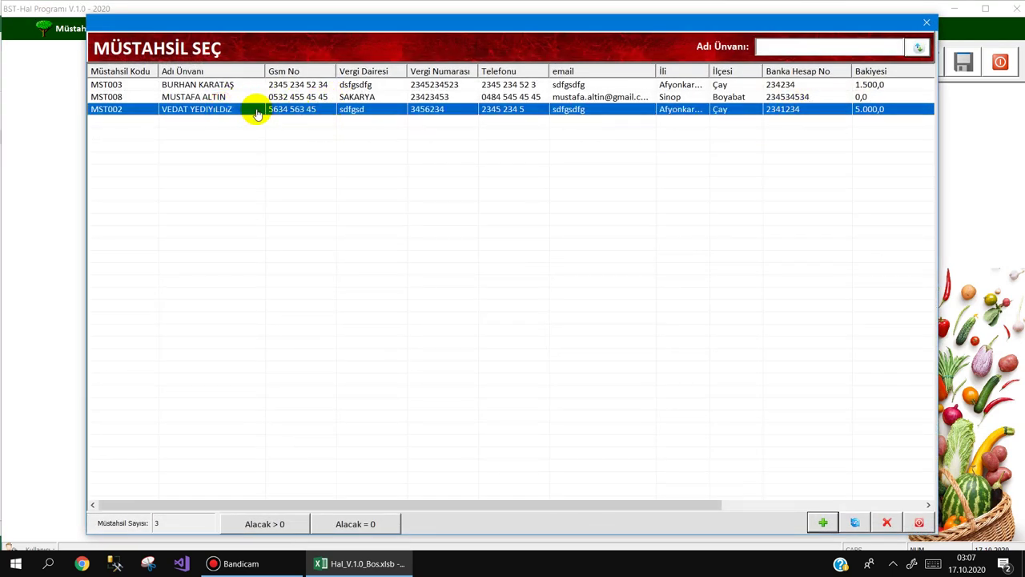
{"action": "double_click", "coordinate": [242, 112]}
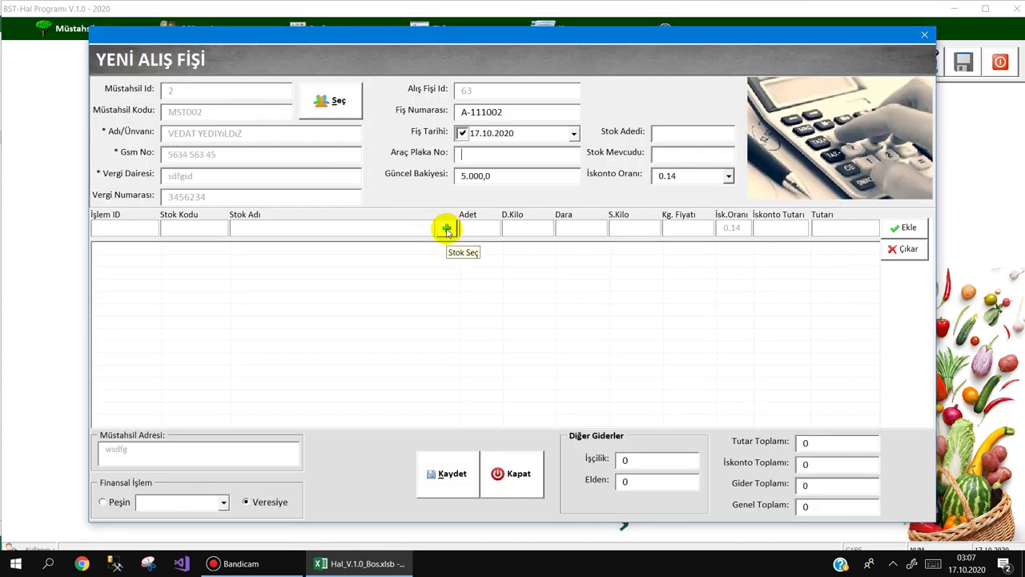
{"action": "left_click", "coordinate": [473, 155]}
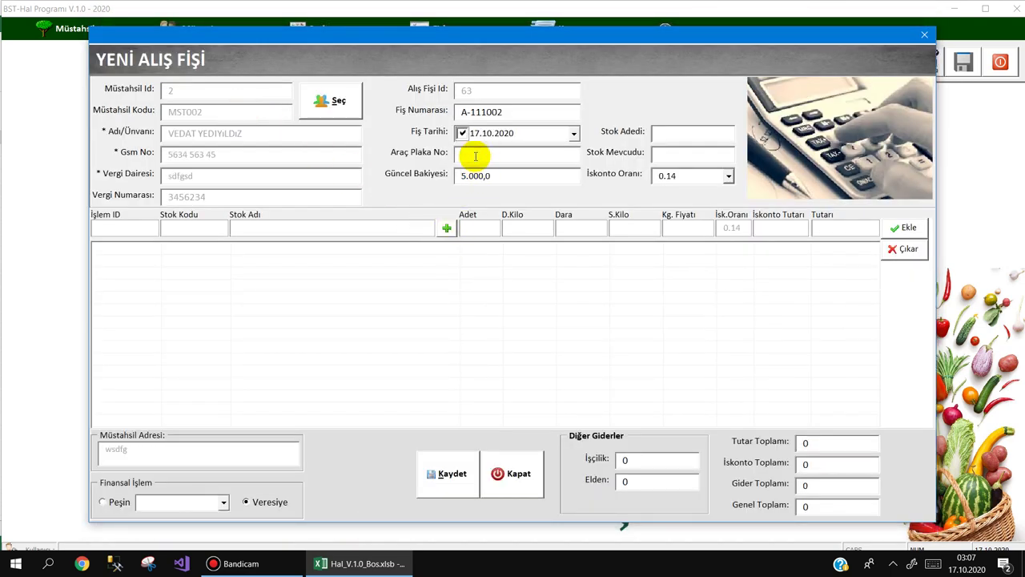
{"action": "type", "text": "7"}
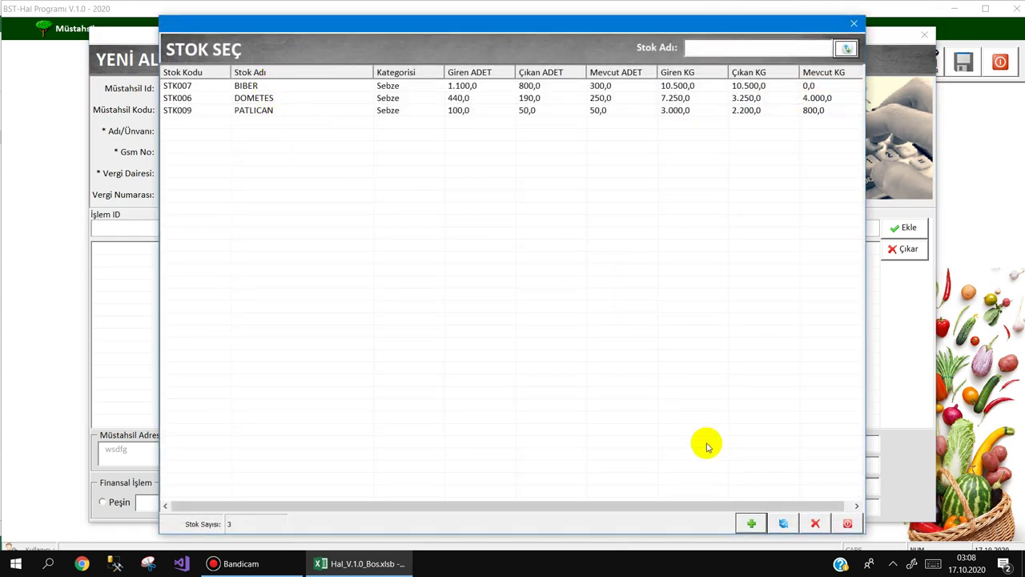
- Create fruit stock item ELMA (STK0010) and put it on the receipt line
{"action": "left_click", "coordinate": [752, 523]}
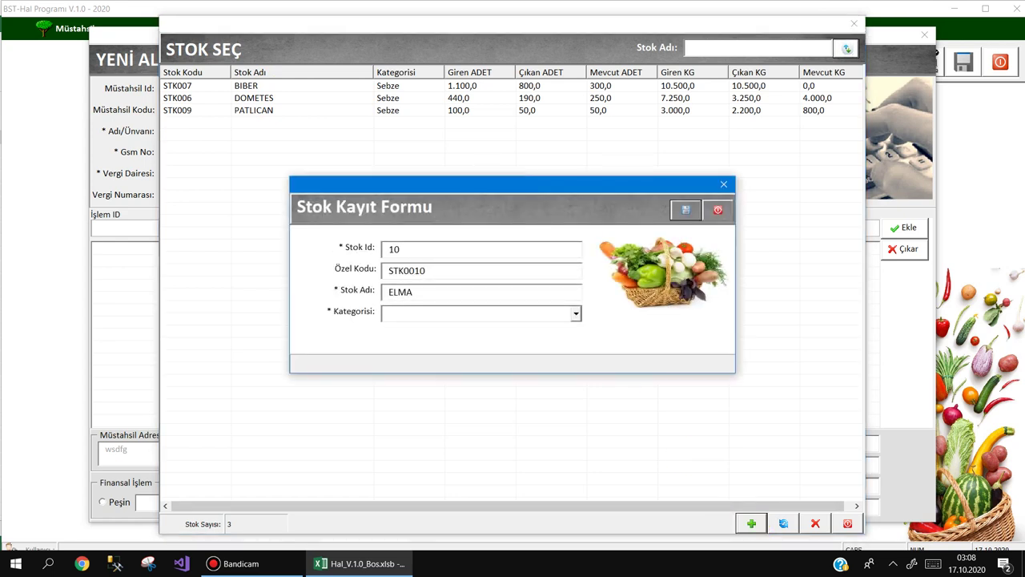
{"action": "type", "text": "Meyve"}
{"action": "key", "text": "Return"}
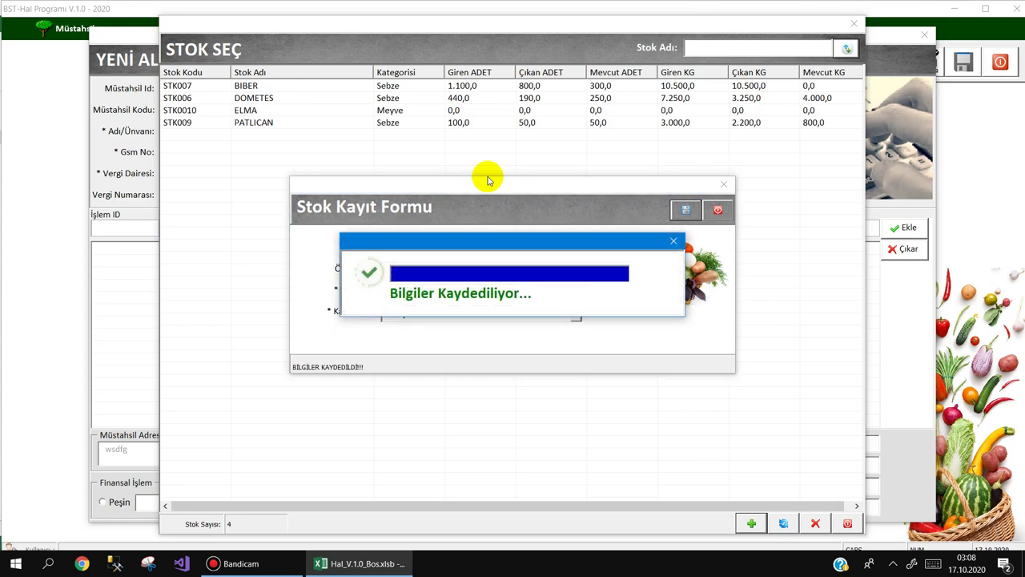
{"action": "left_click", "coordinate": [378, 109]}
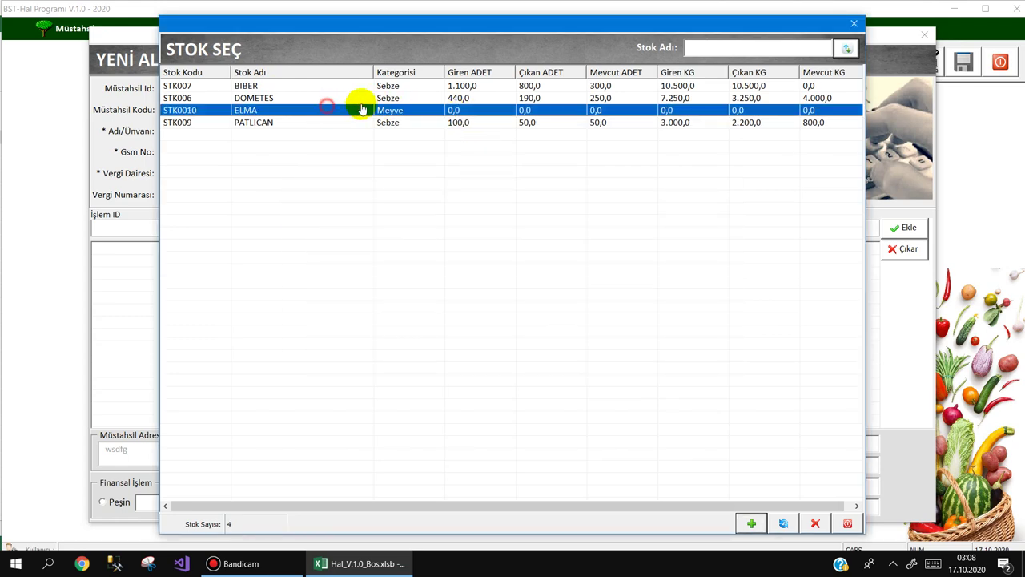
{"action": "double_click", "coordinate": [294, 110]}
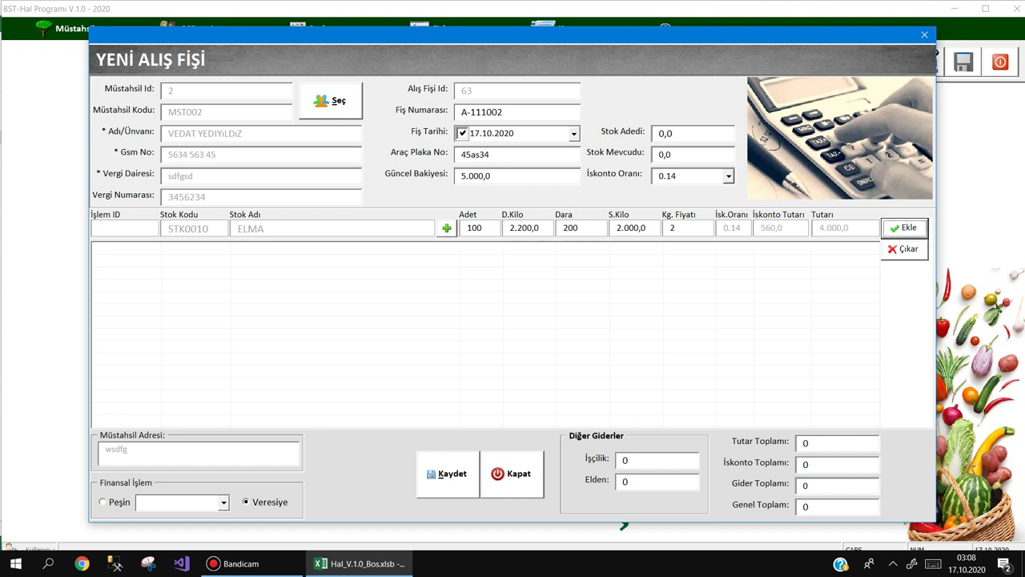
- Add the ELMA line, pay Peşin from Merkez with 40 labour, and save the receipt
{"action": "key", "text": "Return"}
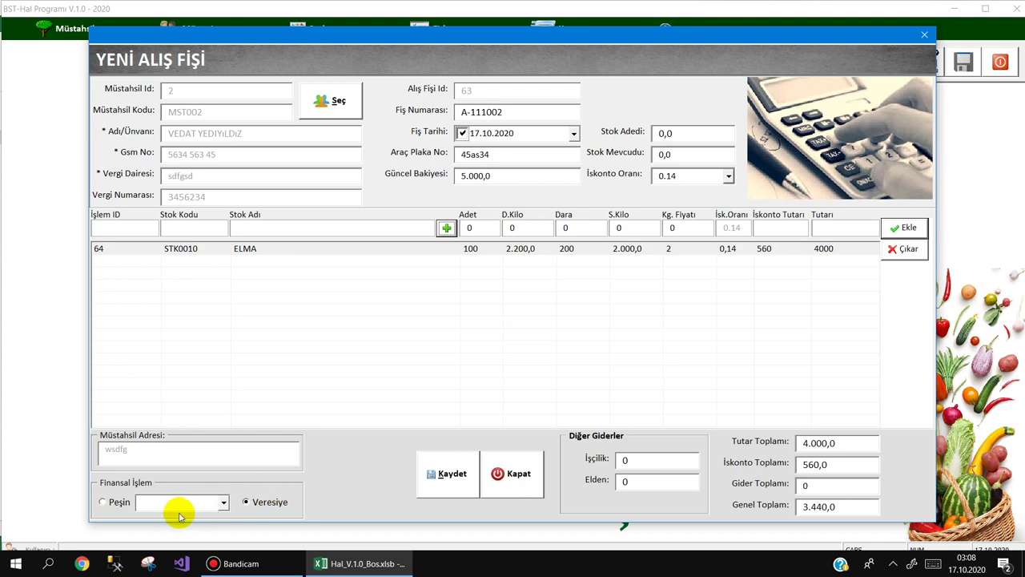
{"action": "left_click", "coordinate": [122, 503]}
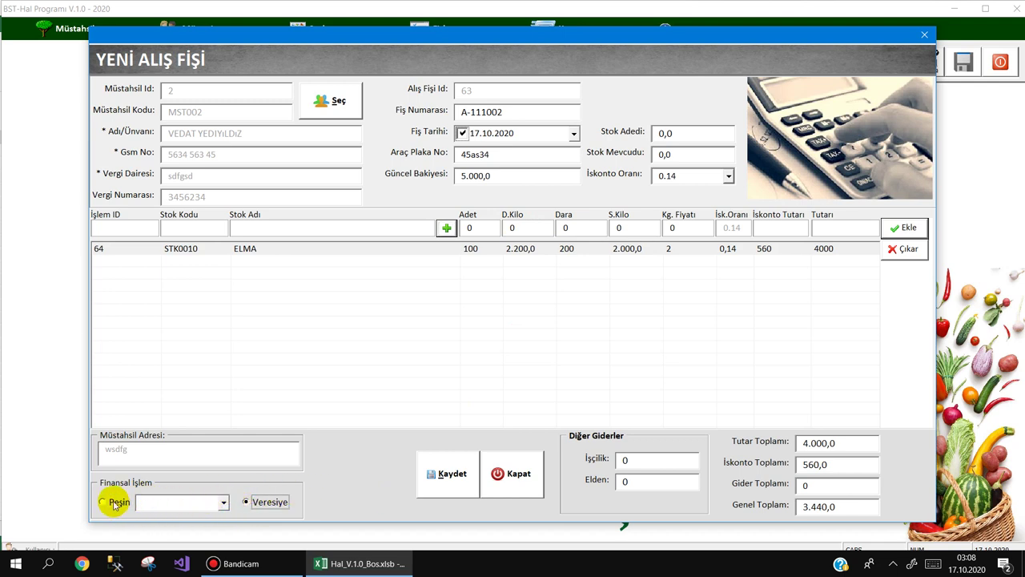
{"action": "left_click", "coordinate": [652, 460]}
{"action": "type", "text": "40"}
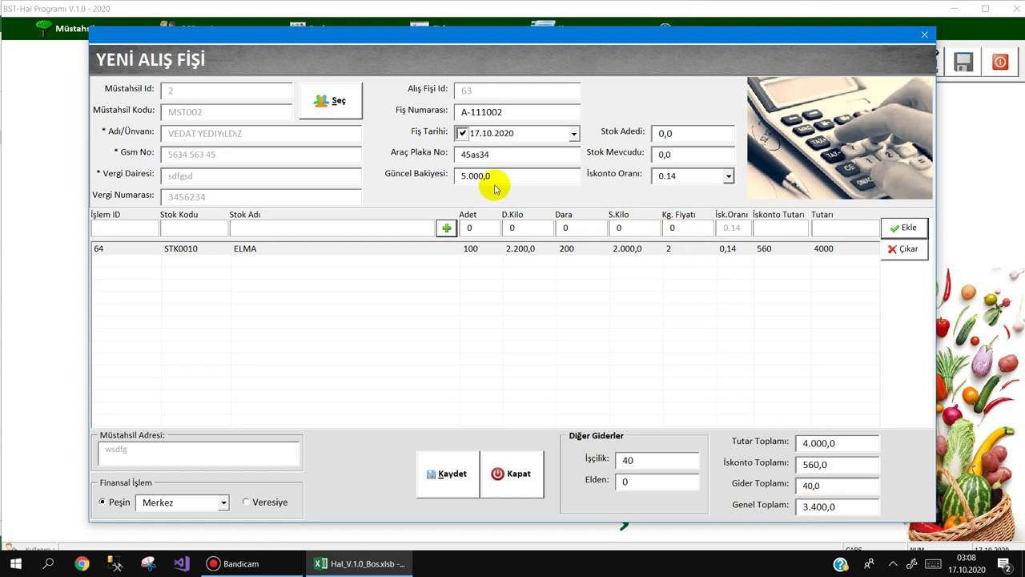
{"action": "left_click", "coordinate": [443, 475]}
- Confirm the receipt save, then check the producer's 5.000,0 balance in Müstahsil Listesi
{"action": "left_click", "coordinate": [488, 329]}
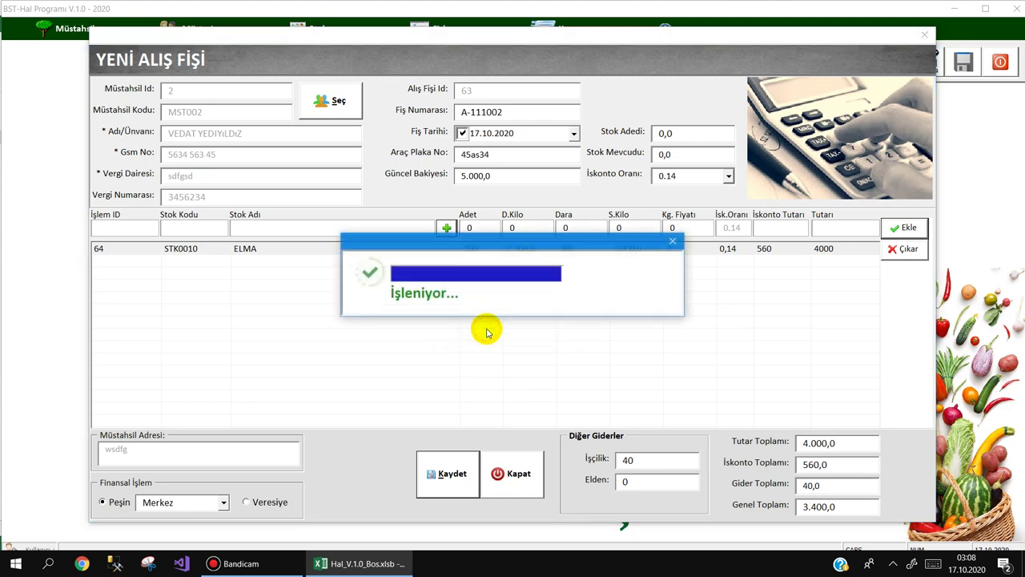
{"action": "left_click", "coordinate": [688, 304]}
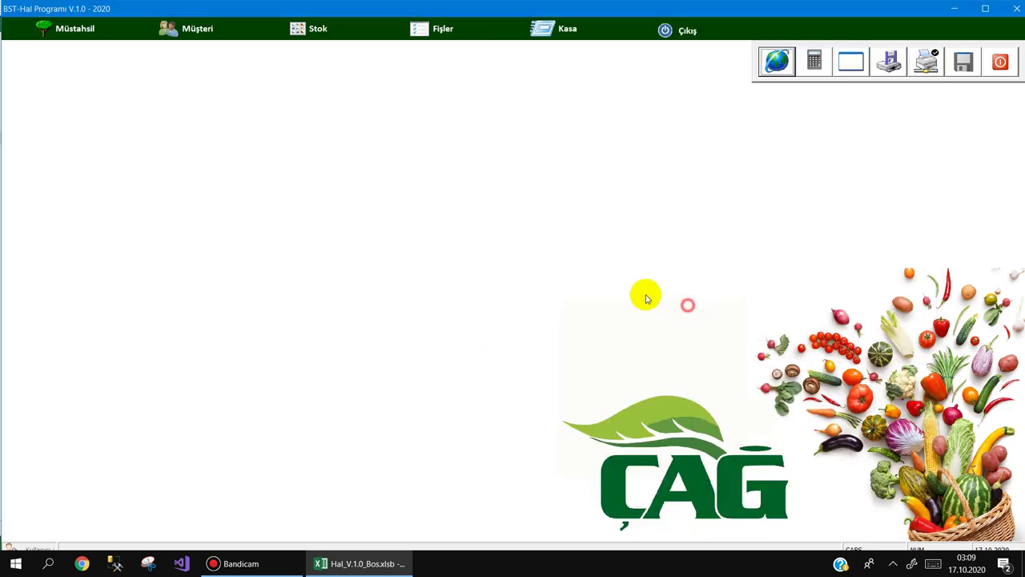
{"action": "left_click", "coordinate": [99, 28]}
{"action": "left_click", "coordinate": [84, 88]}
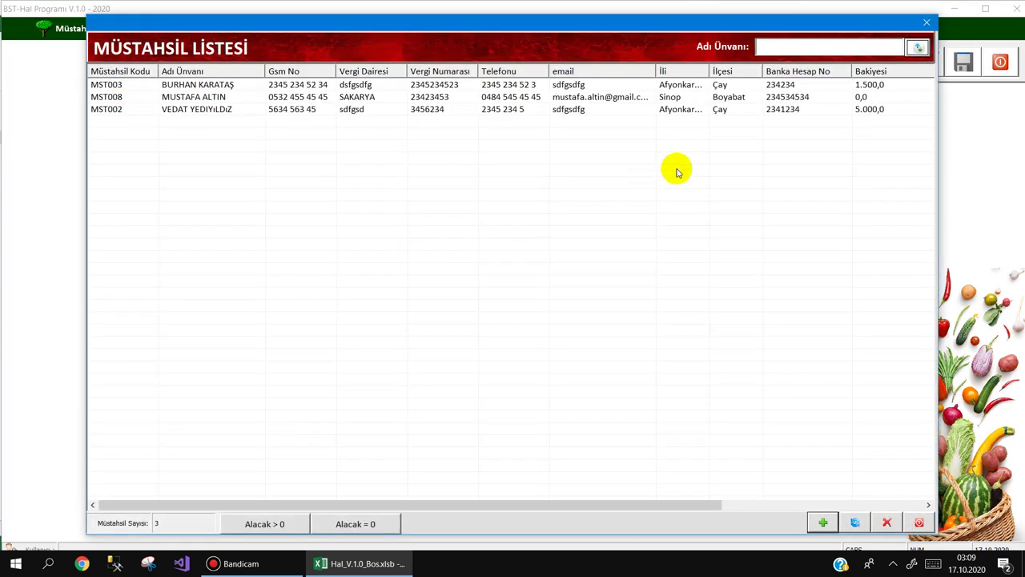
{"action": "left_click", "coordinate": [723, 111]}
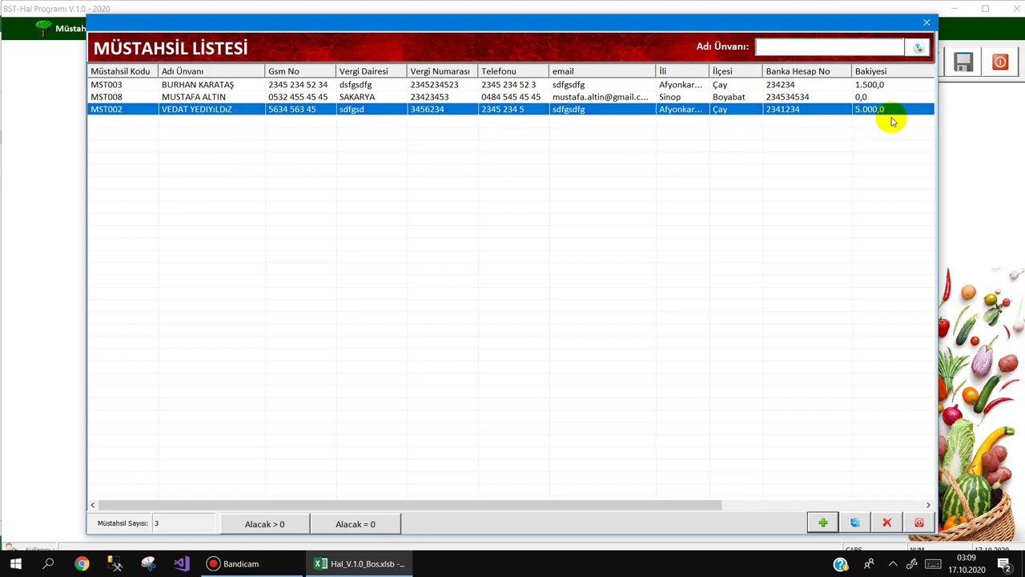
{"action": "key", "text": "Escape"}
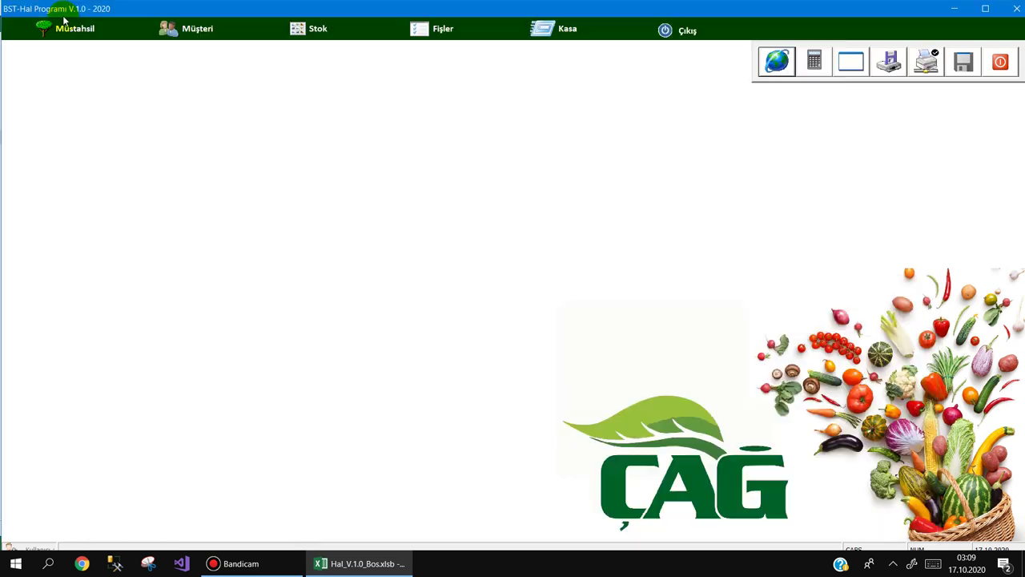
{"action": "left_click", "coordinate": [72, 28]}
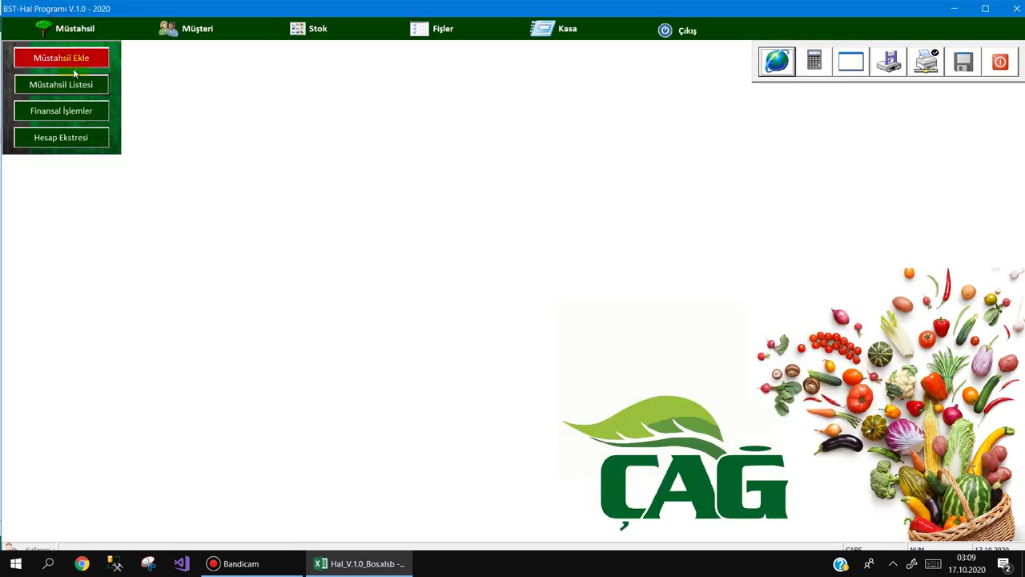
- Print the 'VE' producer's Hesap Ekstresi account statement to a PDF on the desktop
{"action": "left_click", "coordinate": [60, 137]}
{"action": "left_click", "coordinate": [266, 274]}
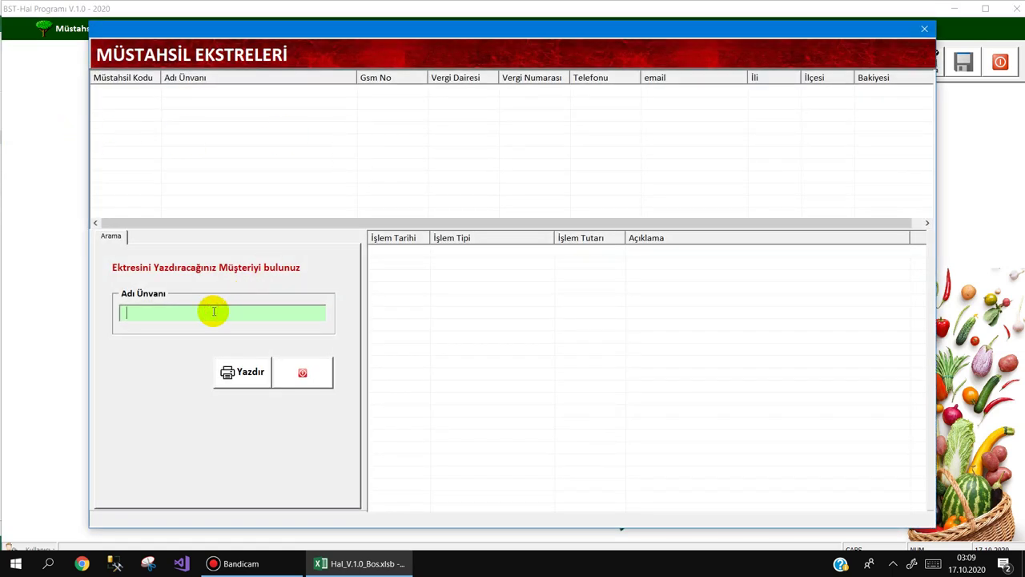
{"action": "type", "text": "VE"}
{"action": "left_click", "coordinate": [220, 93]}
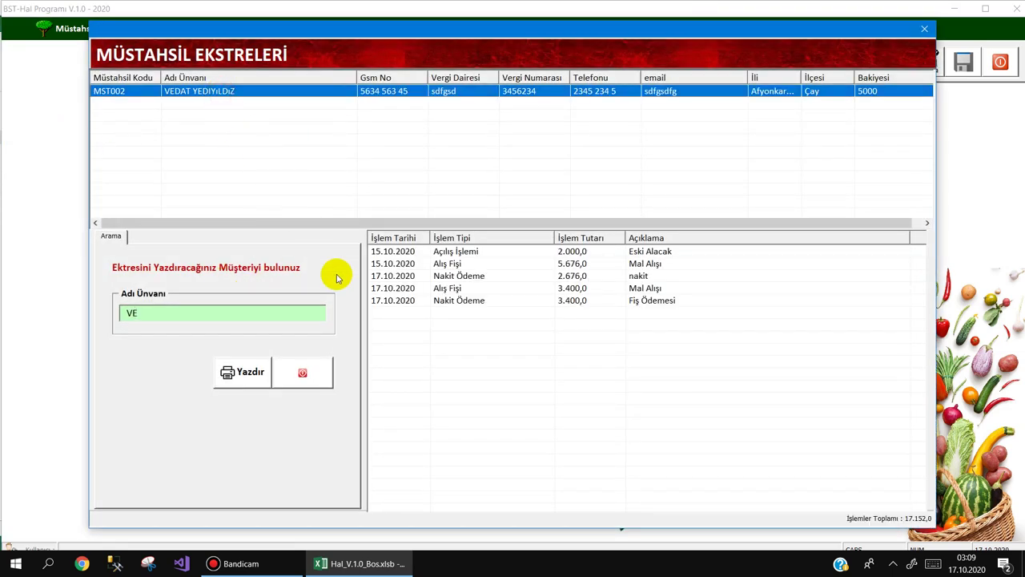
{"action": "left_click", "coordinate": [253, 371]}
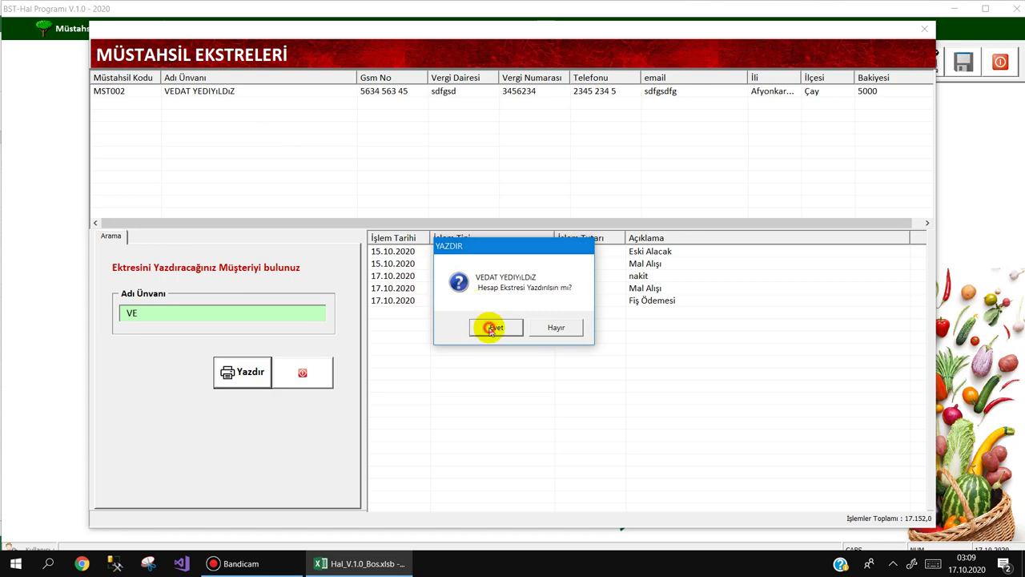
{"action": "left_click", "coordinate": [491, 329]}
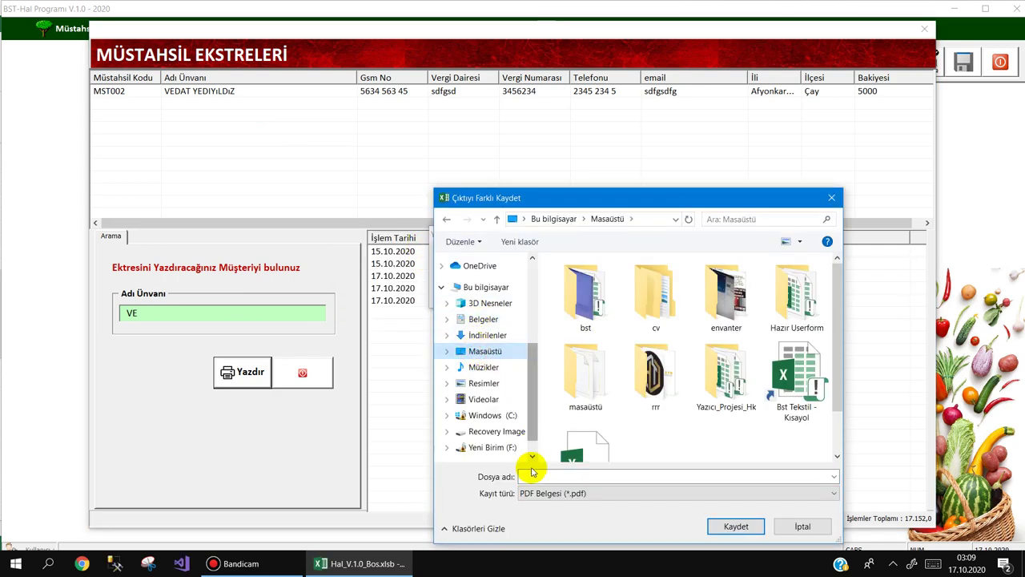
{"action": "left_click", "coordinate": [534, 475]}
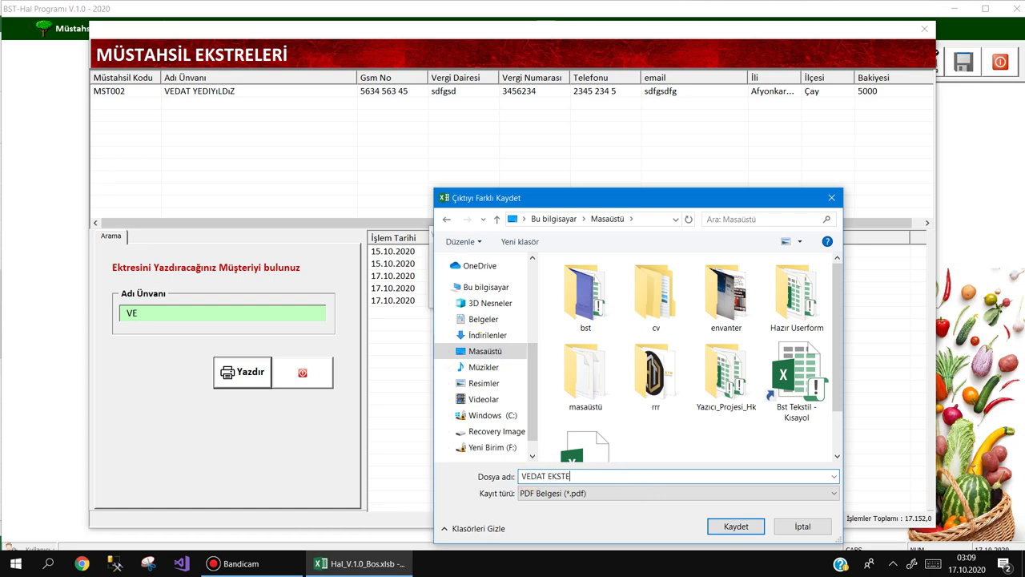
{"action": "key", "text": "Return"}
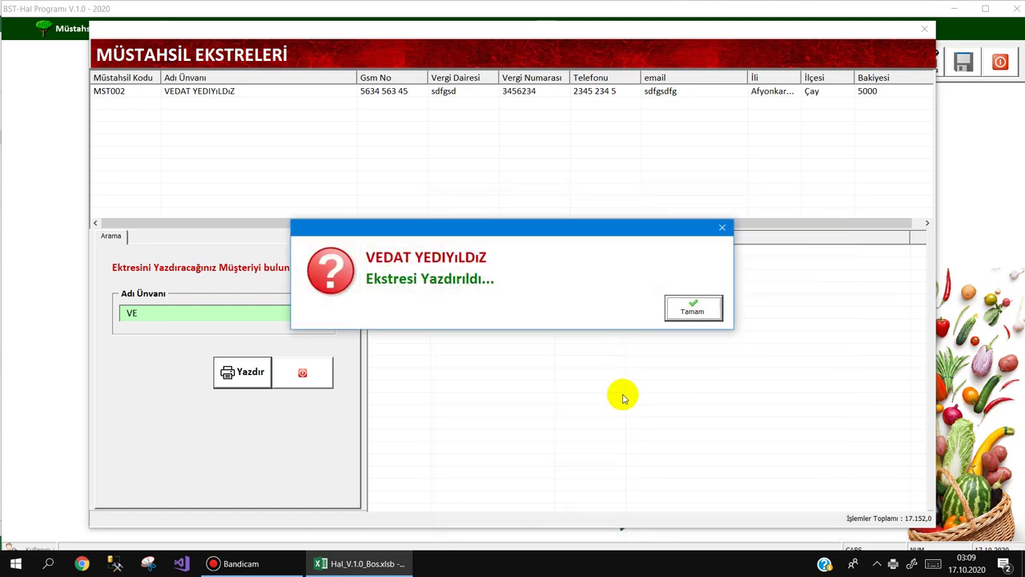
{"action": "key", "text": "Return"}
- Open the saved statement PDF in Edge, zoom in, scroll through it, and close it
{"action": "key", "text": "super+d"}
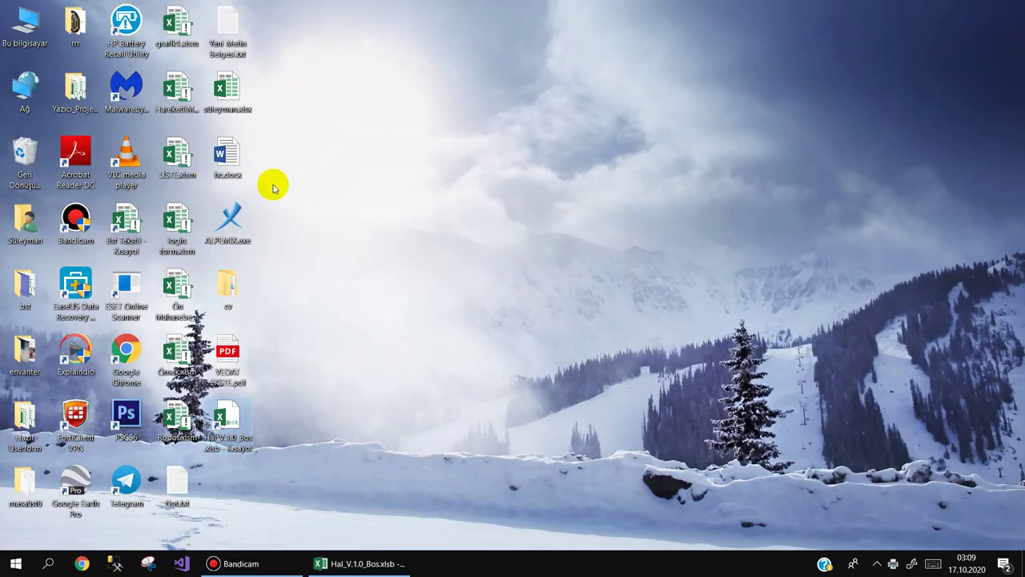
{"action": "double_click", "coordinate": [228, 353]}
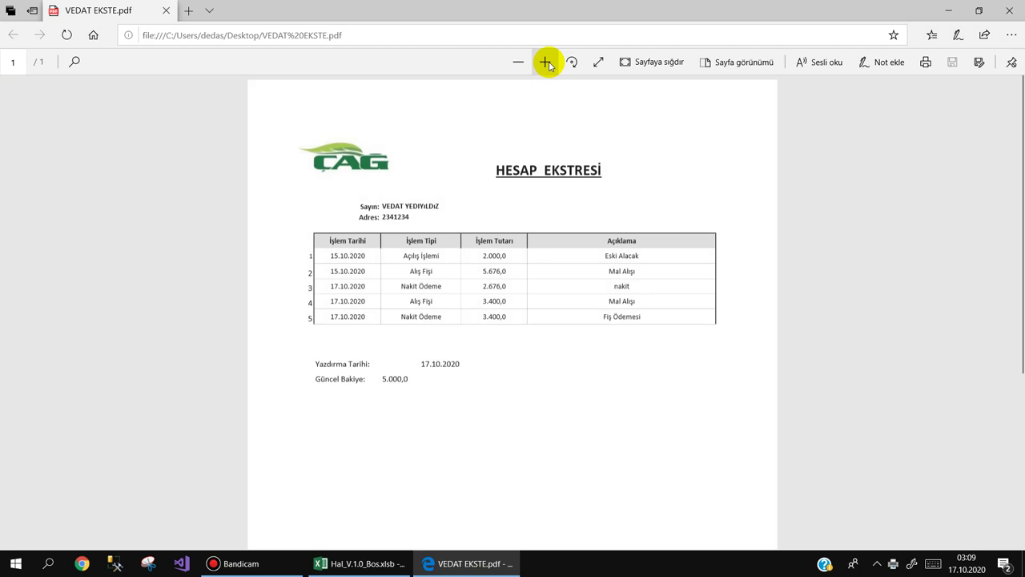
{"action": "left_click", "coordinate": [546, 63]}
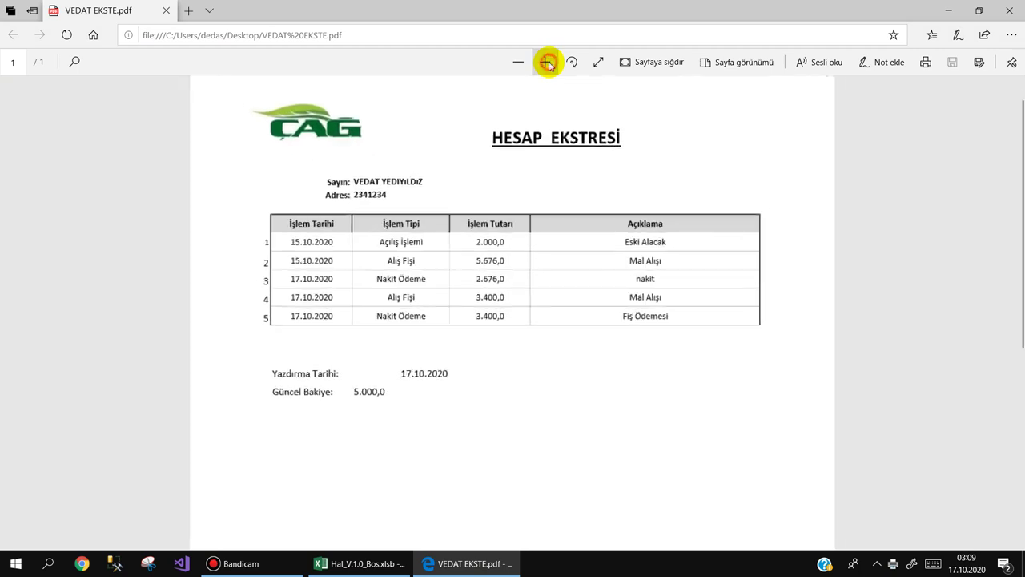
{"action": "left_click", "coordinate": [548, 62]}
{"action": "left_click_drag", "start_coordinate": [1016, 230], "coordinate": [970, 181]}
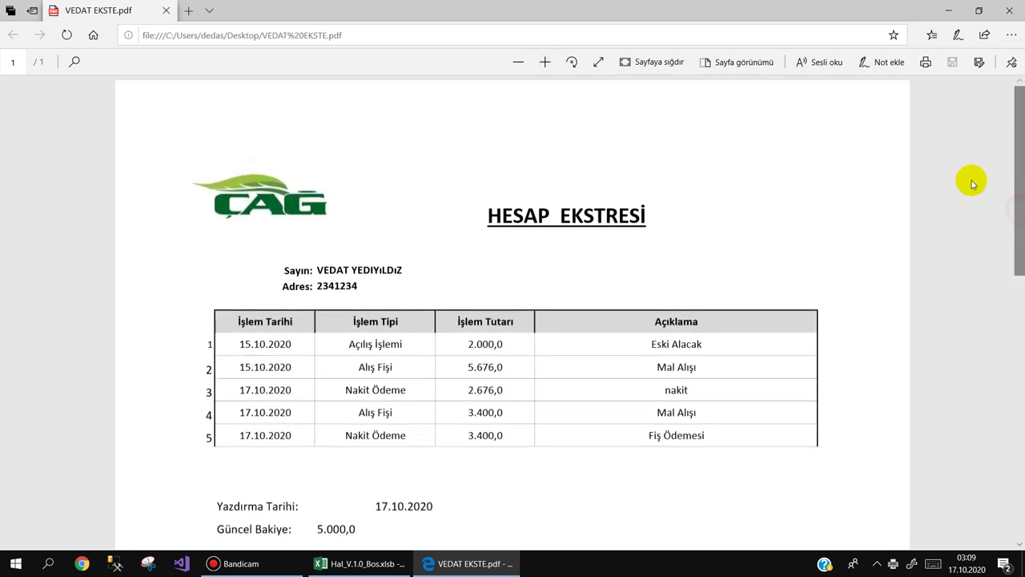
{"action": "scroll", "coordinate": [344, 297], "scroll_direction": "down", "scroll_amount": 3}
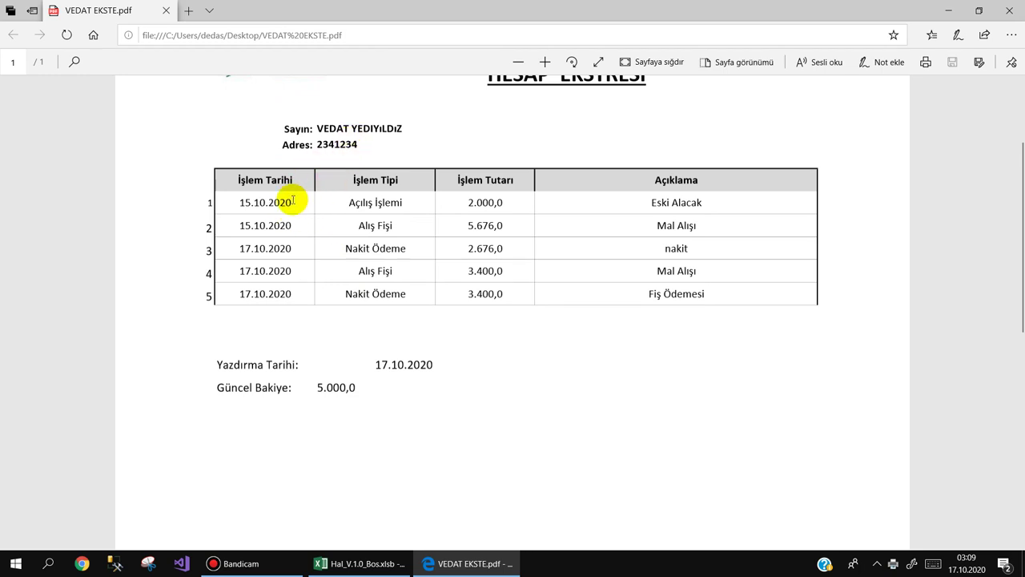
{"action": "scroll", "coordinate": [257, 248], "scroll_direction": "down", "scroll_amount": 2}
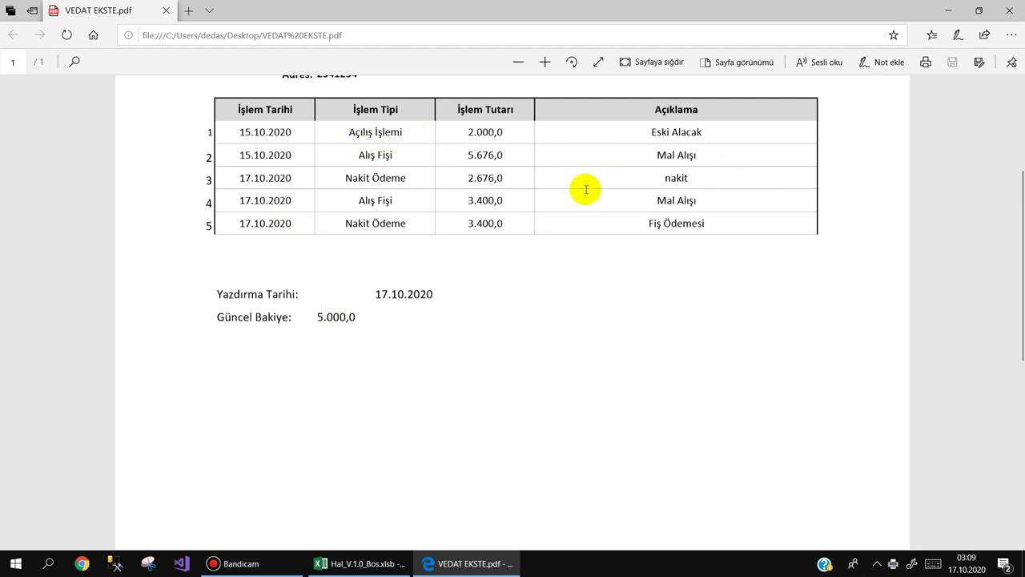
{"action": "scroll", "coordinate": [589, 182], "scroll_direction": "up", "scroll_amount": 3}
{"action": "left_click", "coordinate": [1008, 11]}
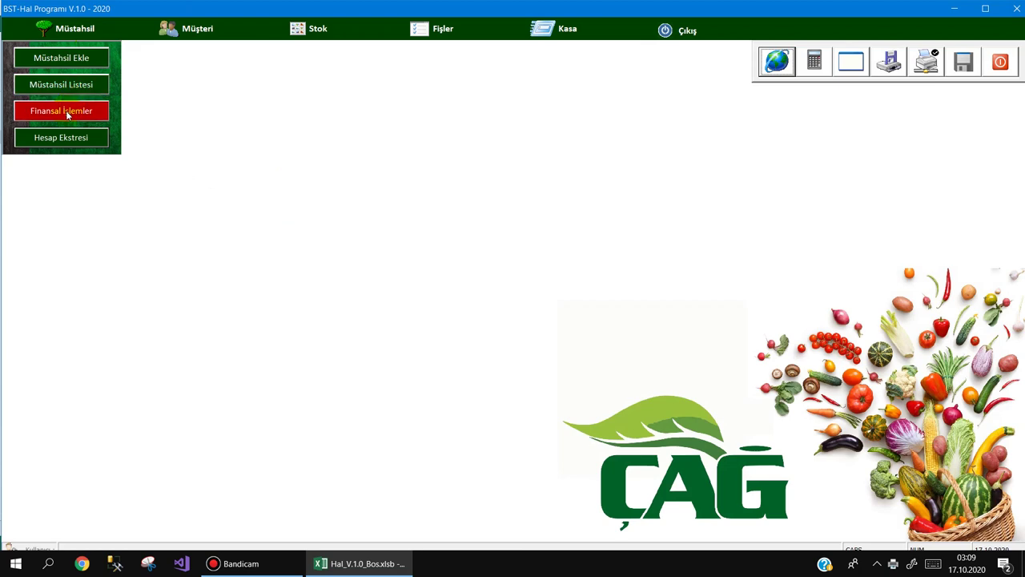
- Enter a 2000 Nakit Ödeme for the grower with the 5.000,0 balance
{"action": "left_click", "coordinate": [68, 112]}
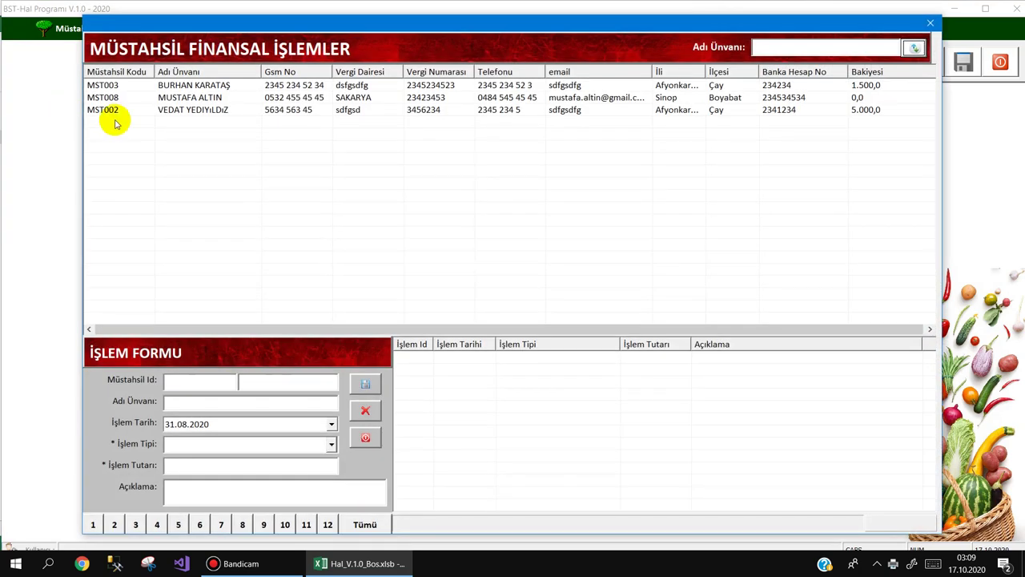
{"action": "left_click", "coordinate": [178, 109]}
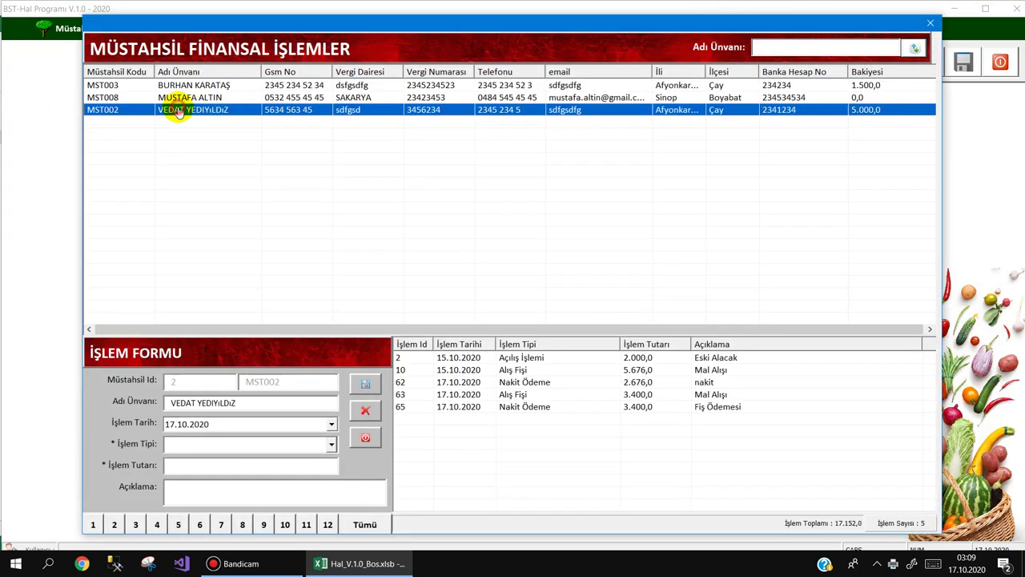
{"action": "left_click", "coordinate": [194, 443]}
{"action": "left_click", "coordinate": [190, 460]}
{"action": "type", "text": "NAKİT"}
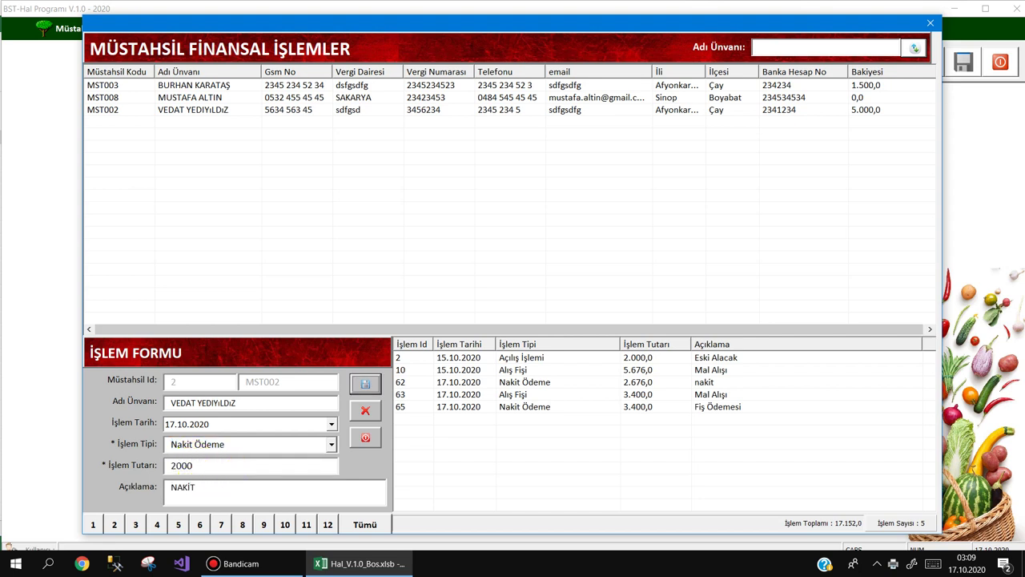
{"action": "key", "text": "Return"}
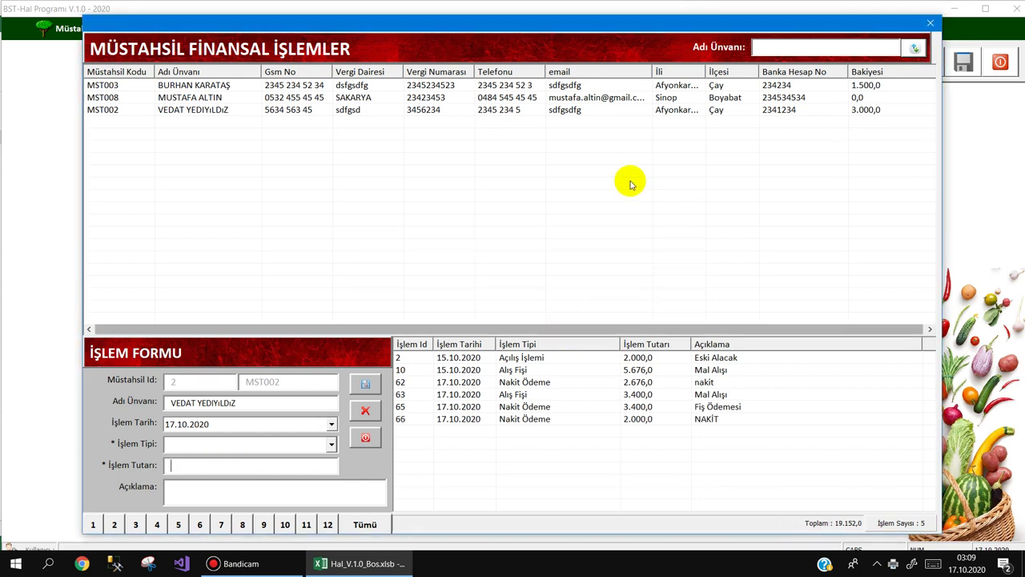
- Delete transaction 66 from the grower's ledger
{"action": "left_click", "coordinate": [620, 110]}
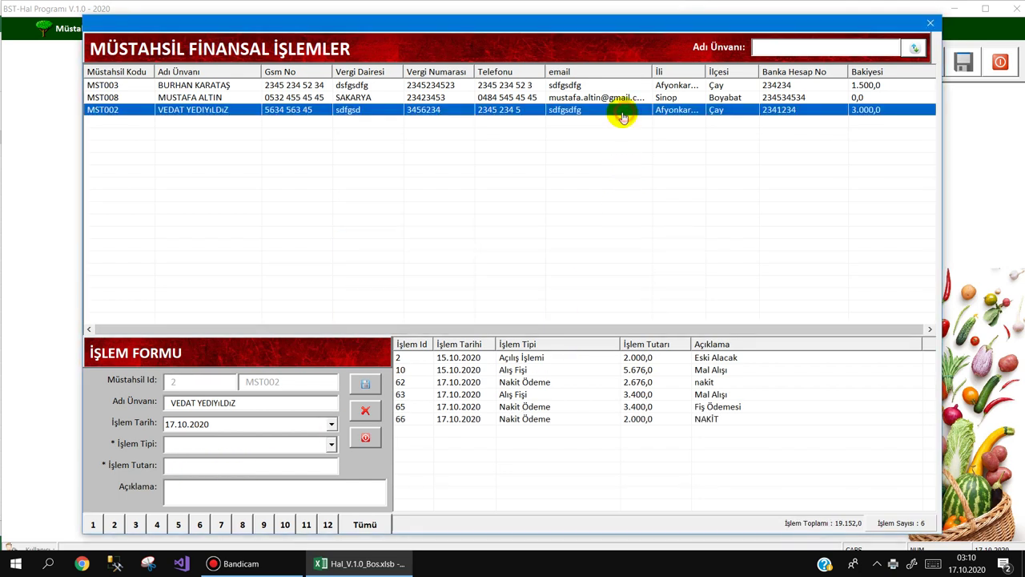
{"action": "left_click", "coordinate": [486, 421]}
{"action": "left_click", "coordinate": [373, 411]}
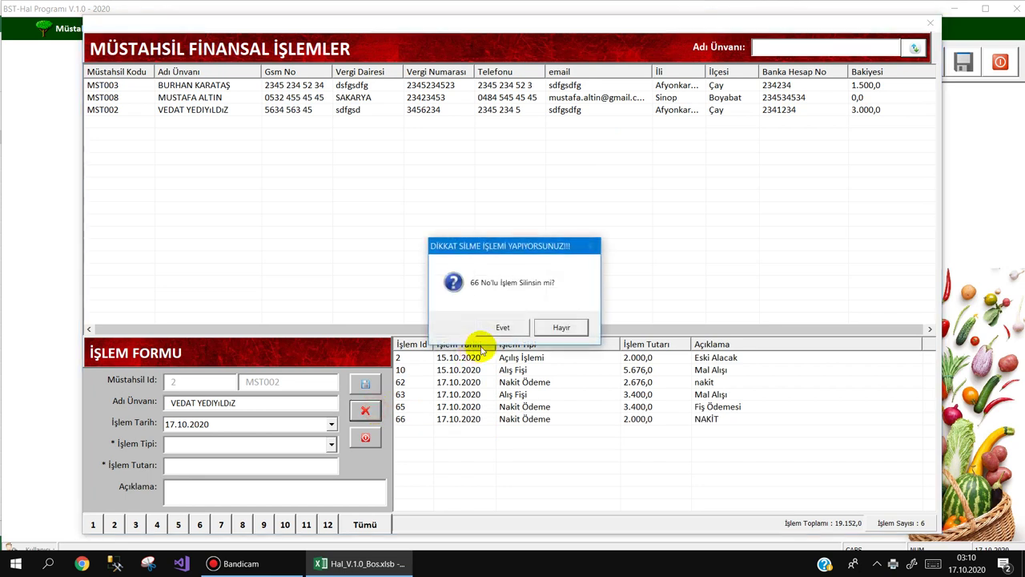
{"action": "left_click", "coordinate": [500, 323]}
{"action": "left_click", "coordinate": [695, 311]}
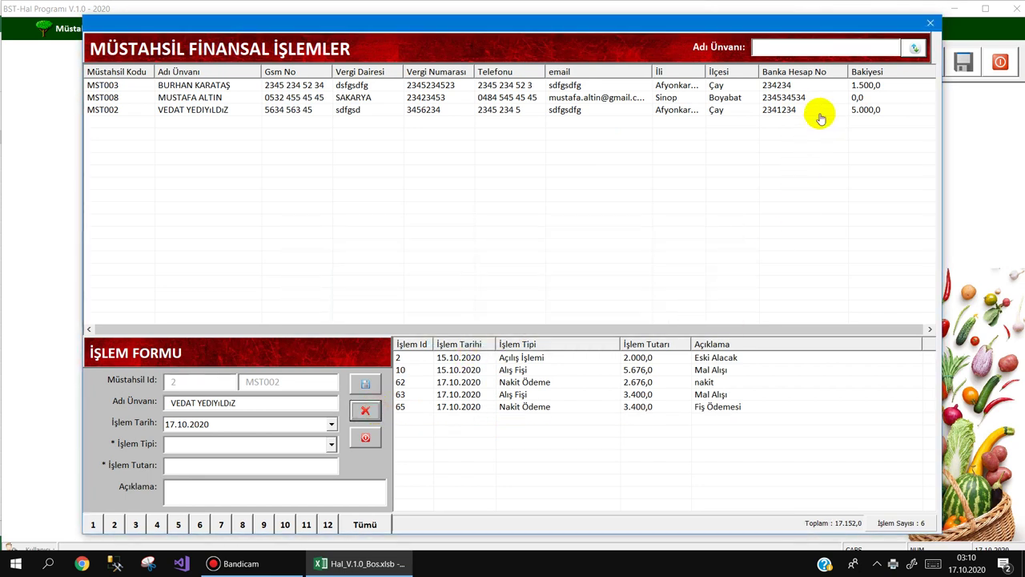
- Re-enter the 2000 Nakit Ödeme noted ELDEN and close the form
{"action": "left_click", "coordinate": [816, 111]}
{"action": "left_click", "coordinate": [228, 443]}
{"action": "left_click", "coordinate": [200, 461]}
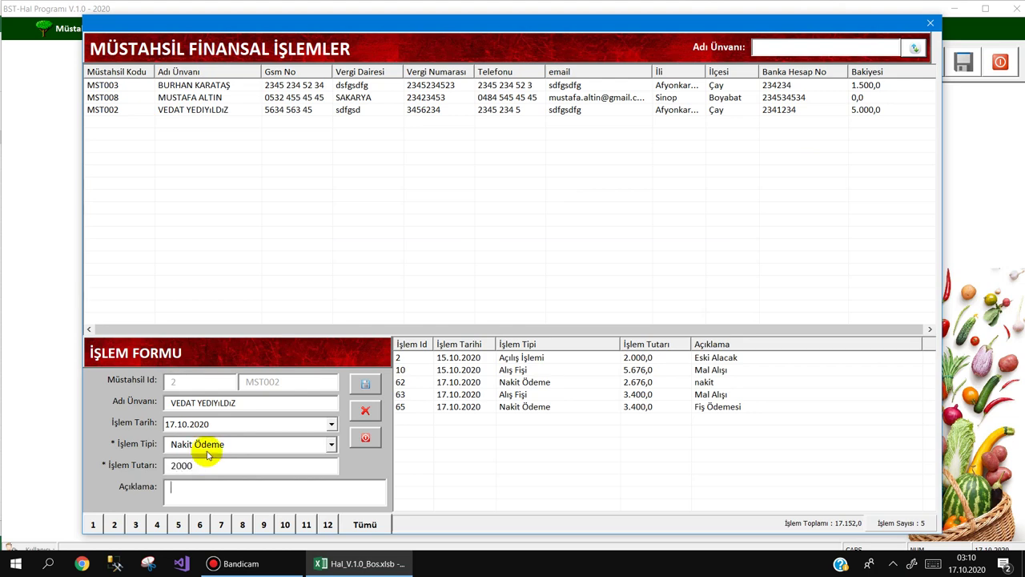
{"action": "type", "text": "ELDEN"}
{"action": "key", "text": "Return"}
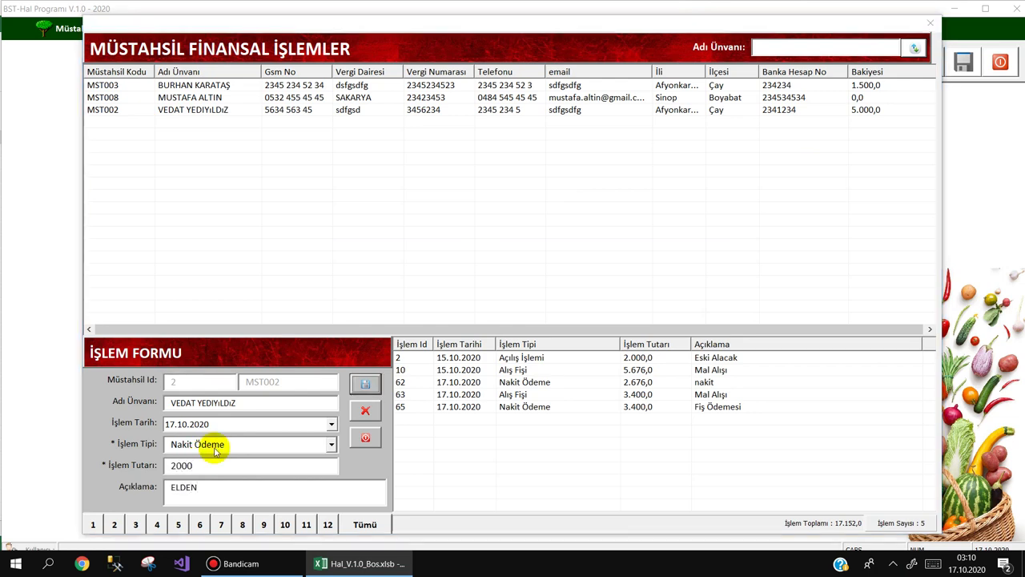
{"action": "key", "text": "Escape"}
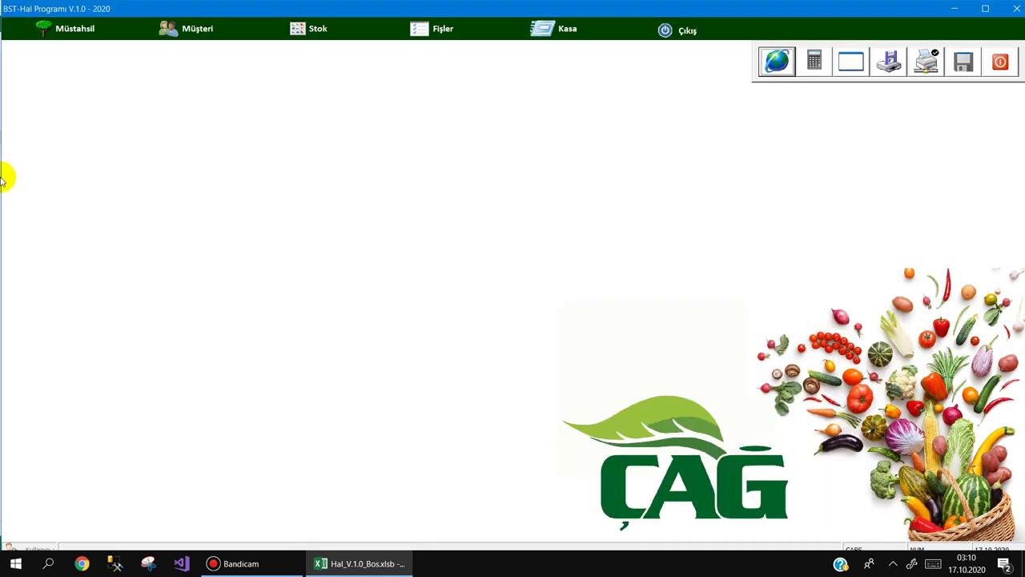
- Glance at the add-grower form, then check the 3.000,0-balance grower in the grower list
{"action": "left_click", "coordinate": [76, 32]}
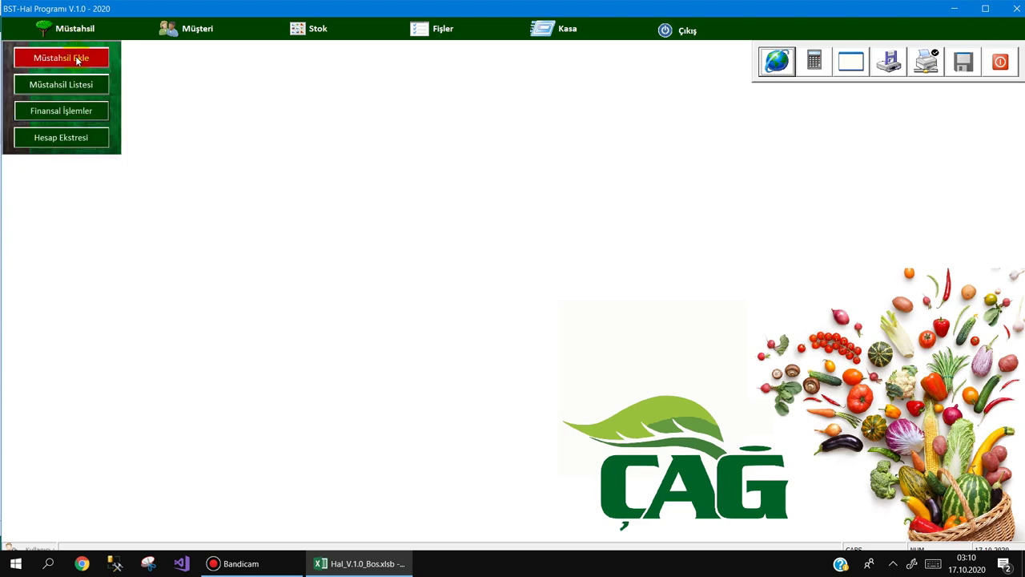
{"action": "left_click", "coordinate": [78, 59]}
{"action": "key", "text": "Escape"}
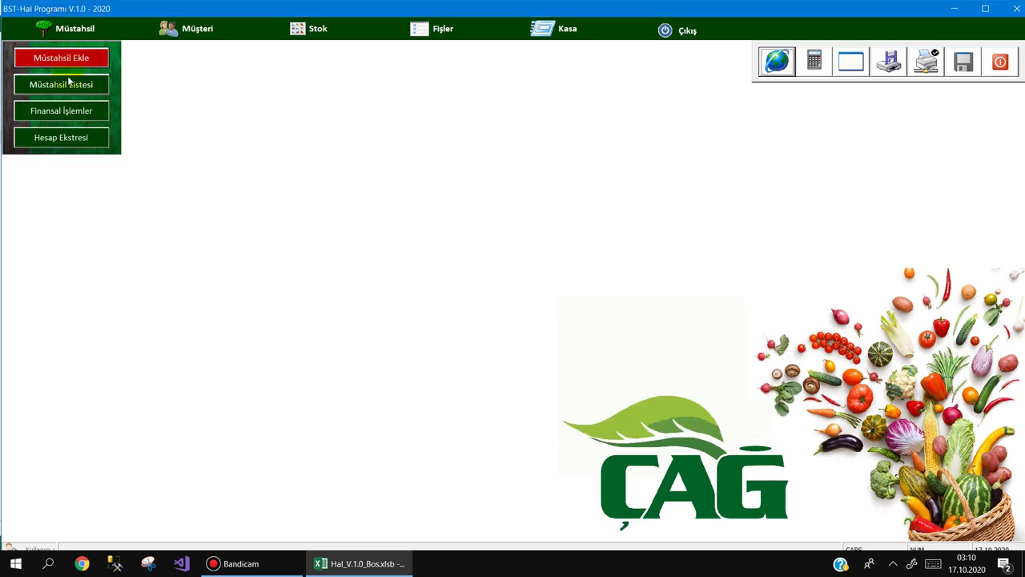
{"action": "left_click", "coordinate": [69, 83]}
{"action": "left_click", "coordinate": [276, 110]}
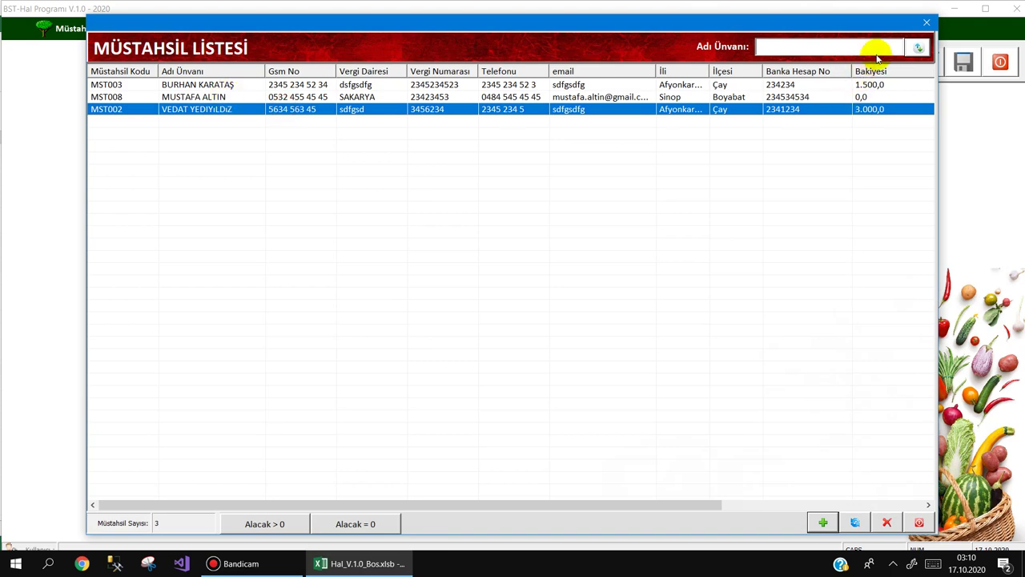
{"action": "key", "text": "Escape"}
- Record a 3000 Çek Verildi entry for that grower, bringing the balance to 0,0
{"action": "left_click", "coordinate": [76, 32]}
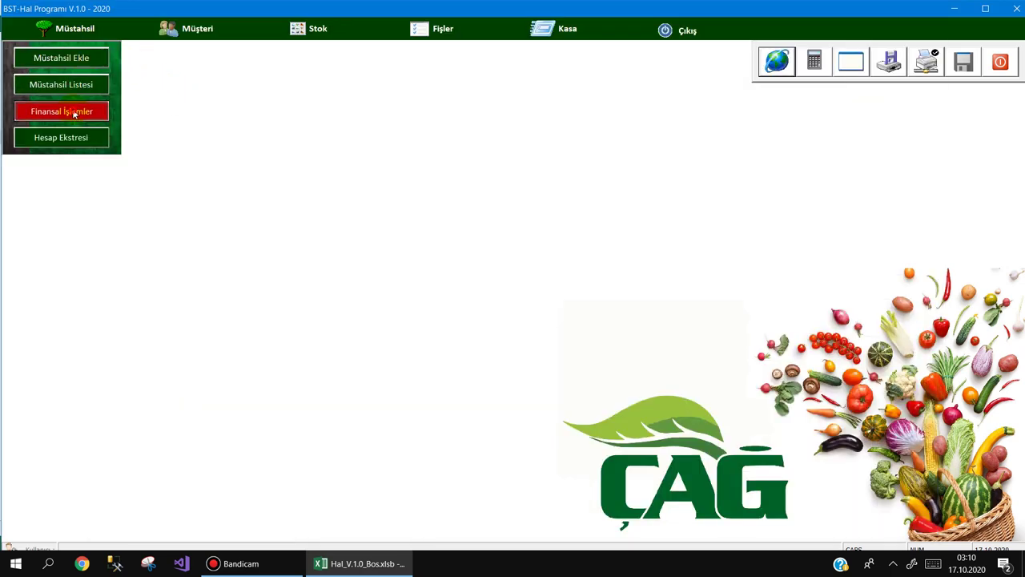
{"action": "left_click", "coordinate": [73, 110]}
{"action": "left_click", "coordinate": [206, 109]}
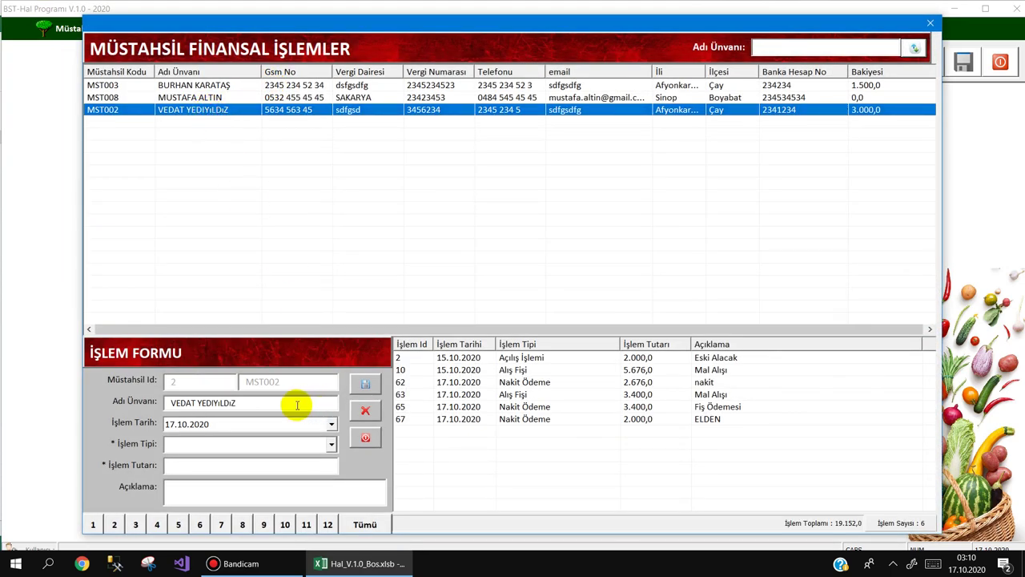
{"action": "left_click", "coordinate": [331, 444]}
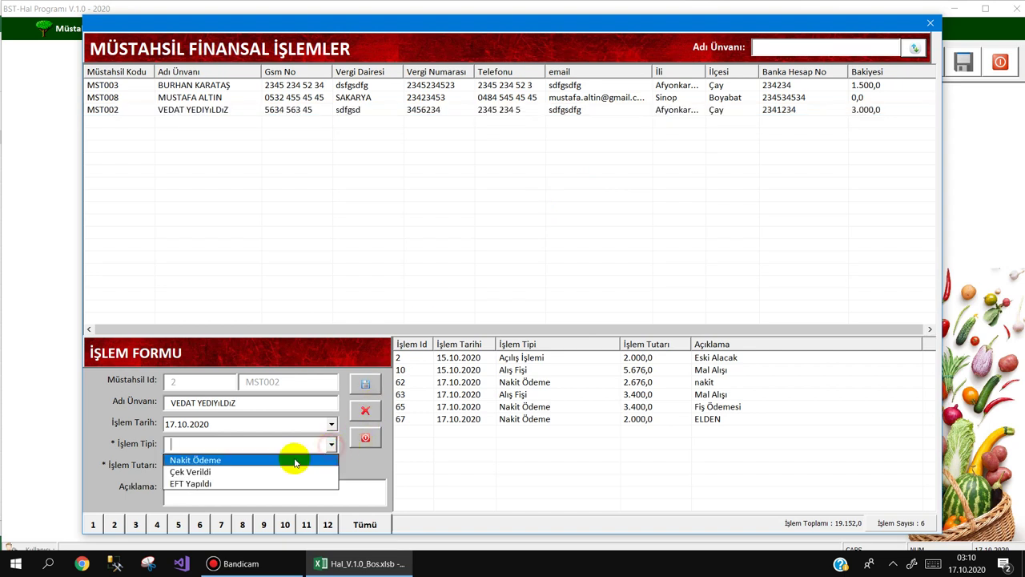
{"action": "left_click", "coordinate": [251, 472]}
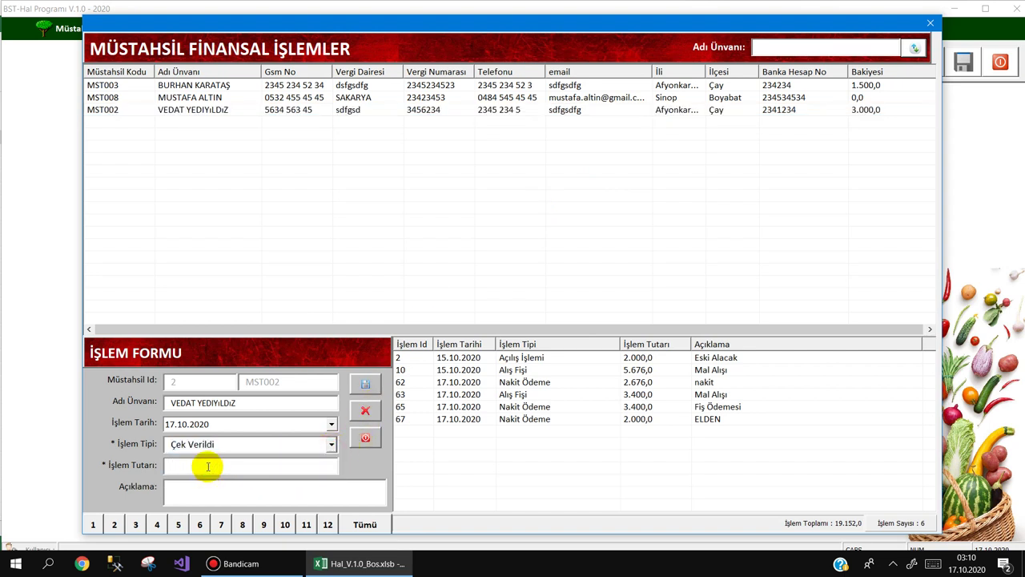
{"action": "type", "text": "3000FGFD"}
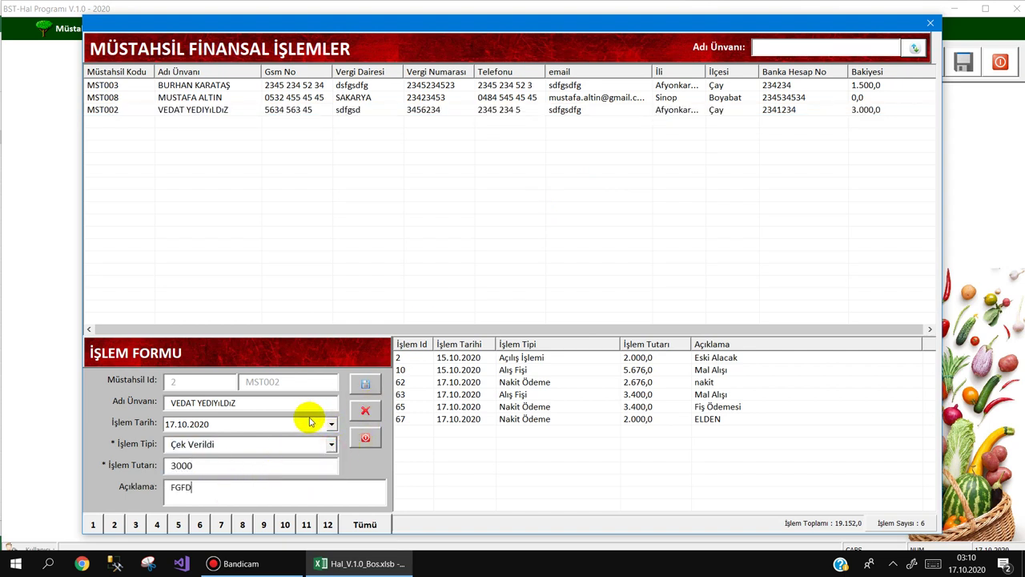
{"action": "type", "text": "H"}
{"action": "left_click", "coordinate": [366, 384]}
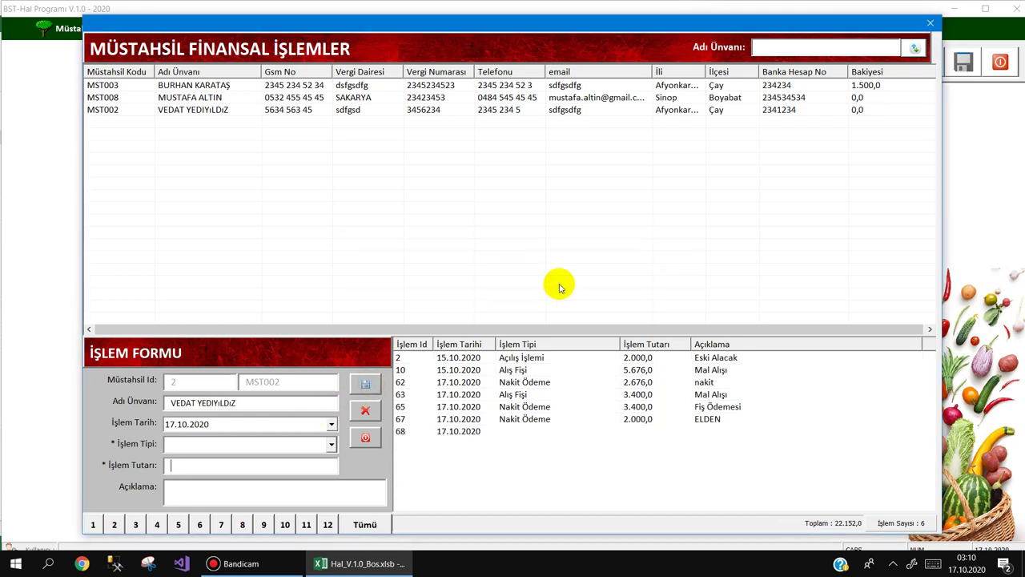
{"action": "left_click", "coordinate": [721, 112]}
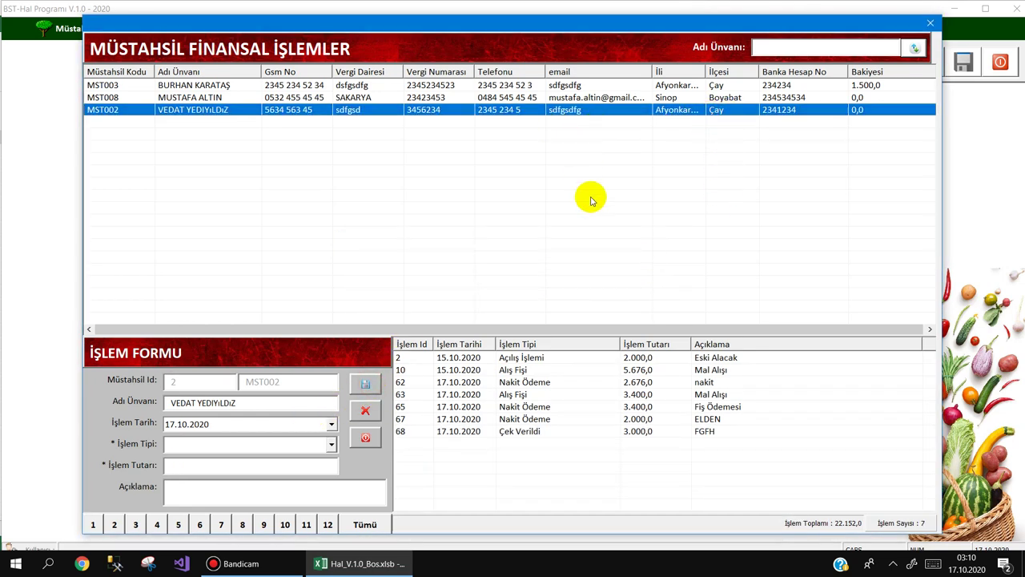
- Open the grower account statements and load the grower found by a name search
{"action": "left_click", "coordinate": [80, 28]}
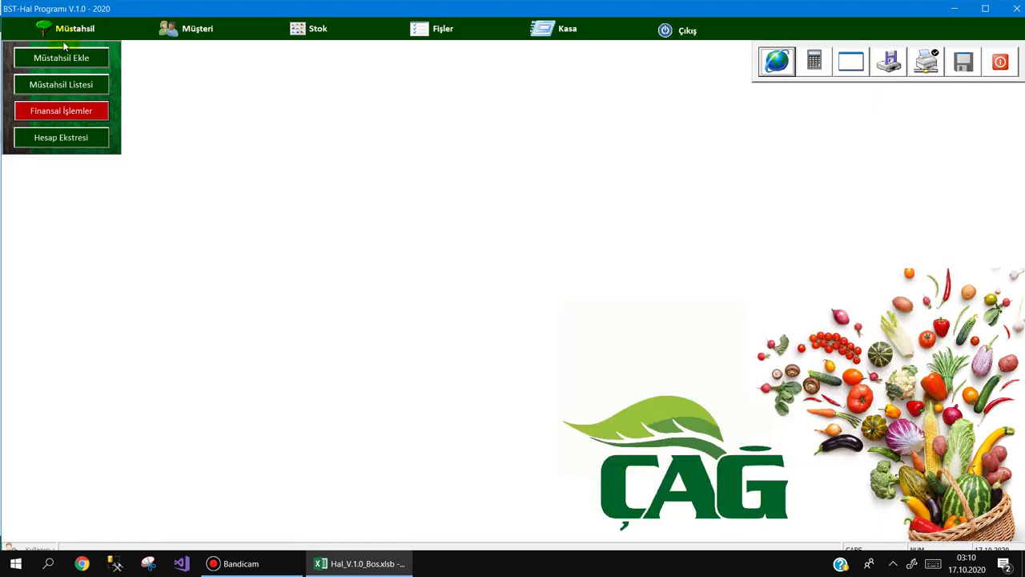
{"action": "left_click", "coordinate": [56, 138]}
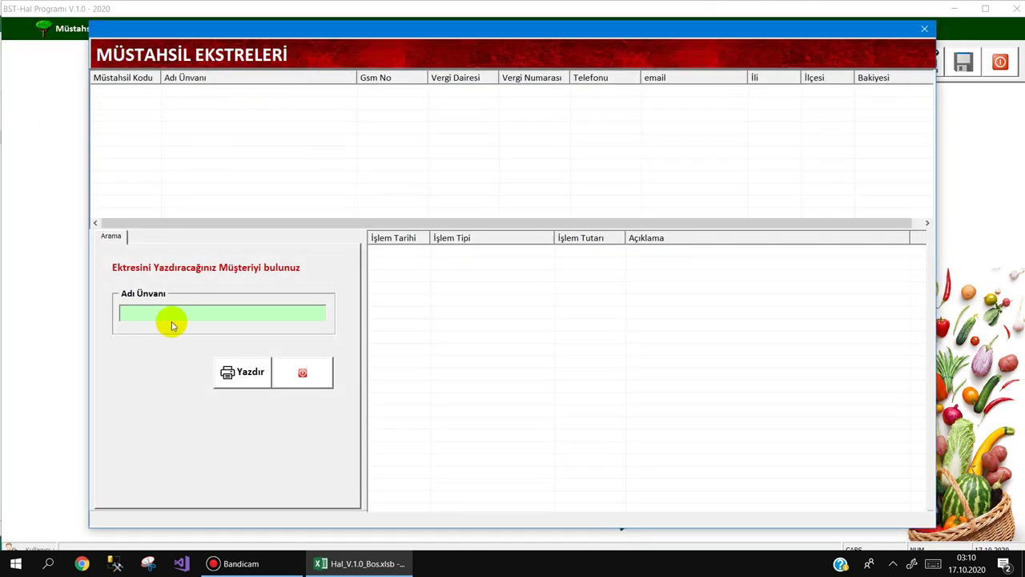
{"action": "type", "text": "VE"}
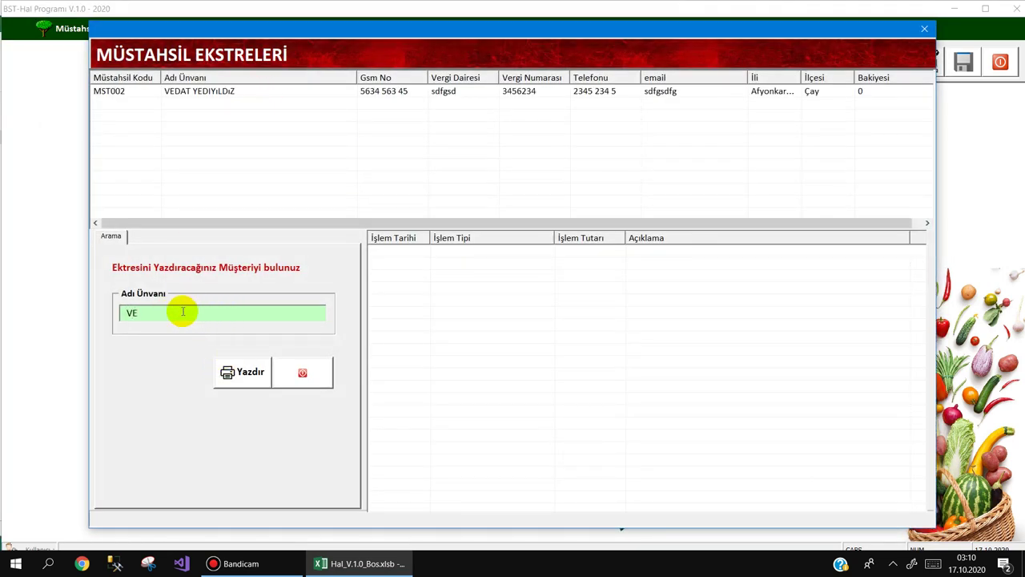
{"action": "left_click", "coordinate": [230, 91]}
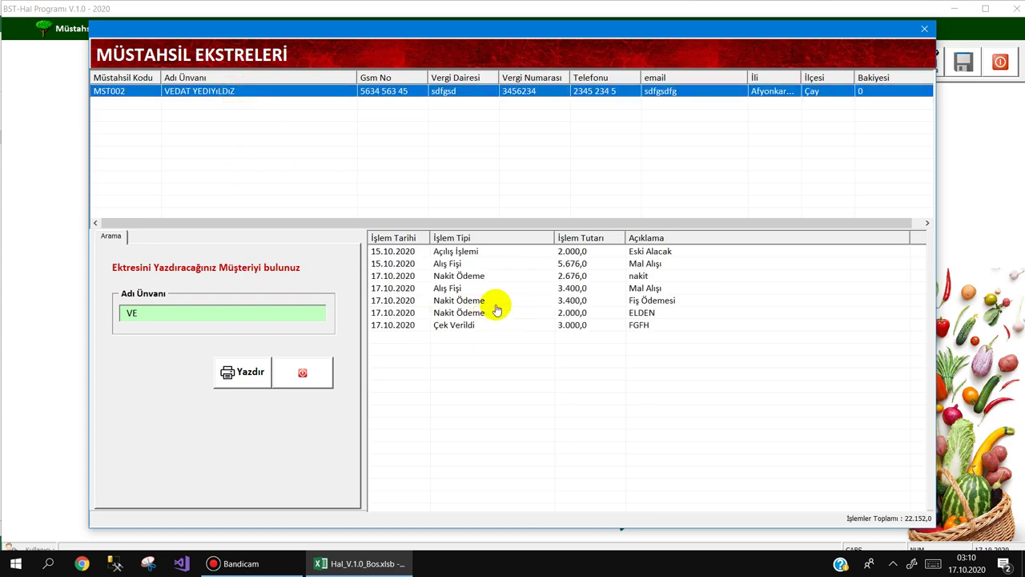
- Print the grower's statement to PDF, overwriting the previously saved statement file
{"action": "left_click", "coordinate": [242, 371]}
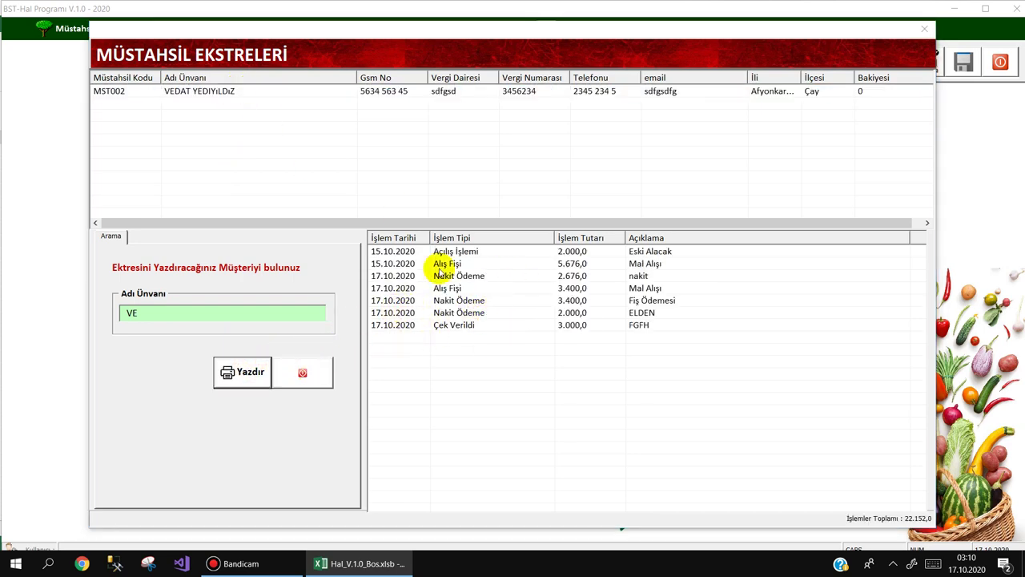
{"action": "left_click", "coordinate": [491, 325]}
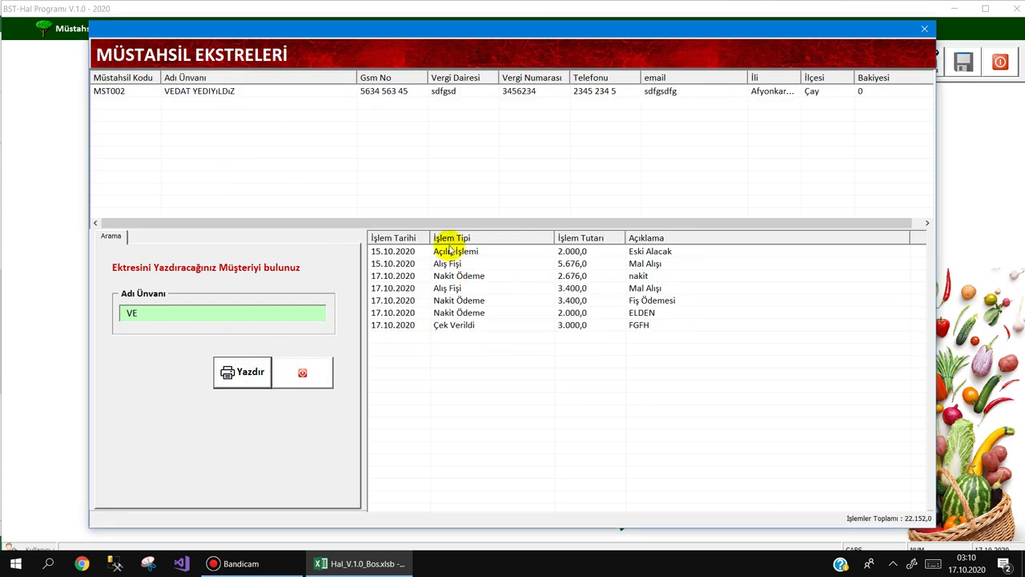
{"action": "left_click", "coordinate": [515, 292]}
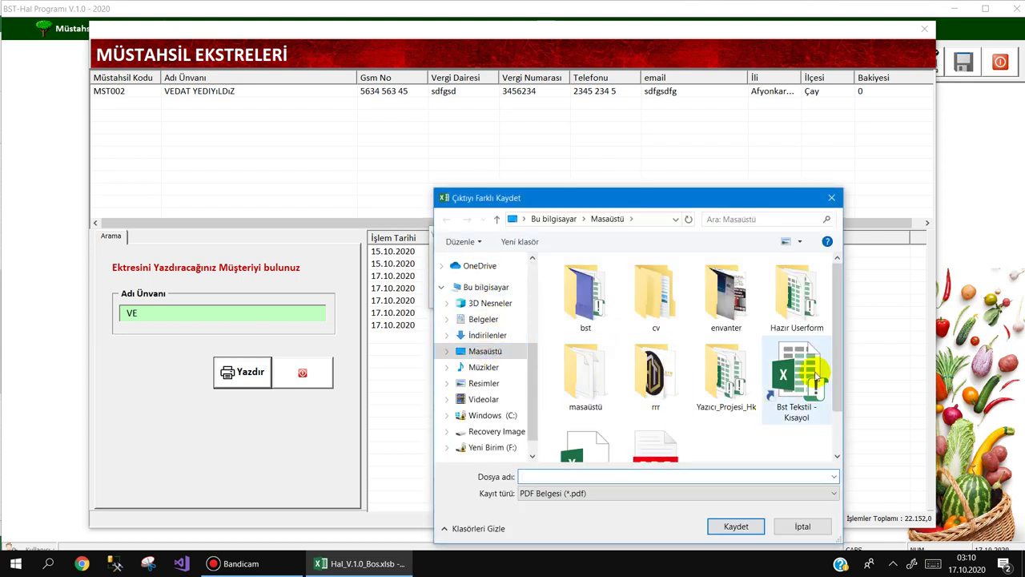
{"action": "left_click_drag", "start_coordinate": [837, 345], "coordinate": [839, 435]}
{"action": "left_click", "coordinate": [656, 417]}
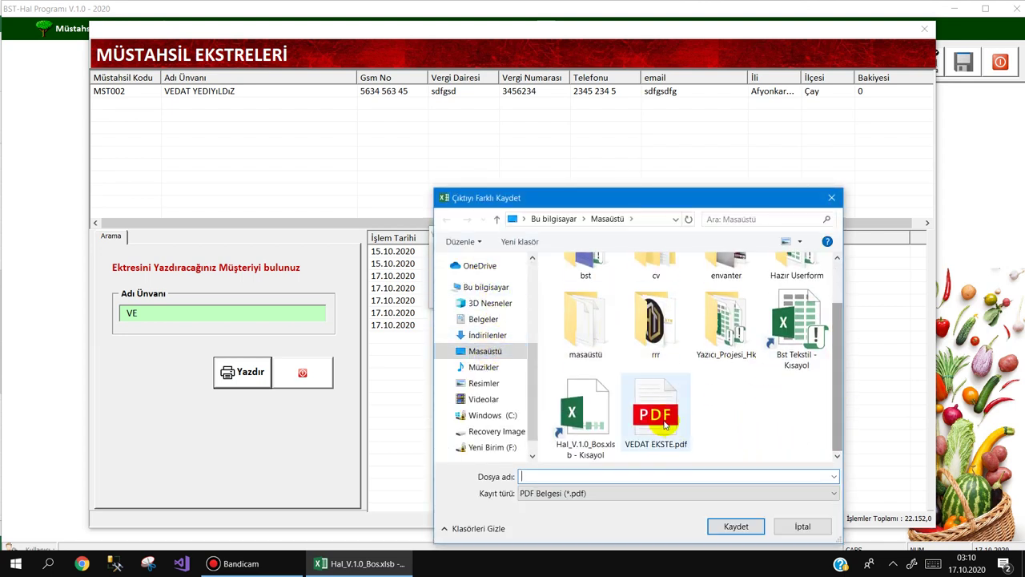
{"action": "left_click", "coordinate": [713, 529]}
{"action": "left_click", "coordinate": [550, 286]}
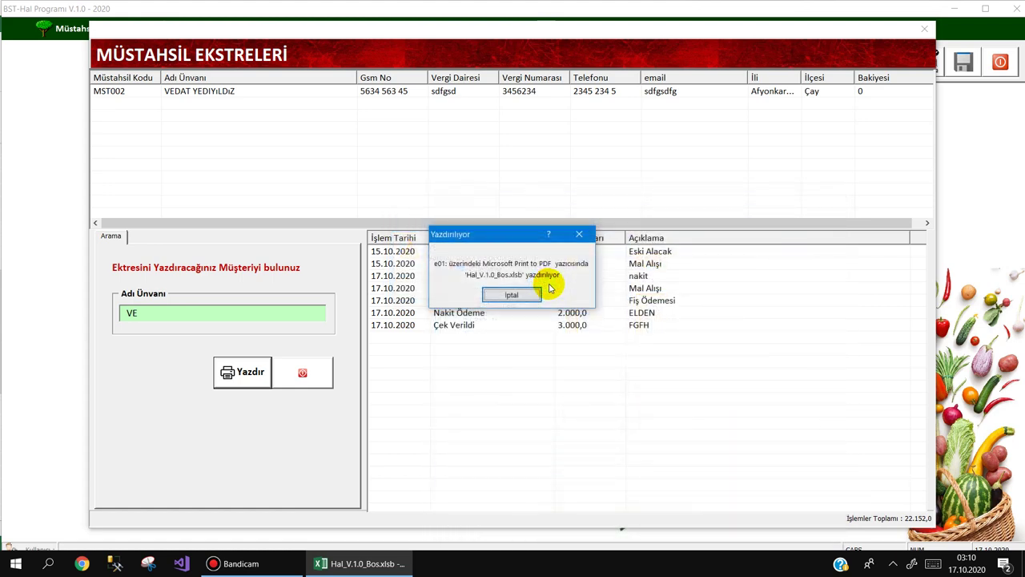
- Review the enlarged seven-transaction statement PDF showing a 0,0 balance, then close Edge
{"action": "left_click", "coordinate": [680, 311]}
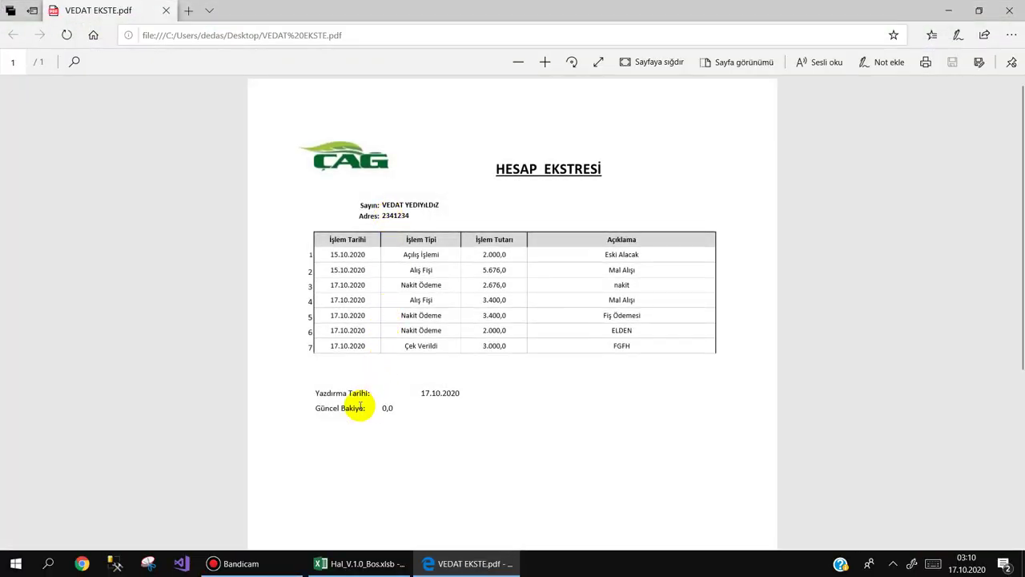
{"action": "left_click", "coordinate": [545, 62]}
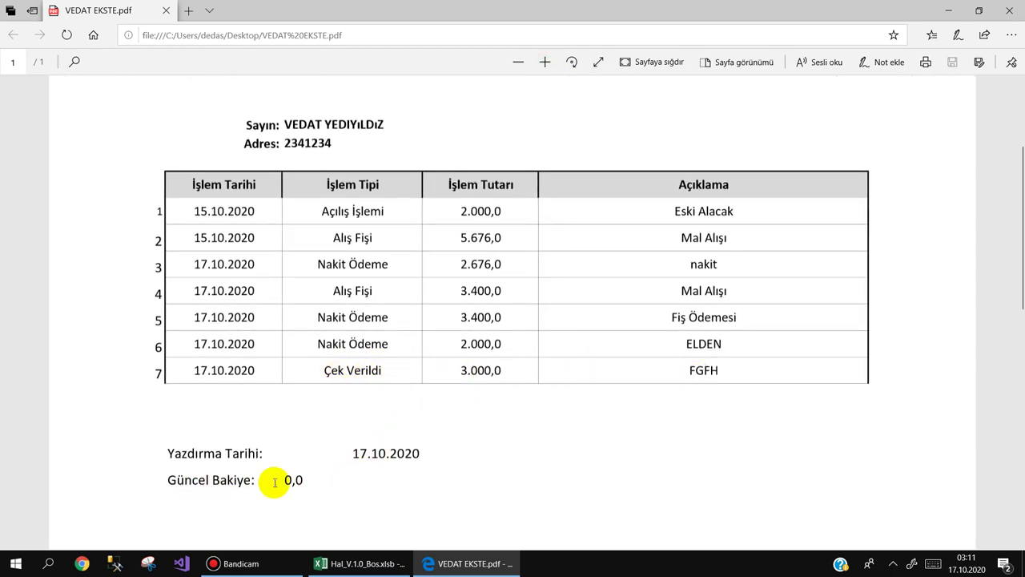
{"action": "left_click", "coordinate": [1009, 11]}
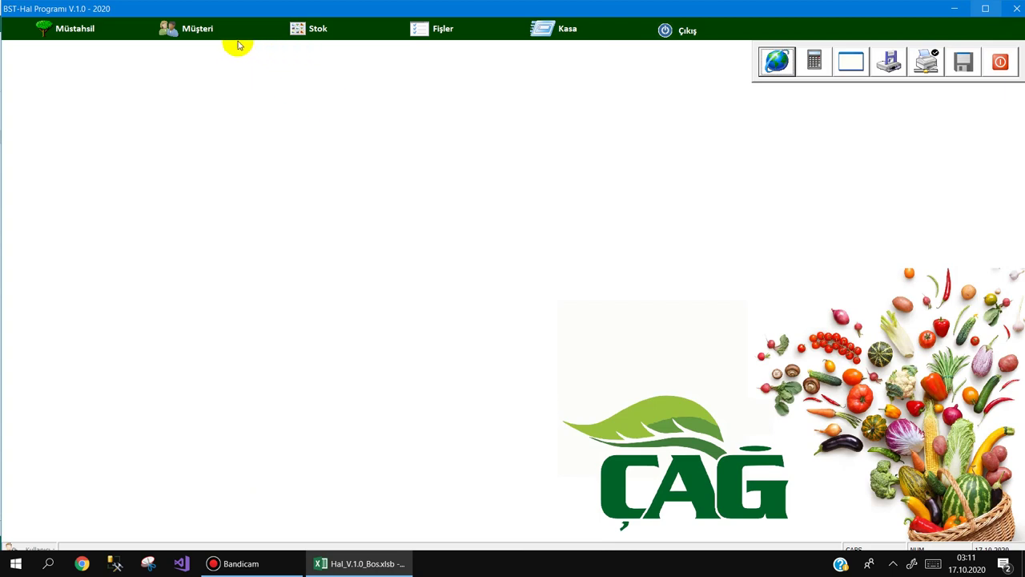
- Browse the customer list, filtering by Borcu > 0 and Borcu = 0
{"action": "left_click", "coordinate": [192, 28]}
{"action": "left_click", "coordinate": [201, 87]}
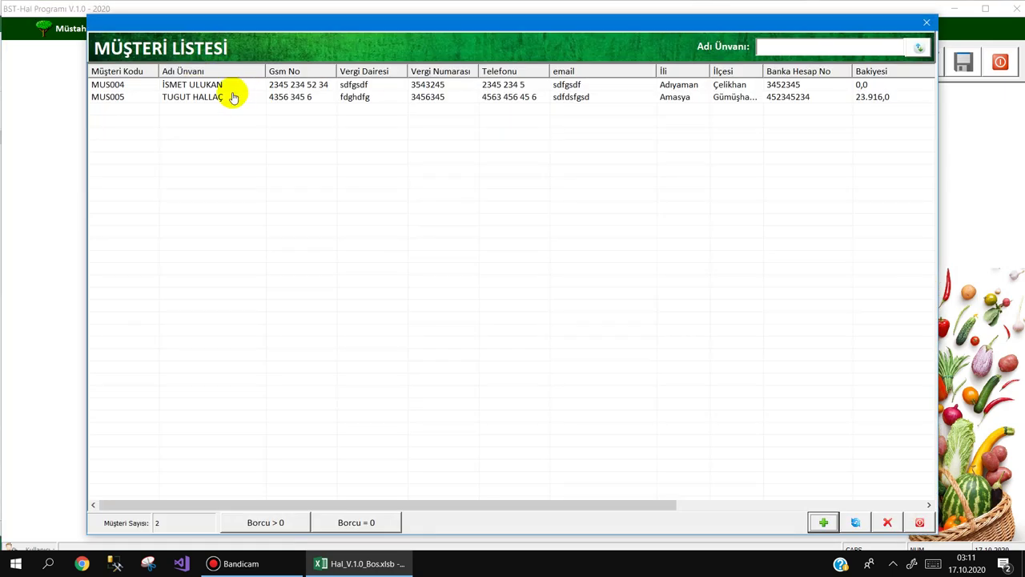
{"action": "left_click", "coordinate": [234, 96]}
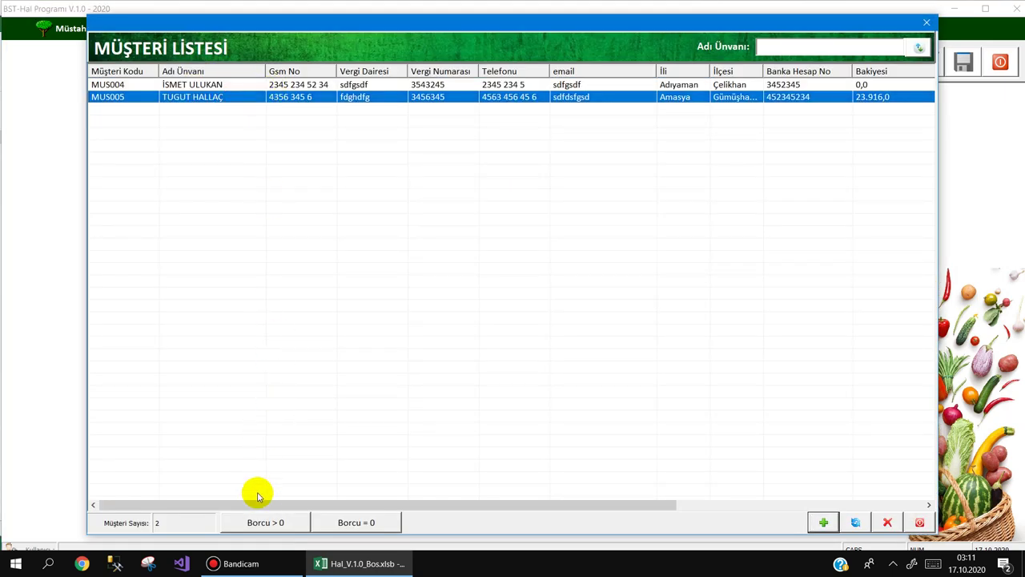
{"action": "left_click", "coordinate": [263, 523]}
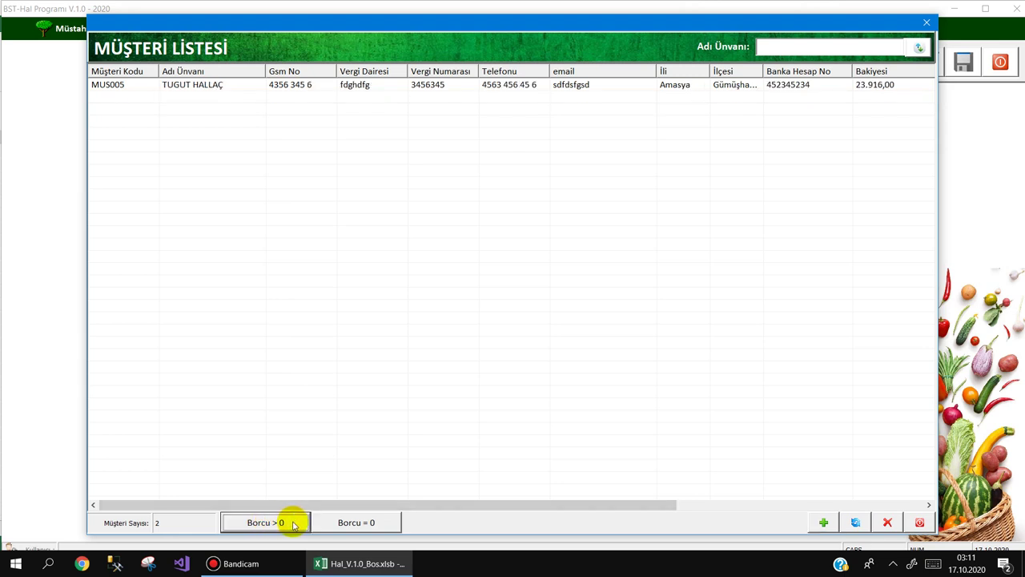
{"action": "left_click", "coordinate": [362, 522]}
{"action": "left_click", "coordinate": [252, 522]}
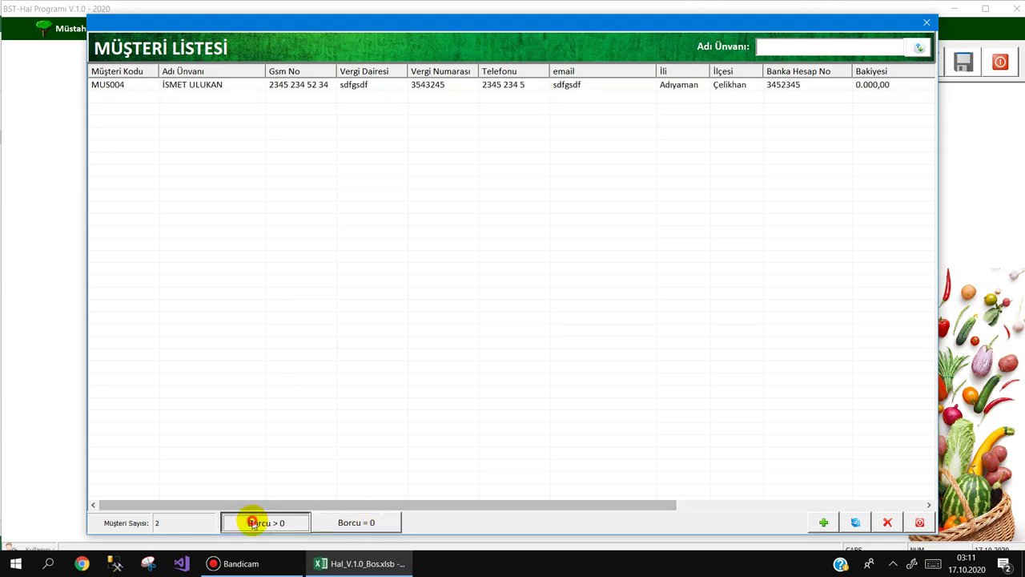
- Close the customer list and open Müşteri > Finansal İşlemler
{"action": "left_click", "coordinate": [321, 529]}
{"action": "key", "text": "Escape"}
{"action": "mouse_move", "coordinate": [190, 14]}
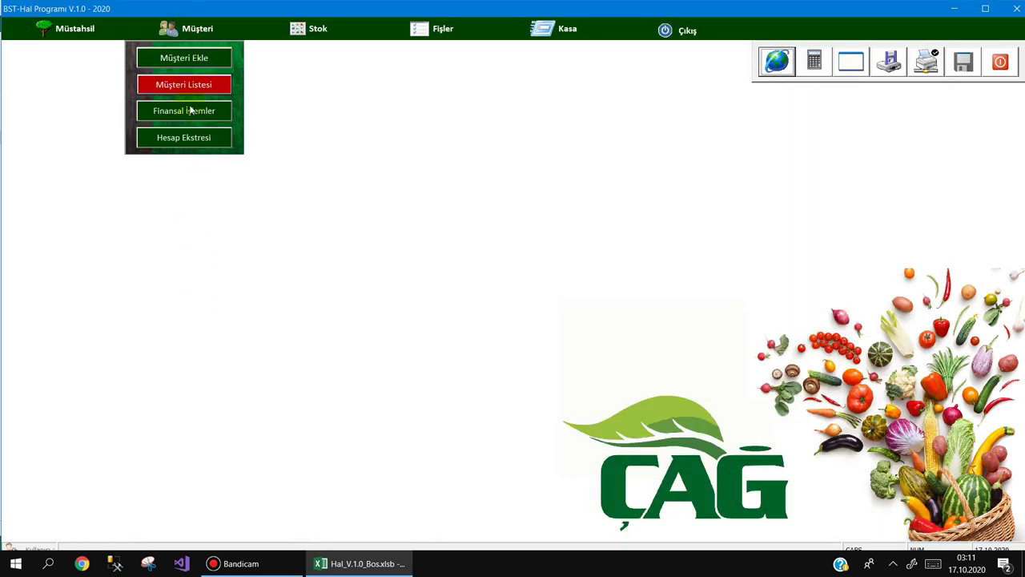
{"action": "left_click", "coordinate": [194, 110]}
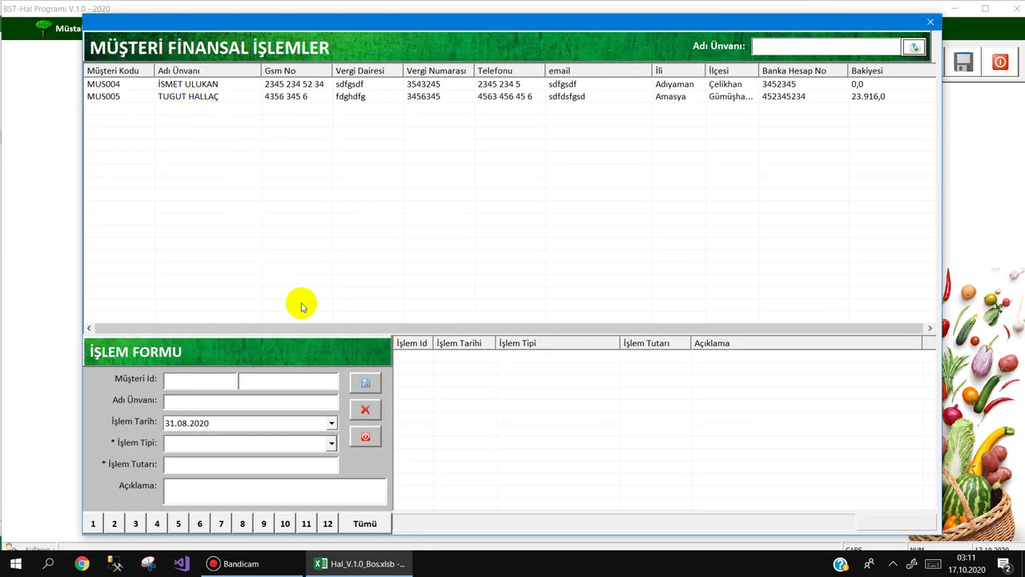
- Record a 3.916,0 Nakit Tahsilat dated 18.10.2020 for the indebted customer
{"action": "left_click", "coordinate": [248, 96]}
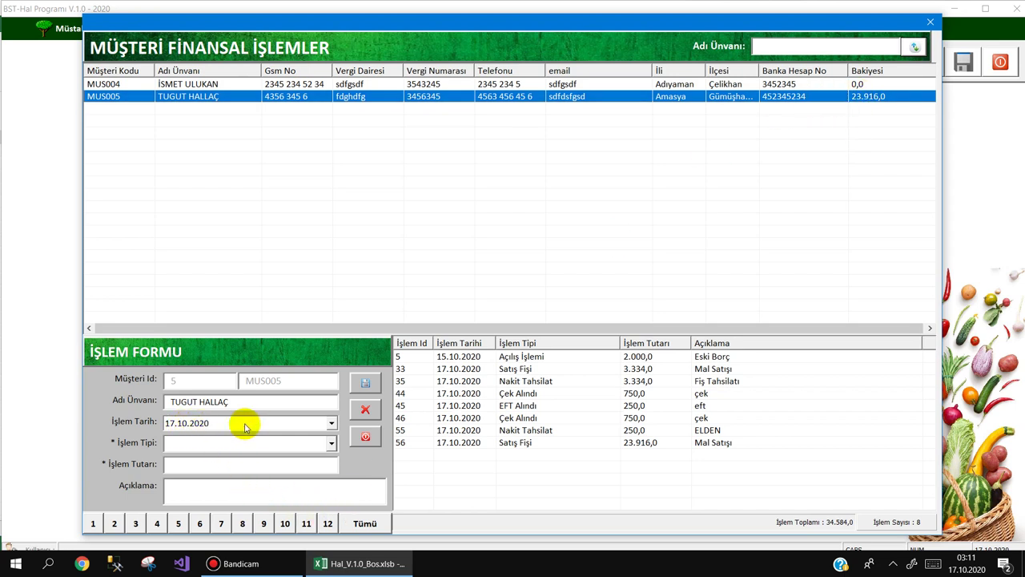
{"action": "left_click", "coordinate": [330, 424]}
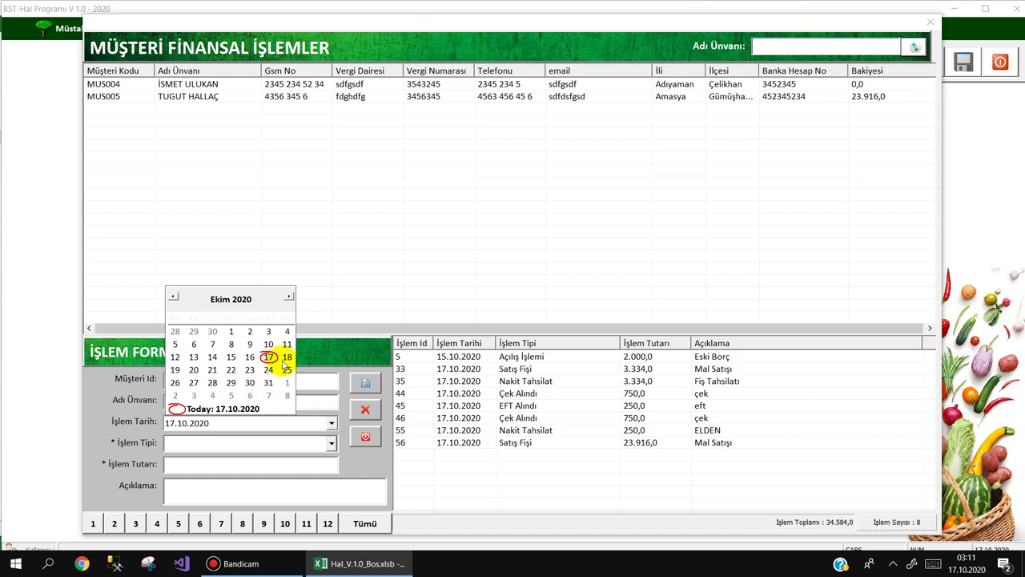
{"action": "left_click", "coordinate": [286, 358]}
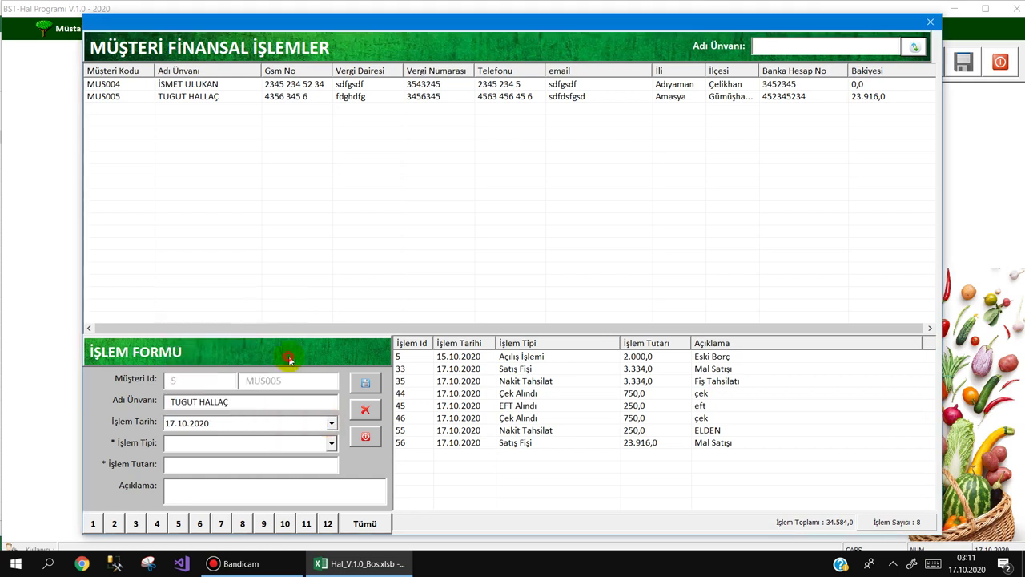
{"action": "left_click", "coordinate": [190, 447]}
{"action": "left_click", "coordinate": [185, 457]}
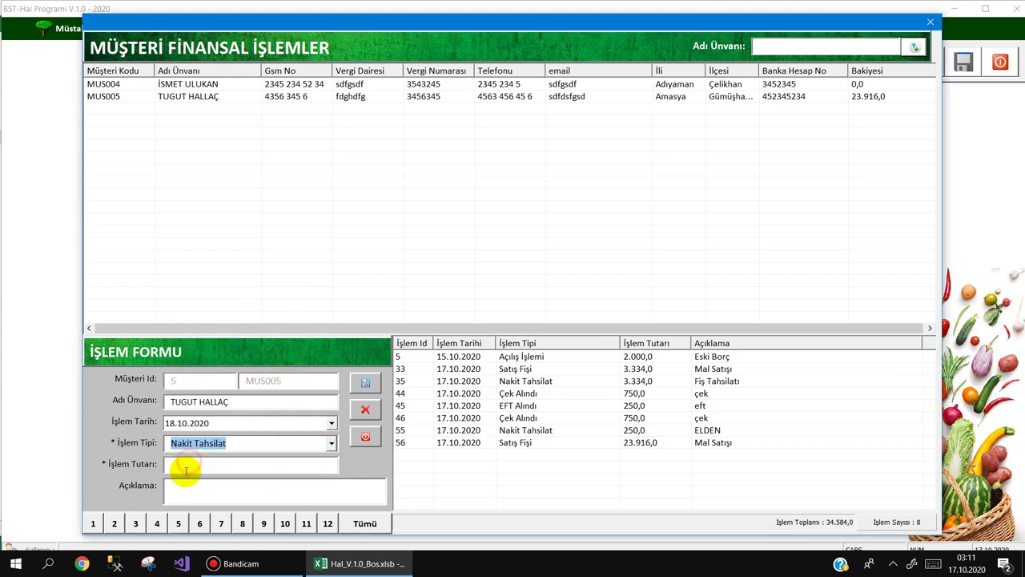
{"action": "left_click", "coordinate": [185, 468]}
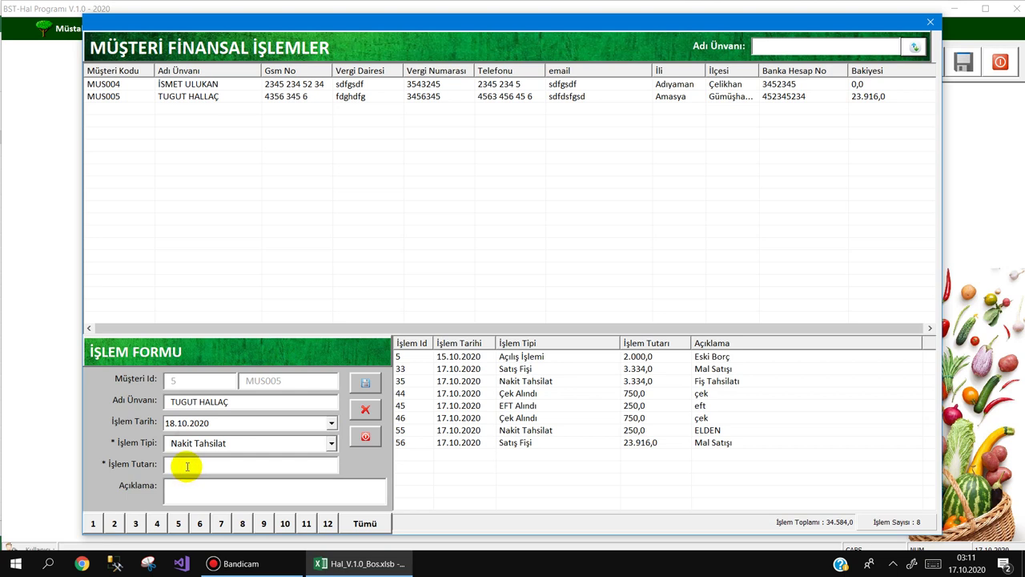
{"action": "type", "text": "3916"}
{"action": "left_click", "coordinate": [194, 488]}
{"action": "type", "text": "ELDEN"}
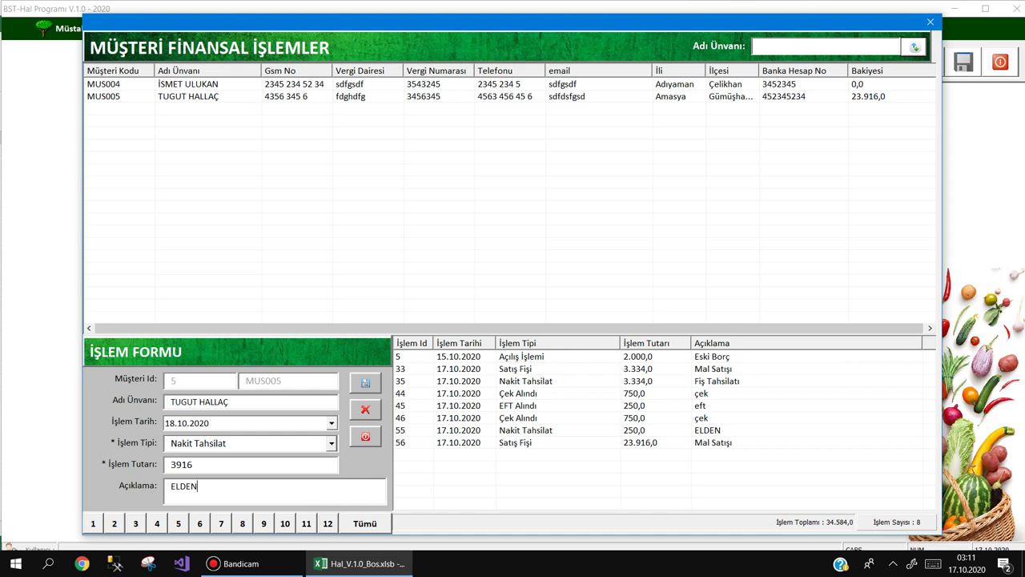
{"action": "key", "text": "Return"}
- Delete transaction 69 from the customer's transaction history
{"action": "left_click", "coordinate": [387, 101]}
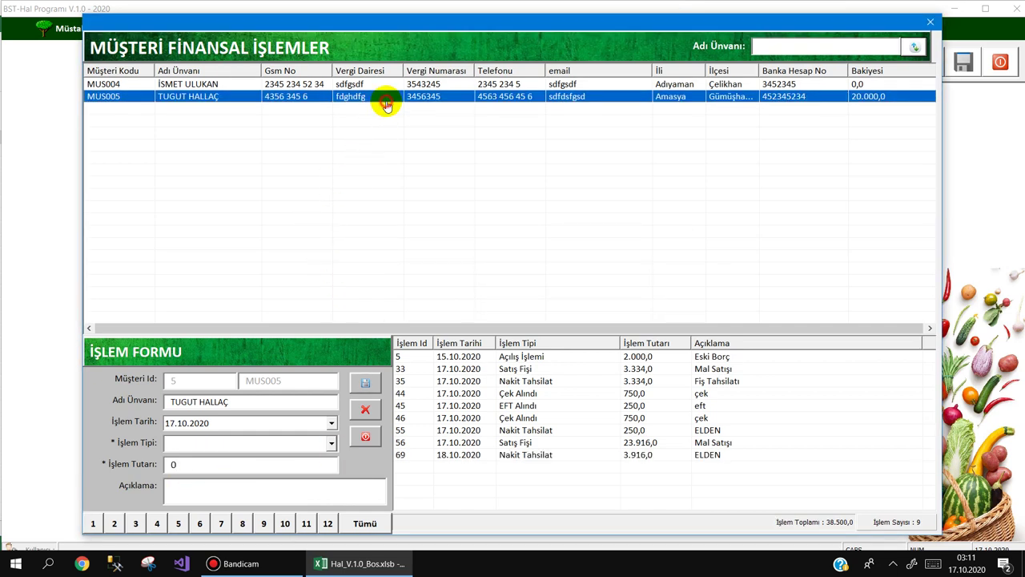
{"action": "left_click", "coordinate": [529, 443]}
{"action": "left_click", "coordinate": [480, 456]}
{"action": "left_click", "coordinate": [366, 409]}
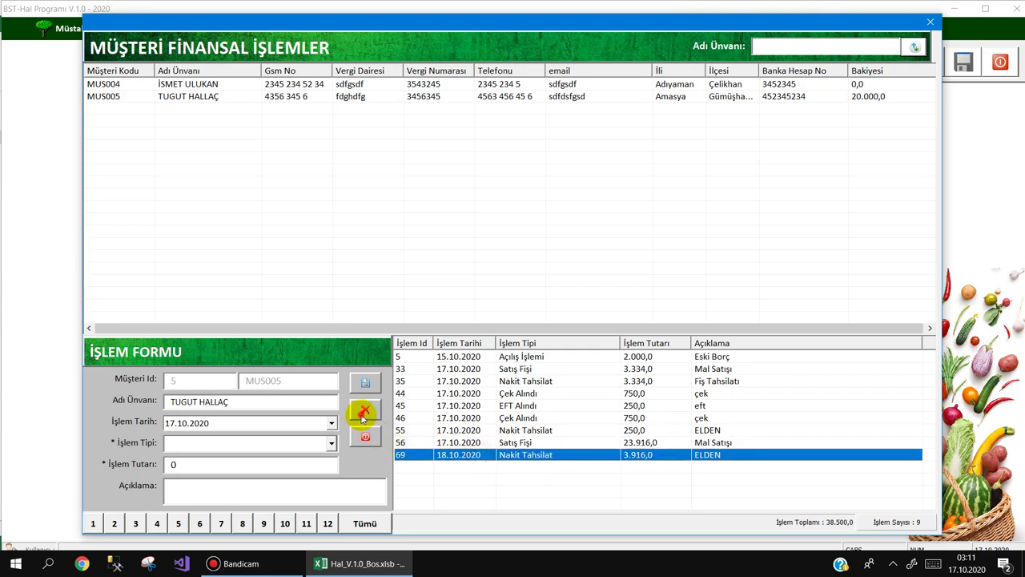
{"action": "left_click", "coordinate": [501, 328]}
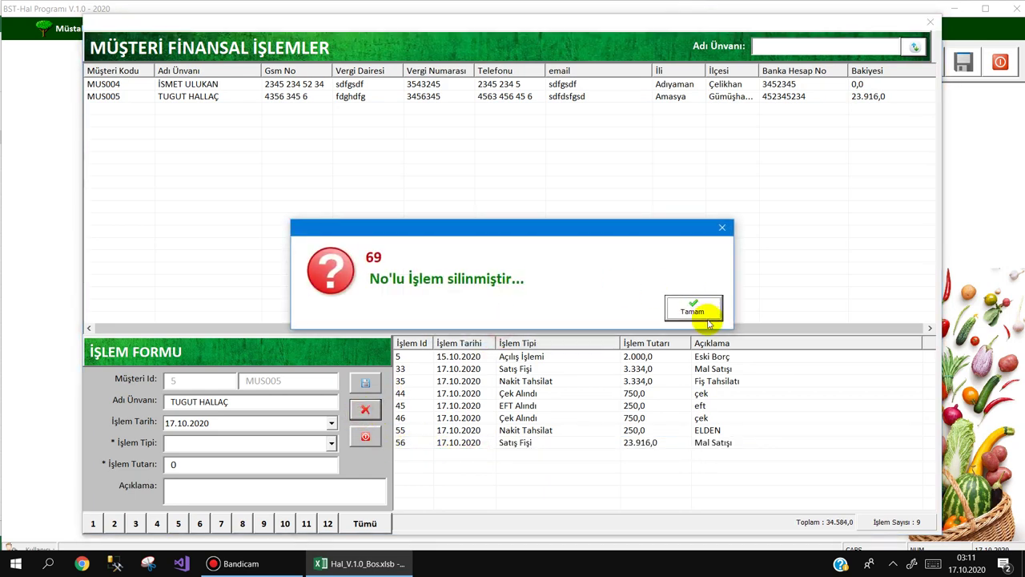
{"action": "left_click", "coordinate": [704, 315]}
- Re-enter the 3.916,0 Nakit Tahsilat with the note SDF and save it
{"action": "left_click", "coordinate": [544, 97]}
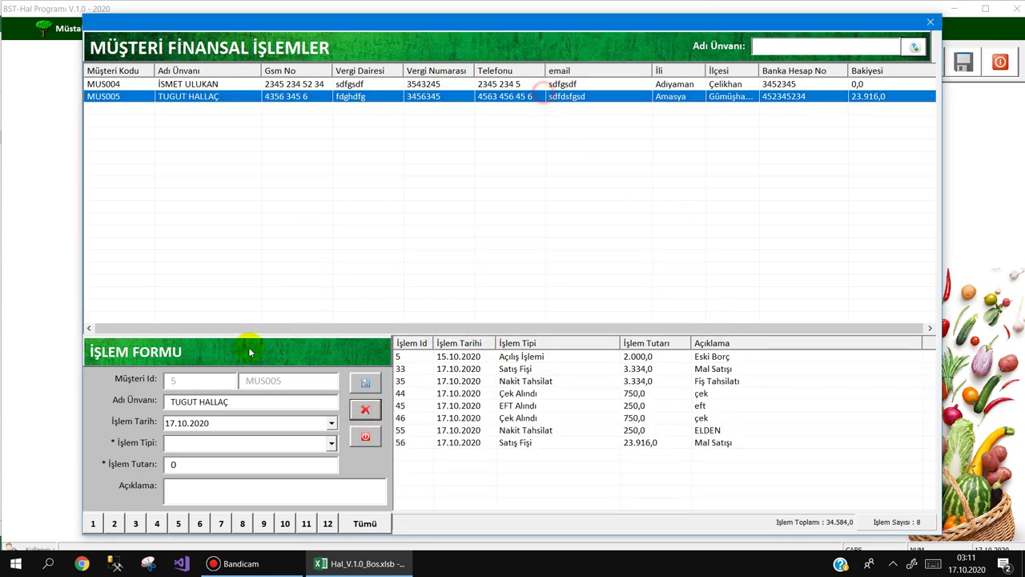
{"action": "left_click", "coordinate": [192, 443]}
{"action": "left_click", "coordinate": [188, 454]}
{"action": "left_click", "coordinate": [196, 463]}
{"action": "type", "text": "SDF"}
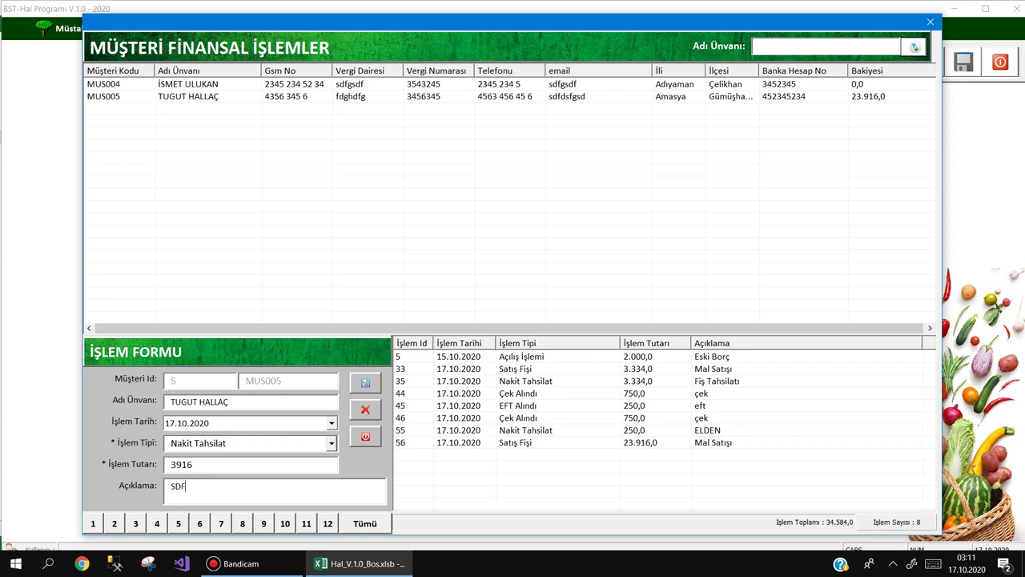
{"action": "key", "text": "Return"}
- Confirm in the customer list that the customer now owes 20.000,0
{"action": "key", "text": "Escape"}
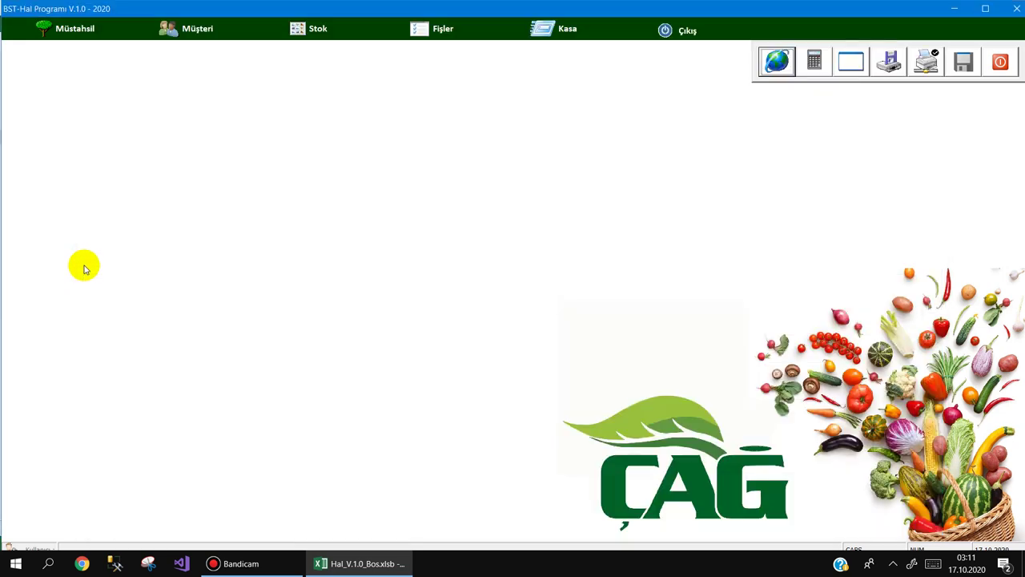
{"action": "left_click", "coordinate": [205, 28]}
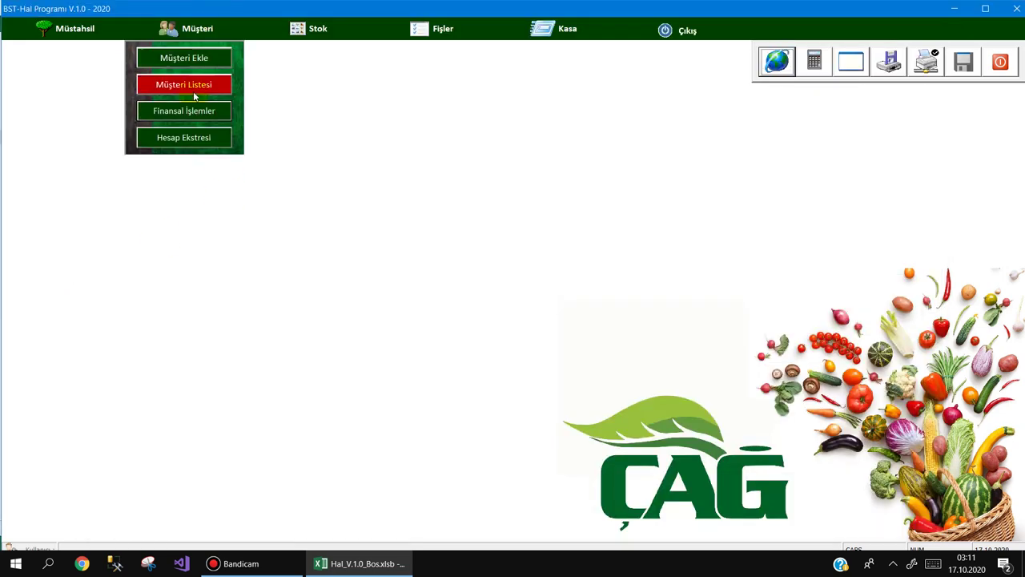
{"action": "left_click", "coordinate": [196, 137]}
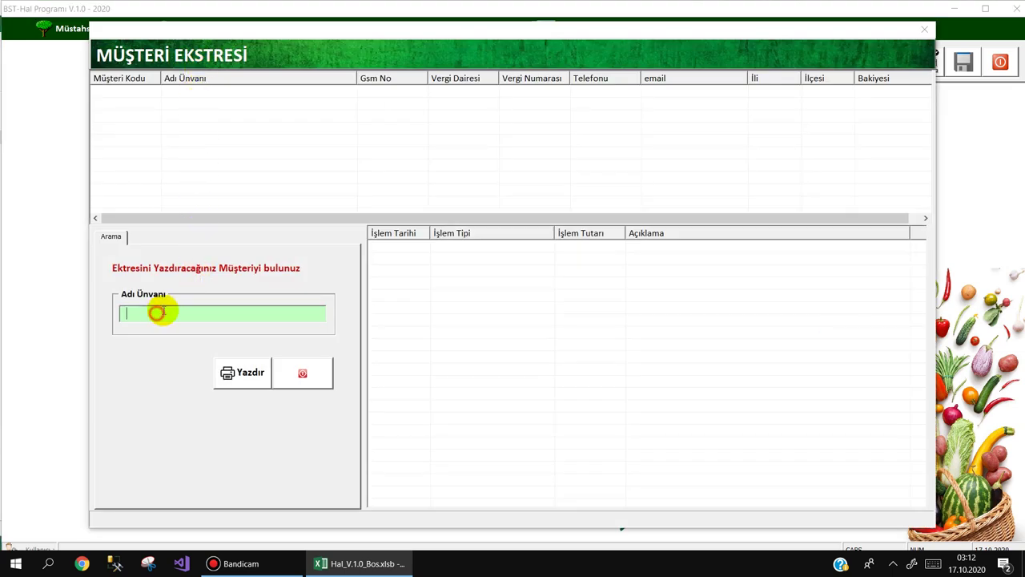
{"action": "key", "text": "Escape"}
{"action": "left_click", "coordinate": [192, 83]}
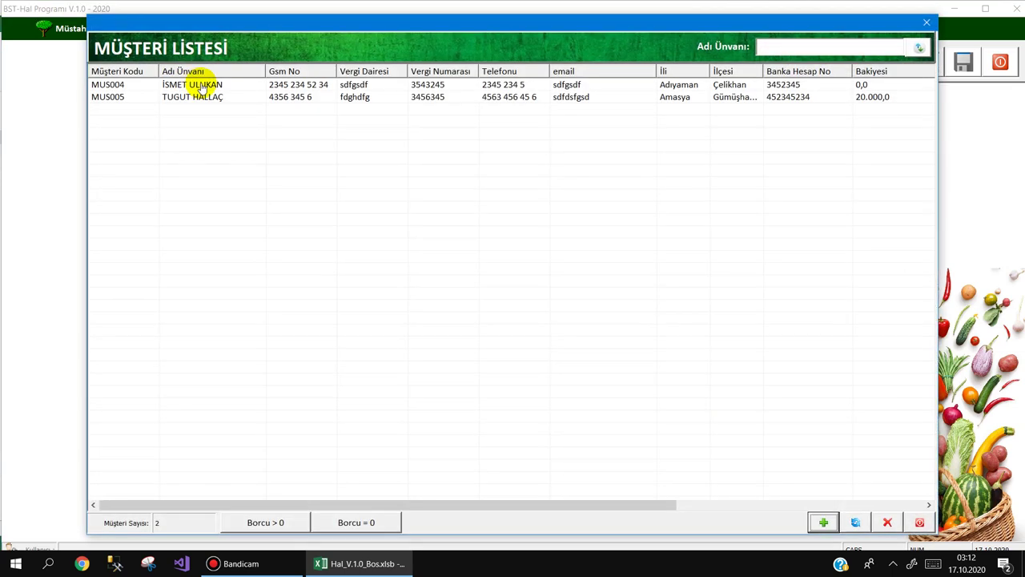
{"action": "key", "text": "Escape"}
{"action": "left_click", "coordinate": [195, 88]}
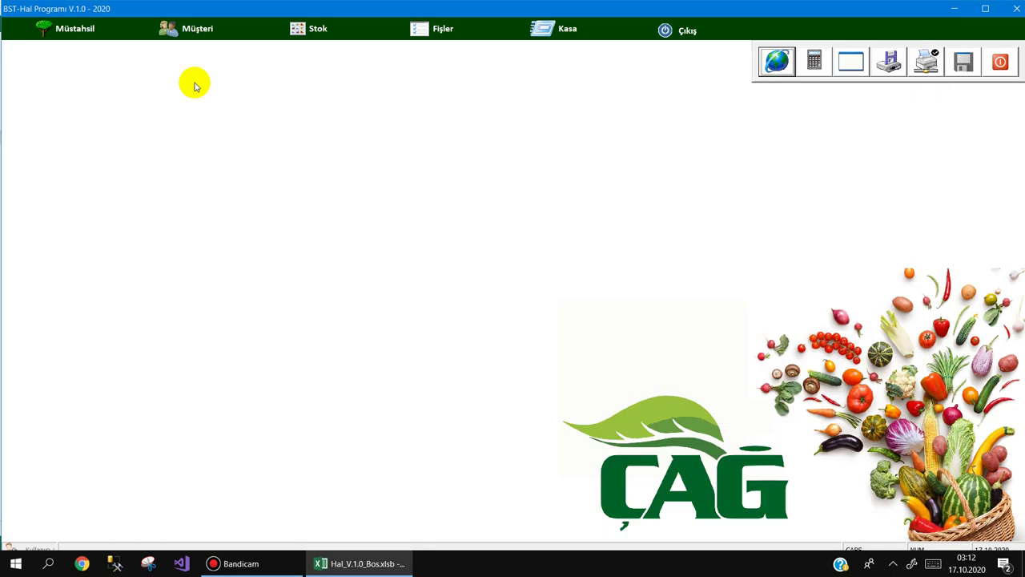
{"action": "mouse_move", "coordinate": [193, 50]}
{"action": "left_click", "coordinate": [200, 82]}
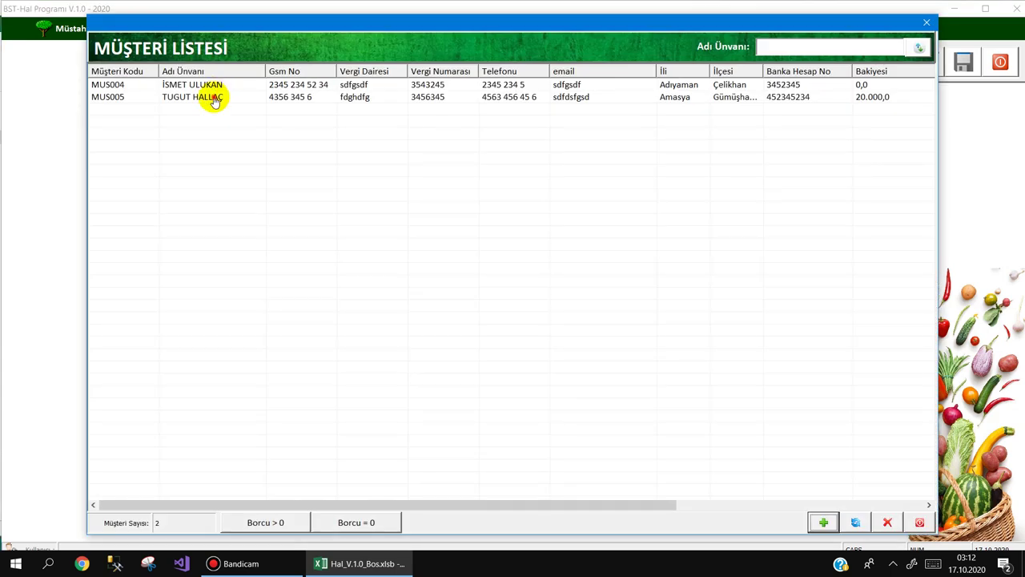
{"action": "left_click", "coordinate": [215, 97]}
{"action": "key", "text": "Escape"}
- Open the customer account statement and load the customer found by a name search
{"action": "mouse_move", "coordinate": [195, 43]}
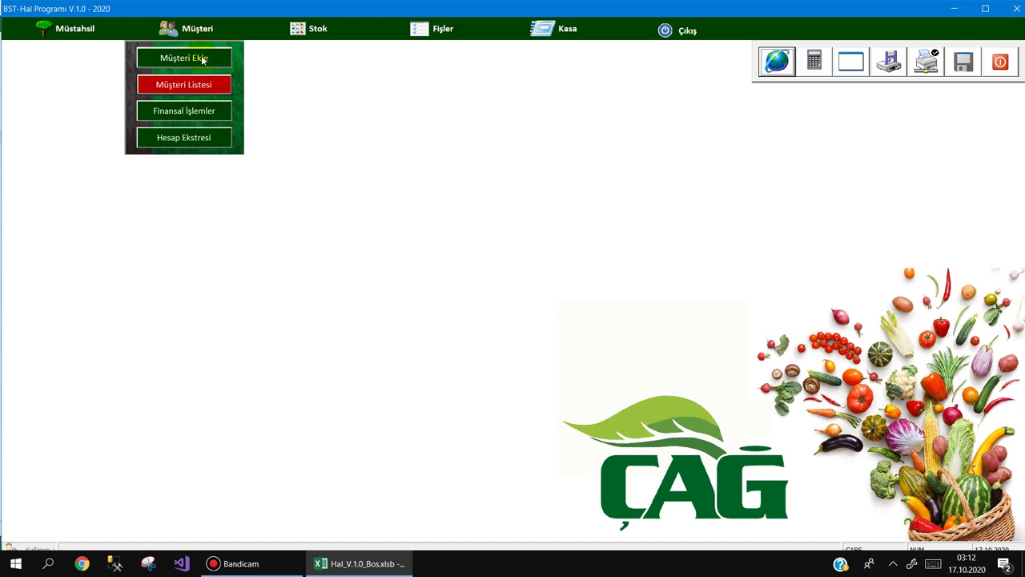
{"action": "left_click", "coordinate": [188, 137]}
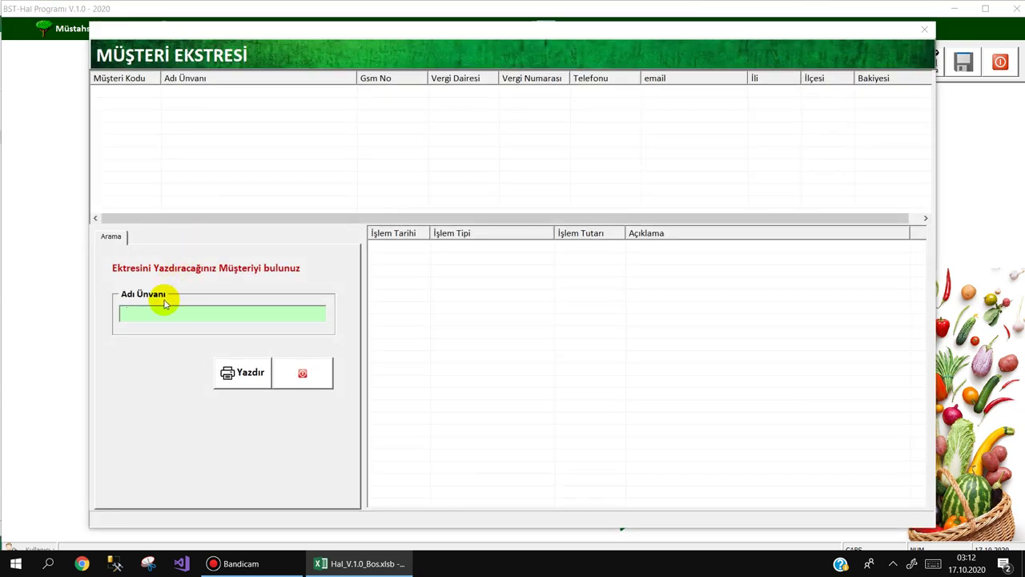
{"action": "type", "text": "TU"}
{"action": "left_click", "coordinate": [201, 97]}
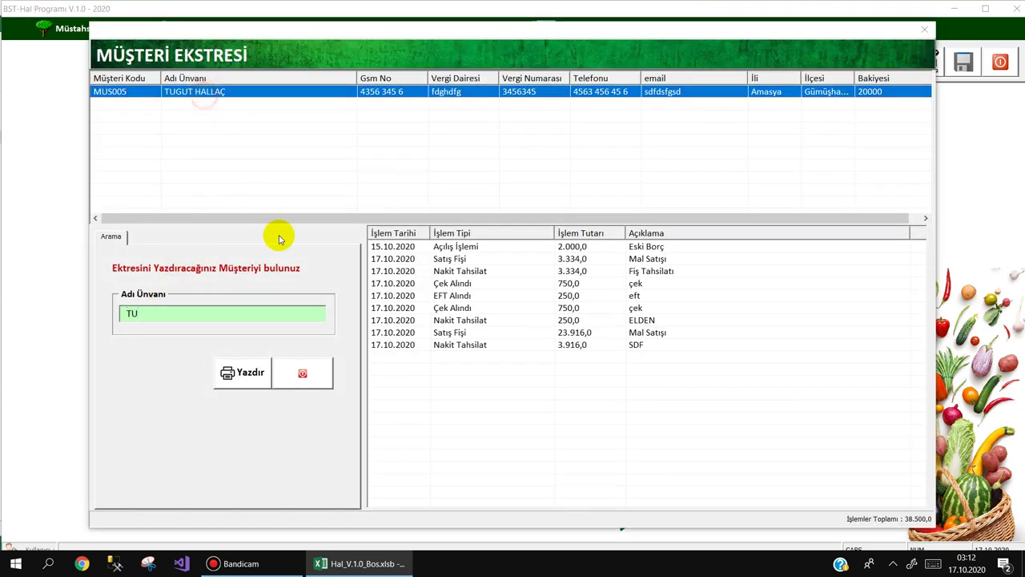
- Print the statement to a desktop PDF named after the customer
{"action": "left_click", "coordinate": [240, 372]}
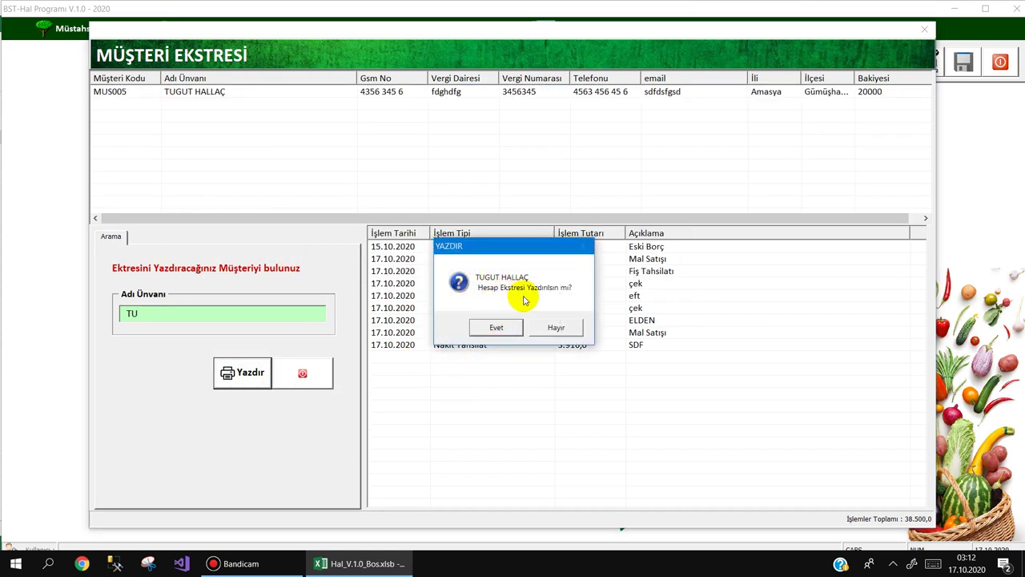
{"action": "left_click", "coordinate": [496, 324]}
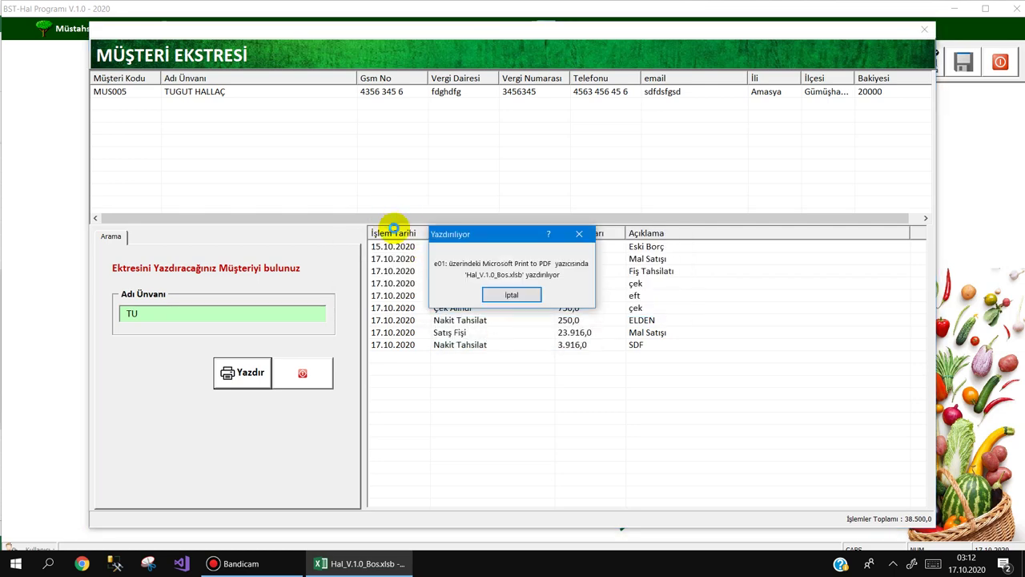
{"action": "type", "text": "T"}
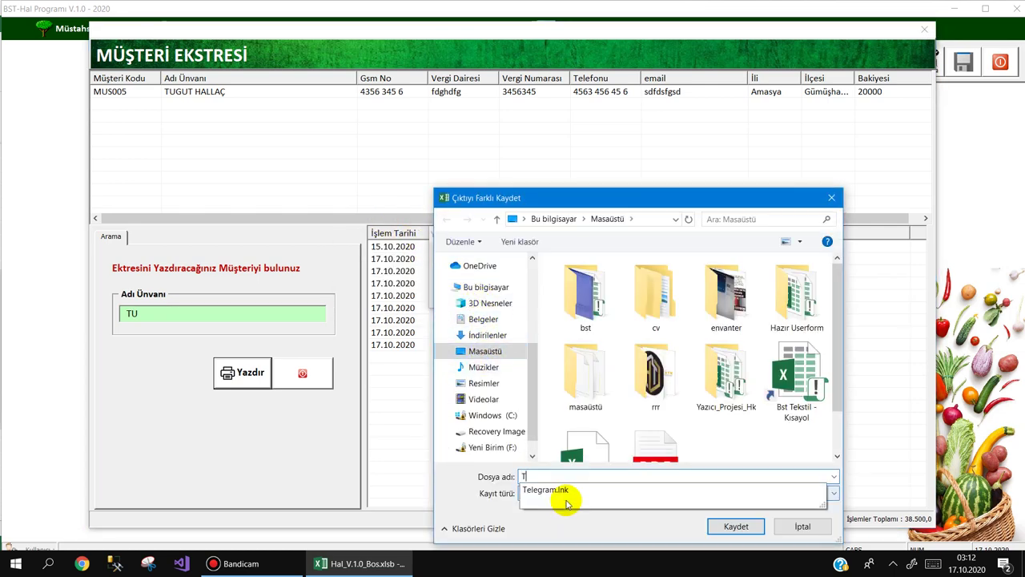
{"action": "type", "text": "URGUT"}
{"action": "key", "text": "Return"}
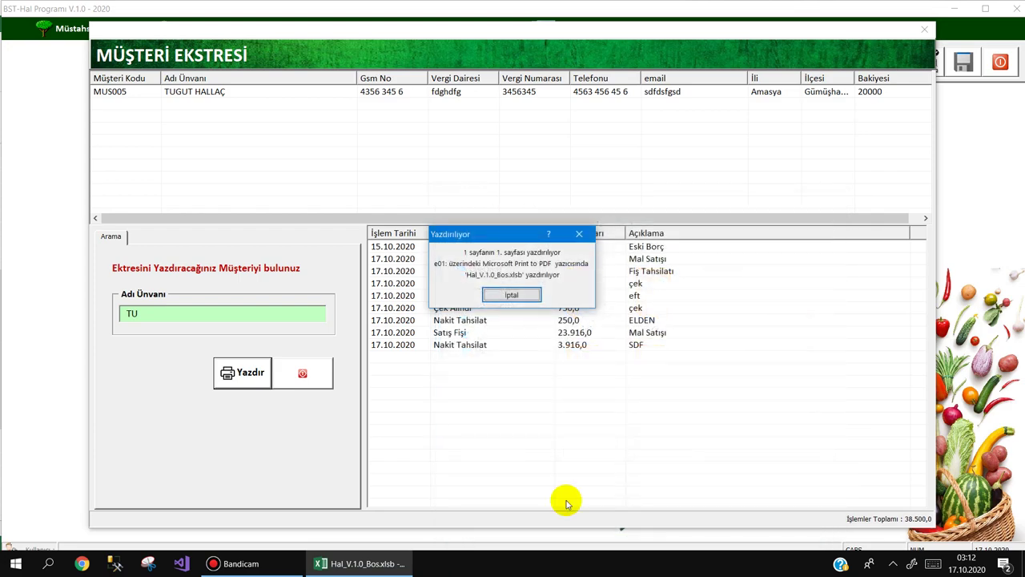
{"action": "key", "text": "Return"}
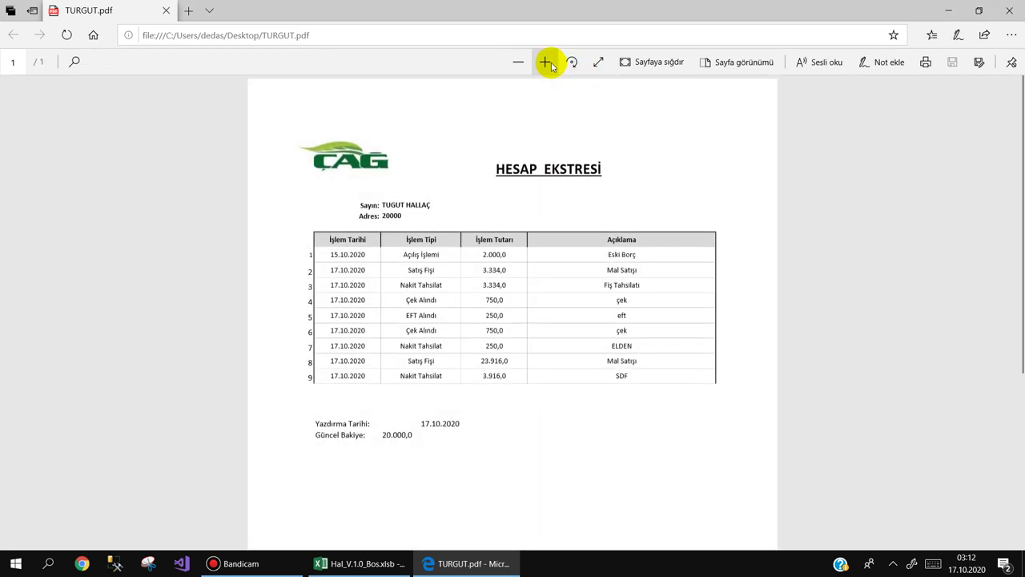
- Zoom in and scroll through the customer's statement PDF, then close Edge
{"action": "left_click", "coordinate": [546, 62]}
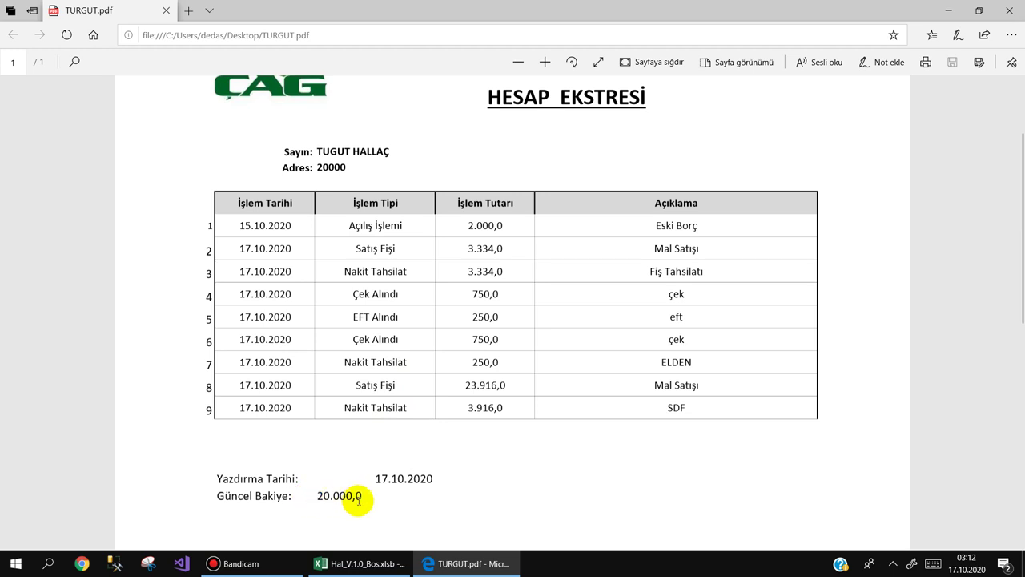
{"action": "scroll", "coordinate": [452, 293], "scroll_direction": "up", "scroll_amount": 2}
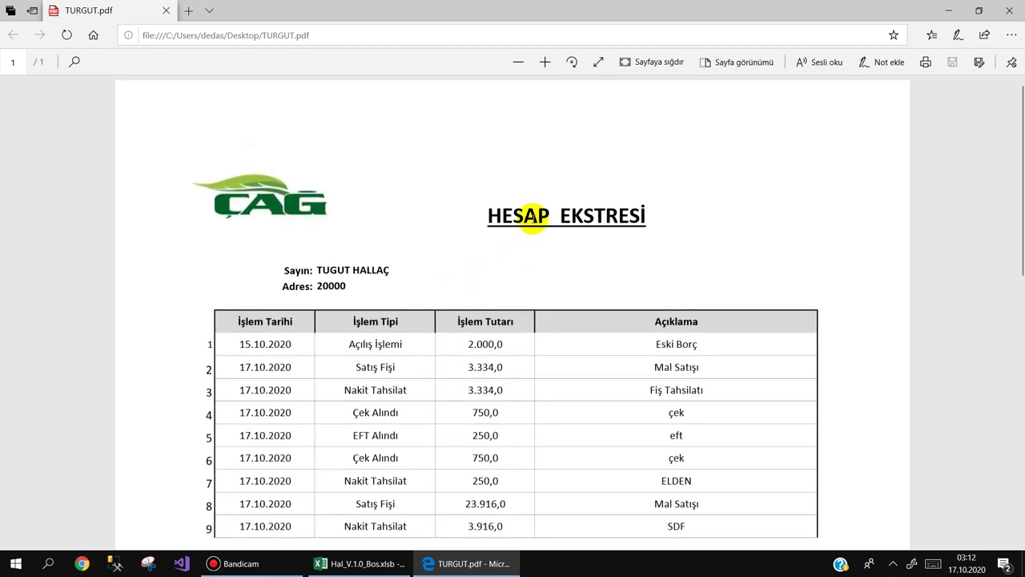
{"action": "scroll", "coordinate": [438, 285], "scroll_direction": "down", "scroll_amount": 5}
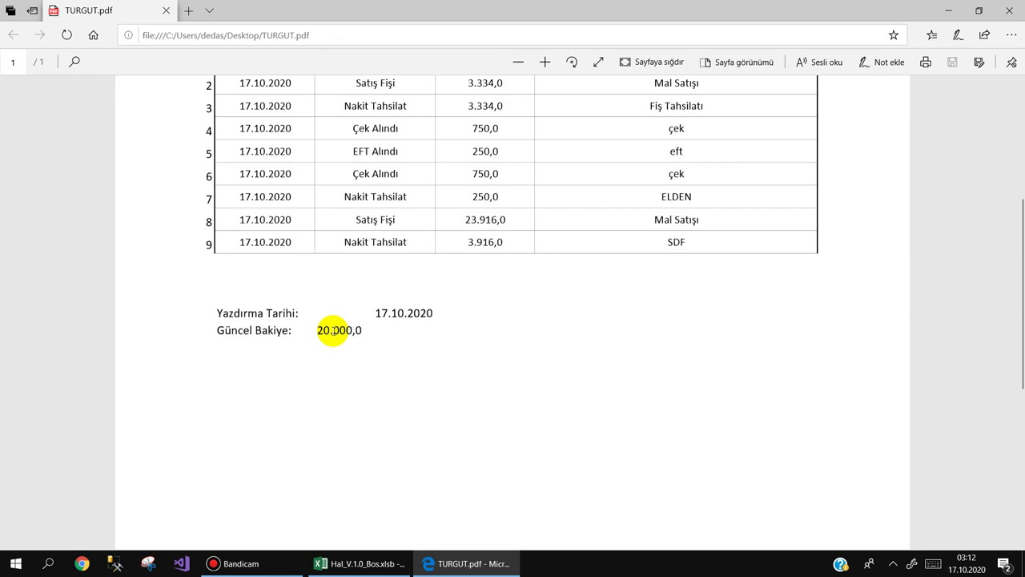
{"action": "scroll", "coordinate": [333, 330], "scroll_direction": "up", "scroll_amount": 1}
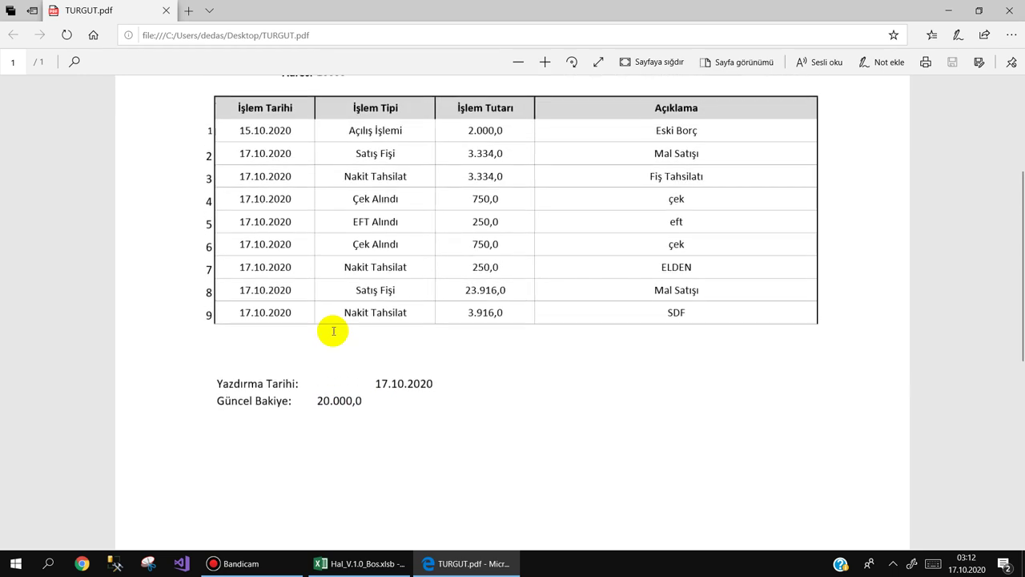
{"action": "left_click", "coordinate": [1010, 10]}
{"action": "mouse_move", "coordinate": [420, 31]}
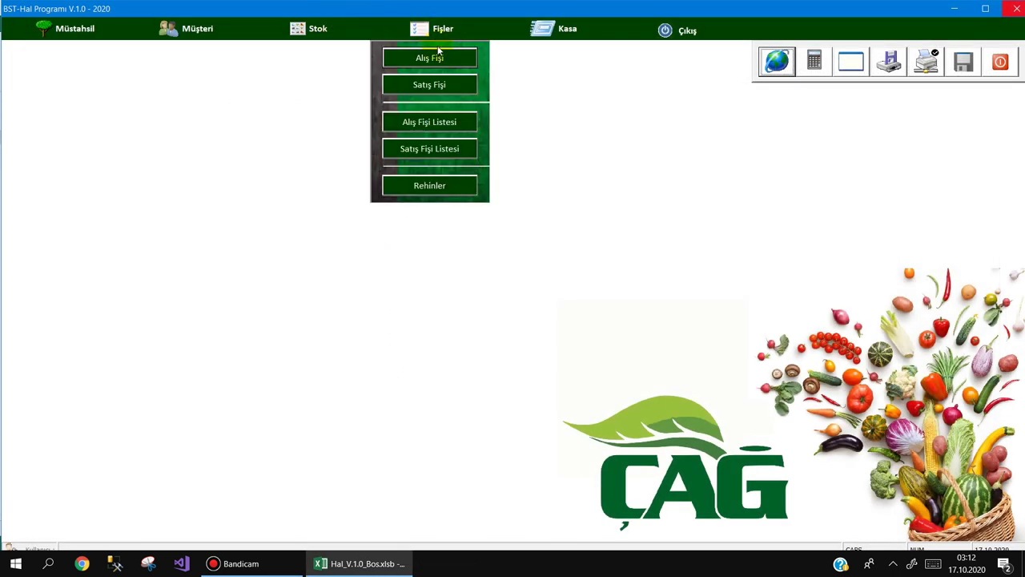
{"action": "mouse_move", "coordinate": [300, 28]}
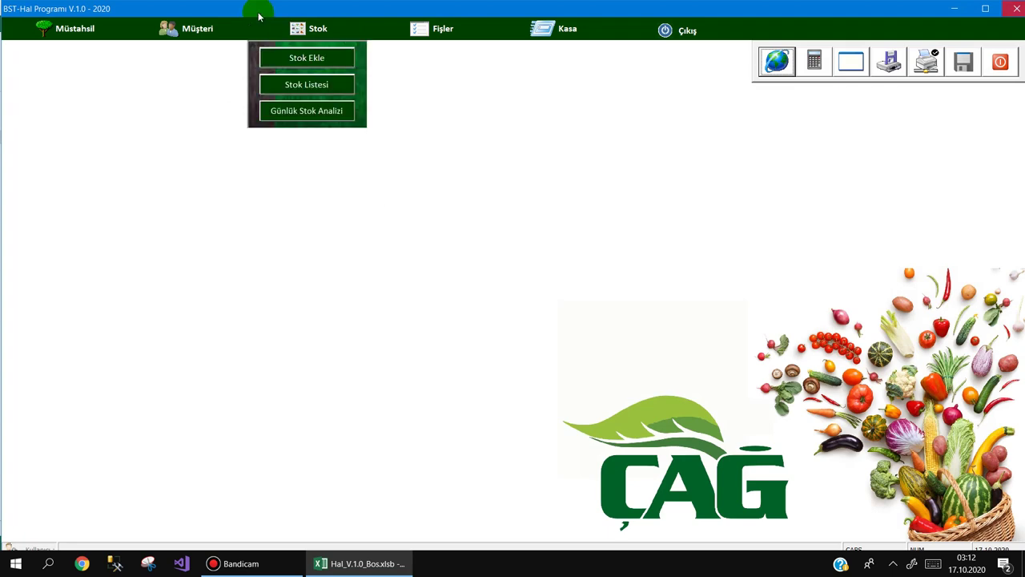
{"action": "mouse_move", "coordinate": [224, 32]}
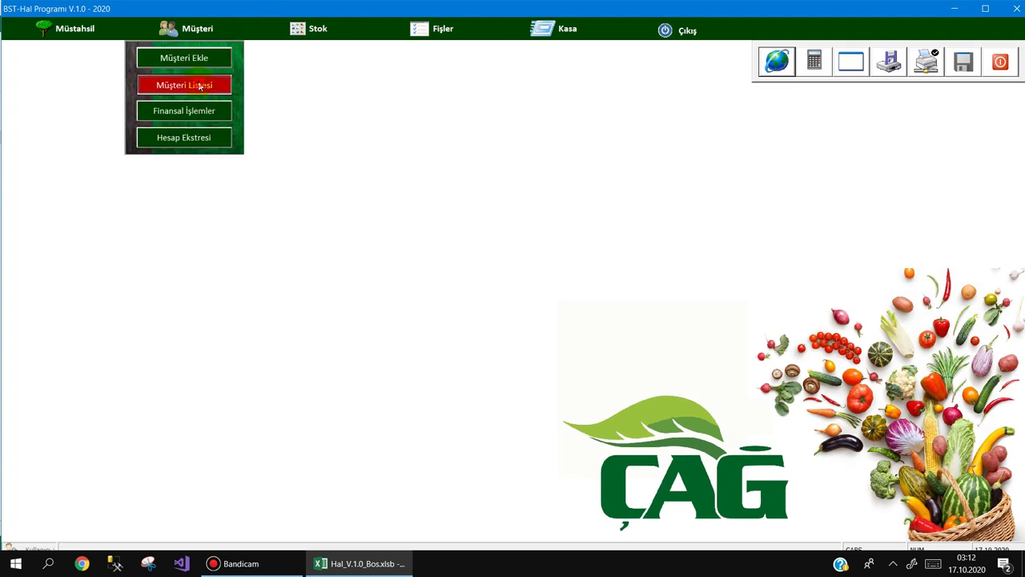
{"action": "left_click", "coordinate": [200, 86]}
{"action": "left_click", "coordinate": [400, 85]}
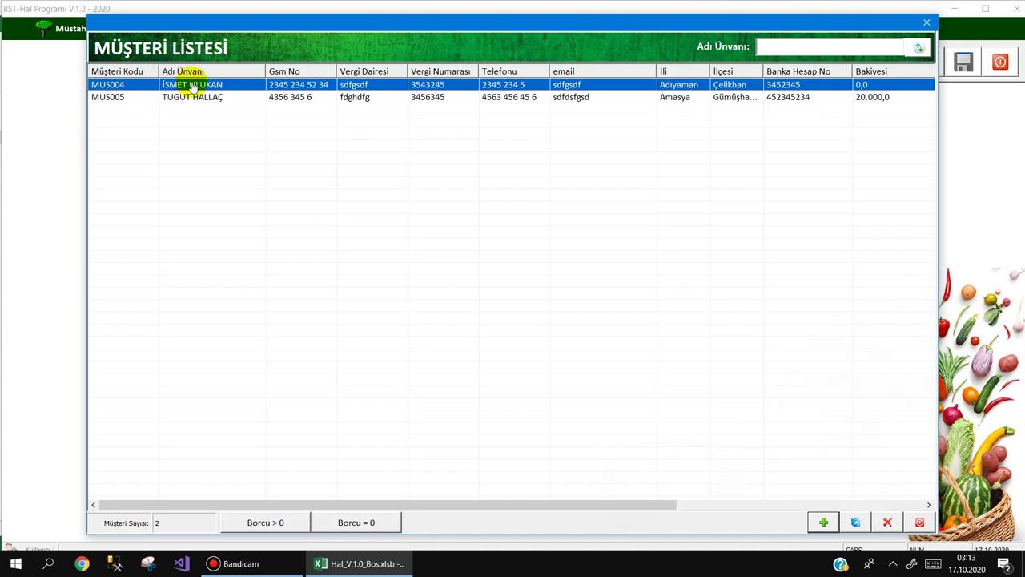
{"action": "key", "text": "Escape"}
{"action": "mouse_move", "coordinate": [324, 28]}
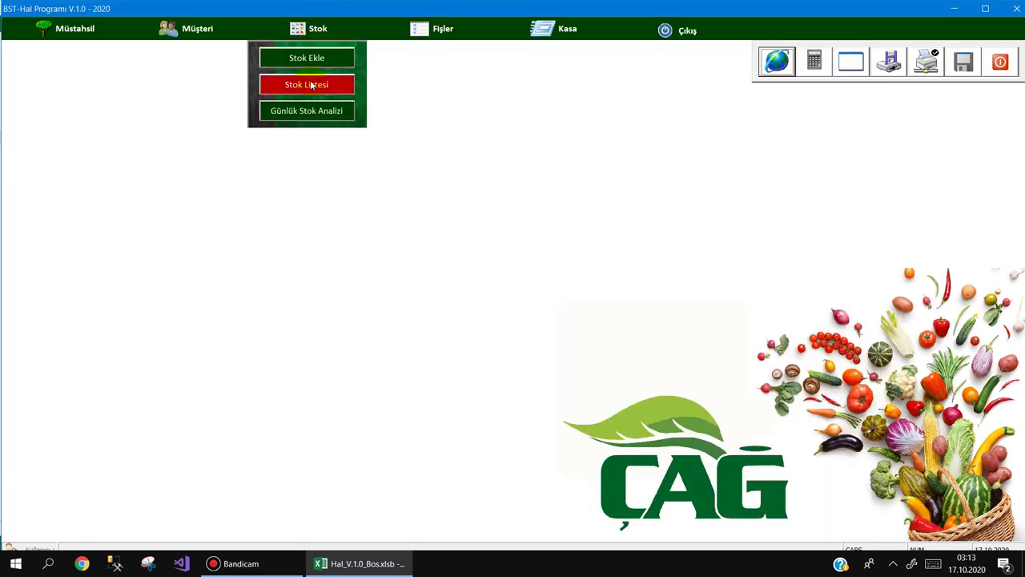
{"action": "mouse_move", "coordinate": [433, 28]}
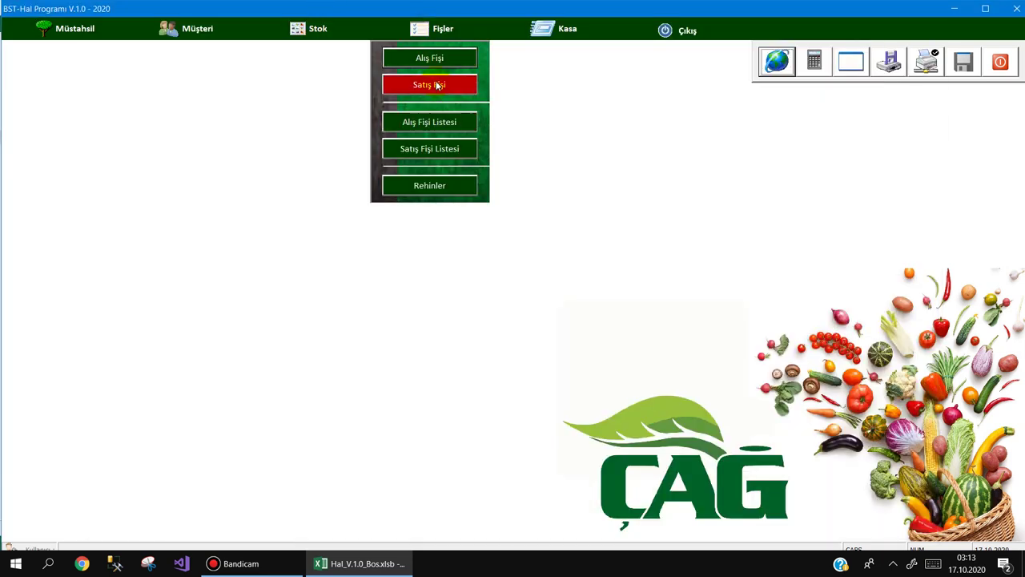
{"action": "left_click", "coordinate": [438, 86]}
- Start a new sales receipt from the Satış Fişi Listesi
{"action": "key", "text": "Escape"}
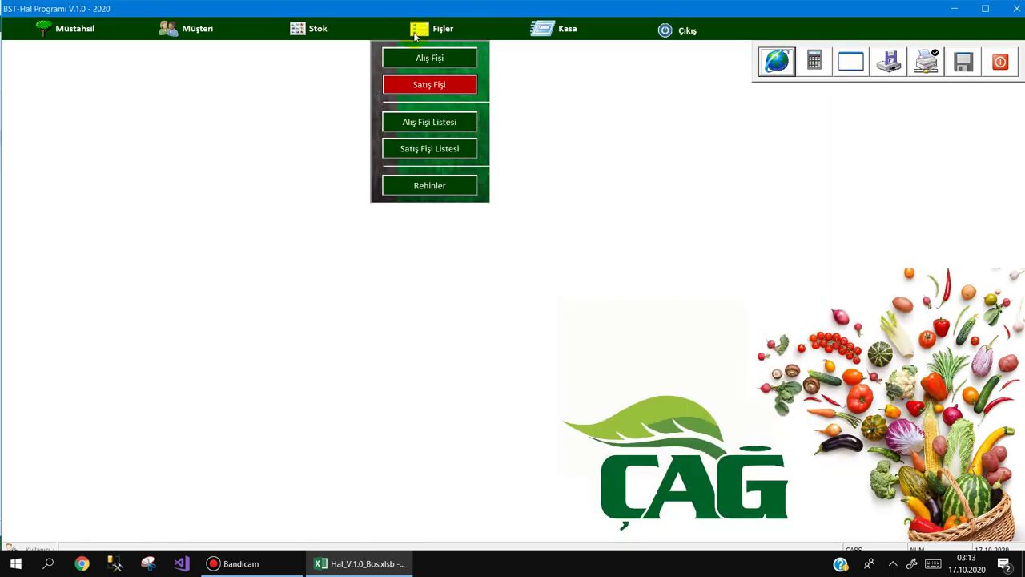
{"action": "left_click", "coordinate": [425, 150]}
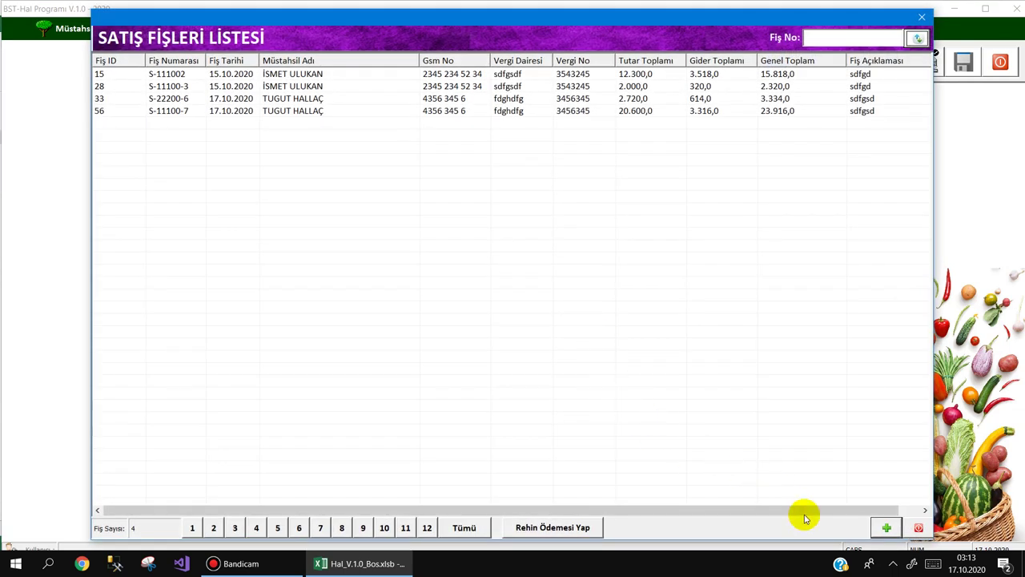
{"action": "left_click", "coordinate": [875, 526]}
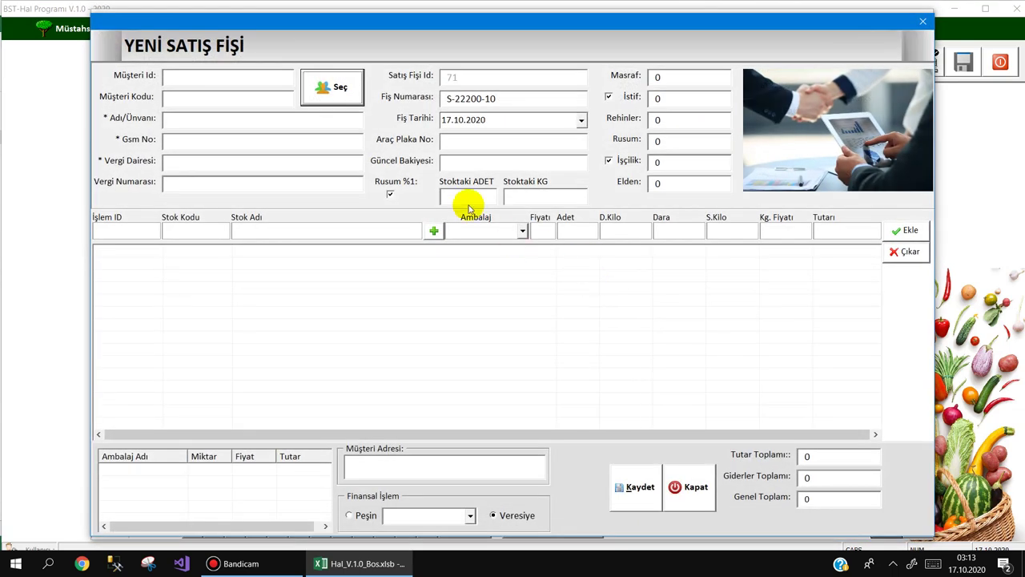
- Assign the first customer and the vehicle plate, after briefly trying the second customer
{"action": "left_click", "coordinate": [332, 89]}
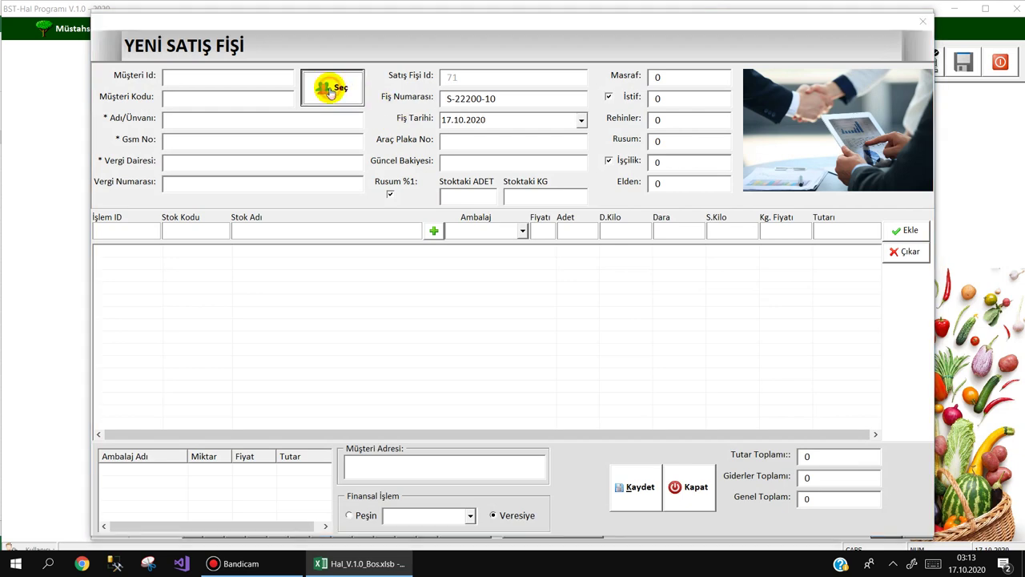
{"action": "double_click", "coordinate": [232, 87]}
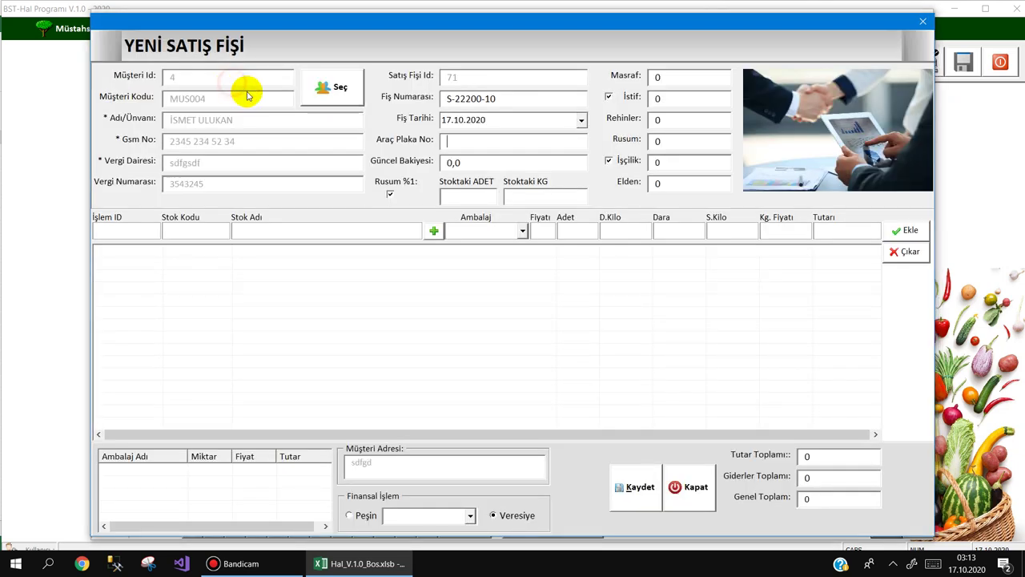
{"action": "left_click", "coordinate": [459, 142]}
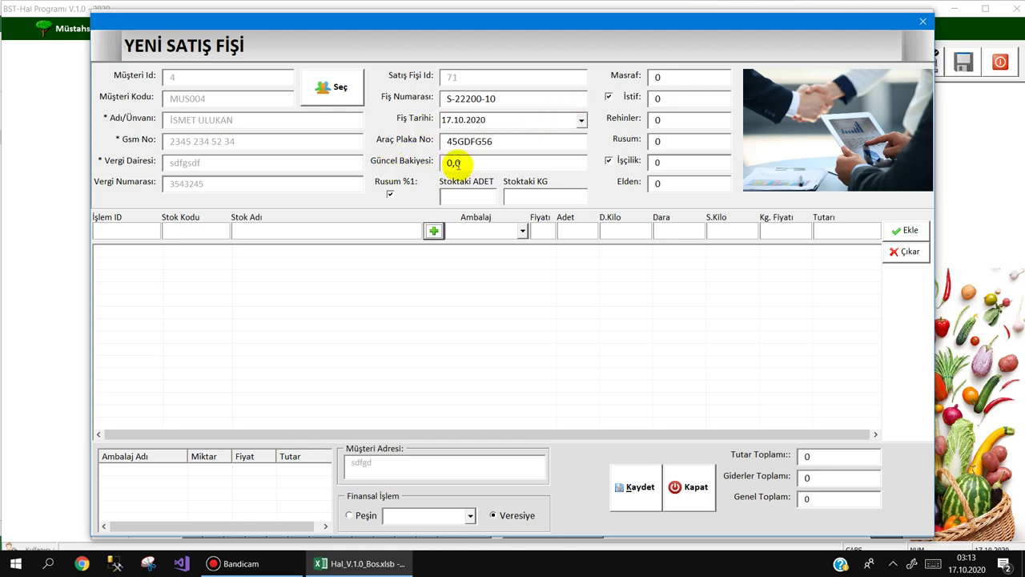
{"action": "left_click", "coordinate": [329, 87]}
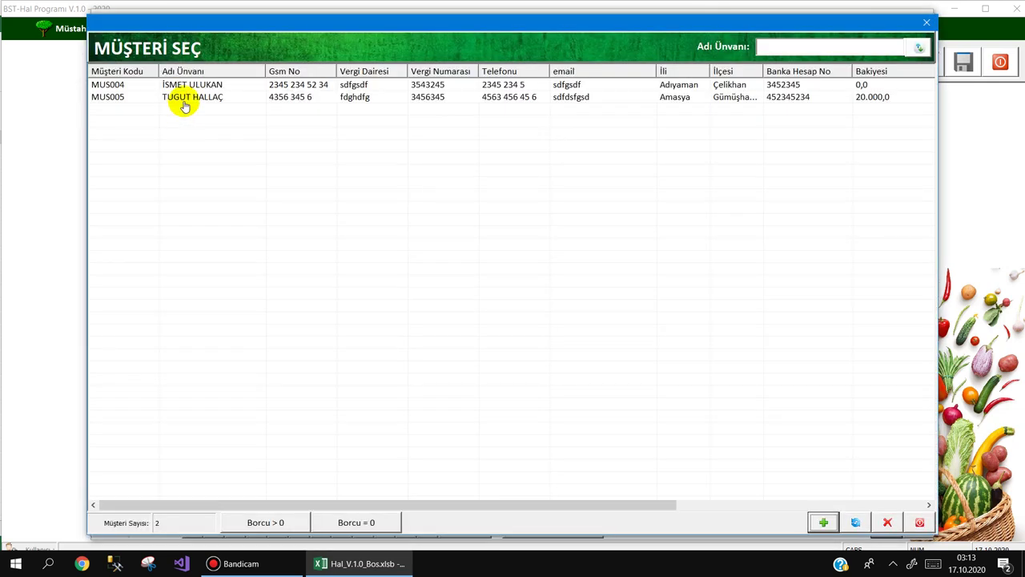
{"action": "double_click", "coordinate": [187, 96]}
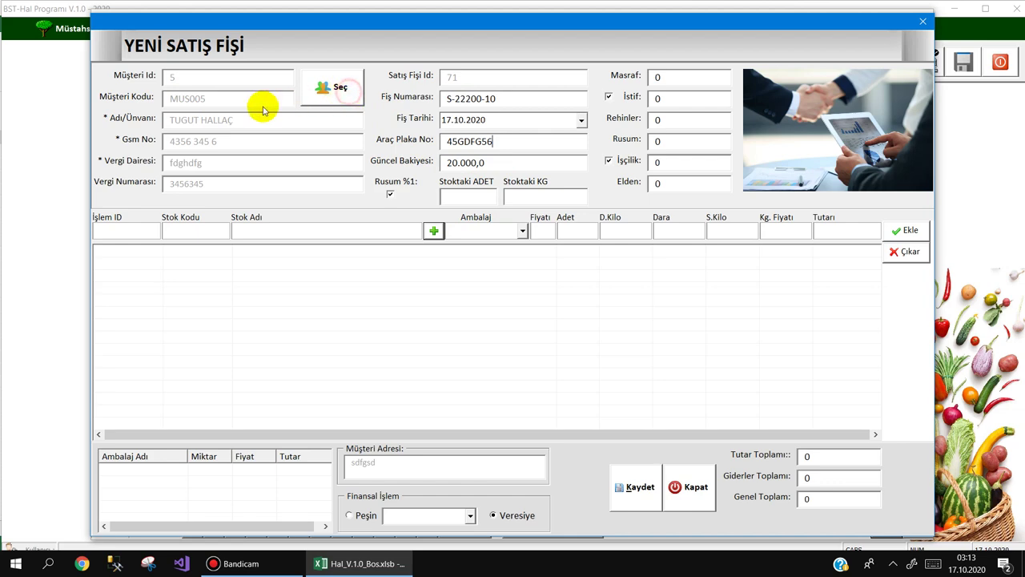
{"action": "left_click", "coordinate": [327, 87]}
{"action": "double_click", "coordinate": [248, 89]}
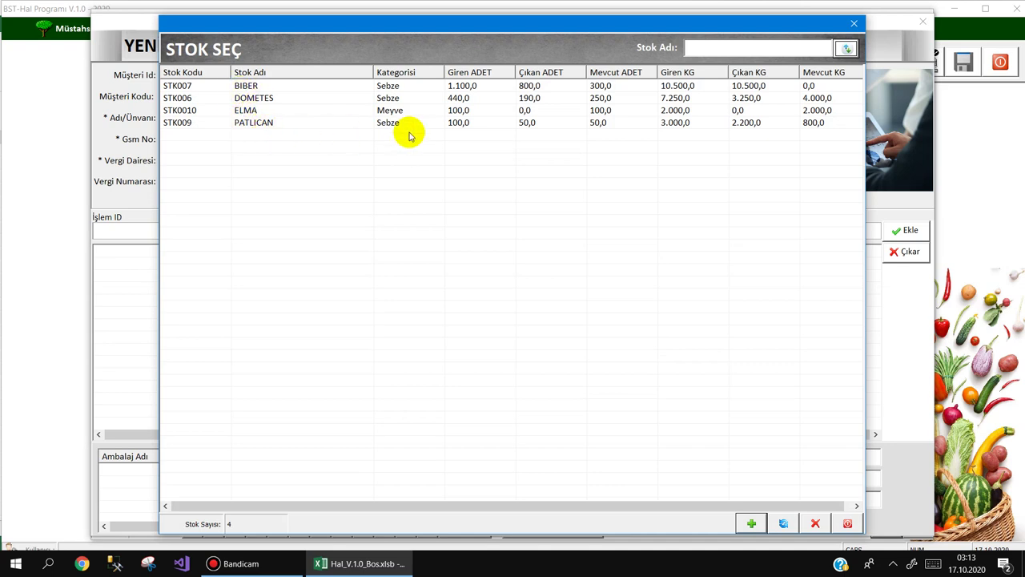
- Put ELMA on the receipt line with Ufak Sele packaging
{"action": "left_click", "coordinate": [269, 110]}
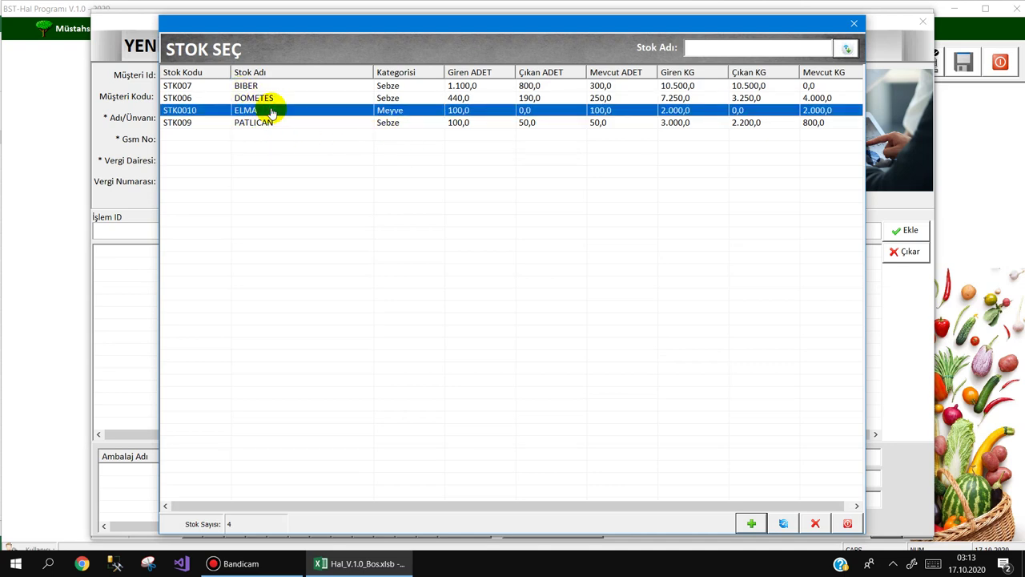
{"action": "double_click", "coordinate": [272, 113]}
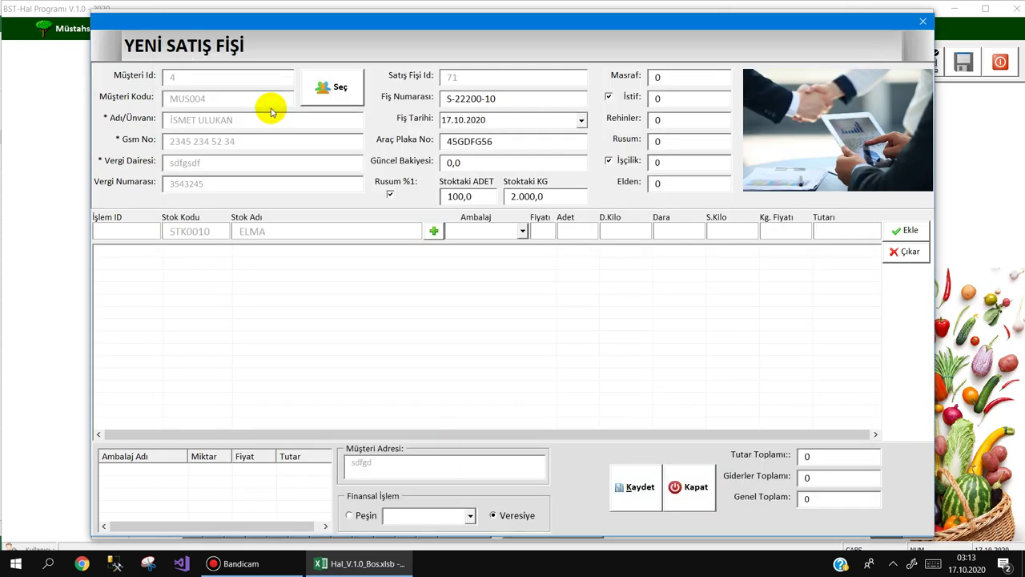
{"action": "left_click", "coordinate": [521, 232]}
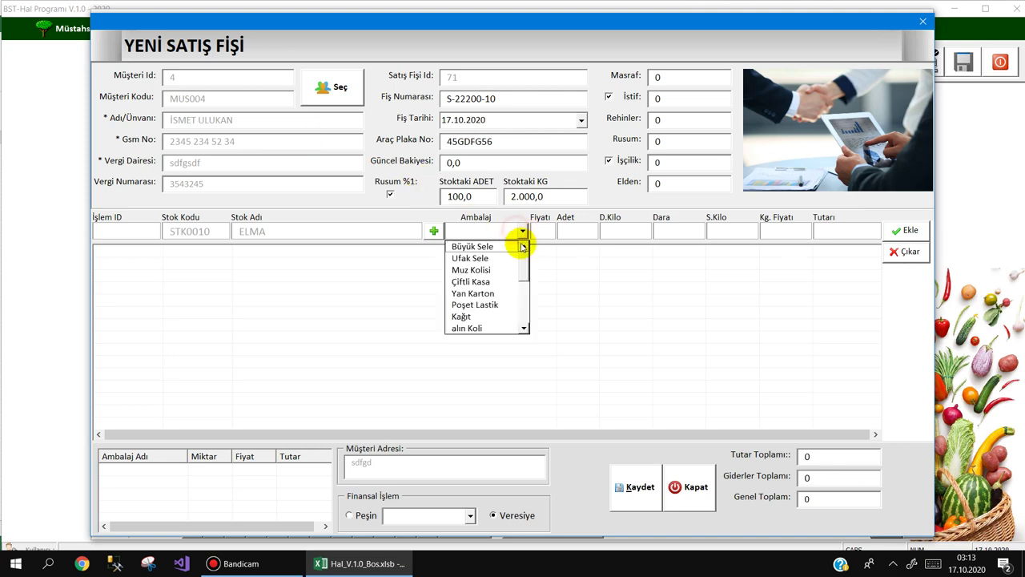
{"action": "mouse_move", "coordinate": [522, 247]}
{"action": "left_mouse_down"}
{"action": "mouse_move", "coordinate": [520, 264]}
{"action": "mouse_move", "coordinate": [521, 231]}
{"action": "left_mouse_up"}
{"action": "left_click", "coordinate": [491, 231]}
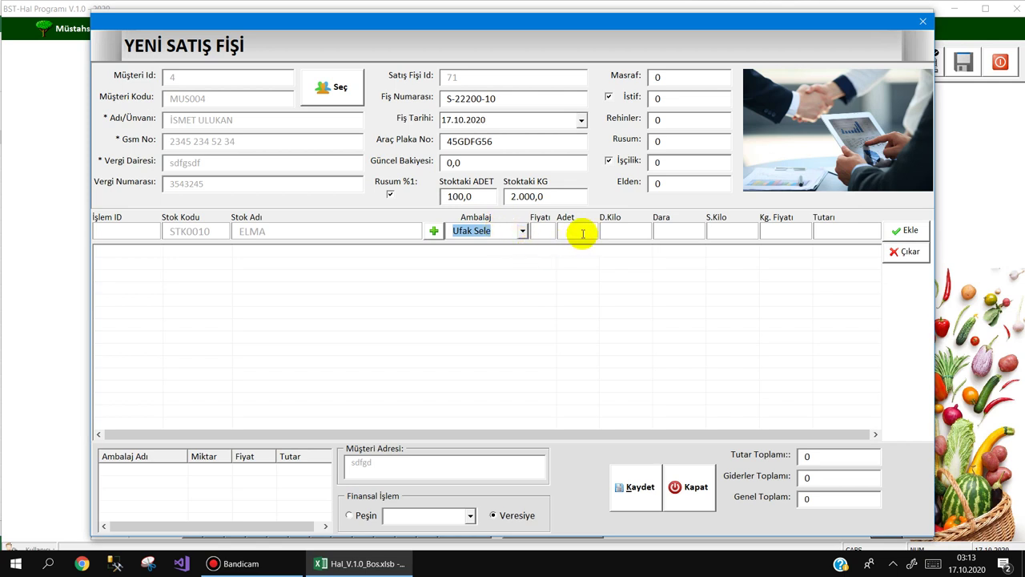
- Enter 100 units, 2.100 kg, dara 100 at 3,2 TL/kg and add the ELMA line
{"action": "key", "text": "Tab"}
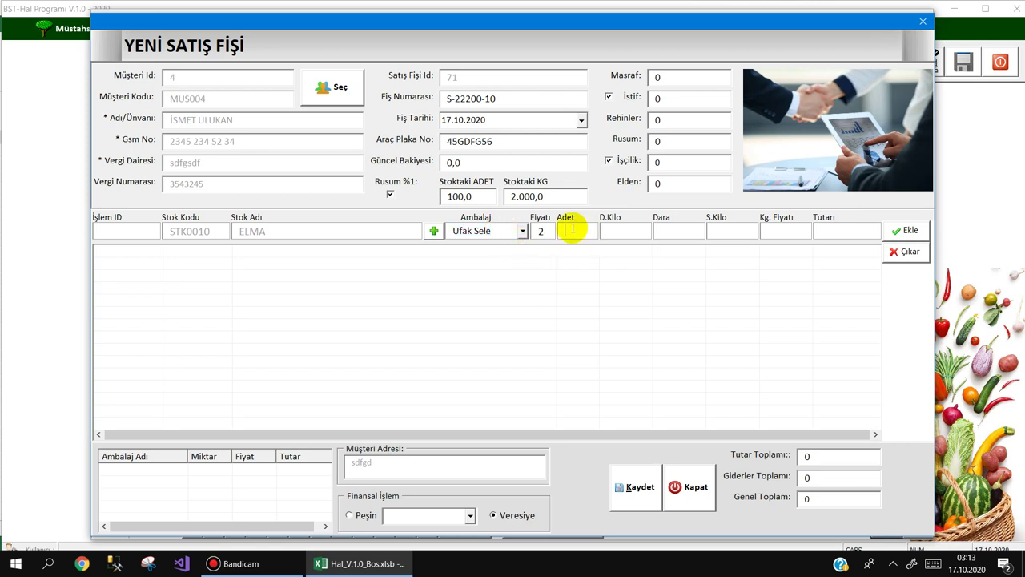
{"action": "type", "text": "110"}
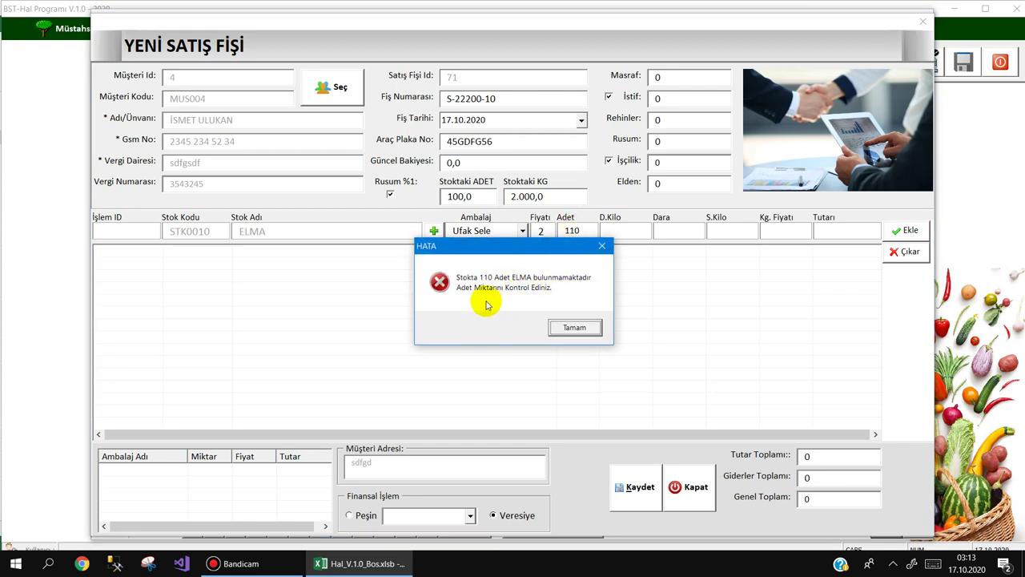
{"action": "left_click", "coordinate": [566, 329]}
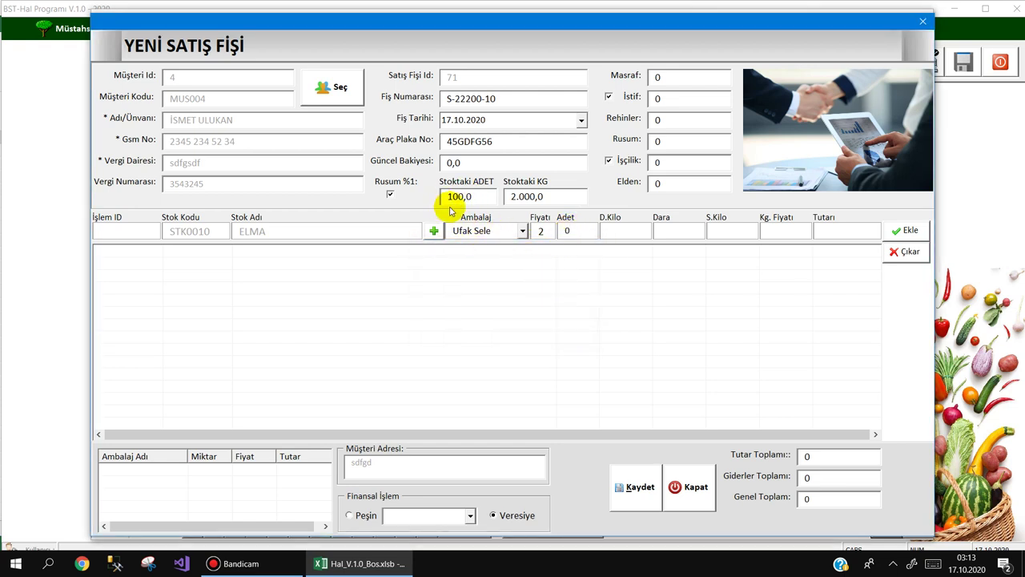
{"action": "double_click", "coordinate": [478, 196]}
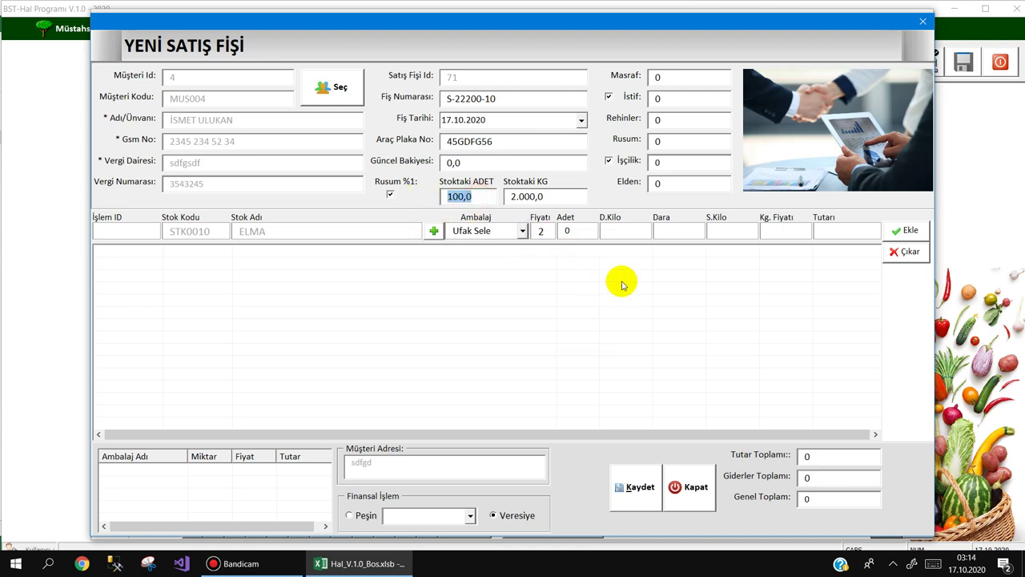
{"action": "left_click", "coordinate": [581, 232]}
{"action": "type", "text": "100"}
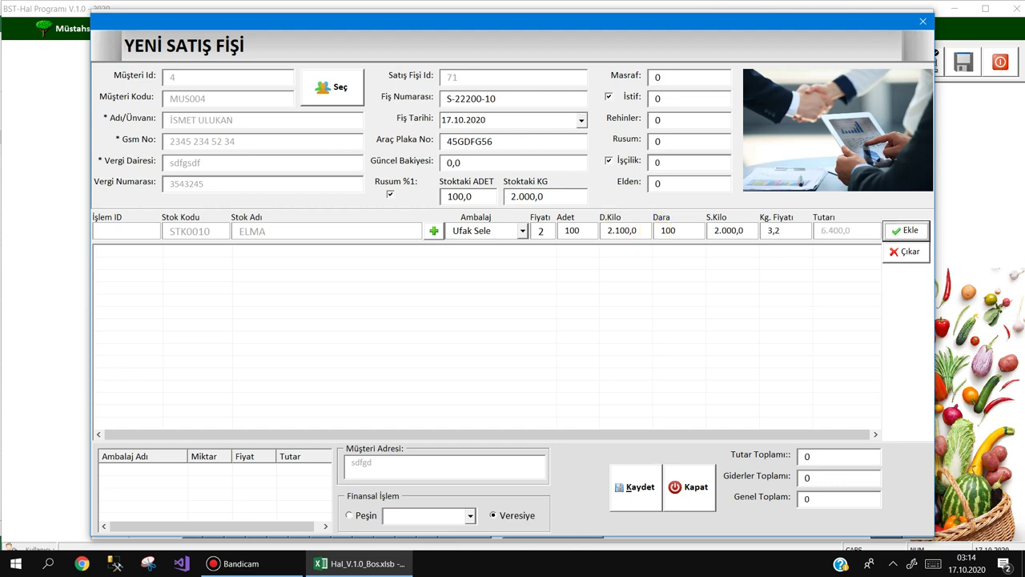
{"action": "key", "text": "Return"}
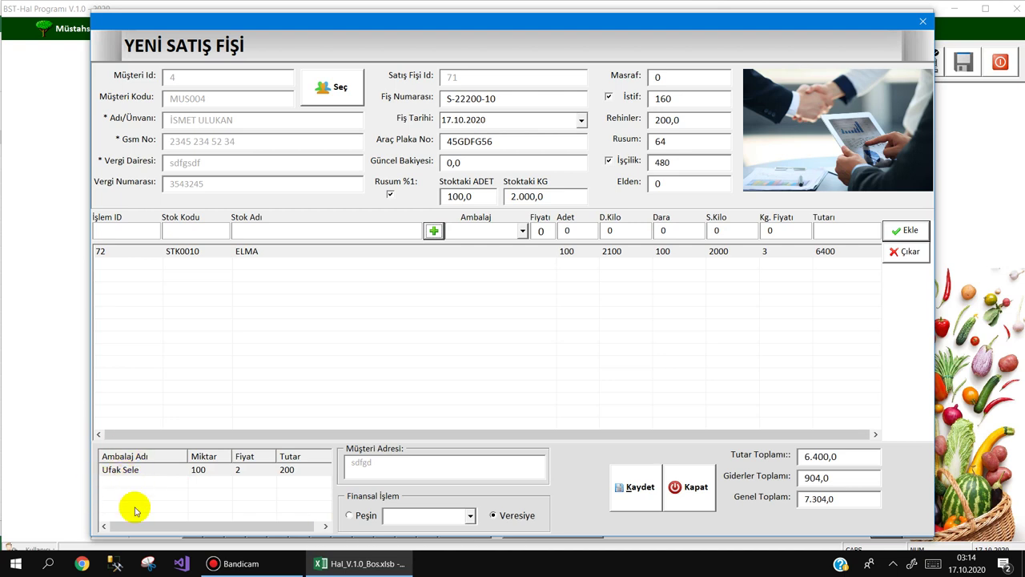
- Save receipt S-22200-10 on Veresiye for 7.304,0 after briefly trying cash payment
{"action": "left_click", "coordinate": [111, 470]}
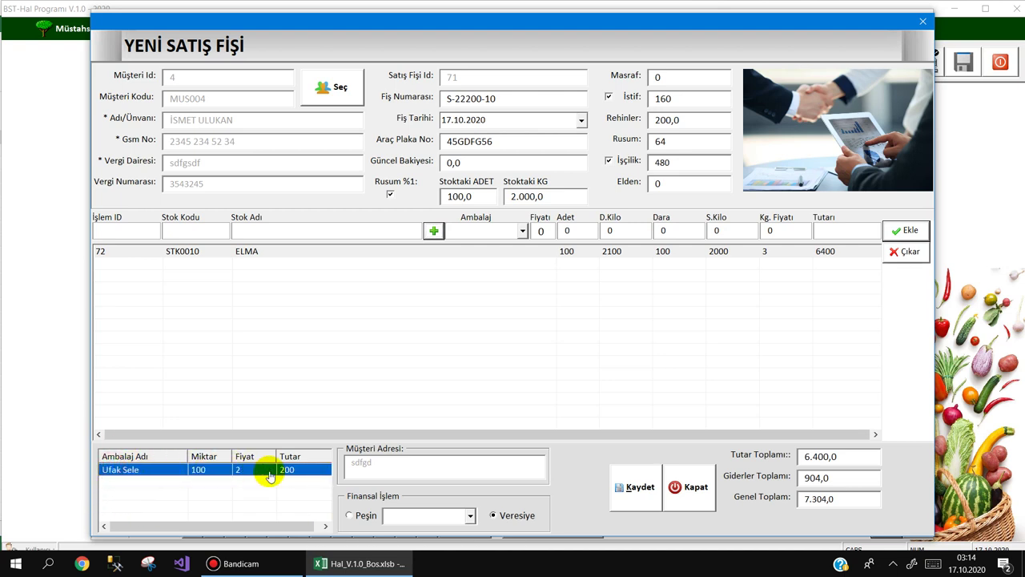
{"action": "left_click", "coordinate": [366, 515]}
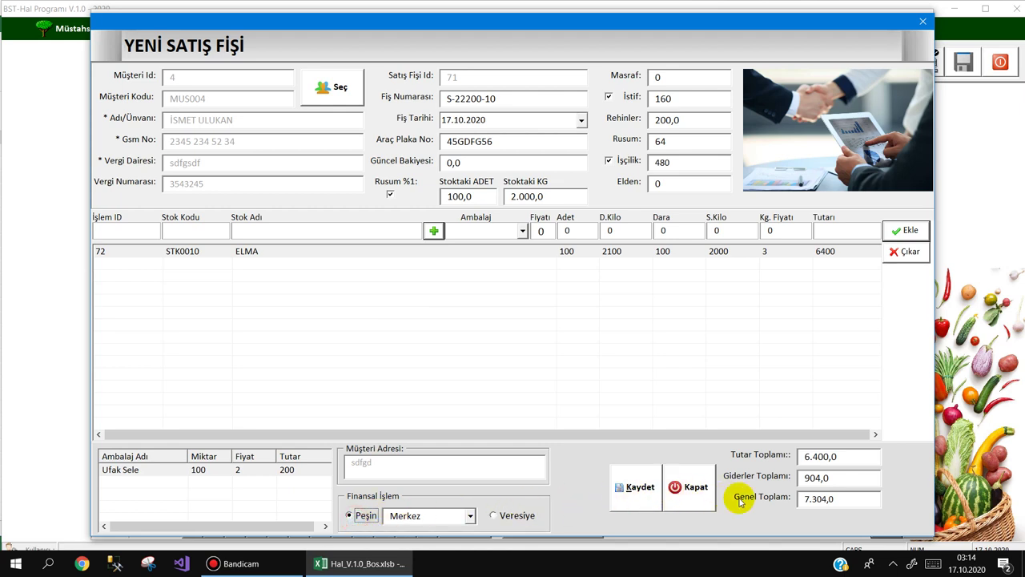
{"action": "left_click", "coordinate": [633, 487]}
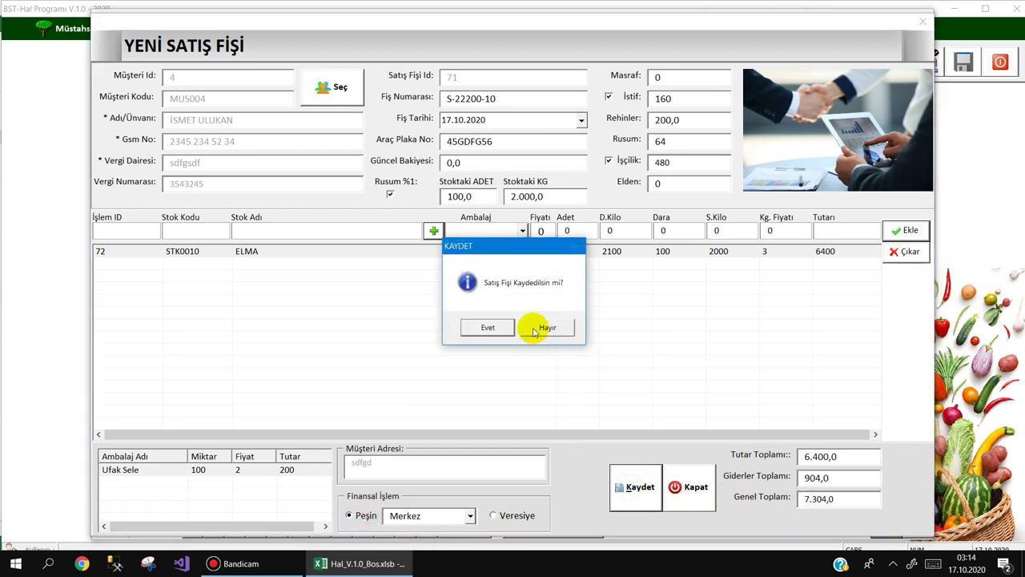
{"action": "left_click", "coordinate": [546, 328]}
{"action": "left_click", "coordinate": [517, 515]}
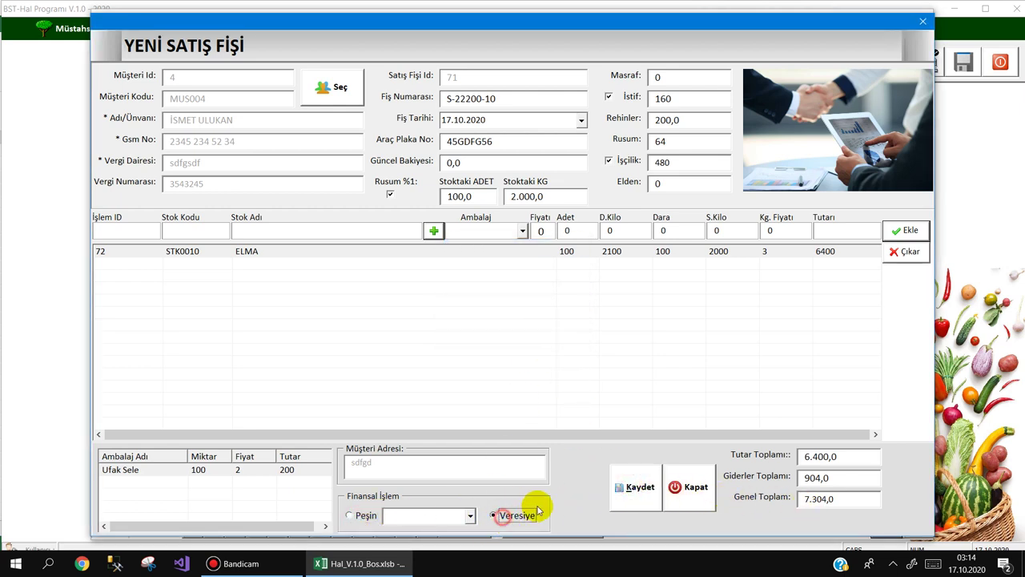
{"action": "left_click", "coordinate": [633, 486]}
{"action": "left_click", "coordinate": [489, 325]}
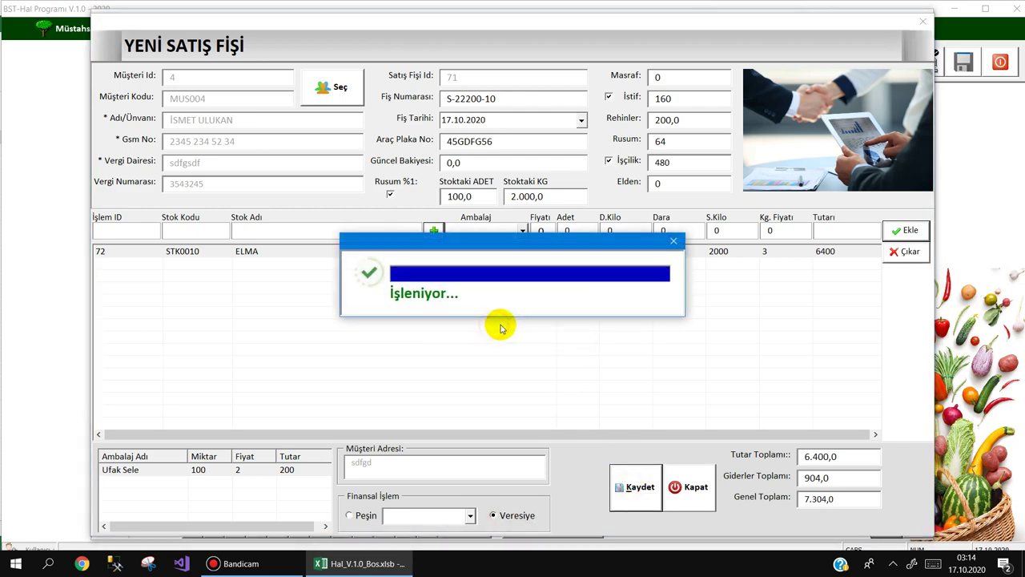
{"action": "left_click", "coordinate": [679, 308]}
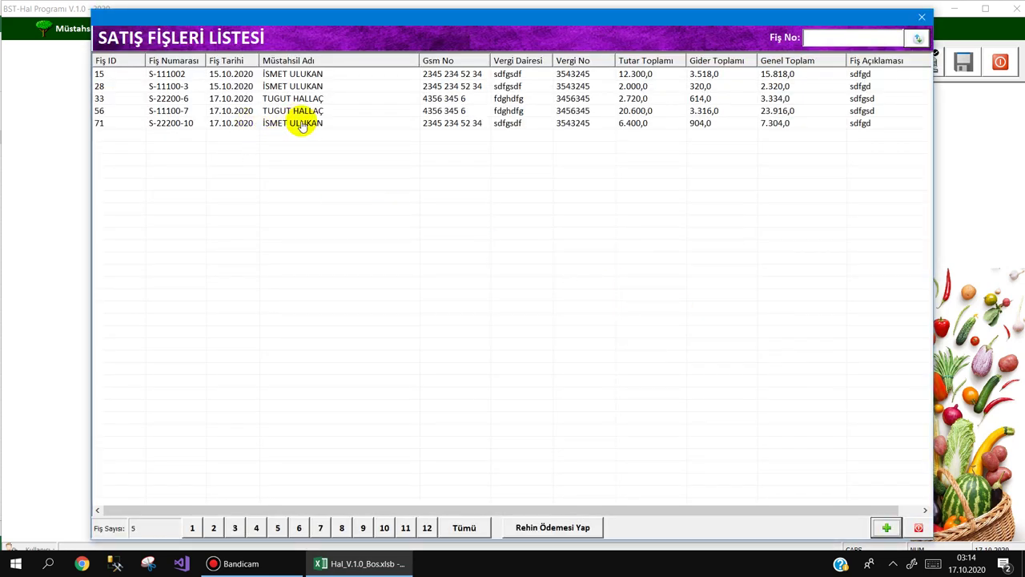
{"action": "left_click", "coordinate": [158, 44]}
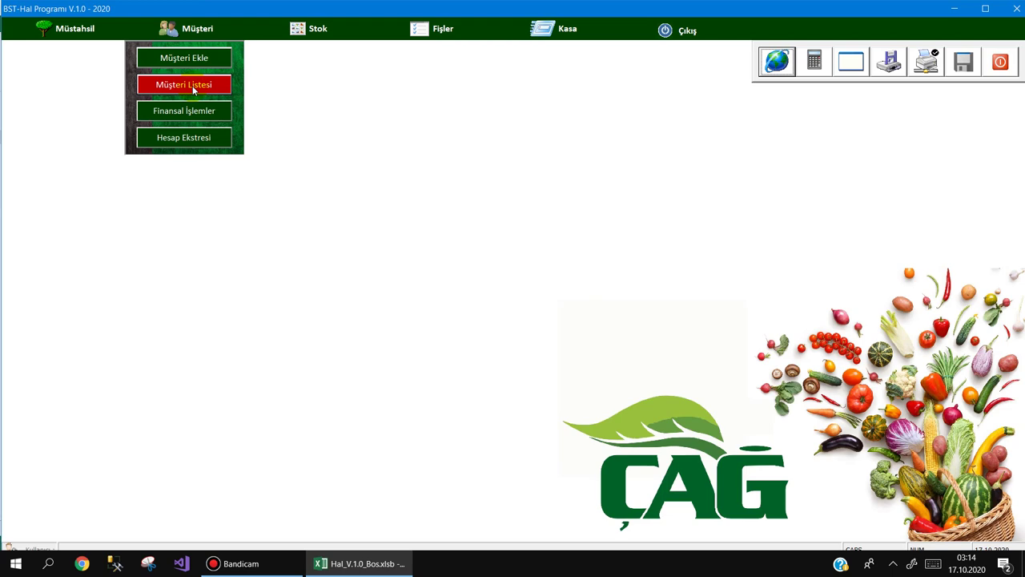
- Check customer MUS004's balance in the customer list
{"action": "left_click", "coordinate": [192, 86]}
{"action": "left_click", "coordinate": [218, 85]}
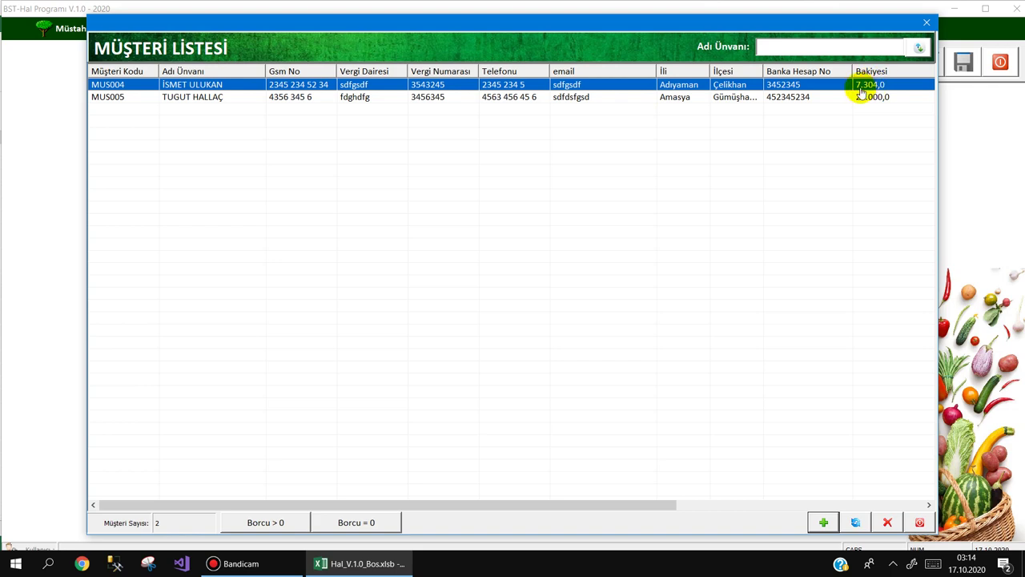
{"action": "key", "text": "Escape"}
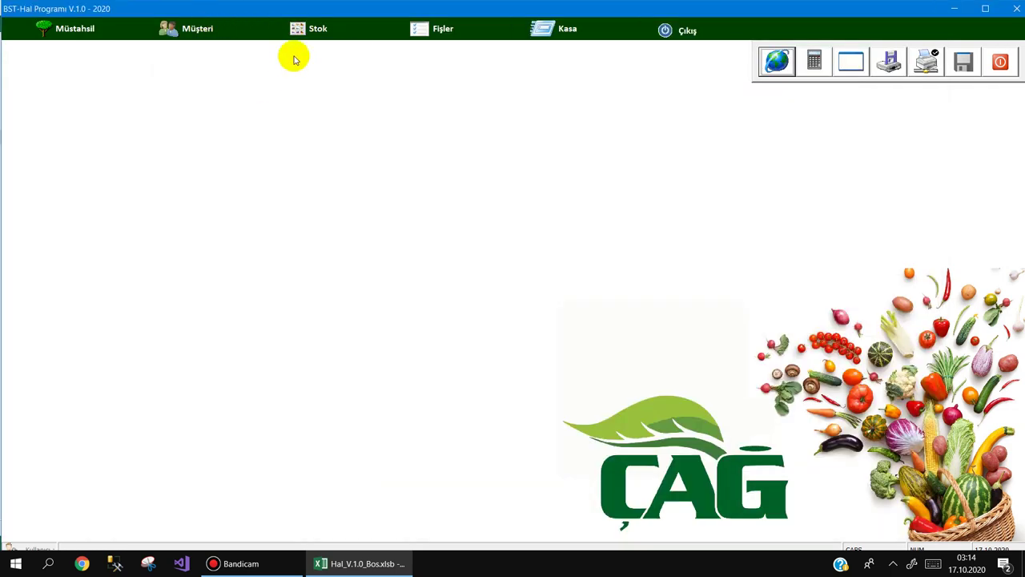
- Check ELMA in the stock list, then open the daily stock analysis for 17.10.2020
{"action": "mouse_move", "coordinate": [312, 32]}
{"action": "left_click", "coordinate": [312, 87]}
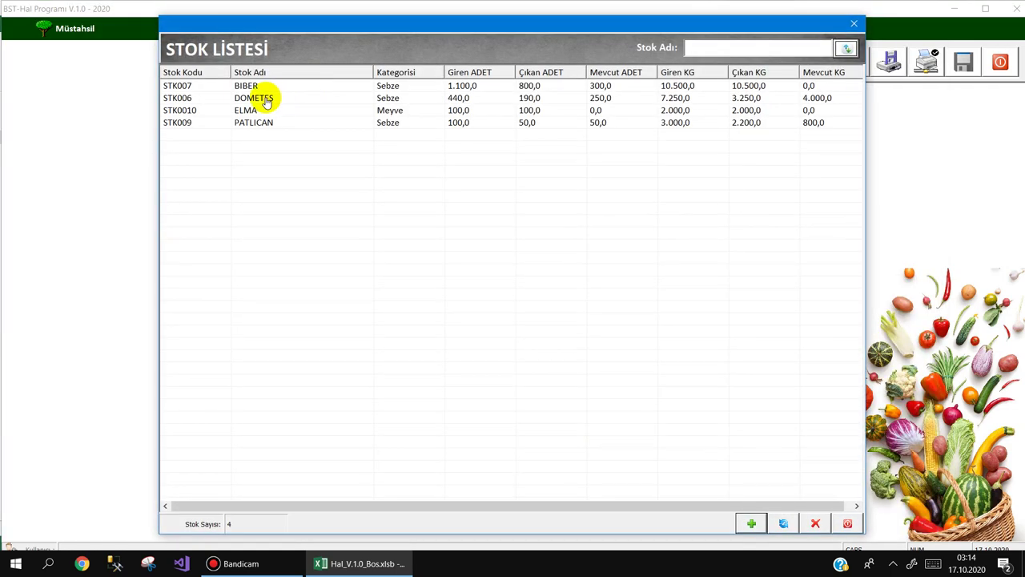
{"action": "left_click", "coordinate": [246, 112]}
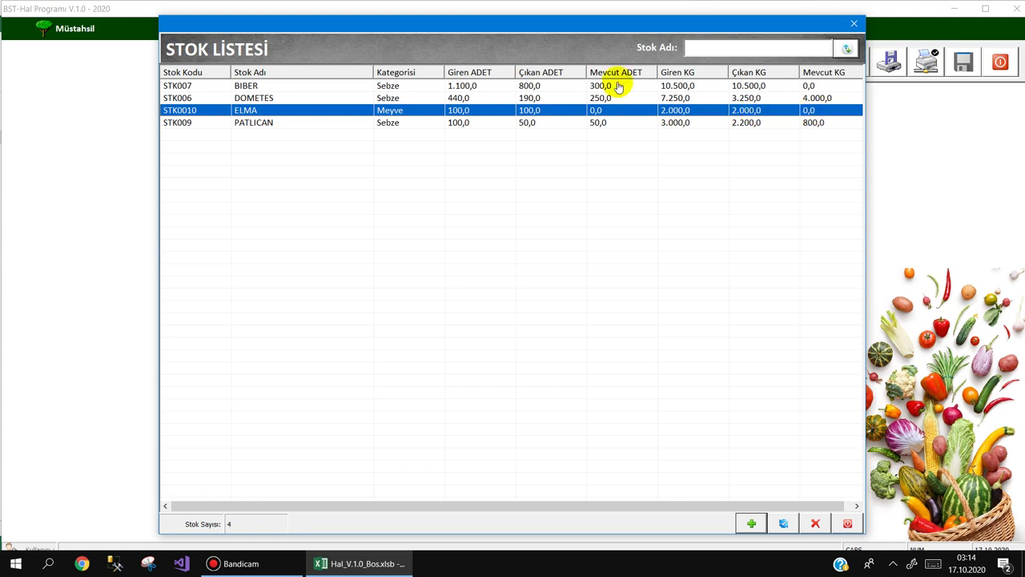
{"action": "key", "text": "Escape"}
{"action": "left_click", "coordinate": [312, 115]}
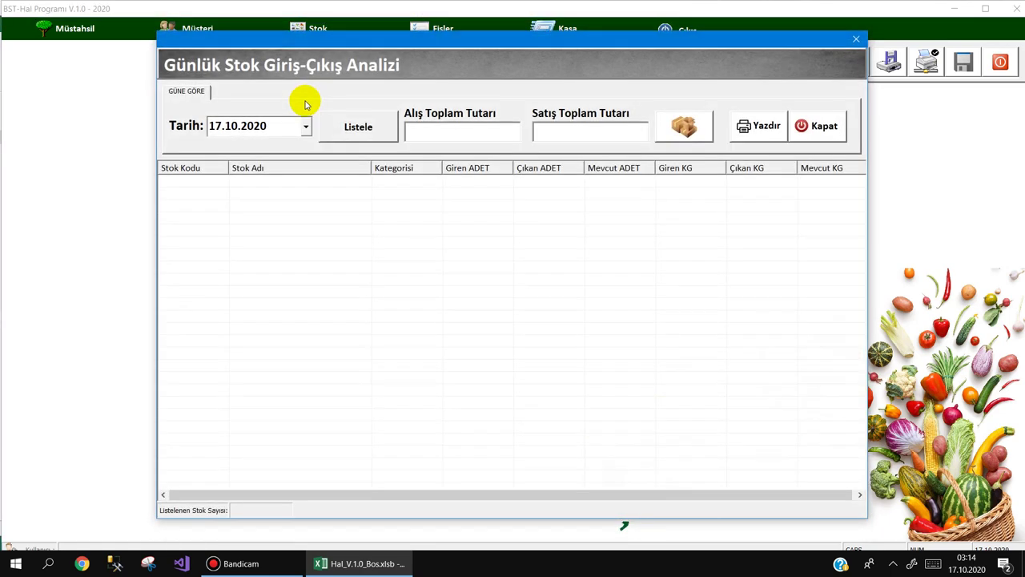
- List the 17.10.2020 stock movements and review the BIBER, DOMETES and PATLICAN rows
{"action": "left_click", "coordinate": [355, 131]}
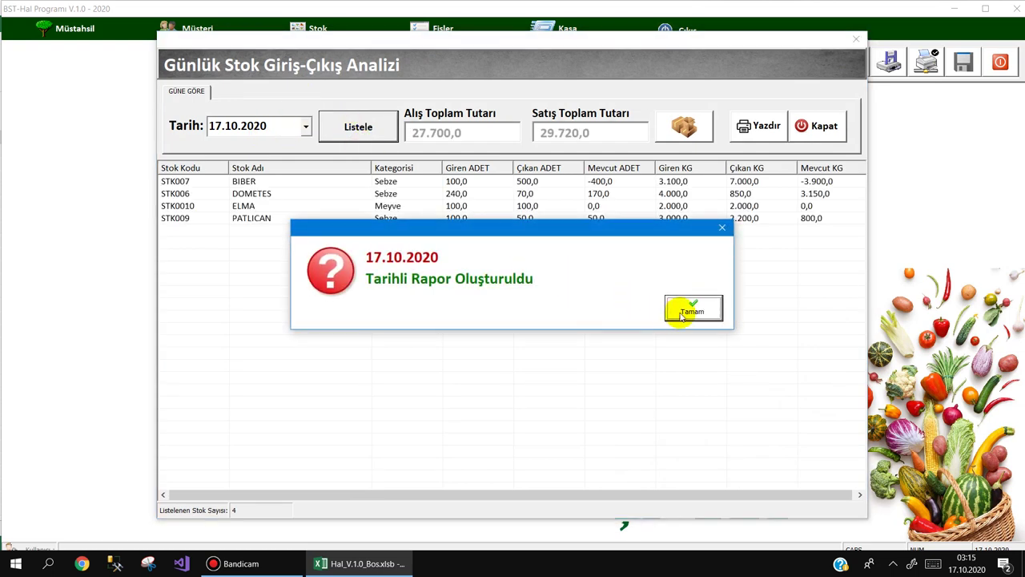
{"action": "left_click", "coordinate": [681, 312]}
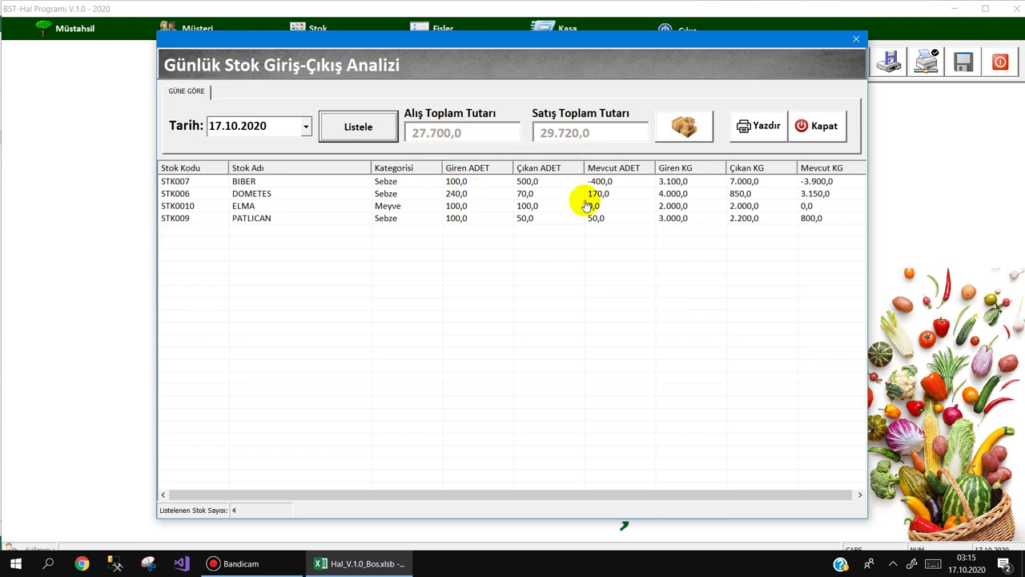
{"action": "left_click", "coordinate": [455, 181]}
{"action": "left_click", "coordinate": [457, 193]}
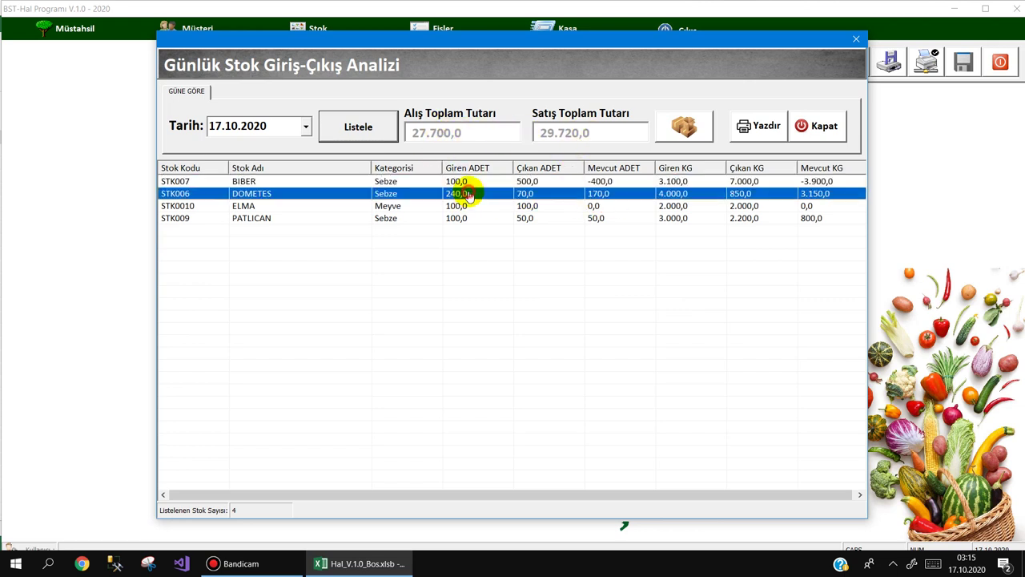
{"action": "left_click", "coordinate": [472, 218]}
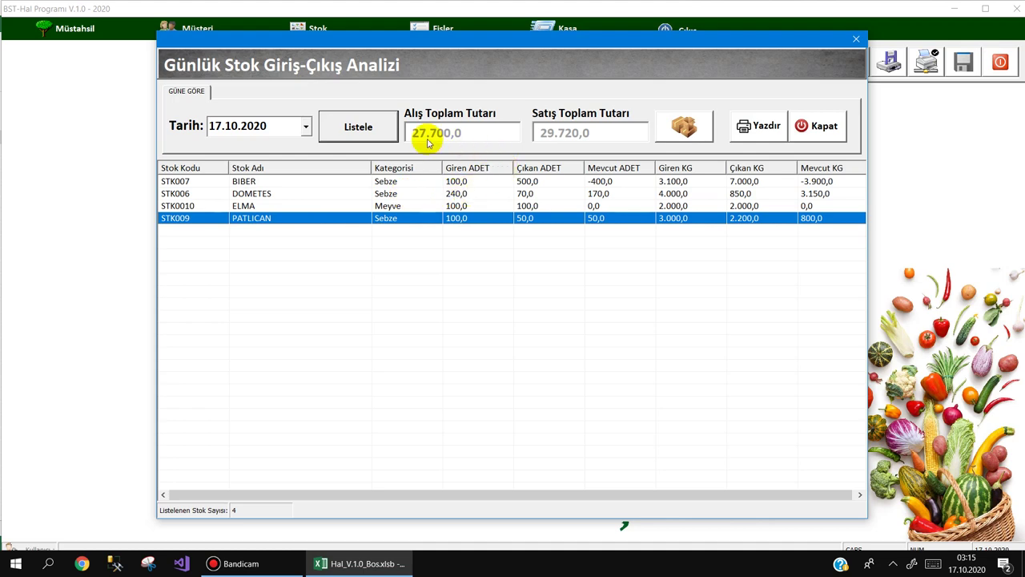
- Review the previous seven days' purchase and sales totals, including 17.900,0 on 15.10.2020
{"action": "left_click", "coordinate": [682, 130]}
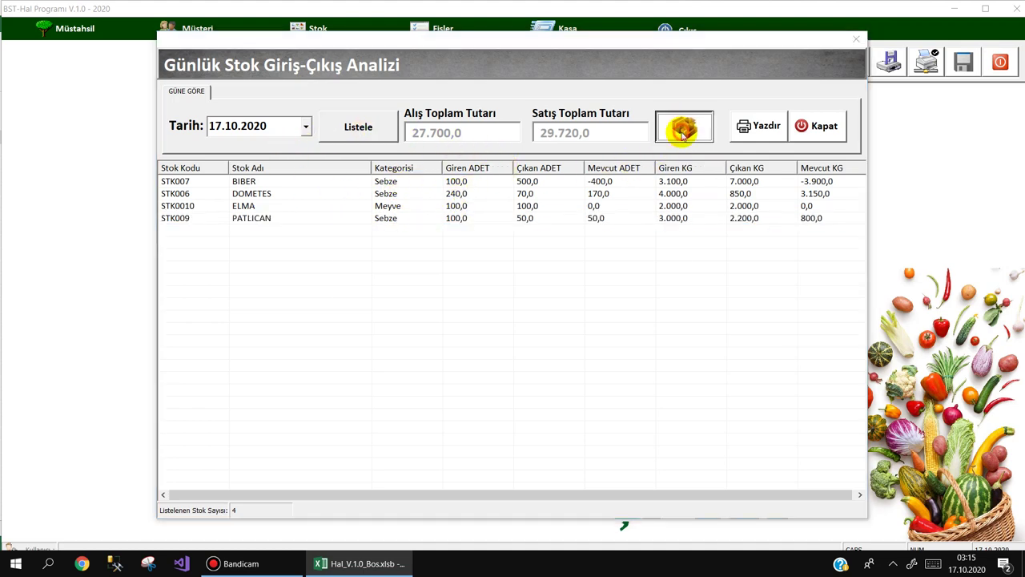
{"action": "left_click_drag", "start_coordinate": [486, 132], "coordinate": [475, 208]}
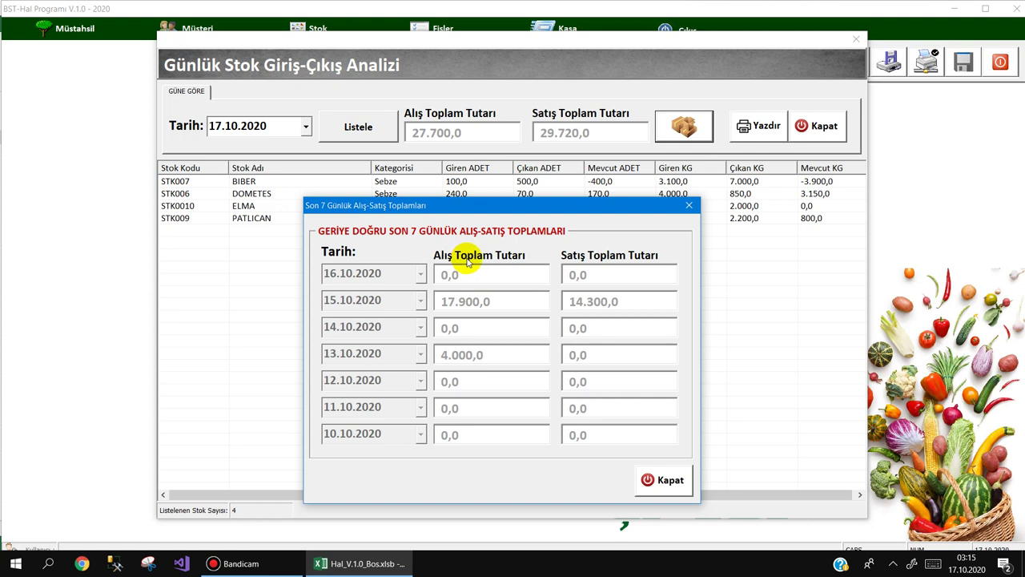
{"action": "key", "text": "Escape"}
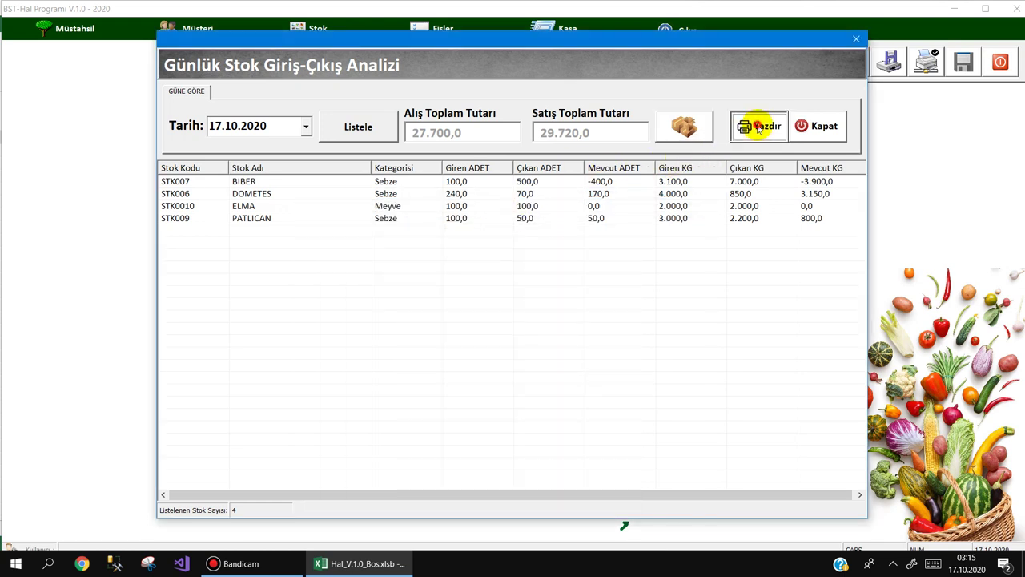
- Save the stock analysis report to the desktop as the PDF STOK, then show the desktop
{"action": "left_click", "coordinate": [760, 129]}
{"action": "left_click", "coordinate": [487, 327]}
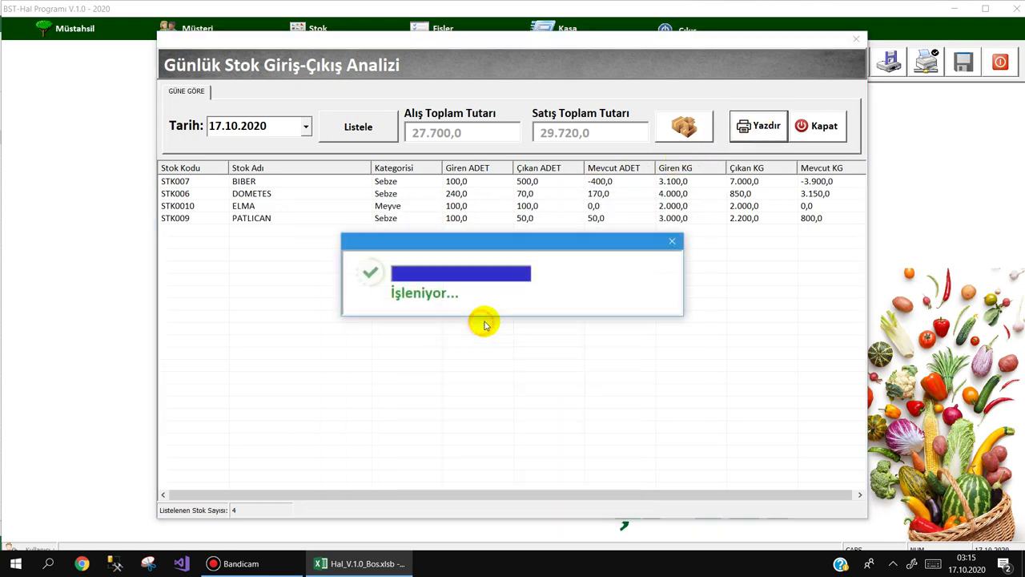
{"action": "left_click", "coordinate": [491, 296]}
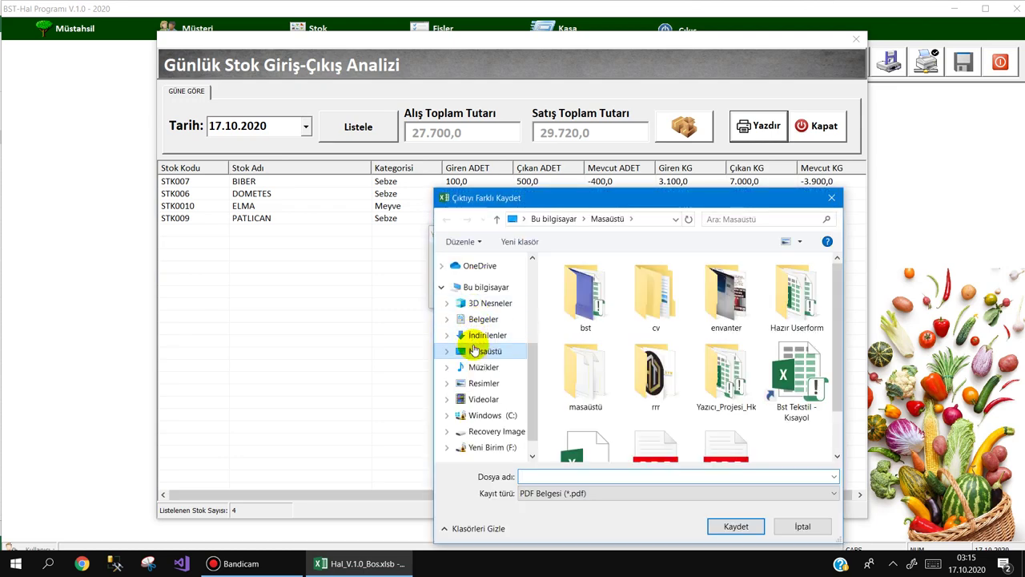
{"action": "left_click", "coordinate": [536, 476]}
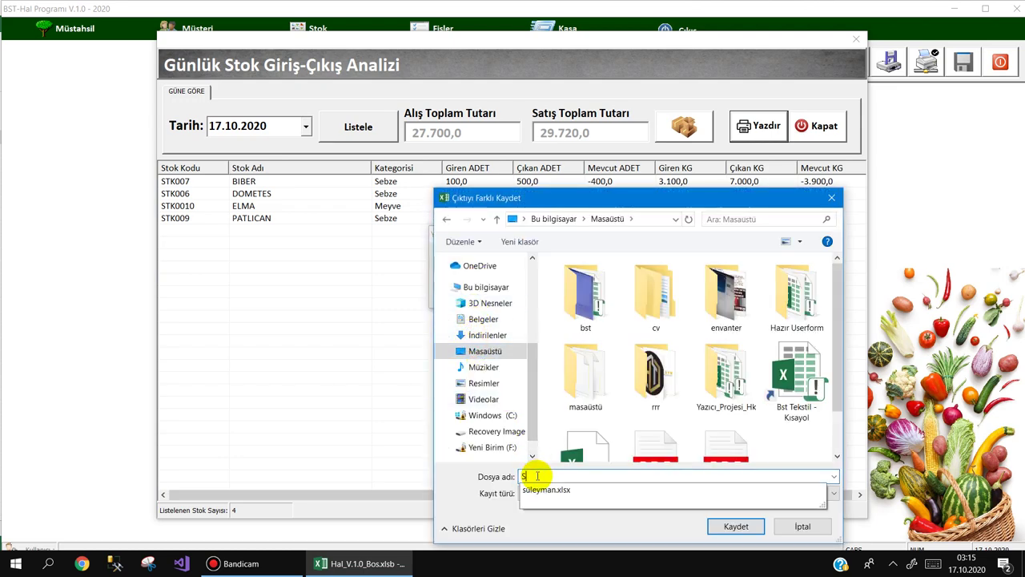
{"action": "type", "text": "STOK"}
{"action": "key", "text": "Return"}
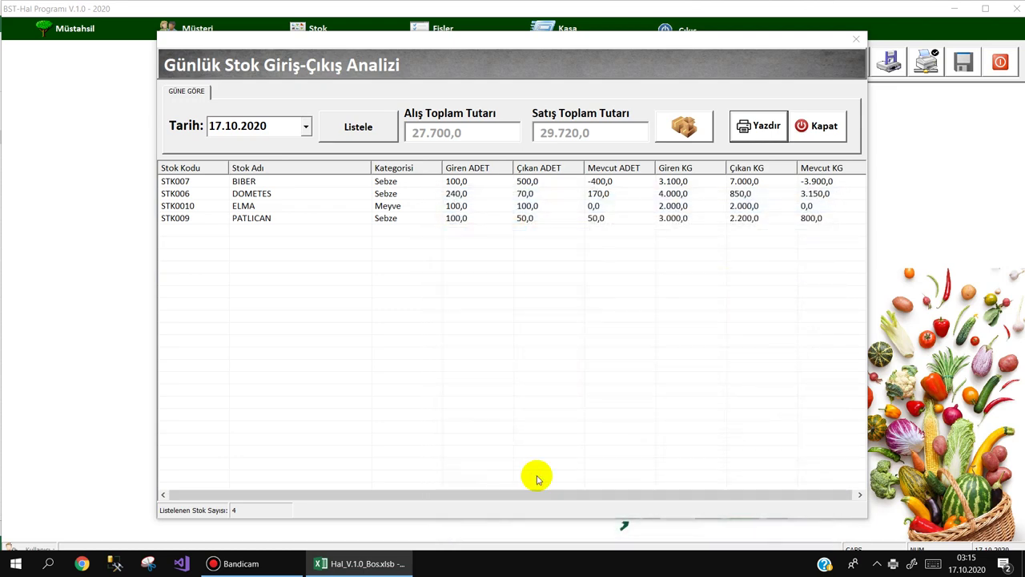
{"action": "key", "text": "super+d"}
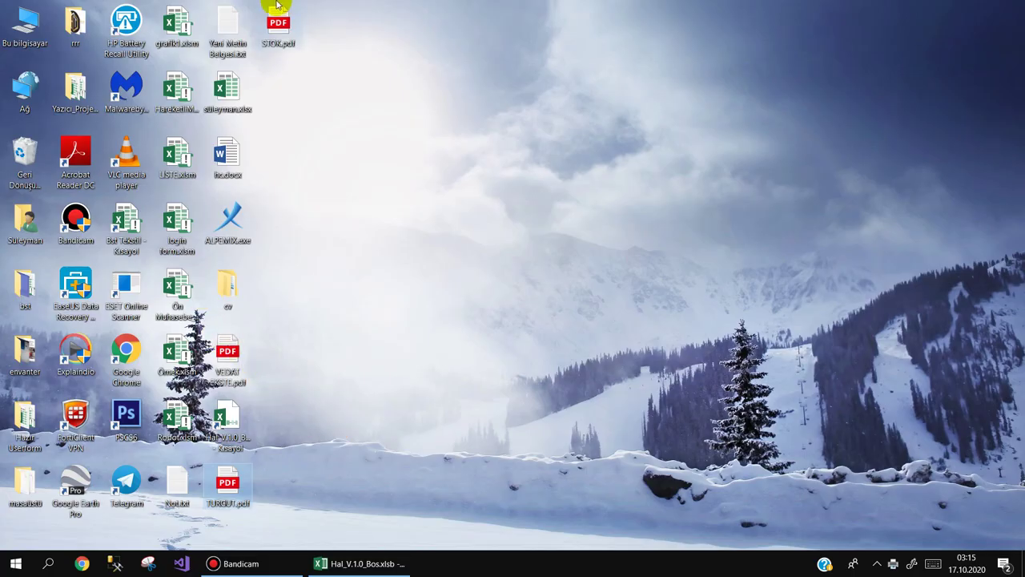
- View STOK.pdf's four-item Stok Analiz Raporu dated 17.10.2020 in Edge, zoomed in, then close it
{"action": "double_click", "coordinate": [273, 42]}
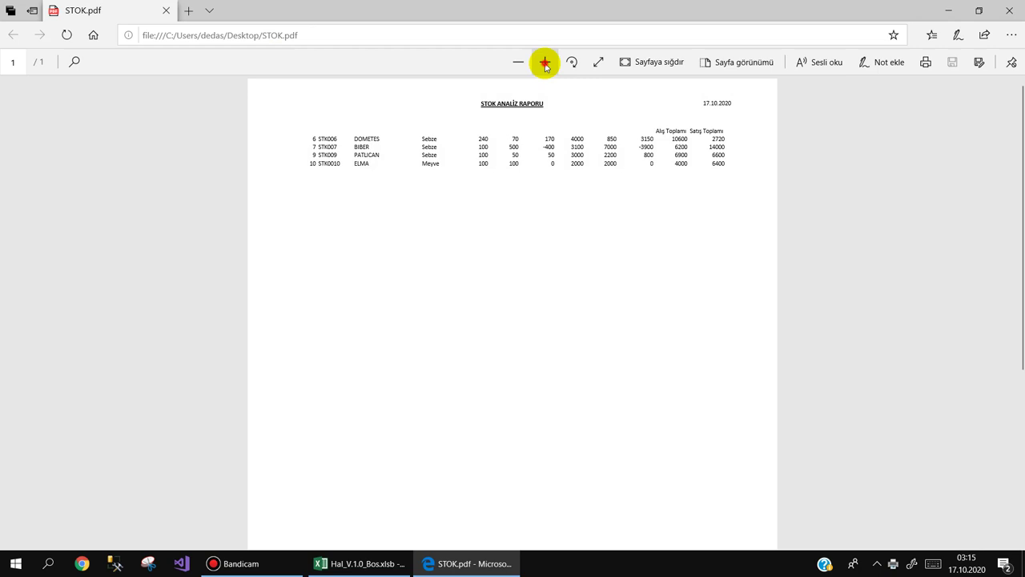
{"action": "left_click", "coordinate": [545, 62]}
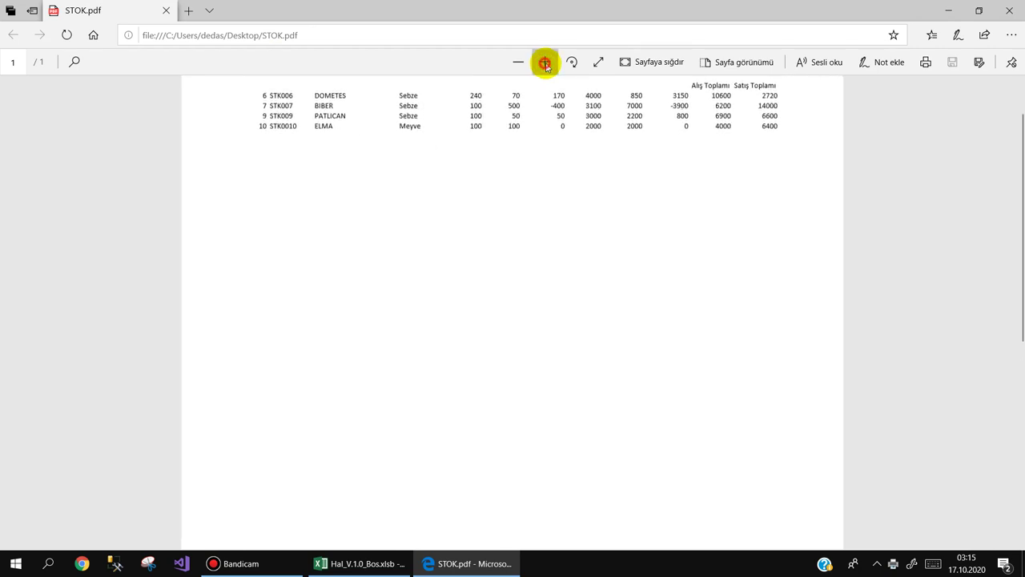
{"action": "left_click", "coordinate": [544, 62]}
{"action": "left_click_drag", "start_coordinate": [1018, 277], "coordinate": [1017, 87]}
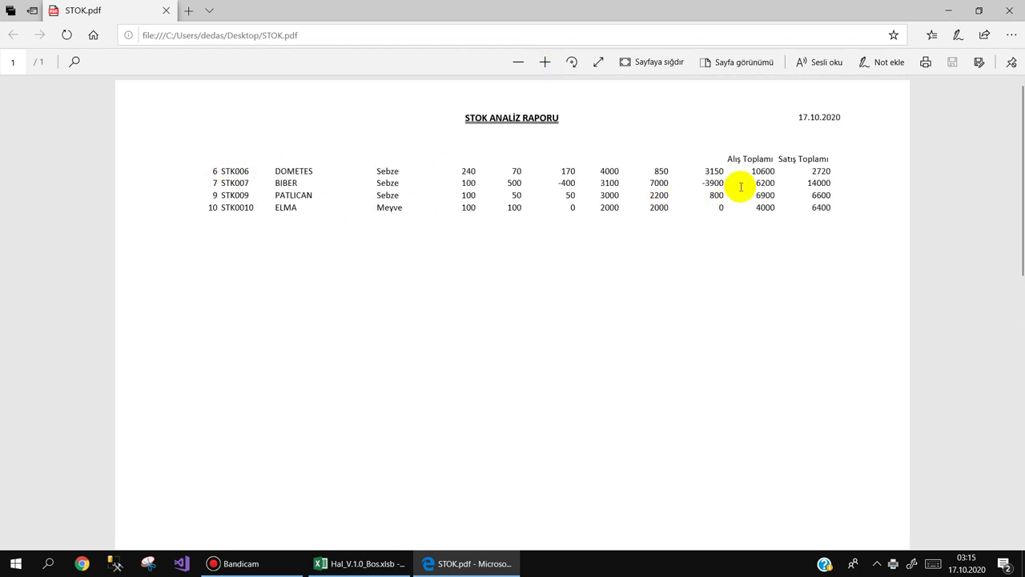
{"action": "left_click", "coordinate": [1009, 10]}
- Run the daily stock in-out analysis for 18.10.2020, which shows no movements
{"action": "mouse_move", "coordinate": [312, 32]}
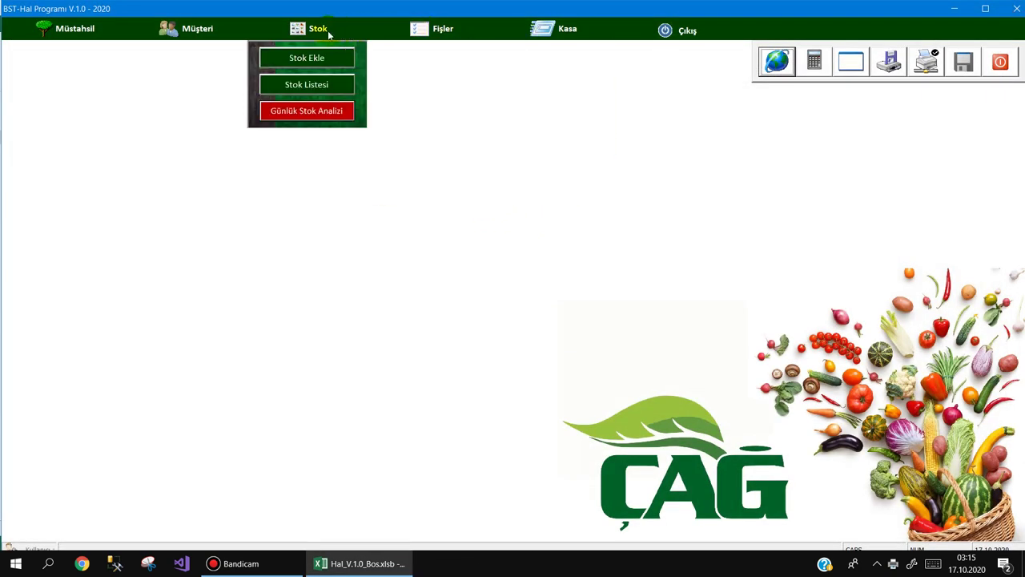
{"action": "left_click", "coordinate": [306, 112]}
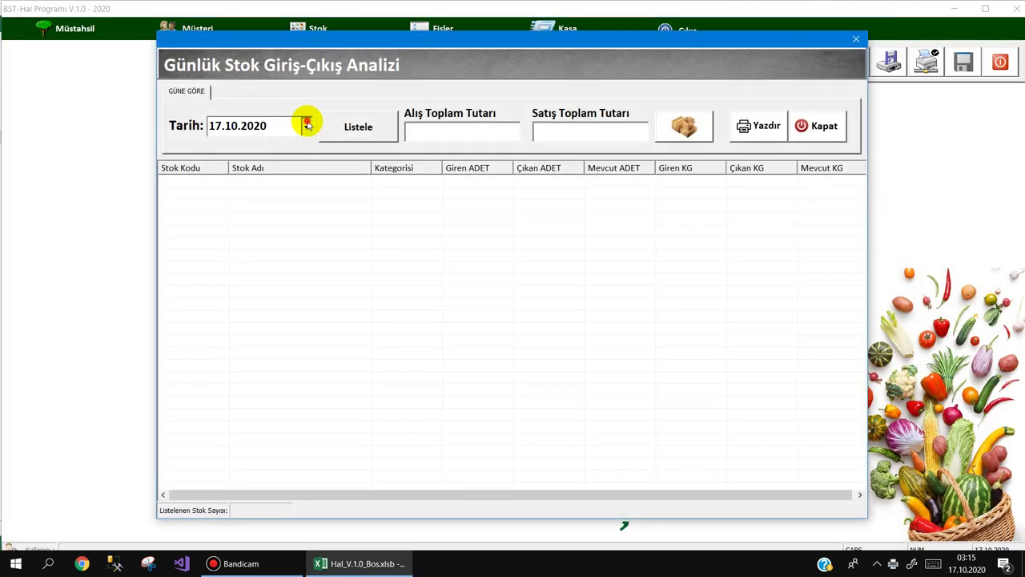
{"action": "left_click", "coordinate": [306, 126]}
{"action": "left_click", "coordinate": [367, 228]}
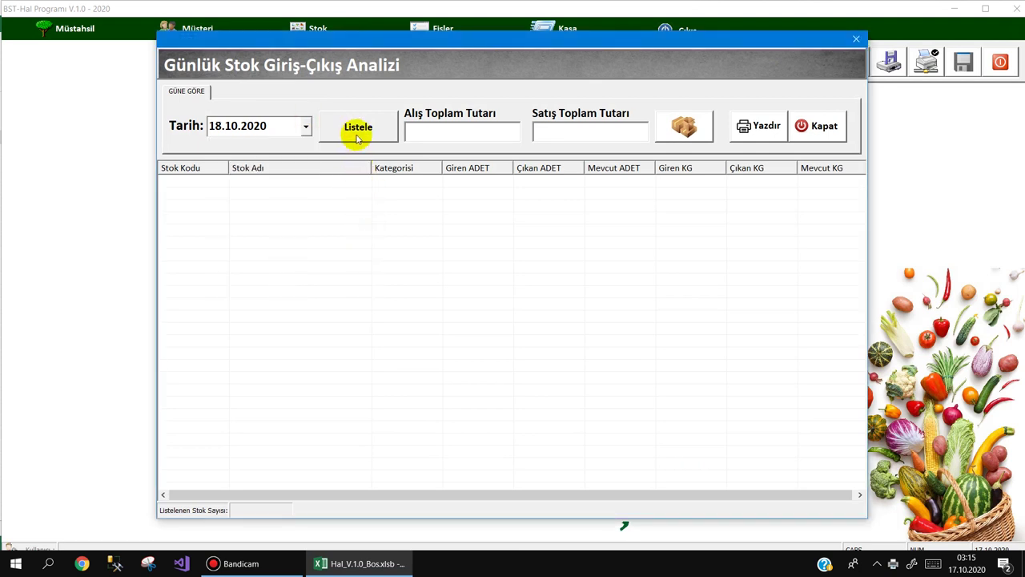
{"action": "left_click", "coordinate": [355, 128]}
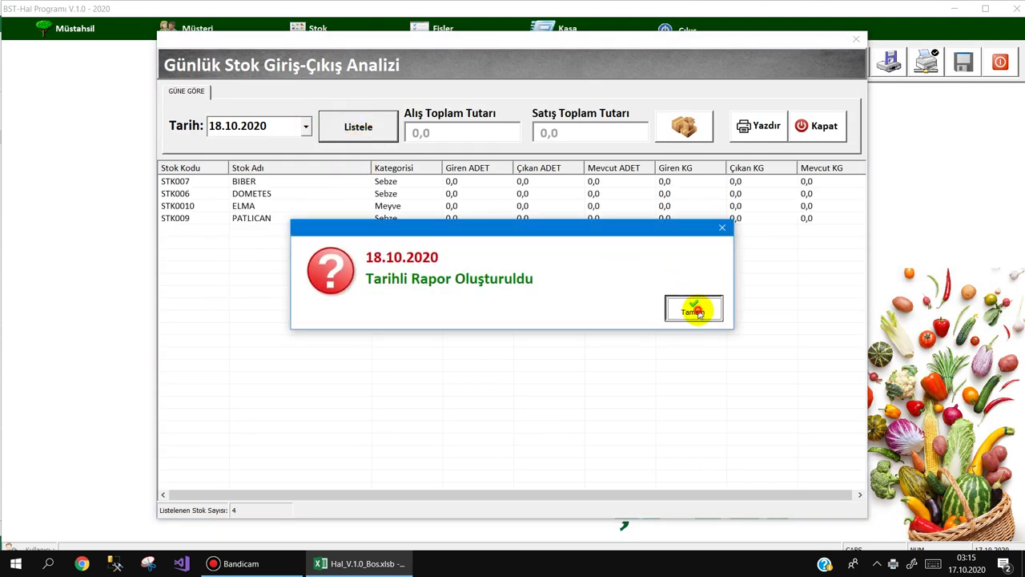
{"action": "left_click", "coordinate": [693, 309]}
- Re-run the daily stock analysis for 17.10.2020 and close the window
{"action": "left_click", "coordinate": [304, 128]}
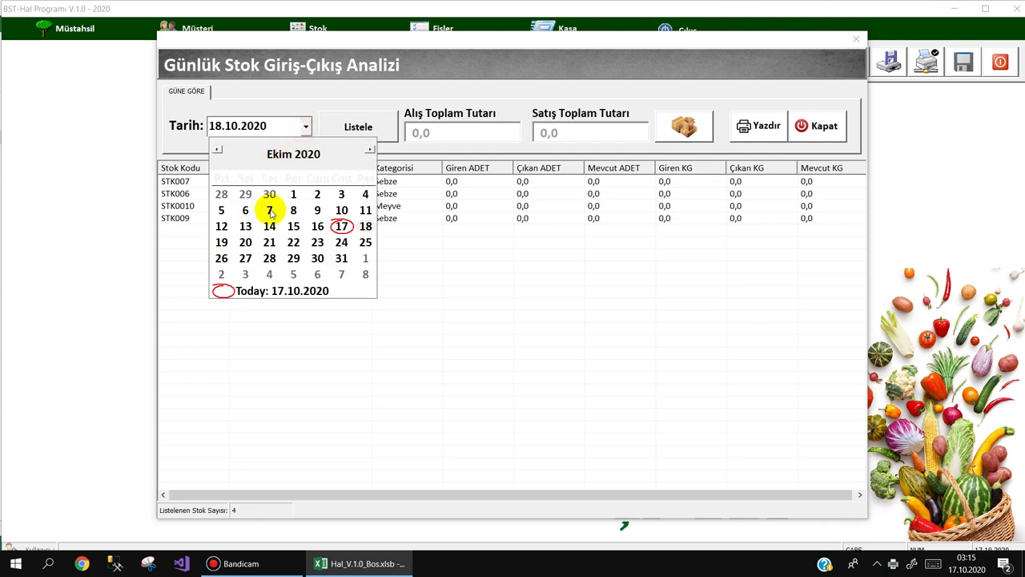
{"action": "left_click", "coordinate": [341, 226]}
{"action": "left_click", "coordinate": [348, 131]}
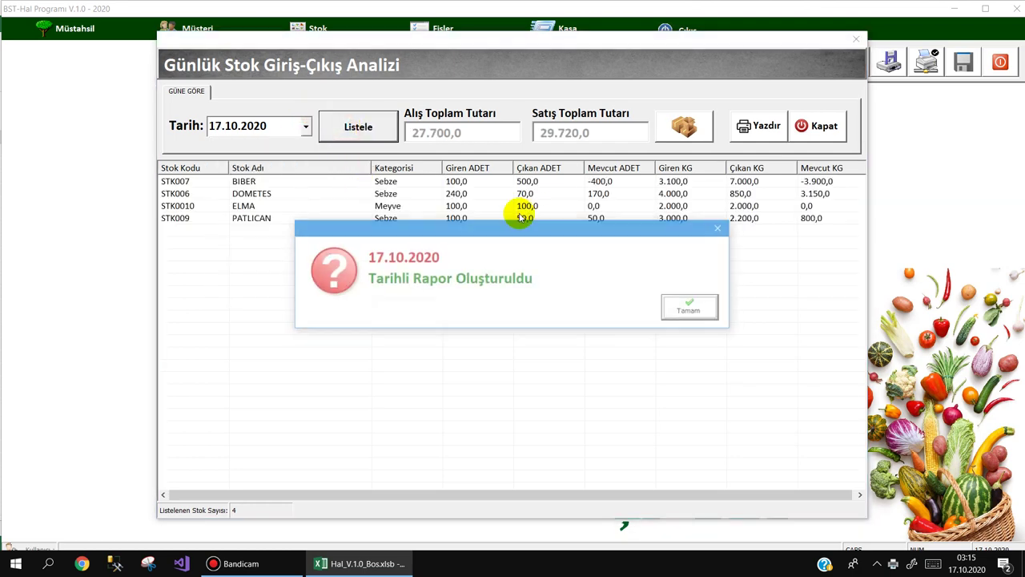
{"action": "left_click", "coordinate": [687, 311]}
{"action": "key", "text": "Escape"}
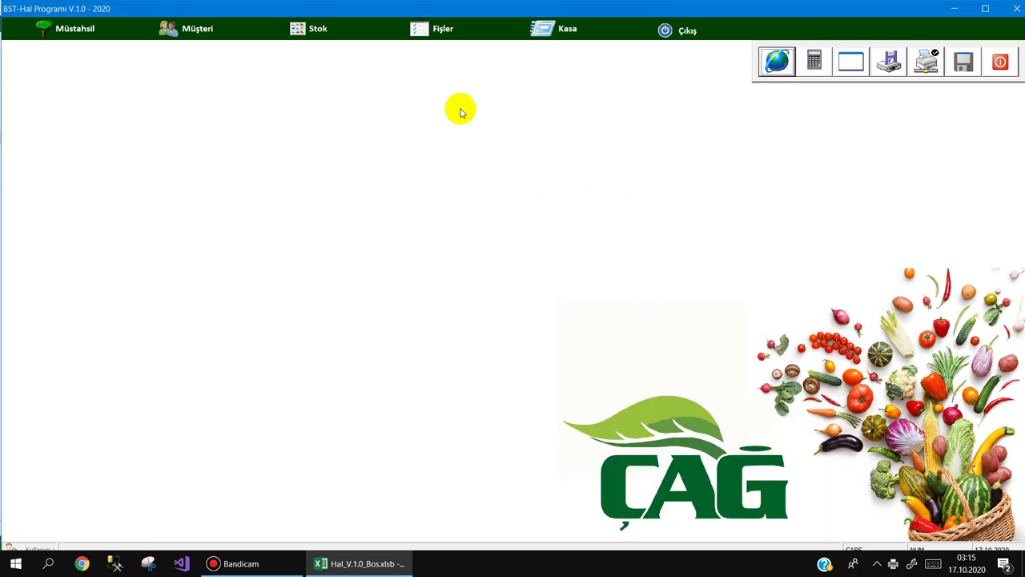
- Look up the customer with the 7.304 balance in the customer list
{"action": "left_click", "coordinate": [276, 36]}
{"action": "mouse_move", "coordinate": [192, 32]}
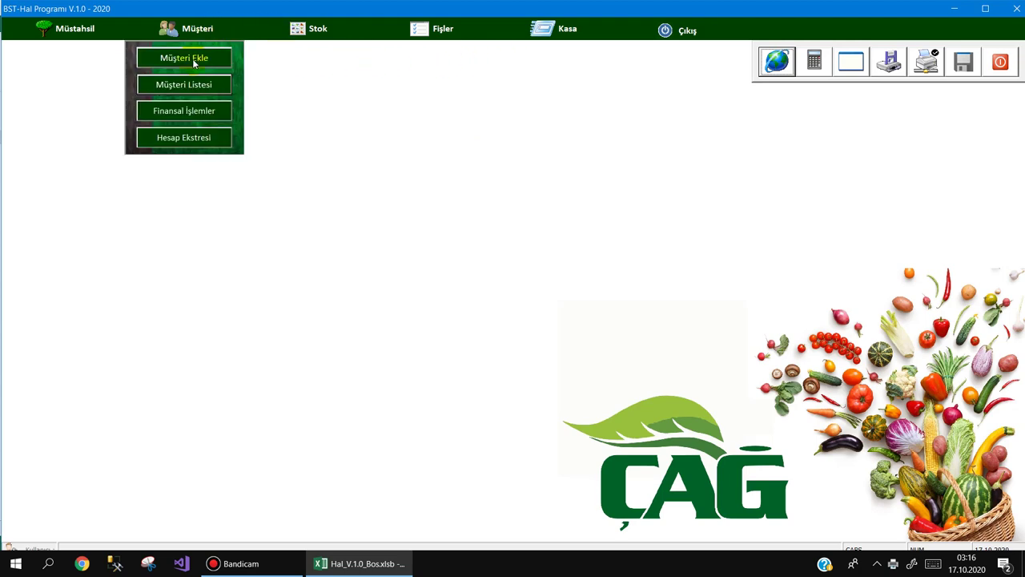
{"action": "left_click", "coordinate": [195, 85]}
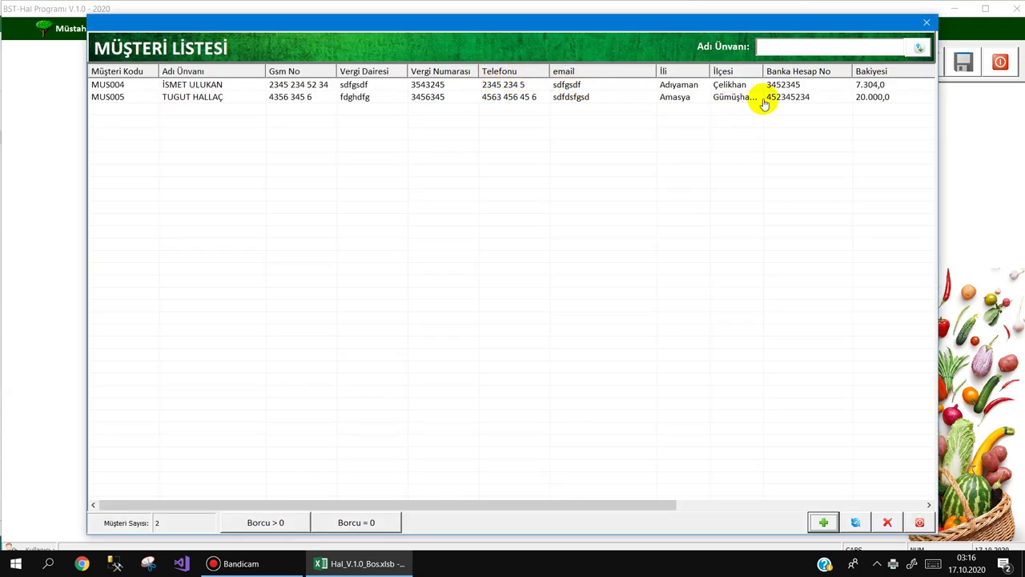
{"action": "left_click", "coordinate": [797, 87]}
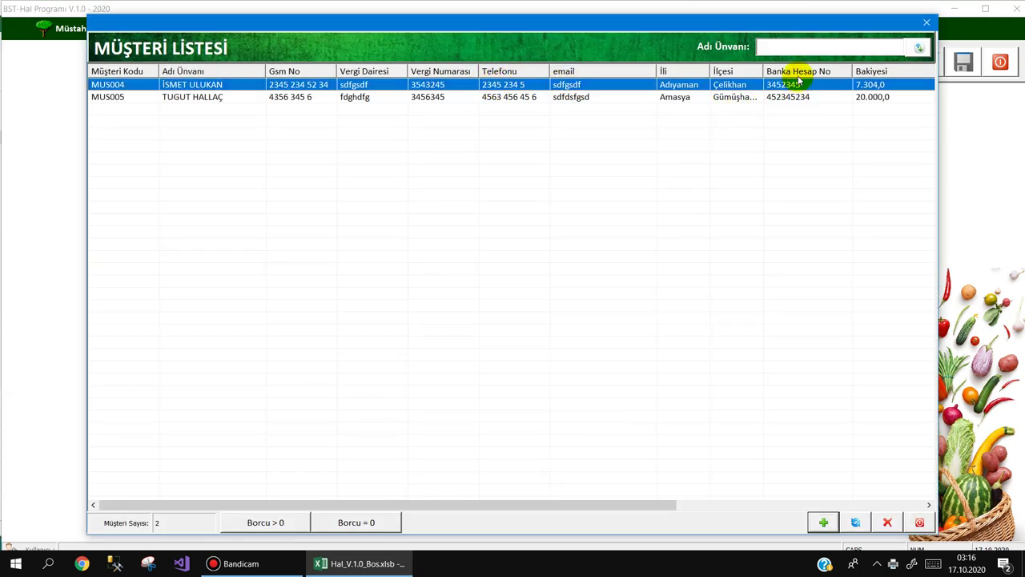
{"action": "key", "text": "Escape"}
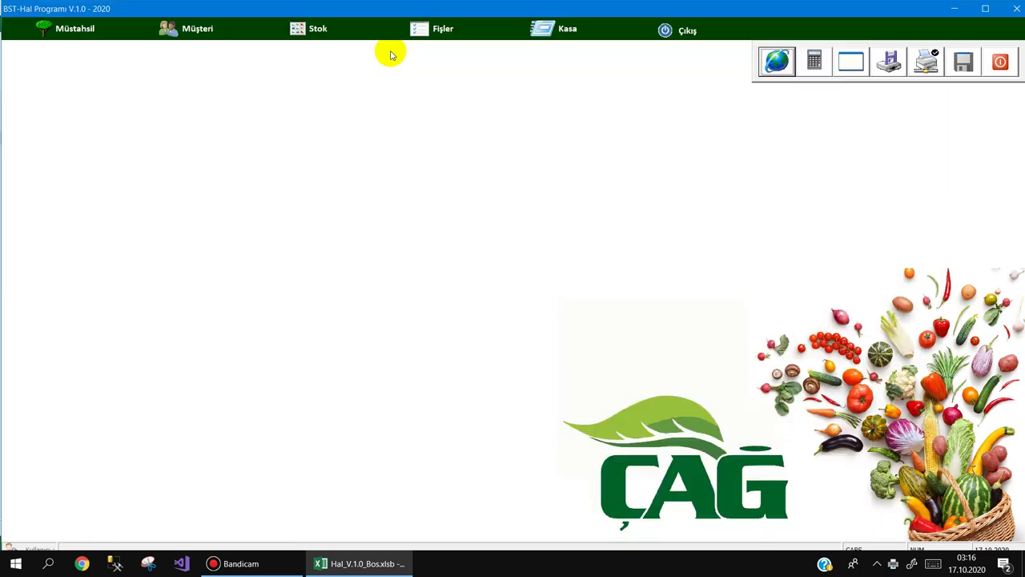
- Record a 7.000 Nakit Tahsilat described NAKİT for that customer, leaving a 304,0 balance
{"action": "mouse_move", "coordinate": [197, 30]}
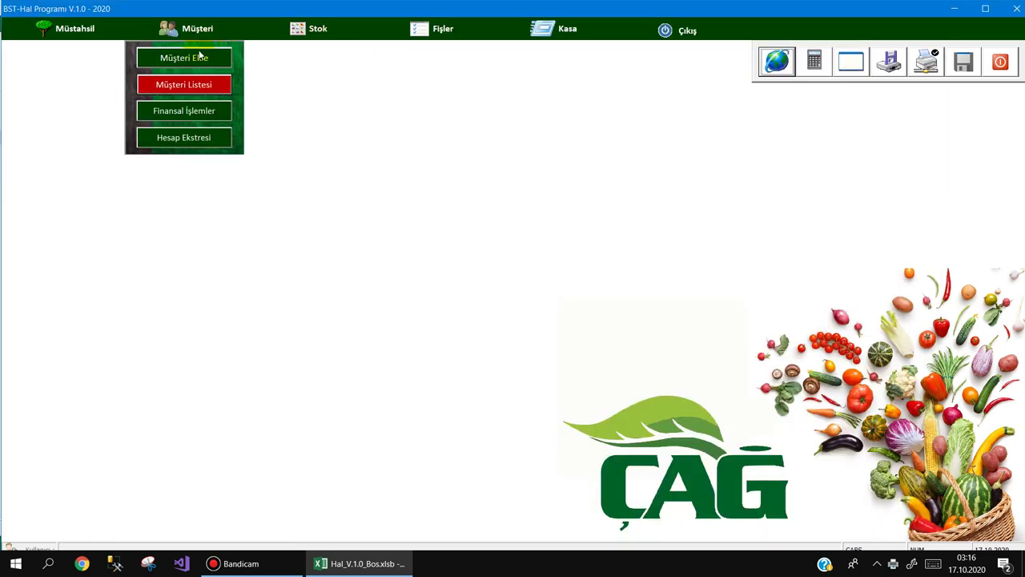
{"action": "left_click", "coordinate": [190, 113]}
{"action": "left_click", "coordinate": [218, 88]}
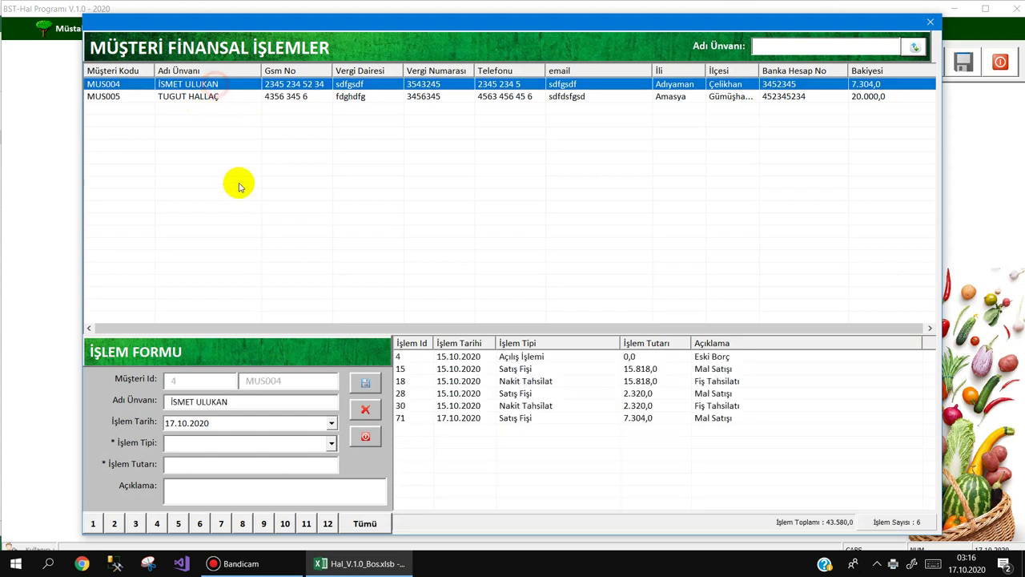
{"action": "left_click", "coordinate": [249, 443]}
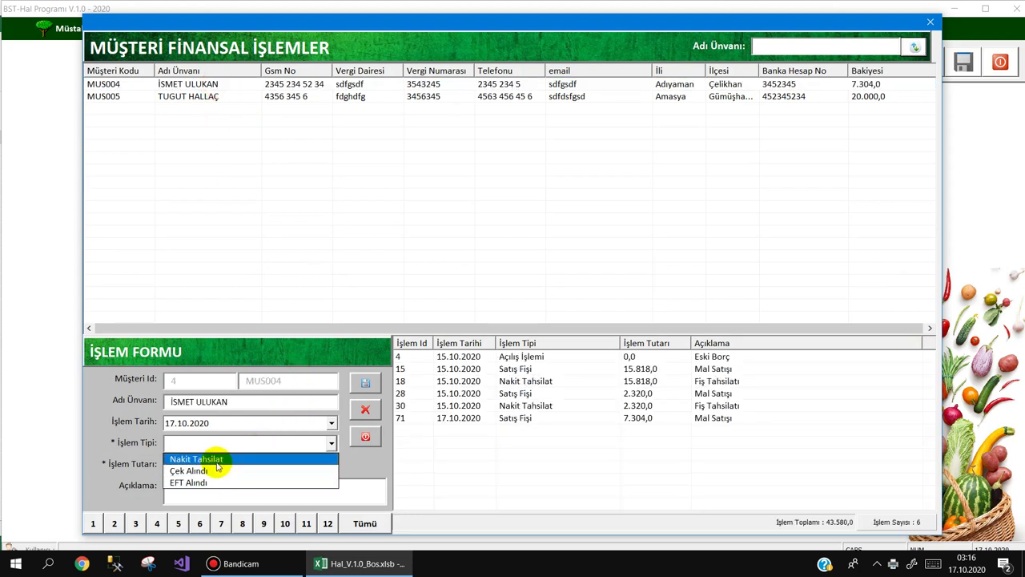
{"action": "left_click", "coordinate": [212, 459]}
{"action": "type", "text": "NAKİT"}
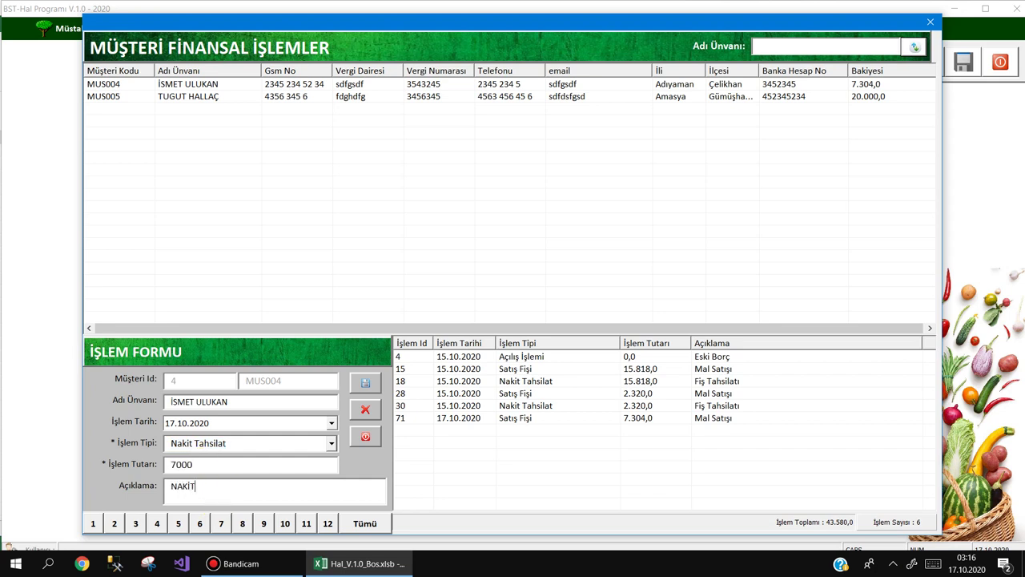
{"action": "key", "text": "Return"}
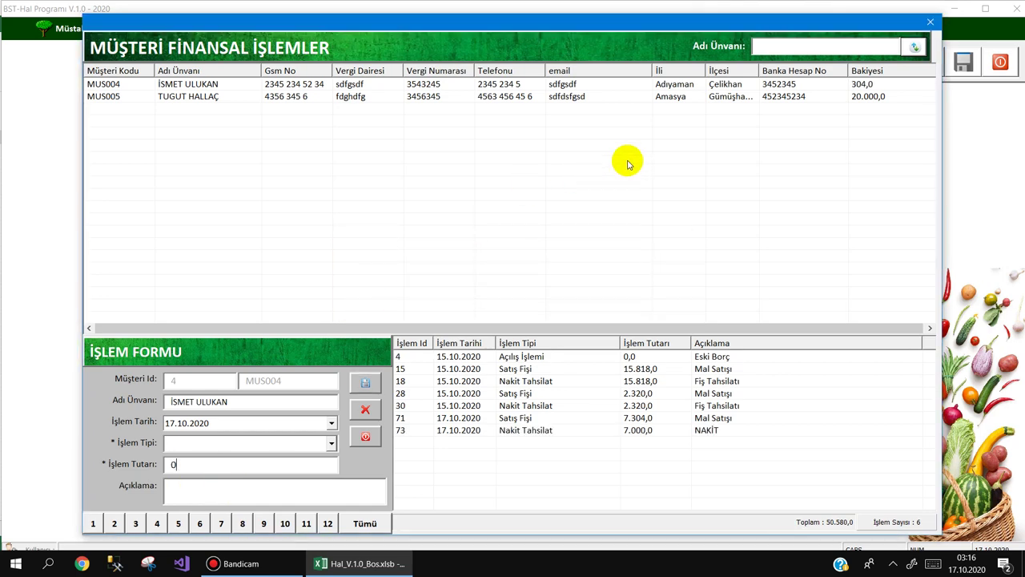
{"action": "left_click", "coordinate": [626, 86]}
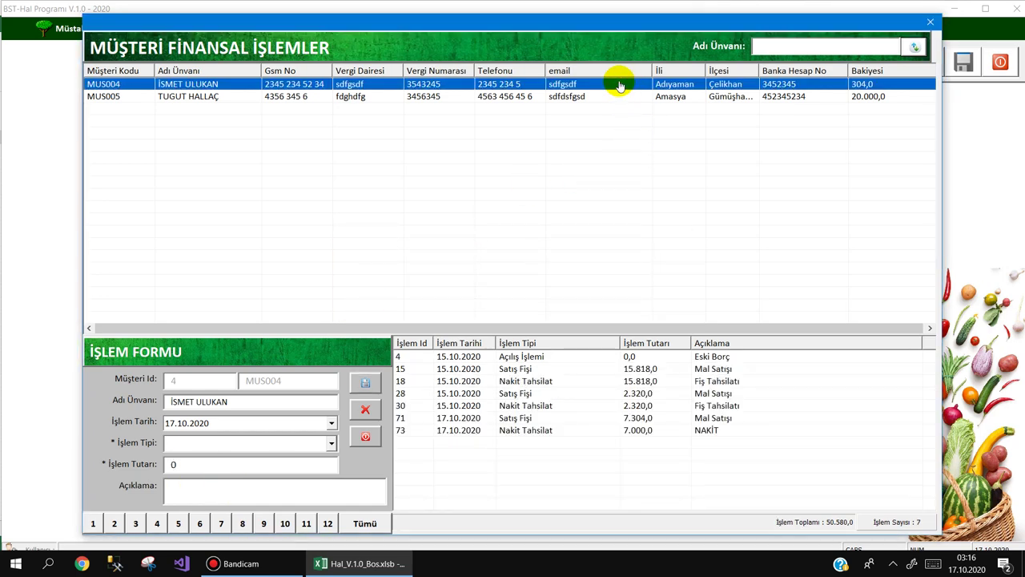
{"action": "key", "text": "Escape"}
{"action": "left_click", "coordinate": [565, 30]}
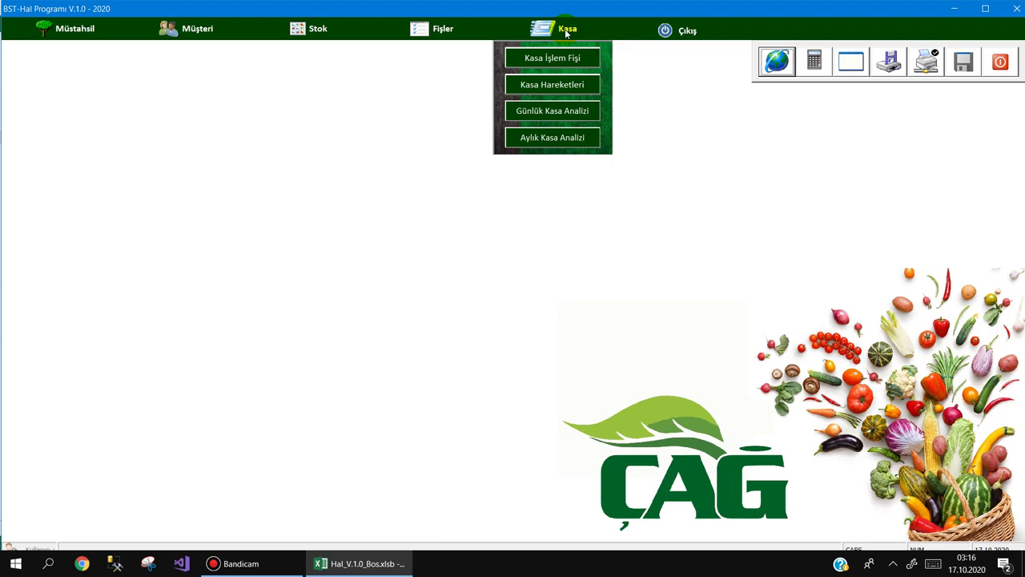
- Browse the cash ledger movements, filtering the records to October
{"action": "left_click", "coordinate": [560, 86]}
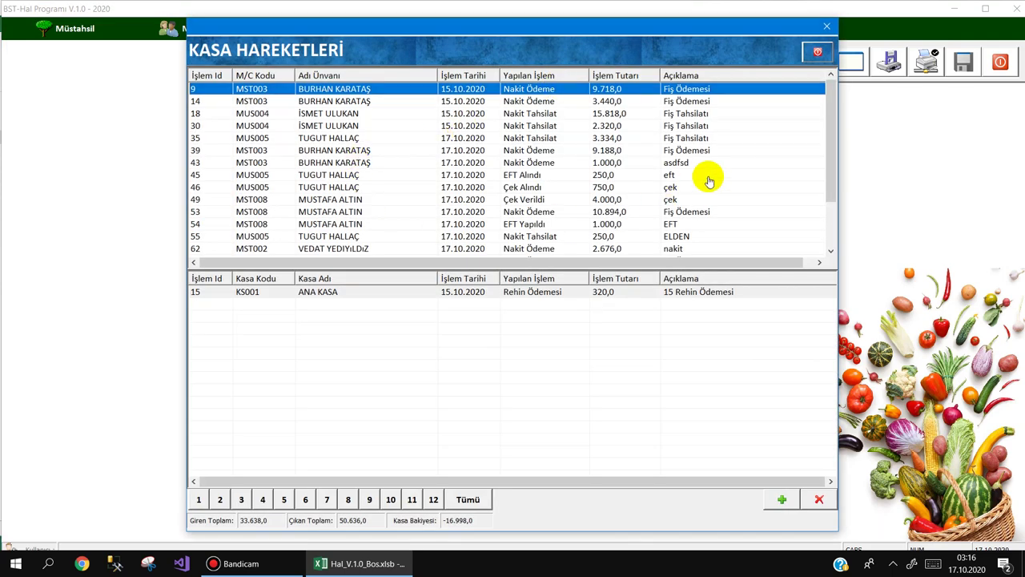
{"action": "left_click_drag", "start_coordinate": [833, 134], "coordinate": [812, 235]}
{"action": "left_click", "coordinate": [360, 248]}
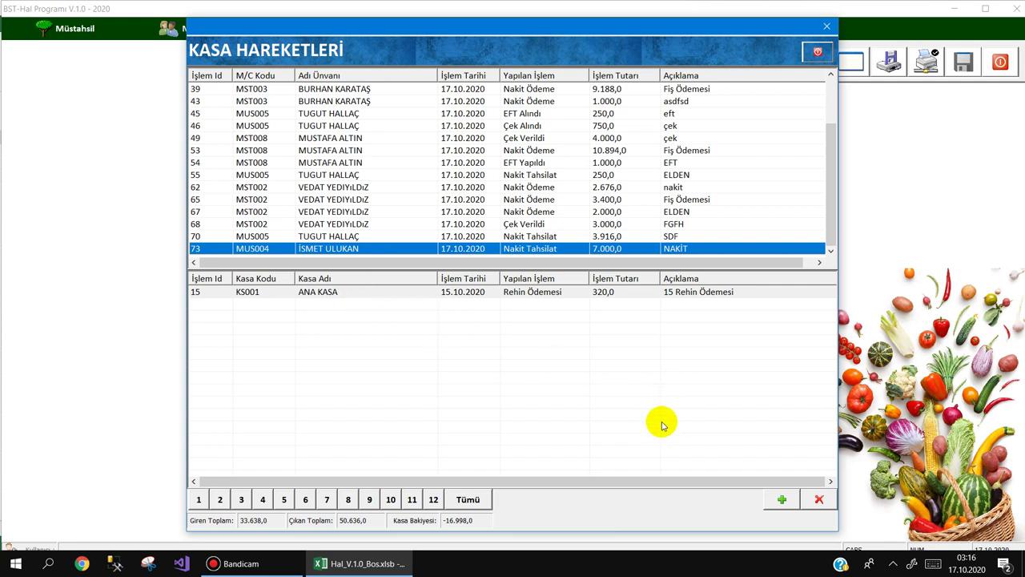
{"action": "left_click", "coordinate": [199, 499]}
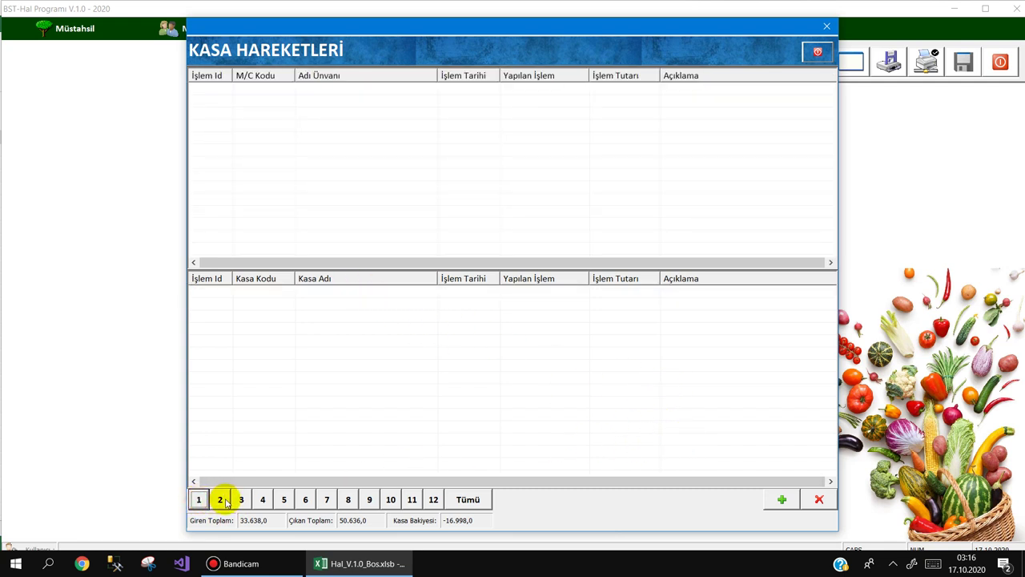
{"action": "left_click", "coordinate": [306, 500]}
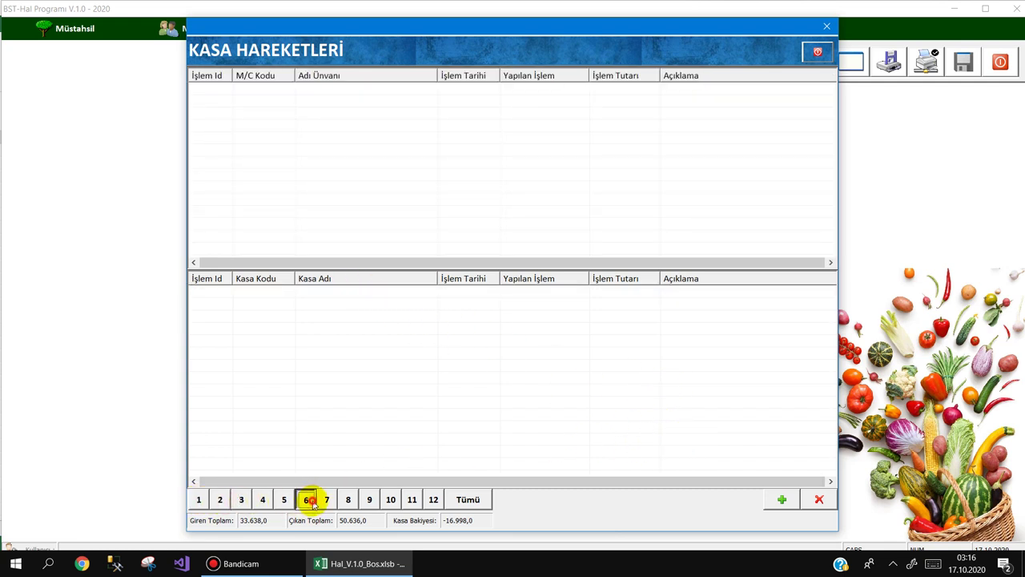
{"action": "left_click", "coordinate": [385, 501]}
{"action": "left_click", "coordinate": [398, 499]}
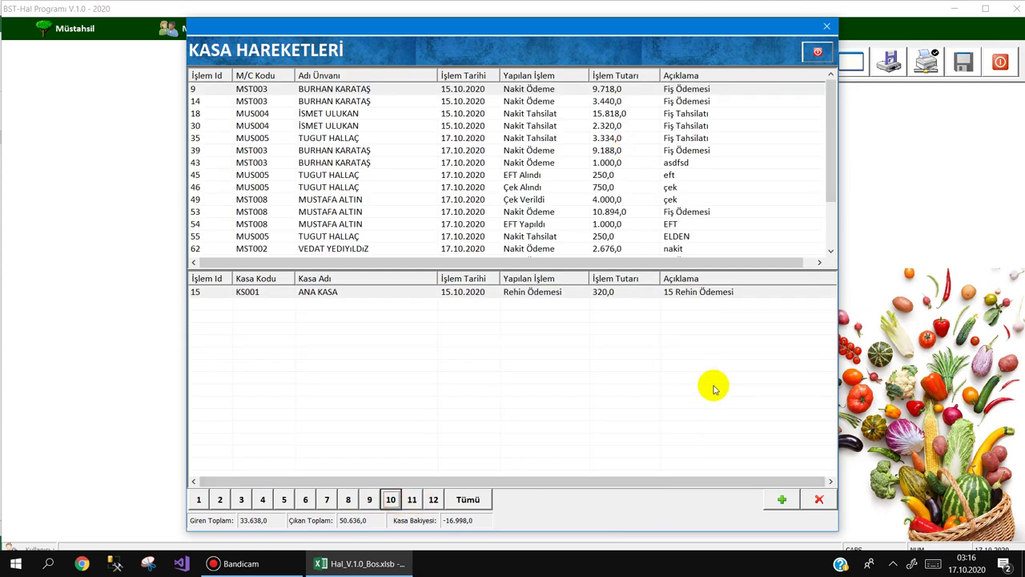
- Add a 350 outgoing ELEKTRİK DEMESİ entry described EKİM AYI ELEKTRİK FATURASI
{"action": "left_click", "coordinate": [777, 500]}
{"action": "type", "text": "EKİM AYI ELEKTRİK FATURASI"}
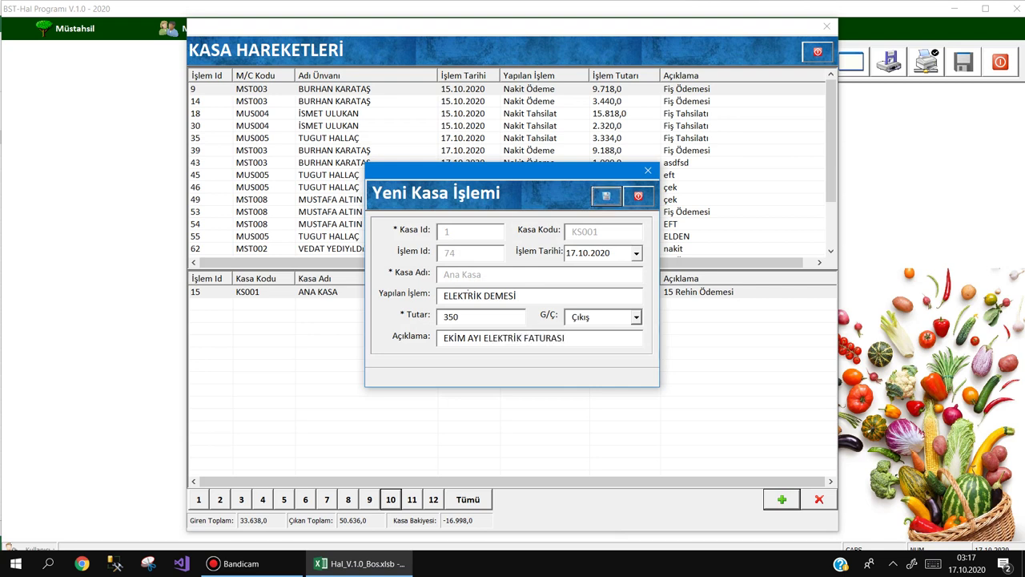
{"action": "key", "text": "Return"}
{"action": "left_click", "coordinate": [481, 305]}
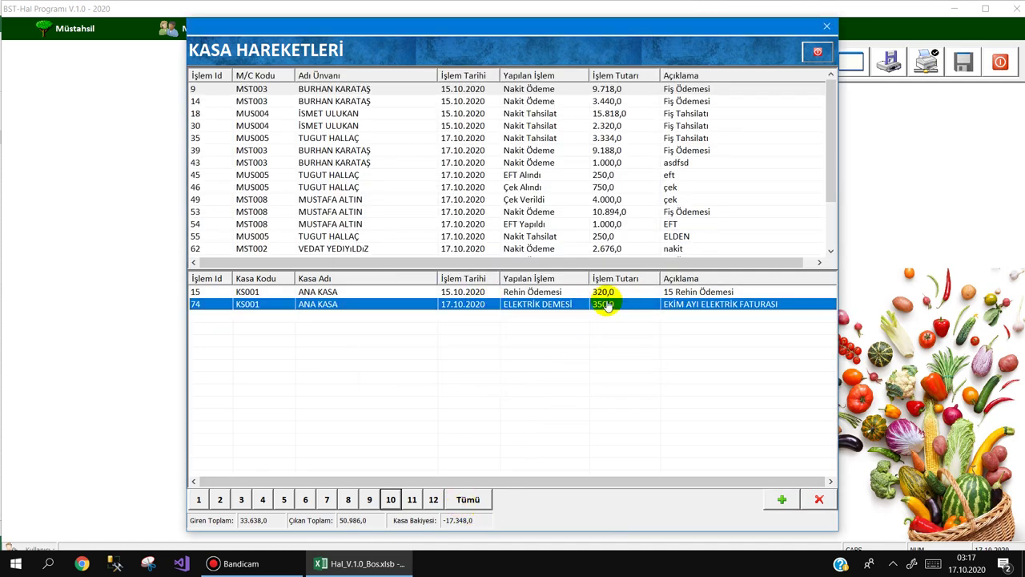
{"action": "key", "text": "Escape"}
- Query the 17.10.2020 daily cash analysis: 16 entries, 15.500,0 in and 37.508,0 out
{"action": "left_click", "coordinate": [561, 28]}
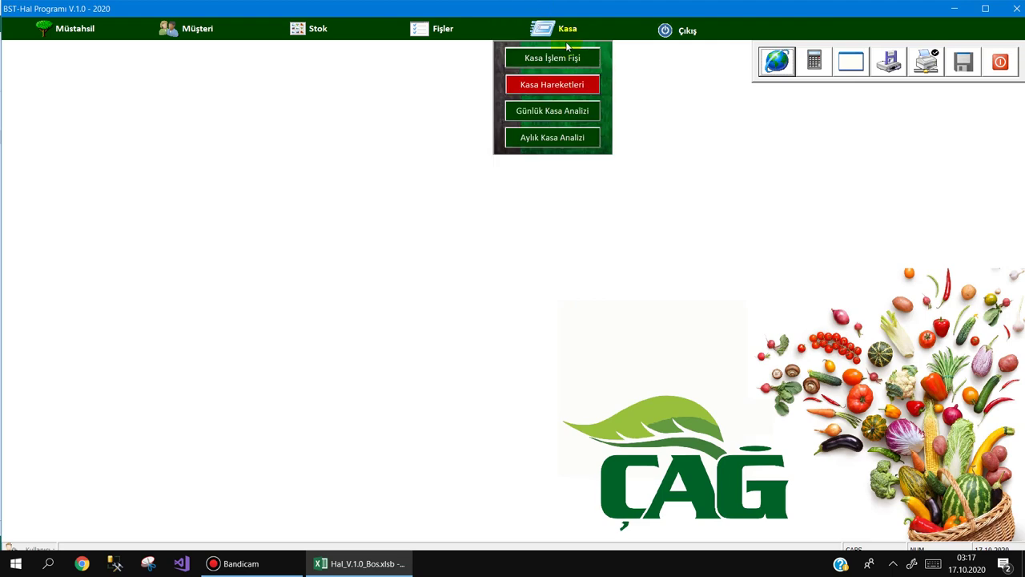
{"action": "left_click", "coordinate": [541, 112]}
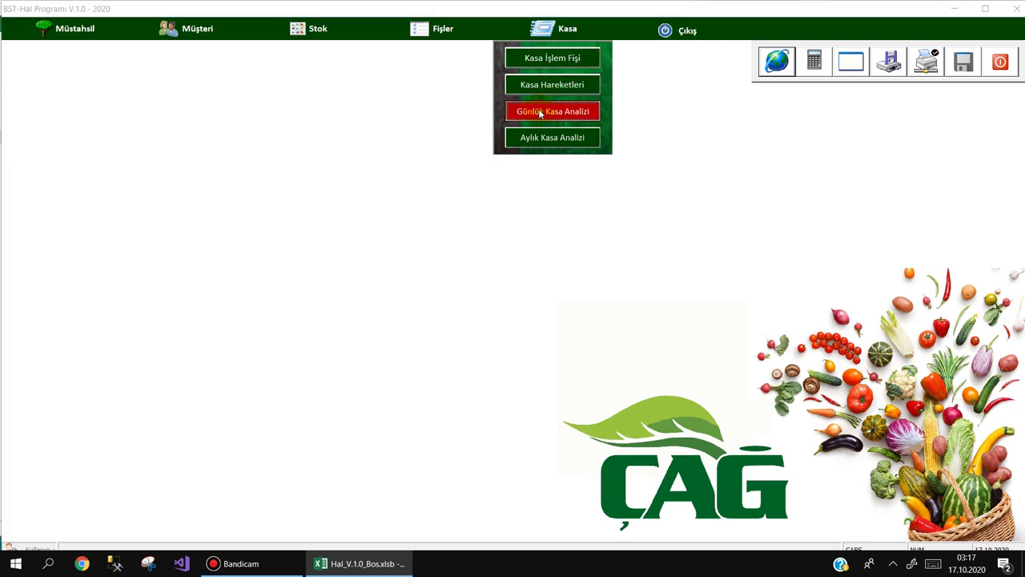
{"action": "left_click", "coordinate": [393, 103]}
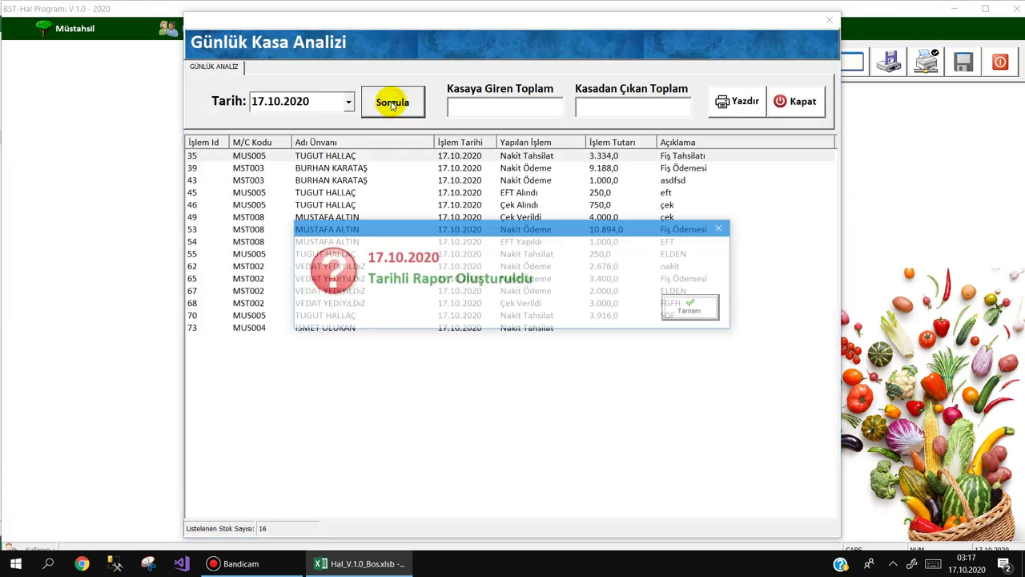
{"action": "left_click", "coordinate": [670, 307]}
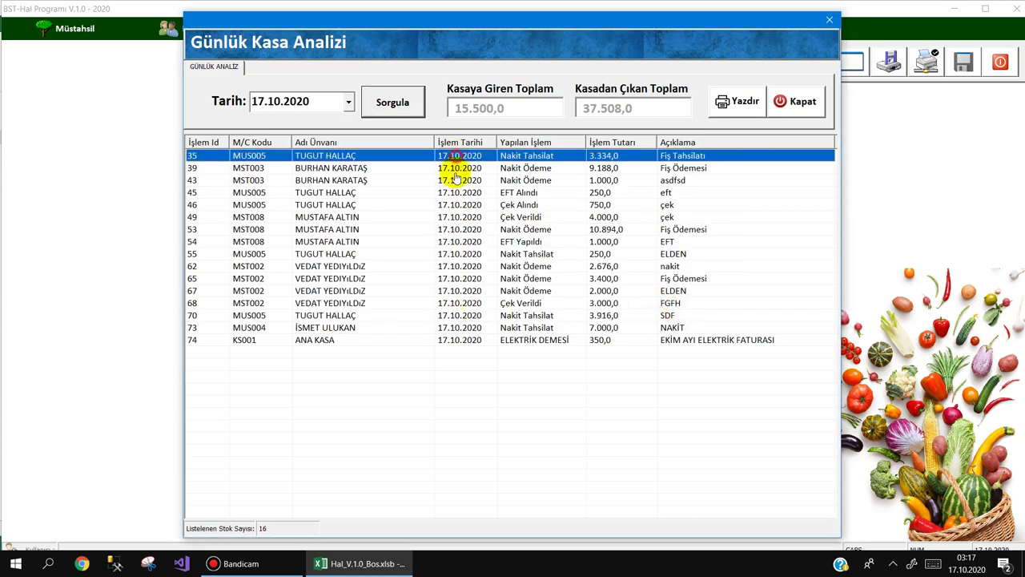
{"action": "left_click", "coordinate": [463, 329]}
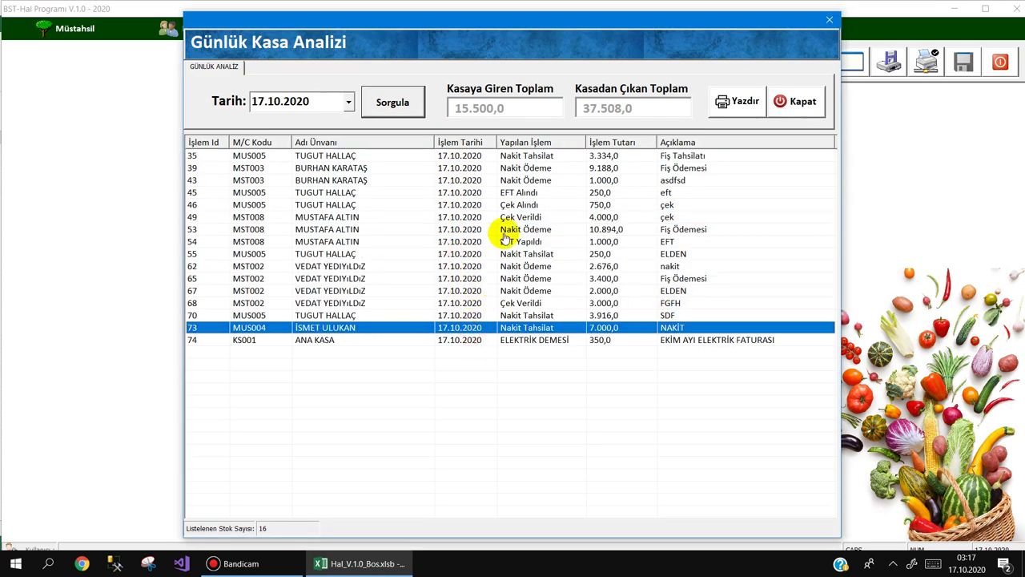
{"action": "key", "text": "Escape"}
- Enter a 200 SU ÖDEME cash outflow dated 20.10.2020 with description EKİM SU
{"action": "mouse_move", "coordinate": [513, 40]}
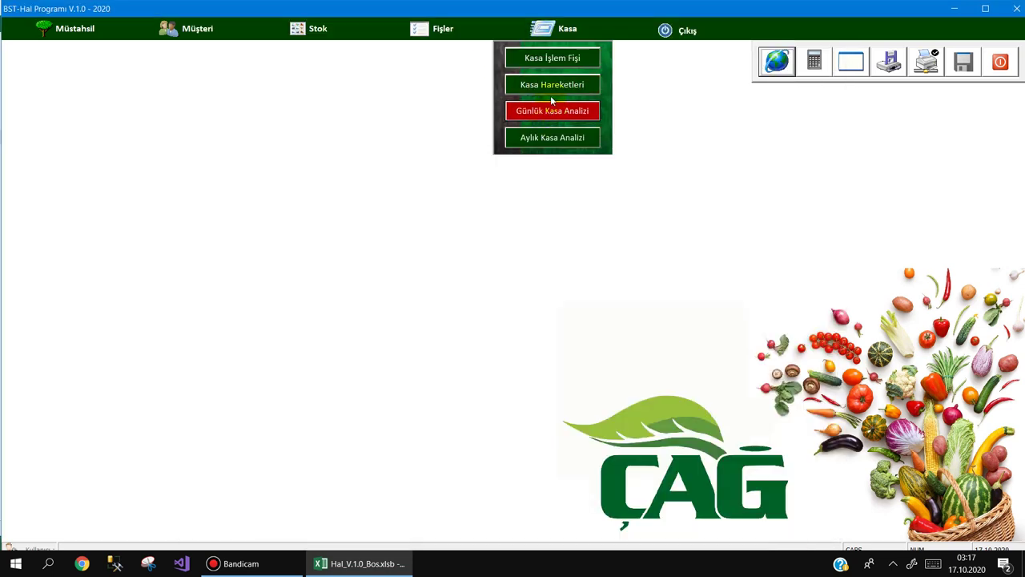
{"action": "left_click", "coordinate": [552, 89]}
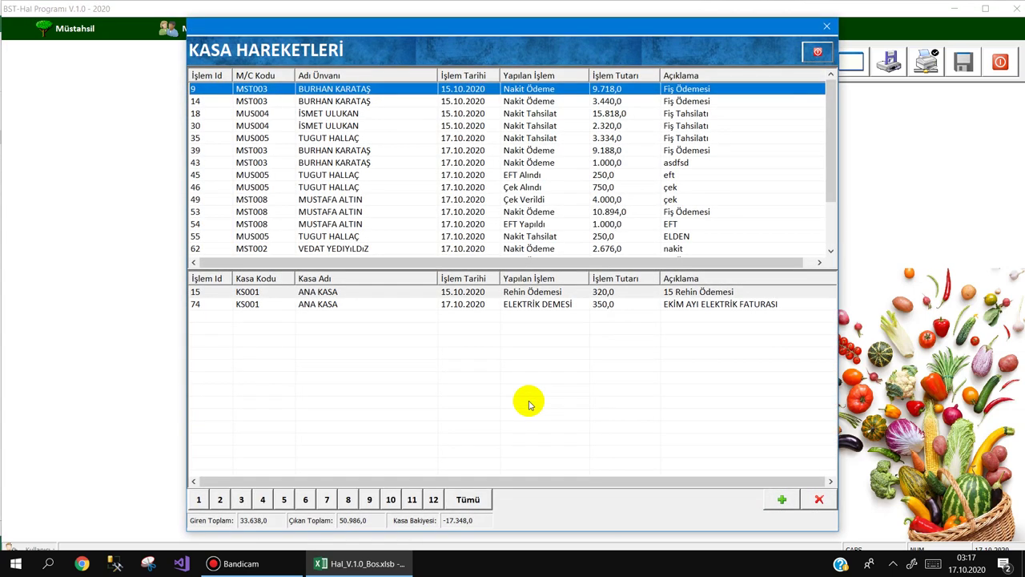
{"action": "left_click", "coordinate": [780, 503]}
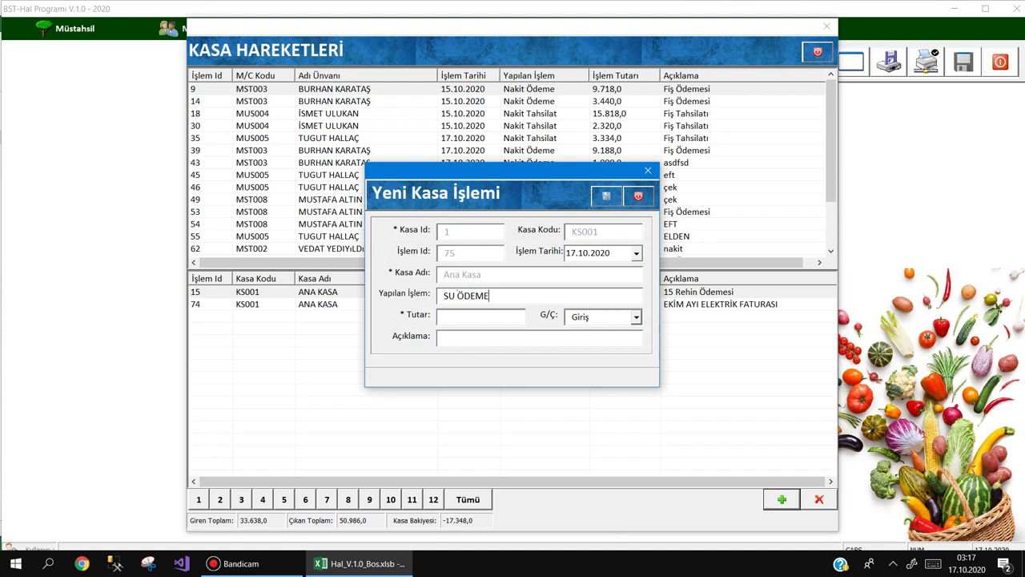
{"action": "left_click", "coordinate": [635, 254]}
{"action": "left_click", "coordinate": [595, 347]}
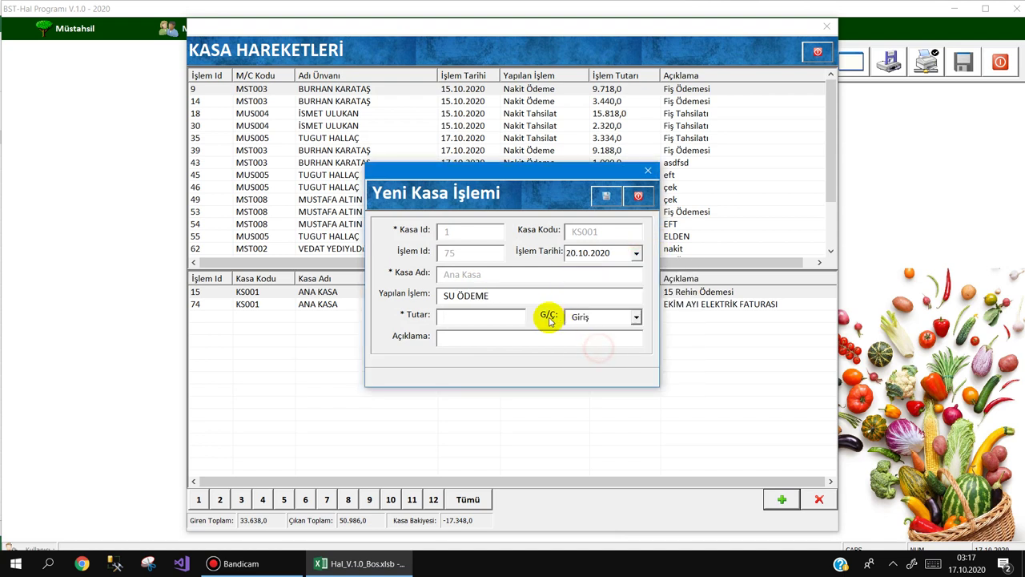
{"action": "left_click", "coordinate": [462, 320]}
{"action": "type", "text": "200"}
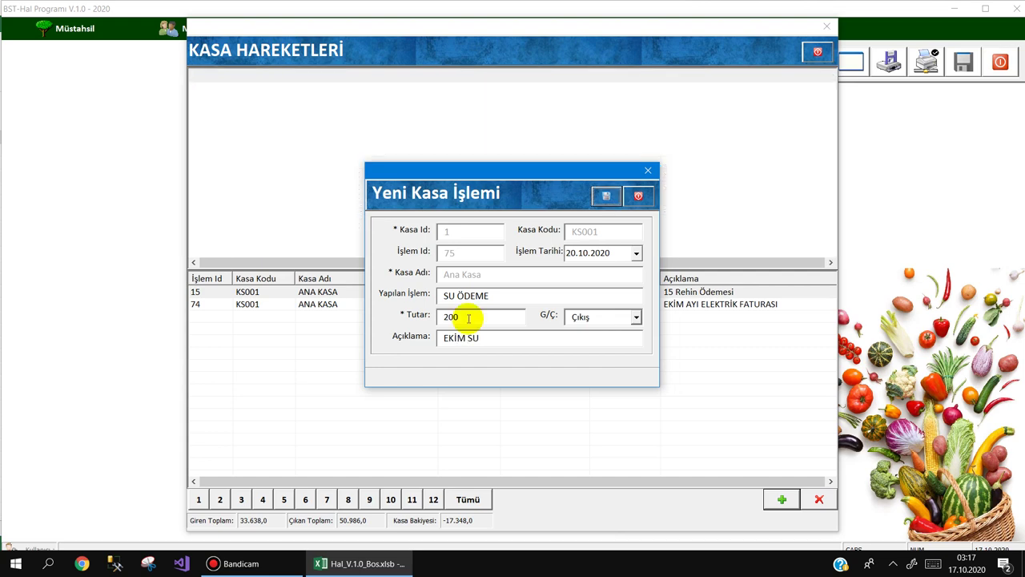
{"action": "key", "text": "Return"}
{"action": "key", "text": "Escape"}
{"action": "left_click", "coordinate": [553, 29]}
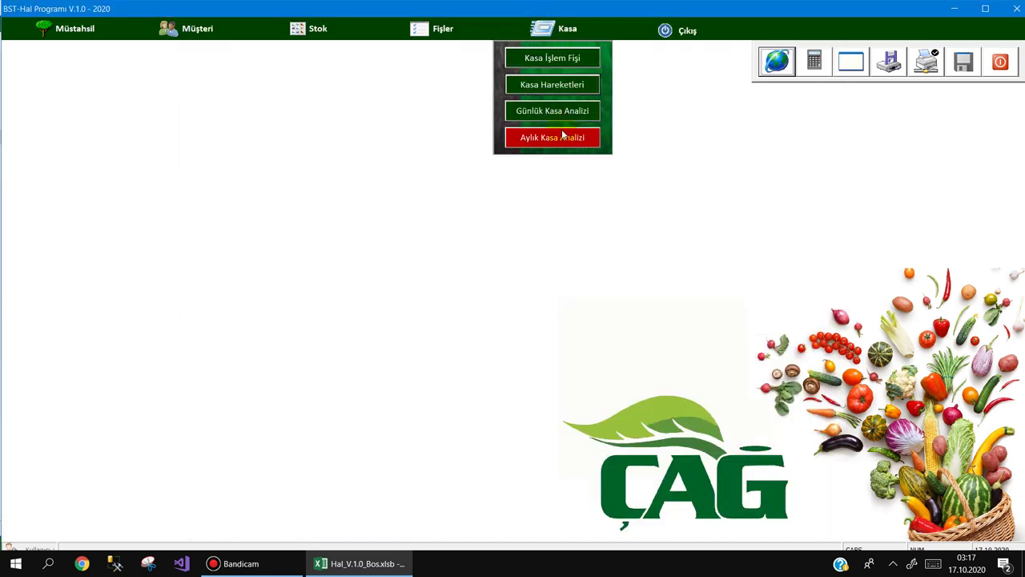
- Query the daily cash analysis for 20.10.2020, showing only the 200,0 SU ÖDEME
{"action": "left_click", "coordinate": [552, 111]}
{"action": "left_click", "coordinate": [350, 101]}
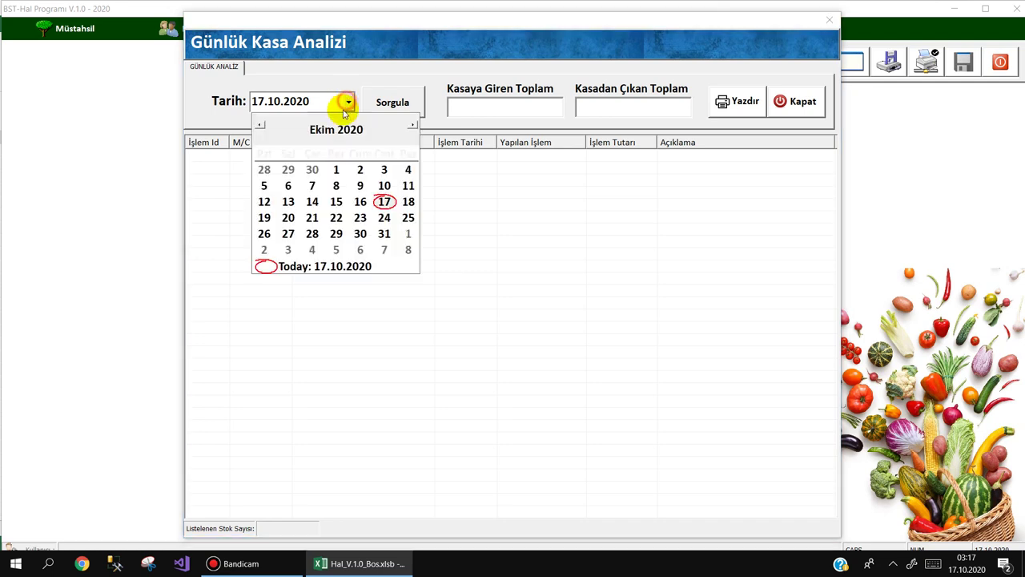
{"action": "left_click", "coordinate": [290, 220]}
{"action": "left_click", "coordinate": [393, 108]}
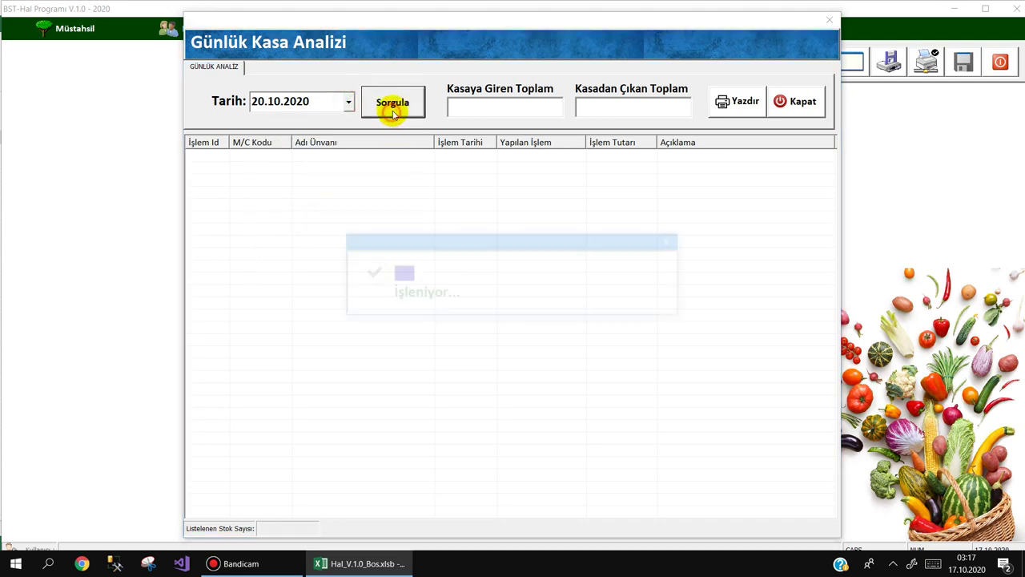
{"action": "left_click", "coordinate": [706, 308]}
{"action": "left_click", "coordinate": [504, 156]}
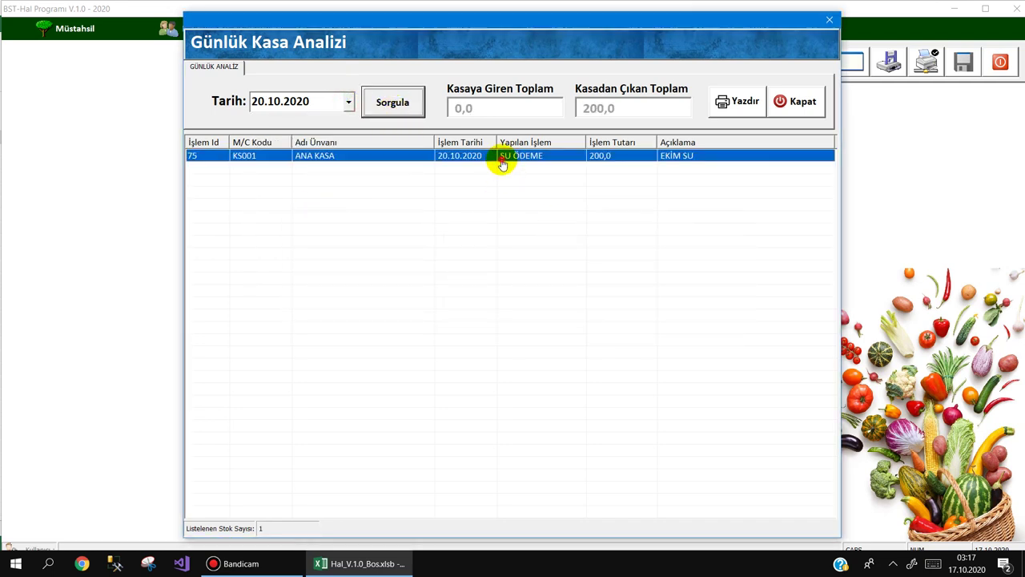
- Re-query 17.10.2020 and save the 16-entry daily cash report as the PDF KASA
{"action": "left_click", "coordinate": [349, 102]}
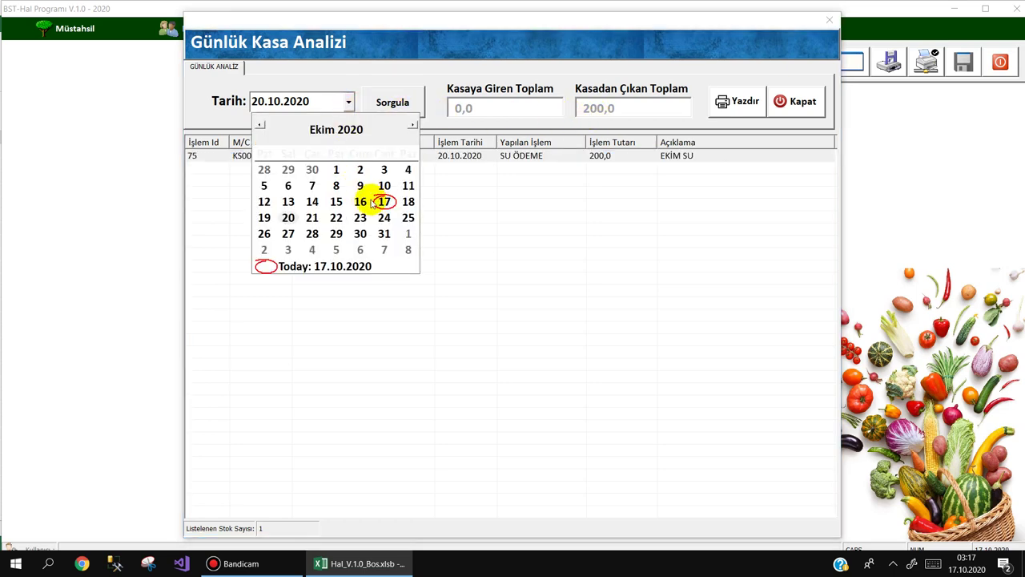
{"action": "left_click", "coordinate": [383, 202]}
{"action": "left_click", "coordinate": [393, 105]}
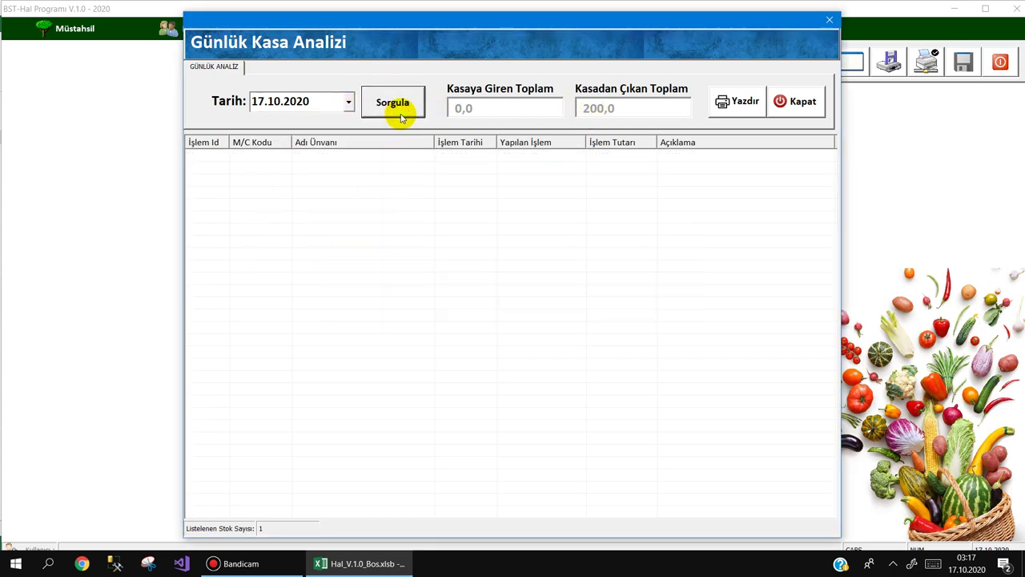
{"action": "left_click", "coordinate": [693, 308]}
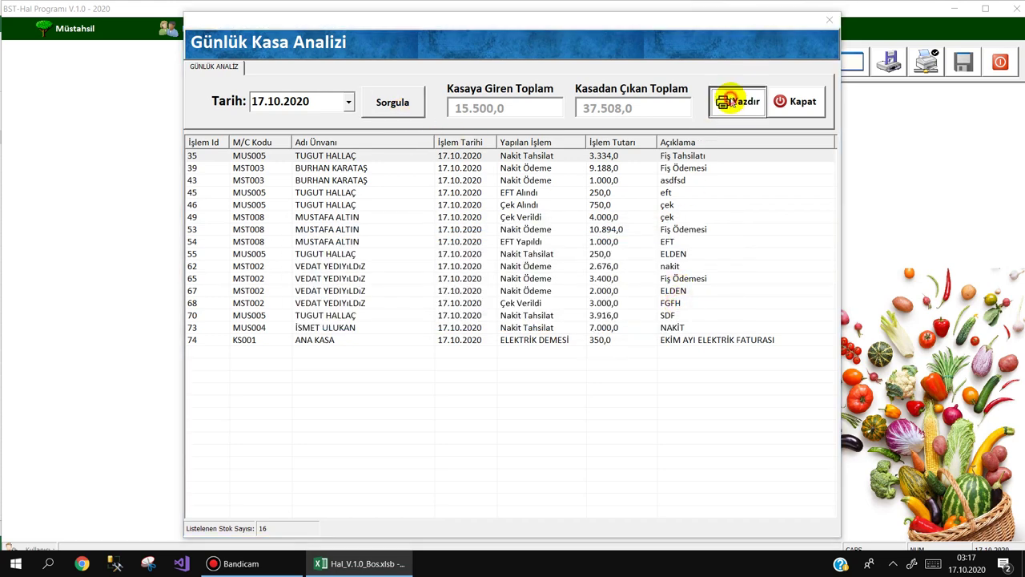
{"action": "left_click", "coordinate": [738, 101]}
{"action": "left_click", "coordinate": [487, 327]}
{"action": "type", "text": "KASA"}
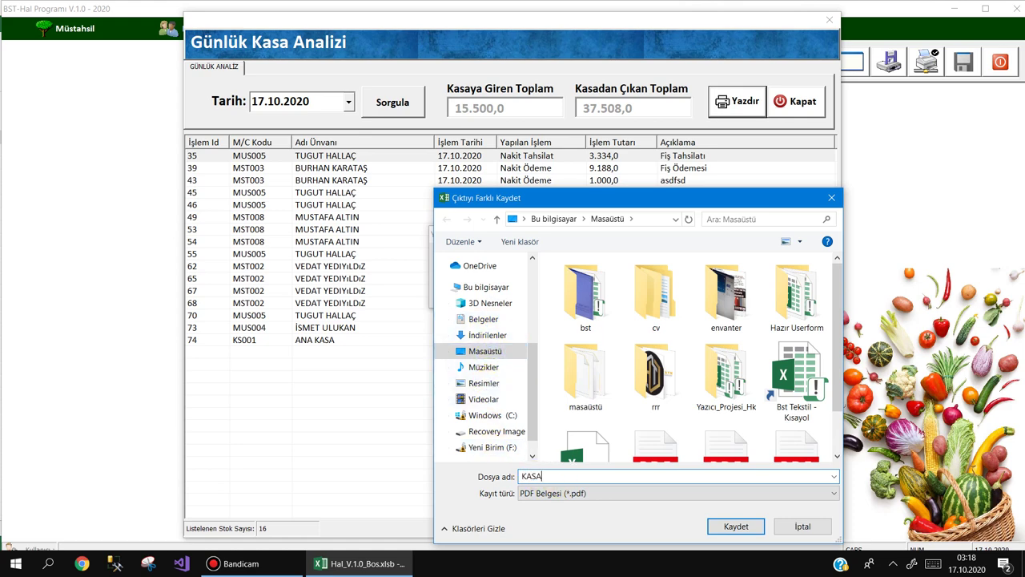
{"action": "key", "text": "Return"}
{"action": "key", "text": "Return"}
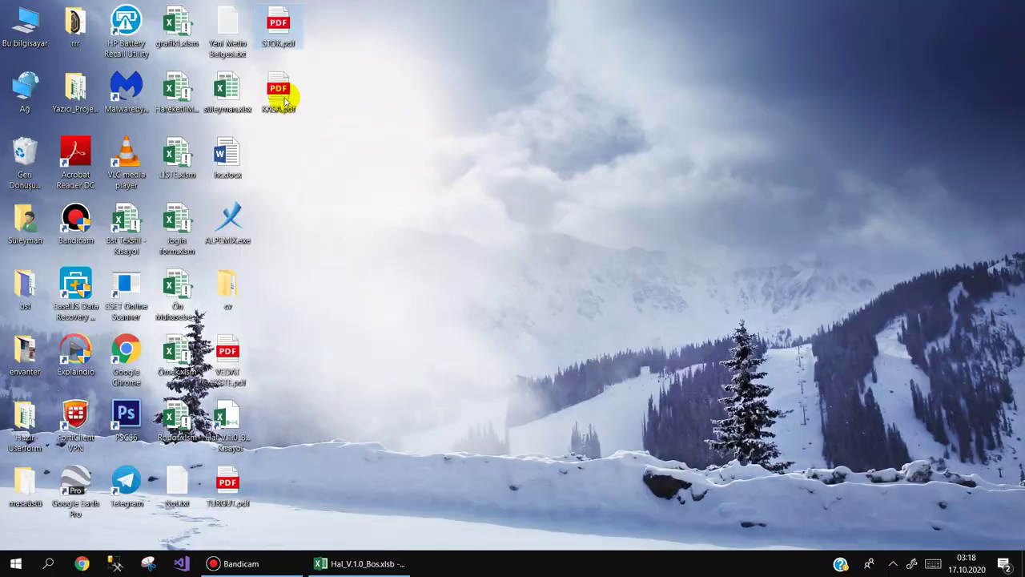
{"action": "double_click", "coordinate": [285, 99]}
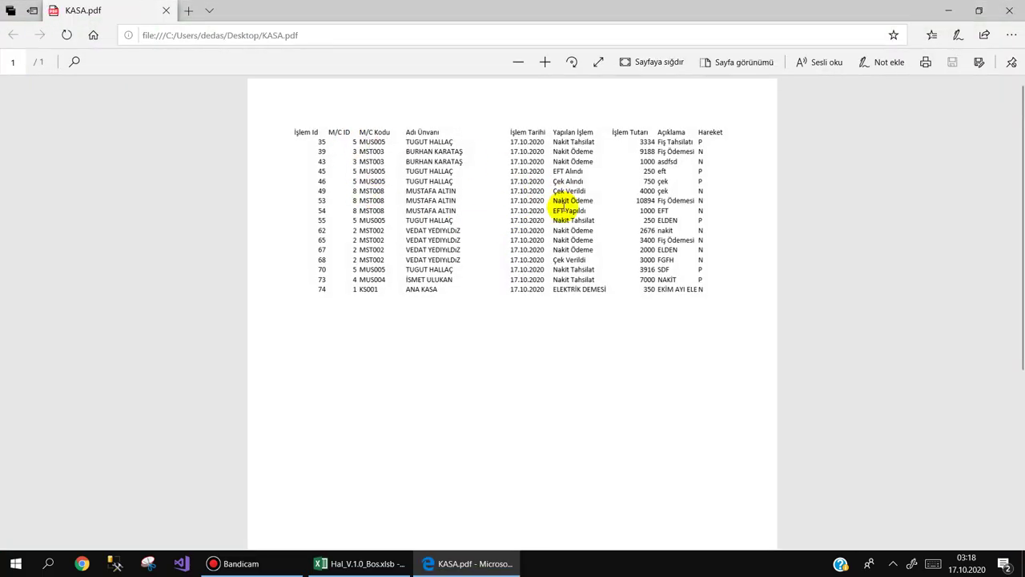
{"action": "left_click", "coordinate": [1020, 8]}
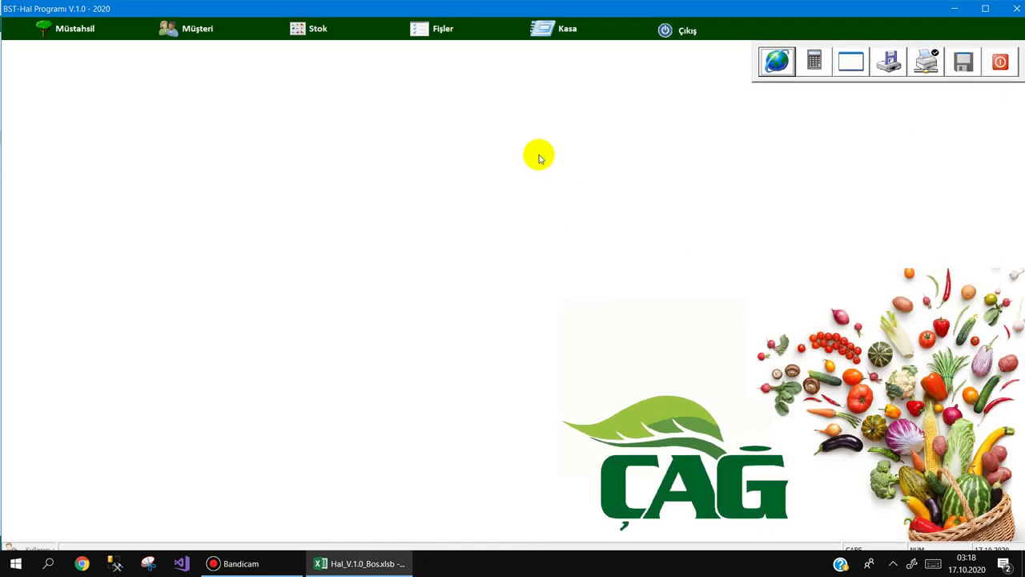
{"action": "left_click", "coordinate": [544, 29]}
{"action": "left_click", "coordinate": [536, 140]}
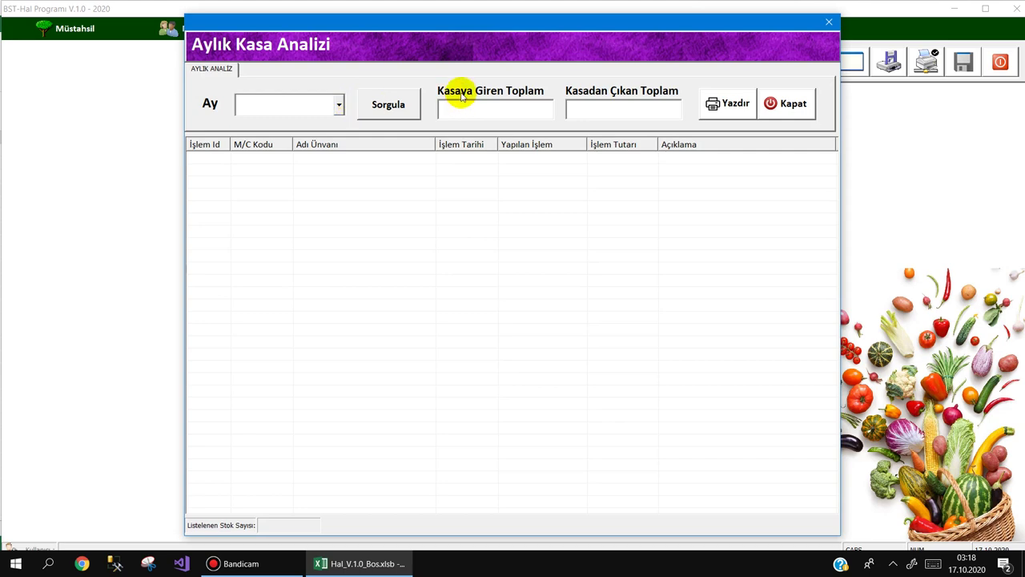
{"action": "key", "text": "Escape"}
{"action": "left_click", "coordinate": [544, 28]}
{"action": "left_click", "coordinate": [545, 108]}
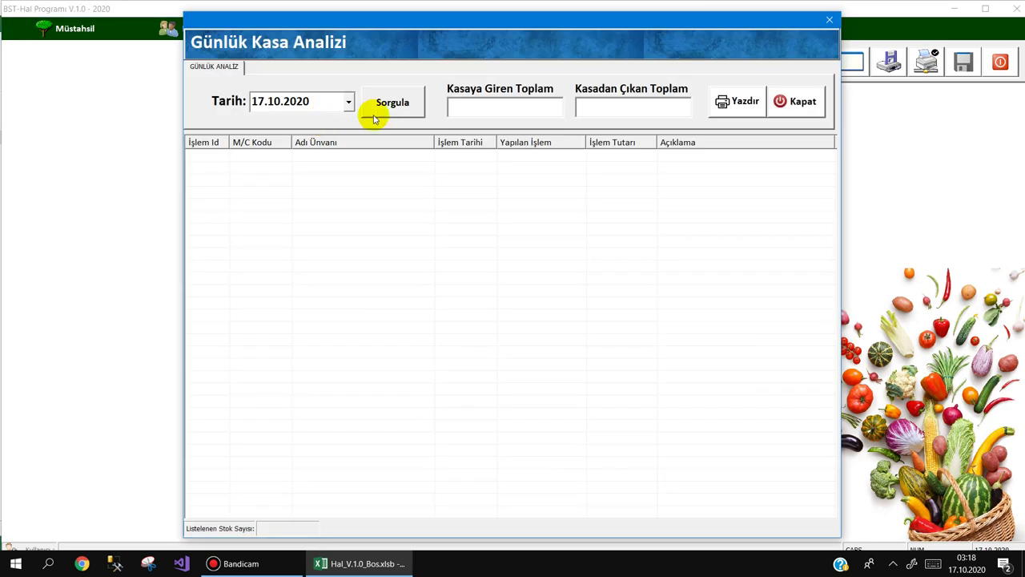
{"action": "left_click", "coordinate": [373, 118]}
{"action": "key", "text": "Return"}
{"action": "key", "text": "Escape"}
{"action": "left_click", "coordinate": [567, 28]}
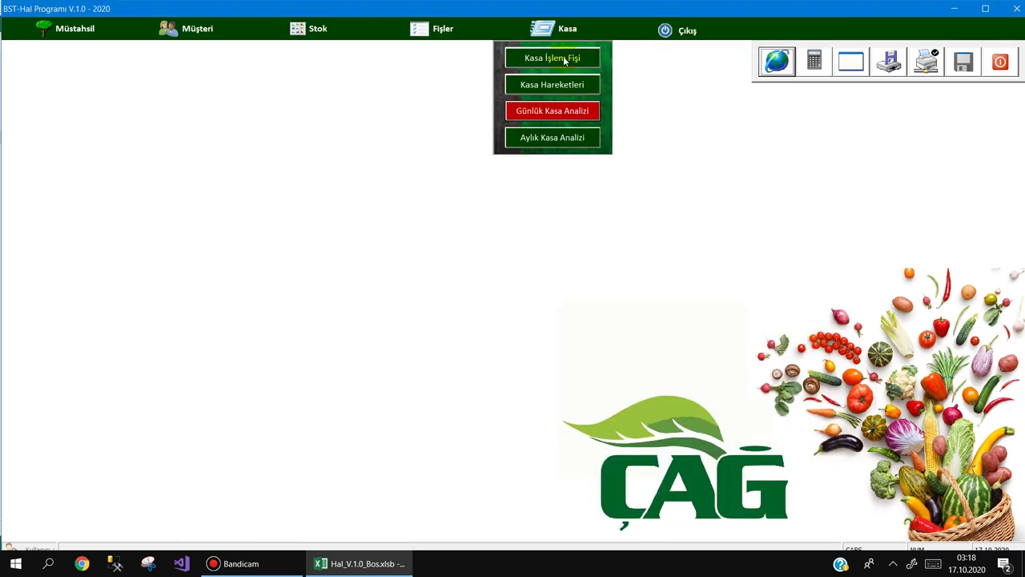
{"action": "left_click", "coordinate": [550, 138]}
{"action": "left_click", "coordinate": [339, 104]}
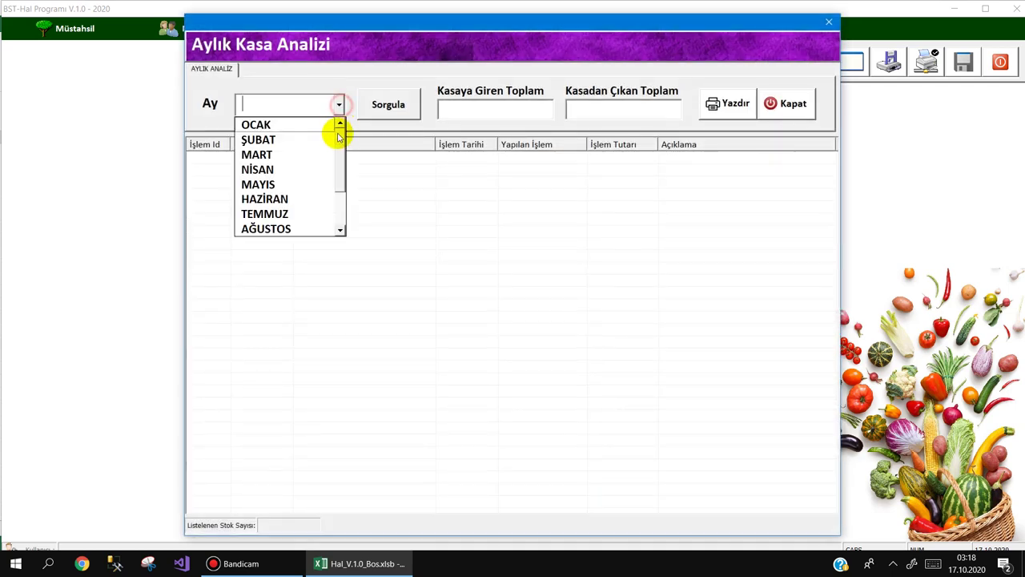
{"action": "left_click_drag", "start_coordinate": [339, 144], "coordinate": [334, 213]}
{"action": "left_click", "coordinate": [280, 199]}
{"action": "left_click", "coordinate": [392, 105]}
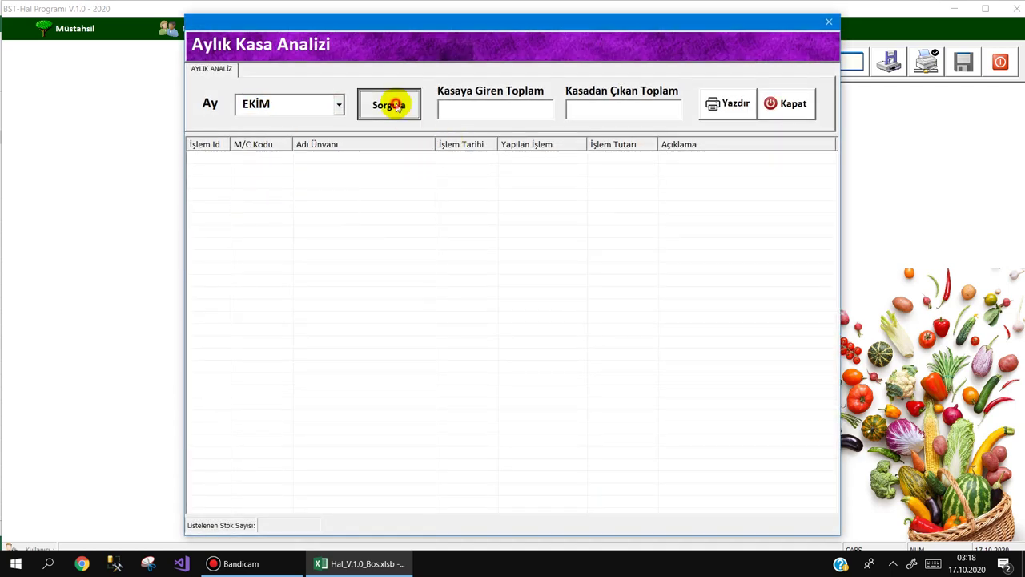
{"action": "left_click", "coordinate": [679, 305]}
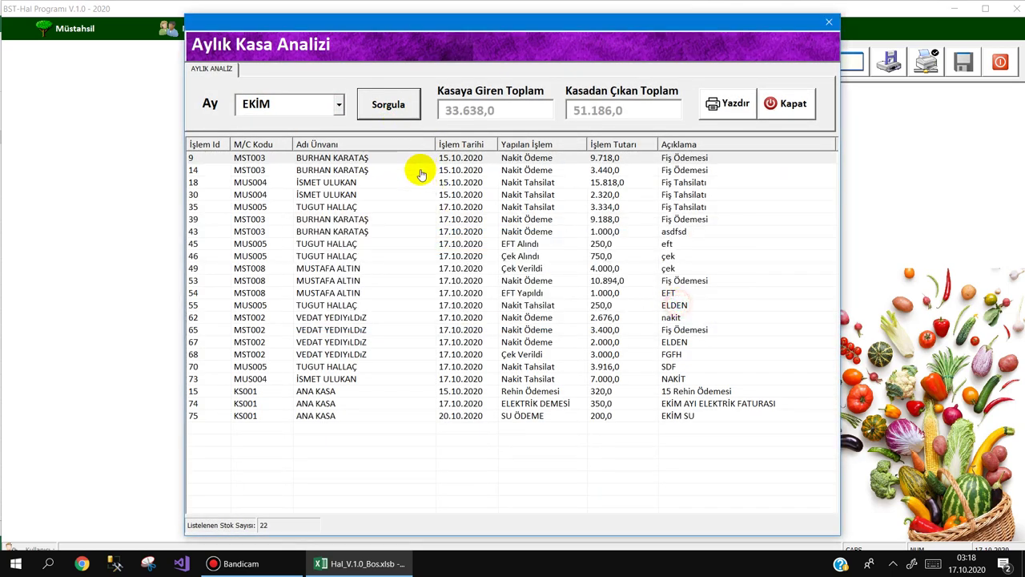
{"action": "left_click", "coordinate": [337, 104]}
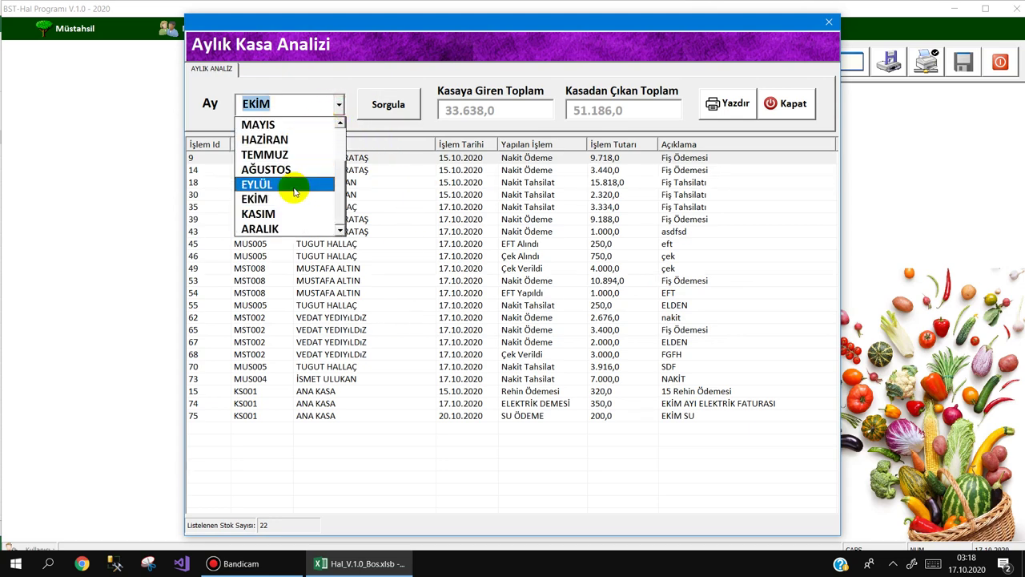
{"action": "left_click", "coordinate": [295, 192]}
{"action": "left_click", "coordinate": [375, 112]}
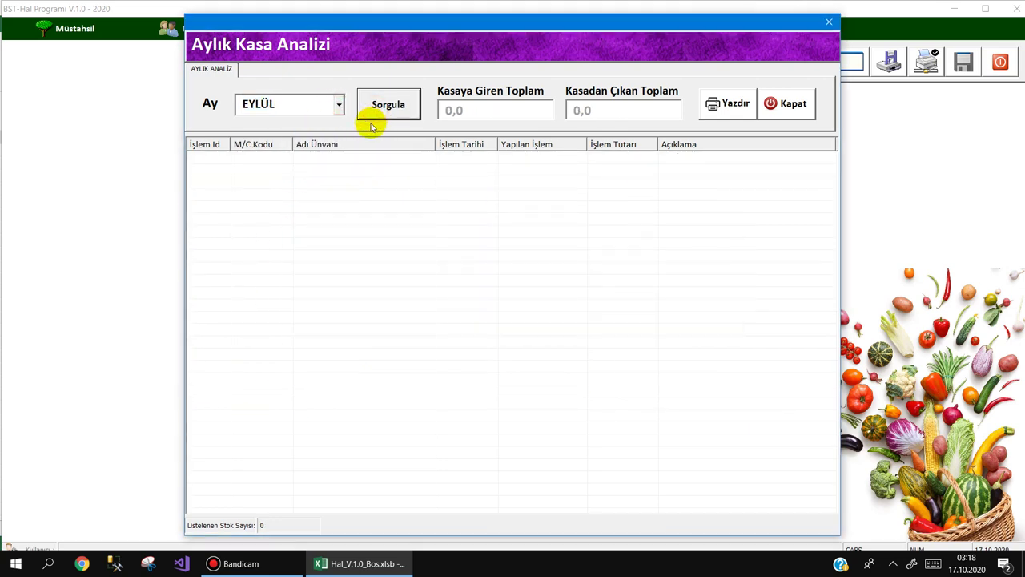
{"action": "key", "text": "Escape"}
{"action": "left_click", "coordinate": [589, 29]}
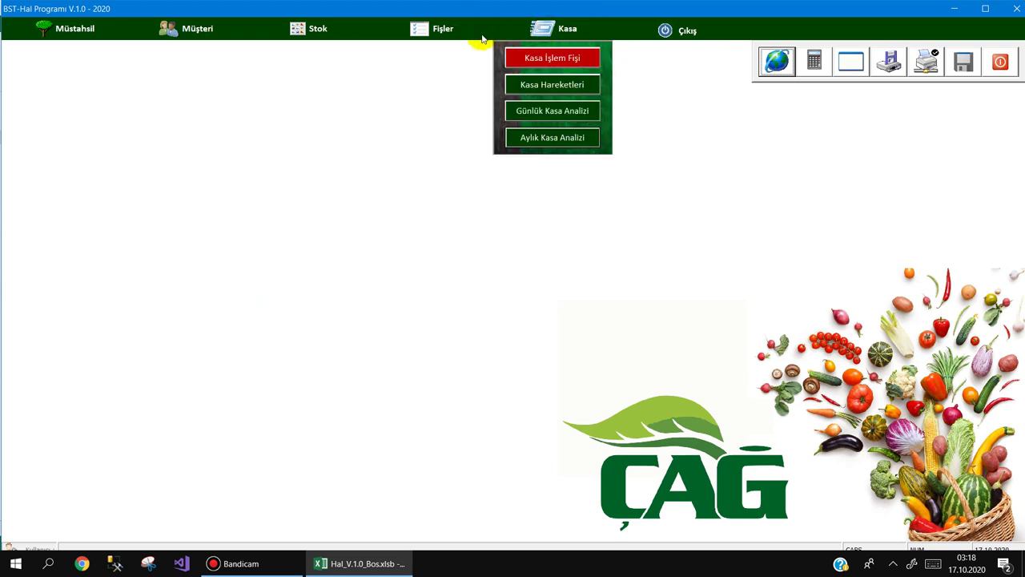
{"action": "mouse_move", "coordinate": [423, 29]}
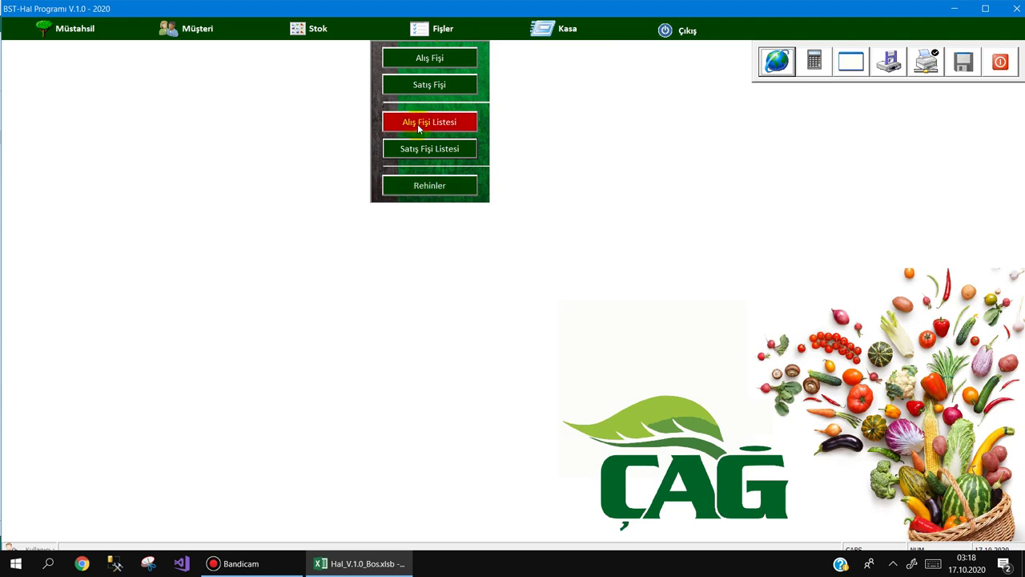
{"action": "left_click", "coordinate": [421, 148]}
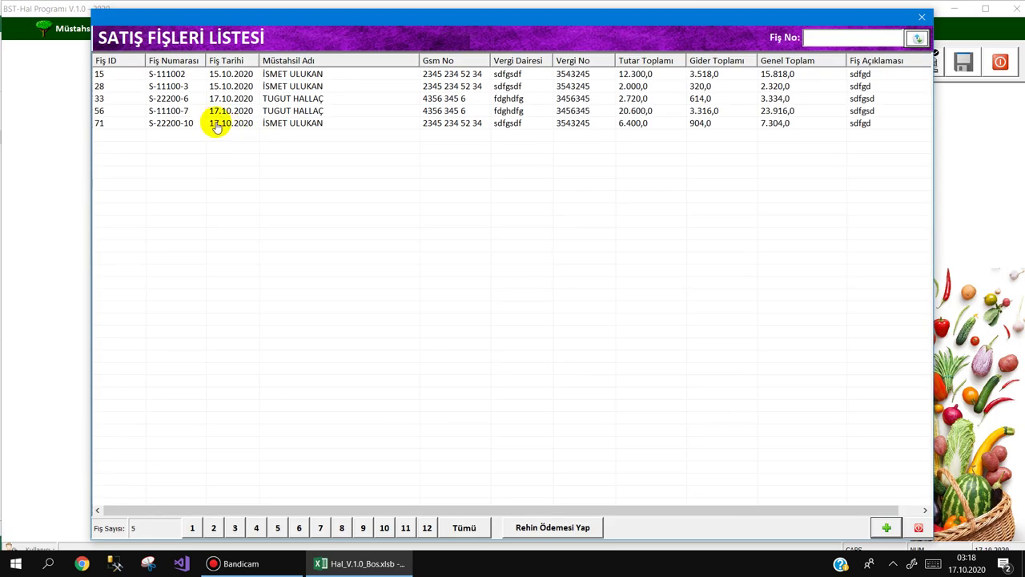
{"action": "left_click", "coordinate": [213, 125]}
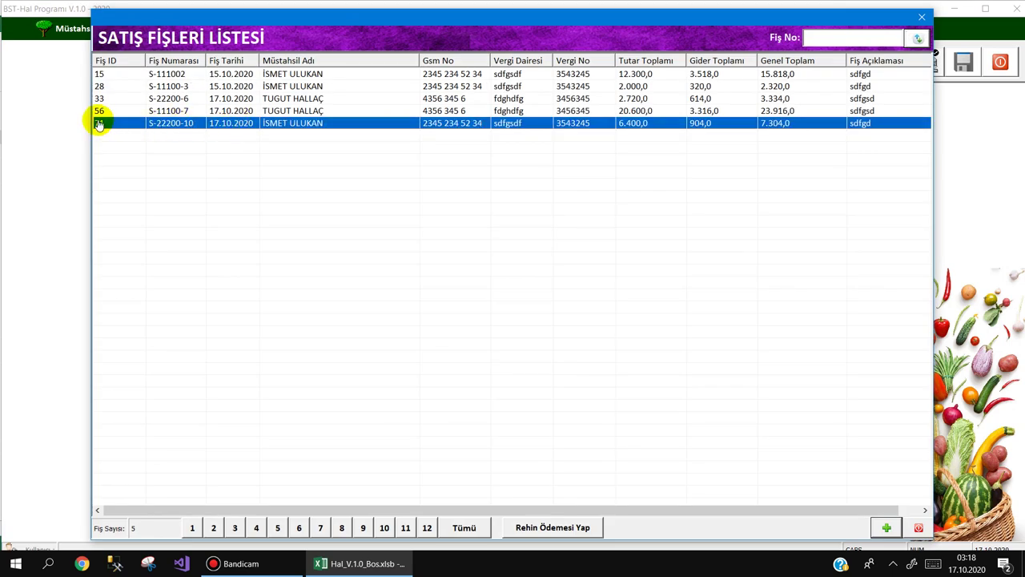
{"action": "double_click", "coordinate": [341, 125]}
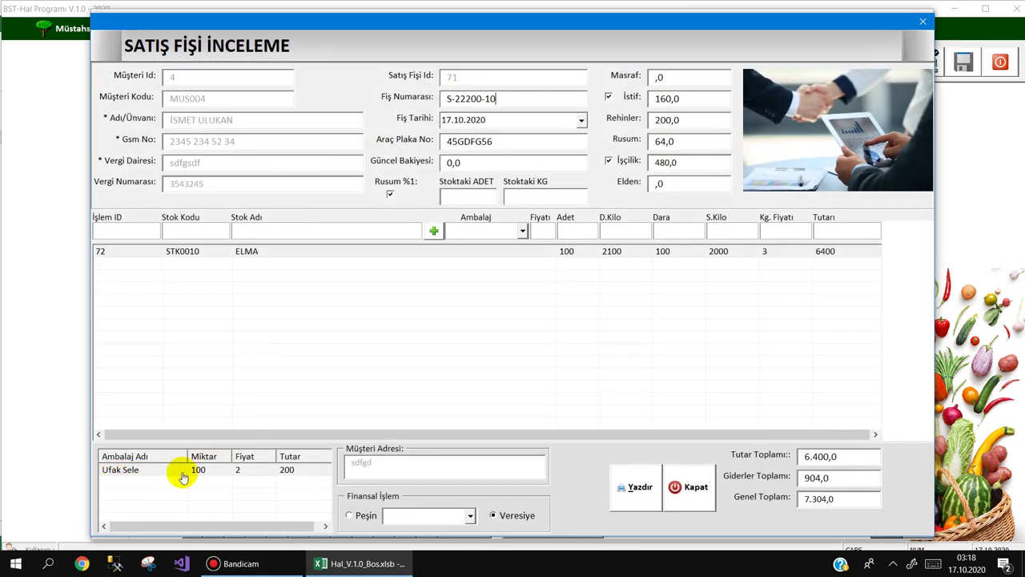
{"action": "key", "text": "Escape"}
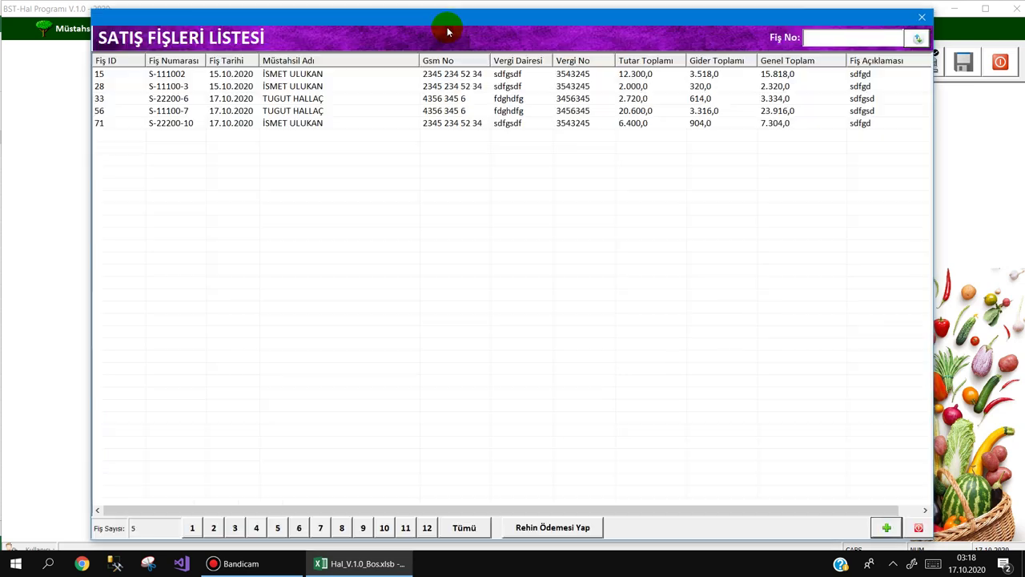
{"action": "key", "text": "Escape"}
{"action": "left_click", "coordinate": [430, 186]}
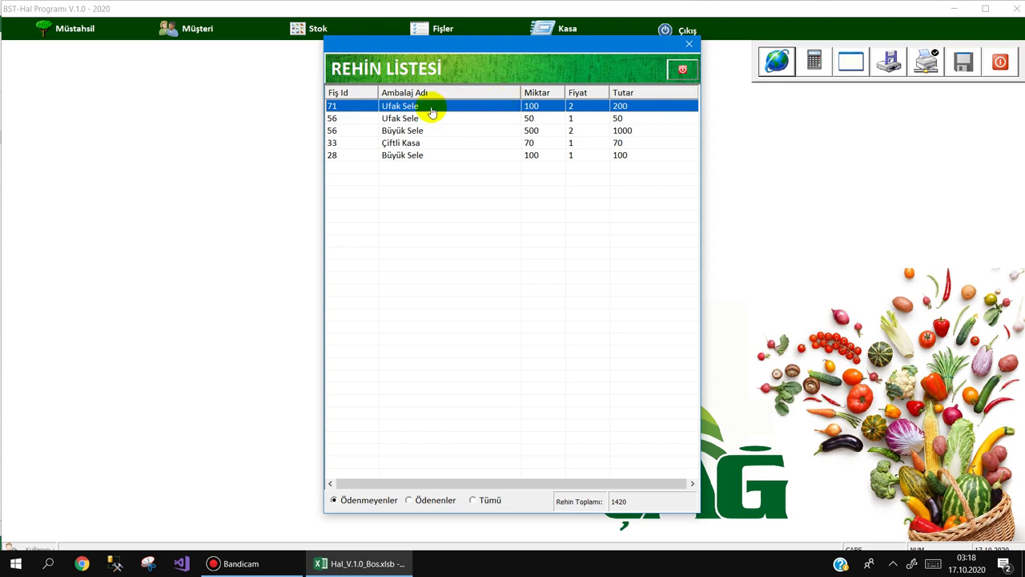
- Pay the deposits on sales receipt 71
{"action": "key", "text": "Escape"}
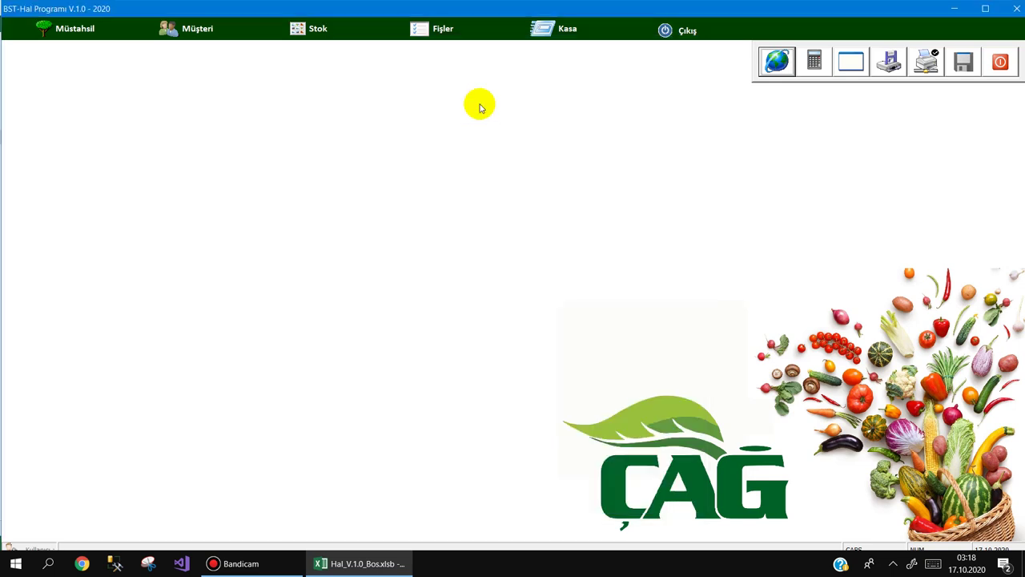
{"action": "left_click", "coordinate": [445, 28]}
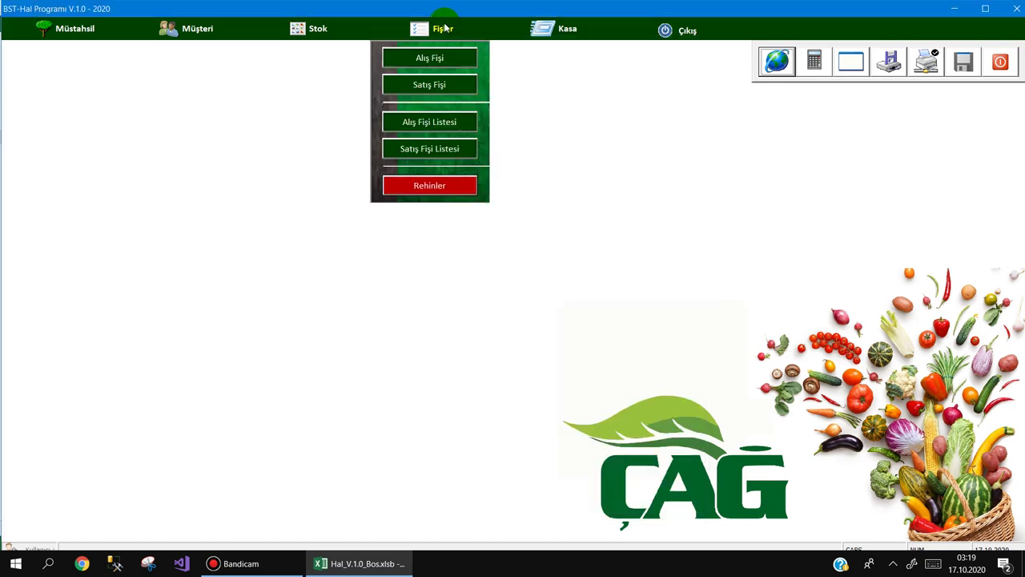
{"action": "left_click", "coordinate": [417, 149]}
{"action": "left_click", "coordinate": [265, 75]}
{"action": "left_click", "coordinate": [230, 124]}
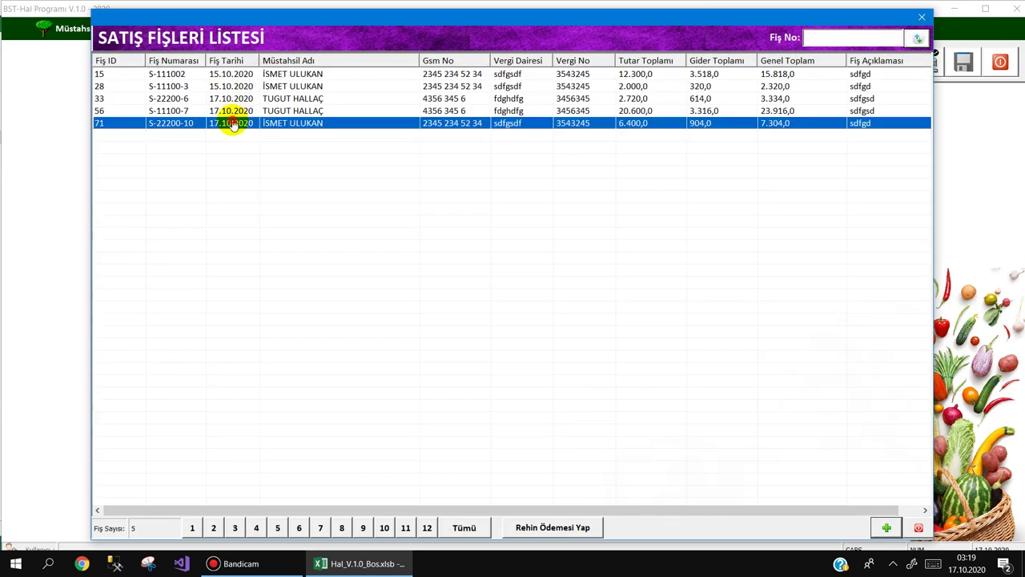
{"action": "left_click", "coordinate": [539, 527]}
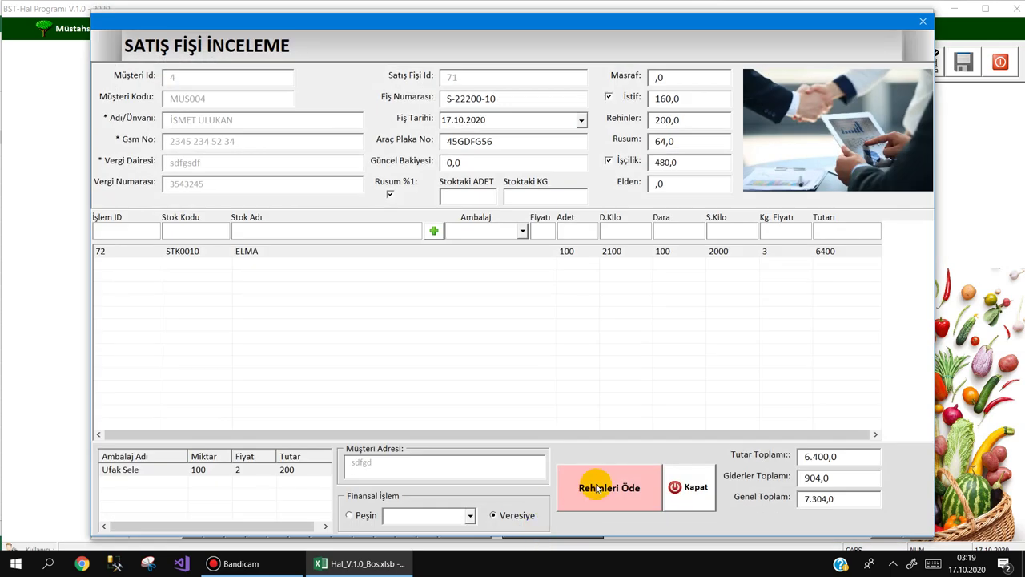
{"action": "left_click", "coordinate": [597, 488]}
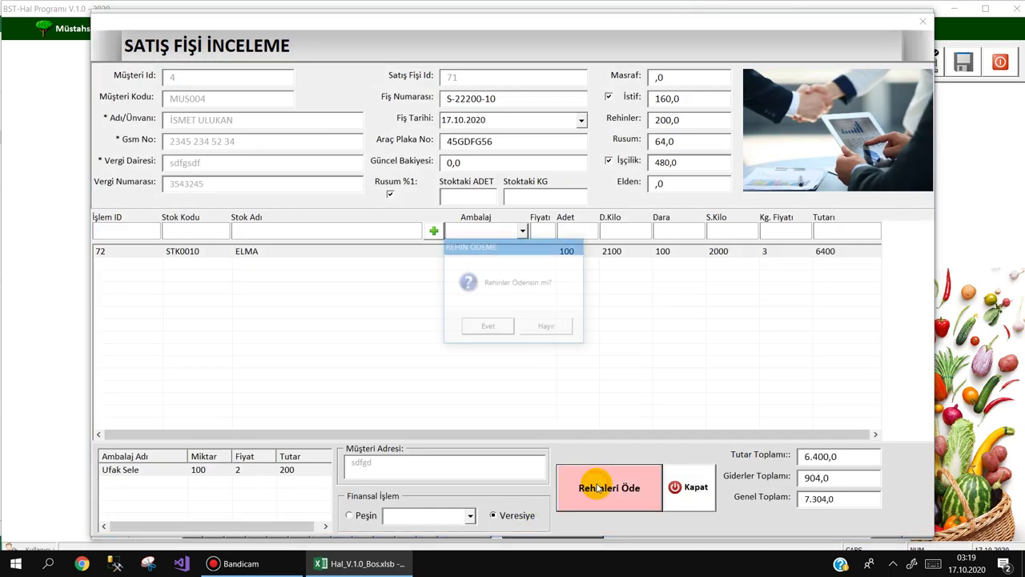
{"action": "left_click", "coordinate": [486, 333]}
{"action": "left_click", "coordinate": [704, 311]}
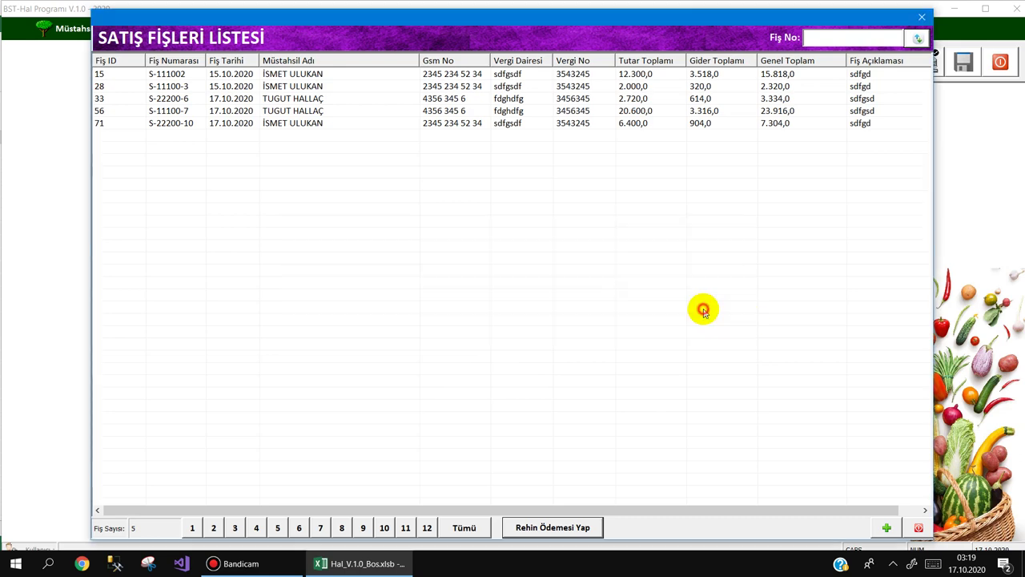
- Check the 200,0 Rehin Ödemesi entry for receipt 71 in the cash movements
{"action": "left_click", "coordinate": [553, 86]}
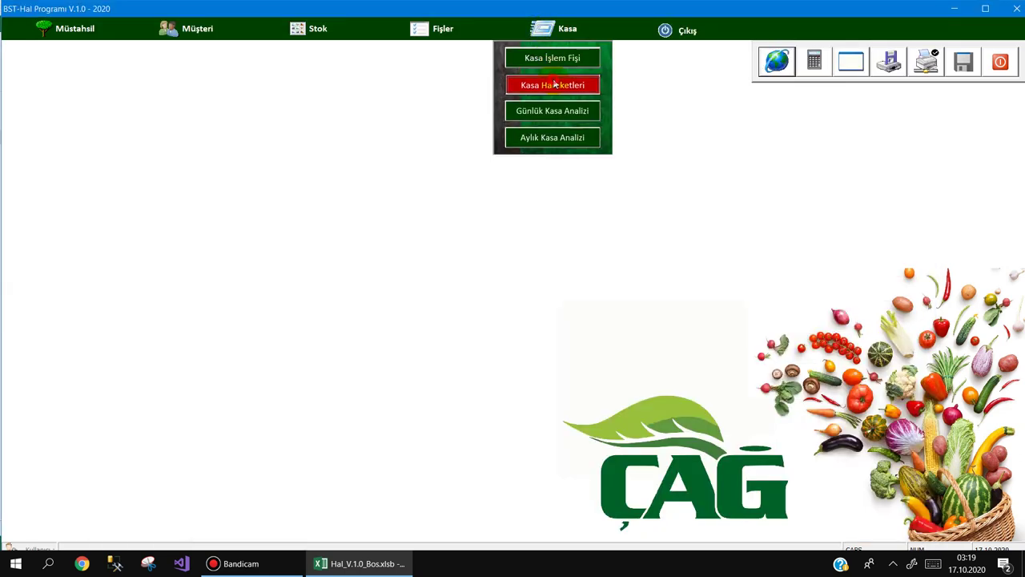
{"action": "left_click", "coordinate": [436, 328]}
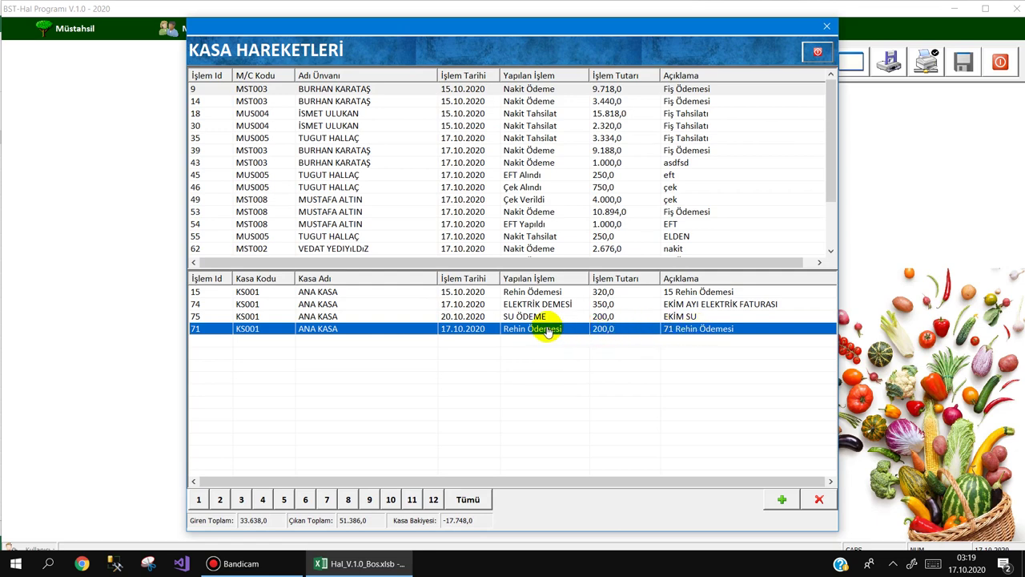
{"action": "key", "text": "Escape"}
- Review the Büyük Sele and Ufak Sele entries in the Rehinler deposit list
{"action": "mouse_move", "coordinate": [436, 29]}
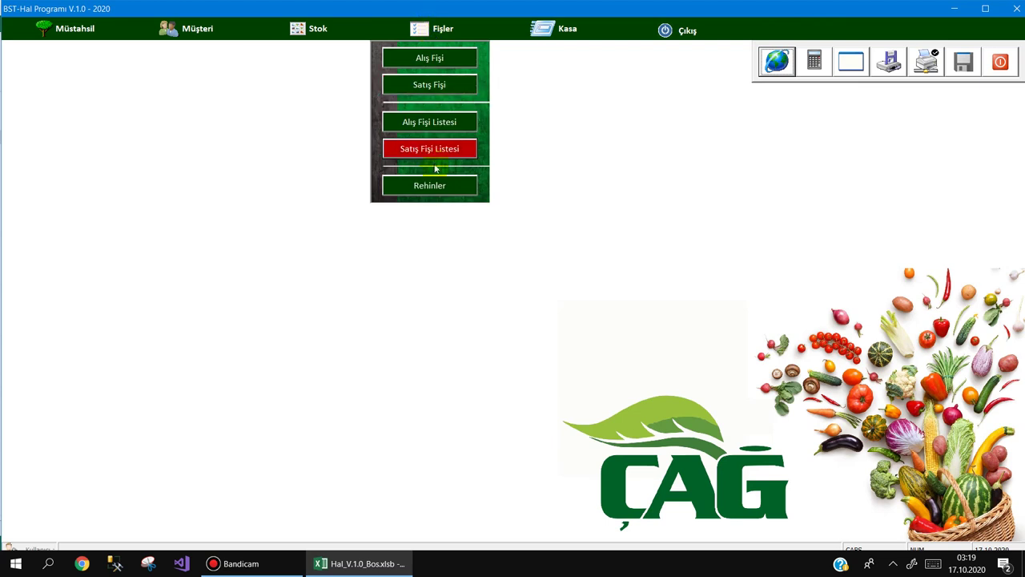
{"action": "left_click", "coordinate": [435, 188]}
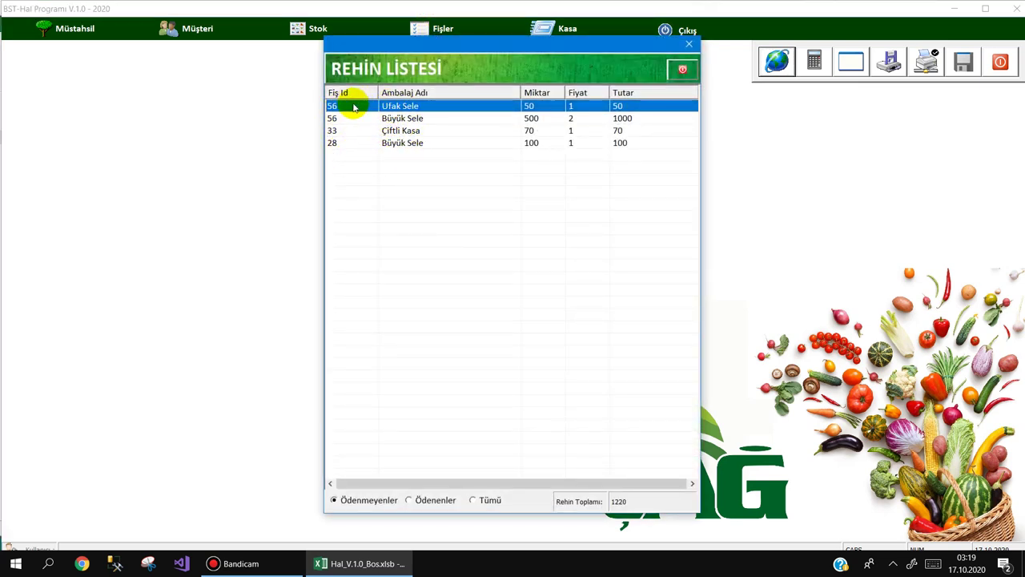
{"action": "left_click", "coordinate": [357, 118]}
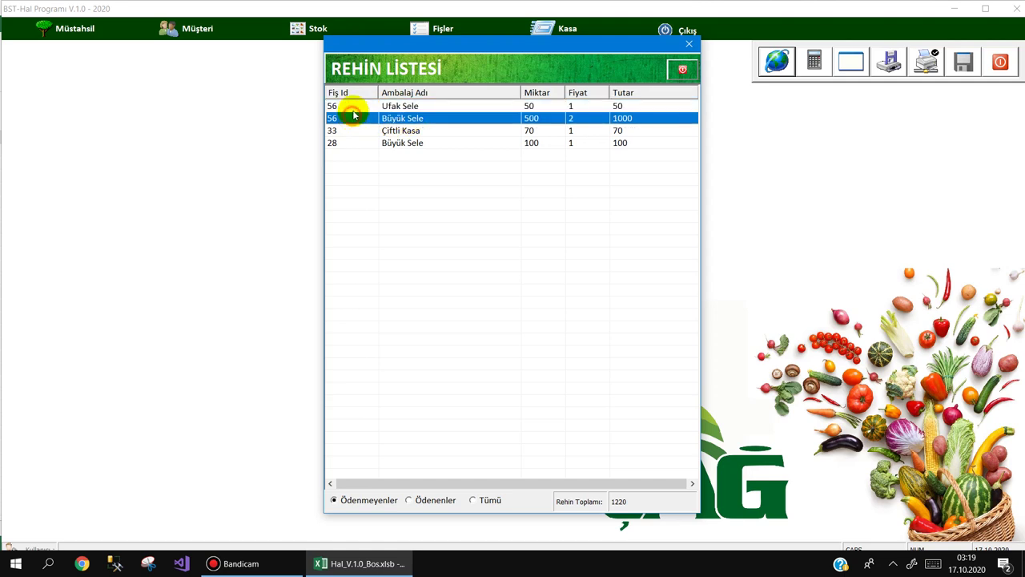
{"action": "left_click", "coordinate": [362, 106]}
{"action": "left_click", "coordinate": [625, 118]}
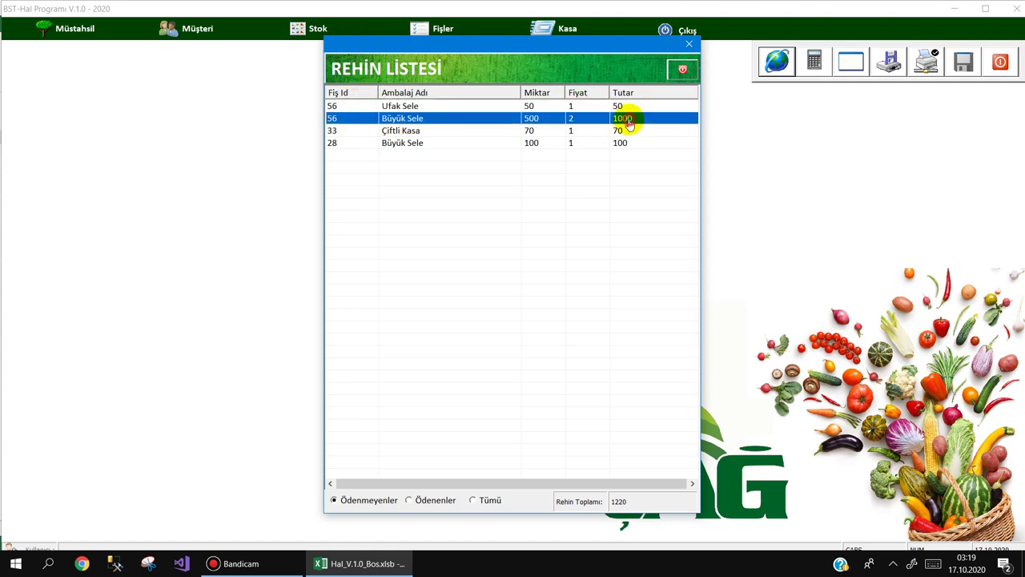
{"action": "left_click", "coordinate": [618, 105]}
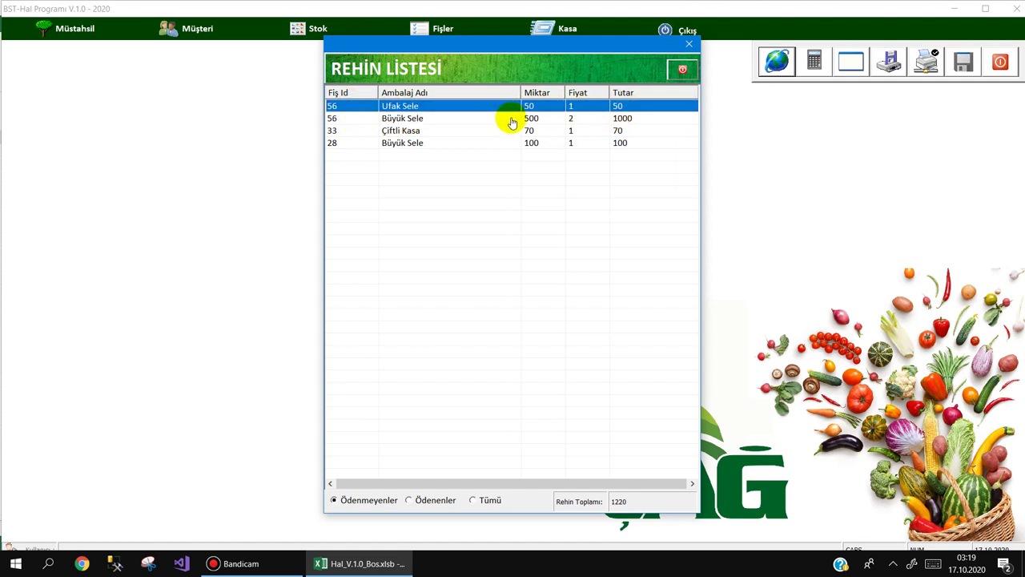
{"action": "left_click", "coordinate": [539, 119]}
{"action": "left_click", "coordinate": [535, 107]}
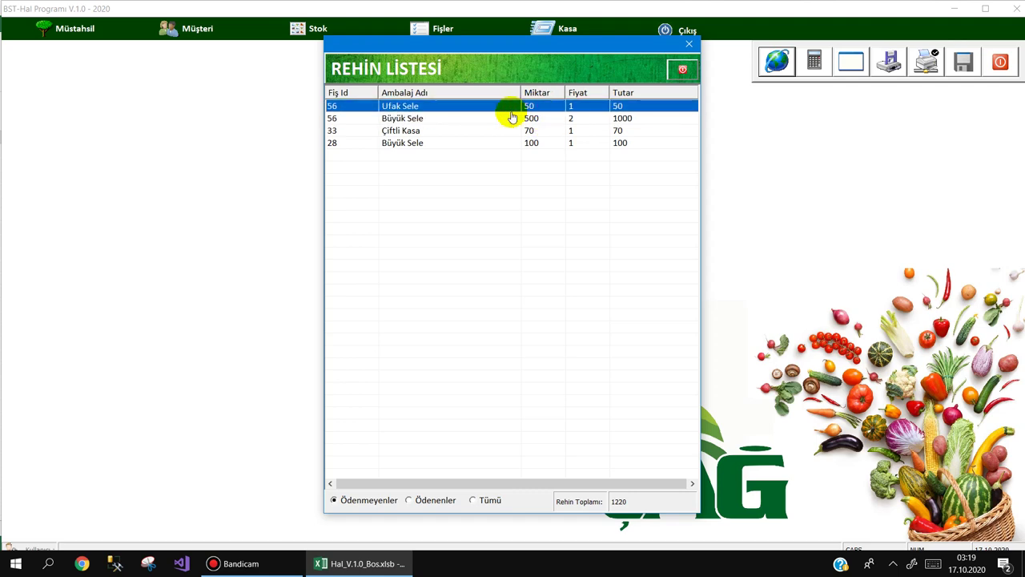
{"action": "left_click", "coordinate": [425, 31]}
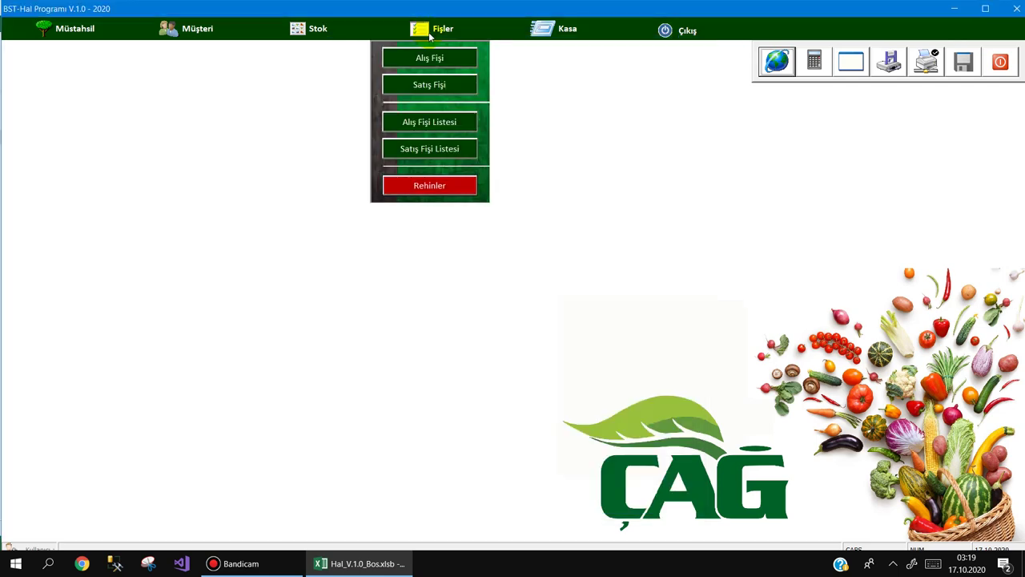
- In the Satış Fişi Listesi, inspect receipt 71 and confirm its deposits are already paid
{"action": "left_click", "coordinate": [433, 146]}
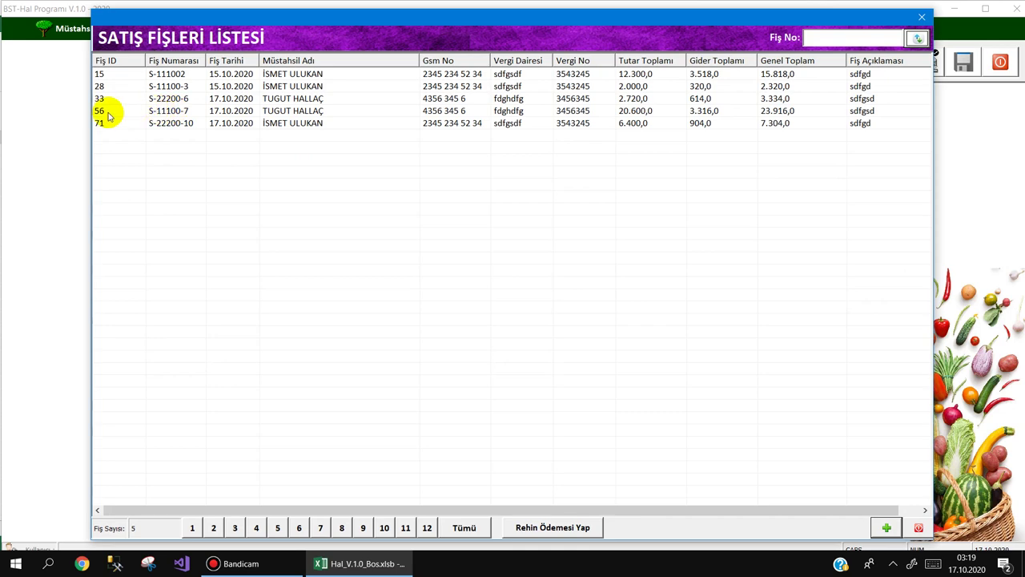
{"action": "left_click", "coordinate": [101, 115]}
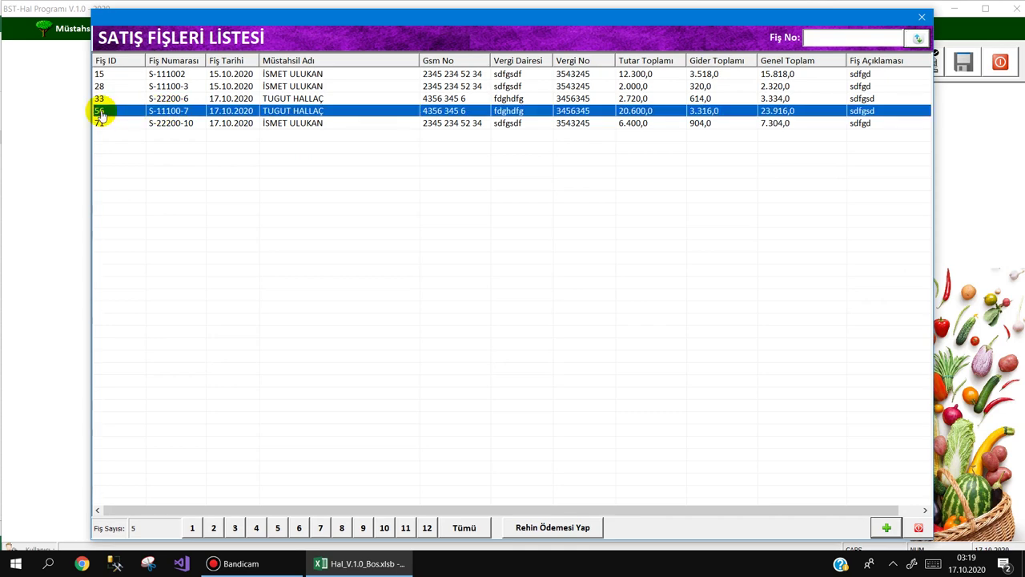
{"action": "double_click", "coordinate": [103, 125]}
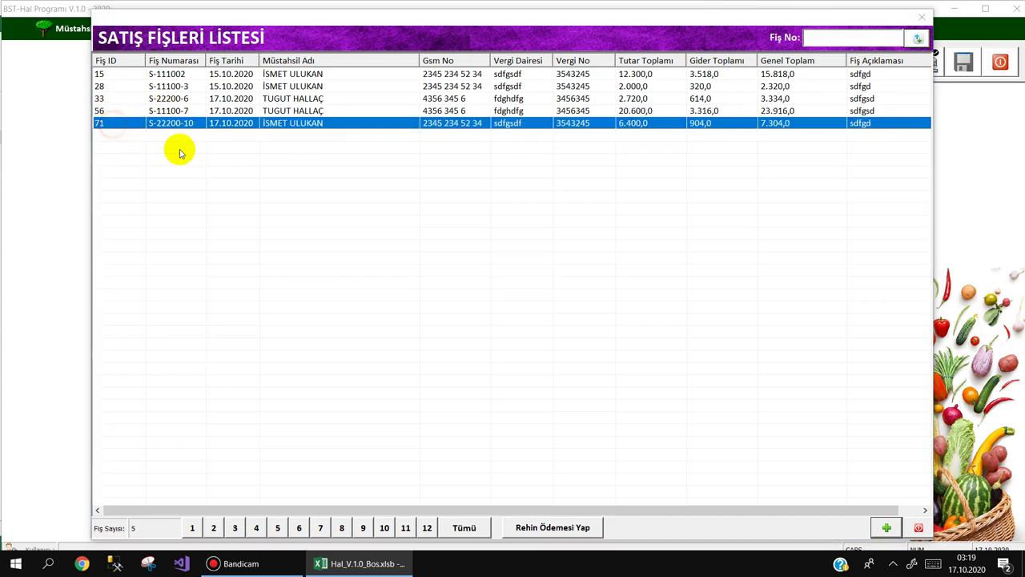
{"action": "key", "text": "Escape"}
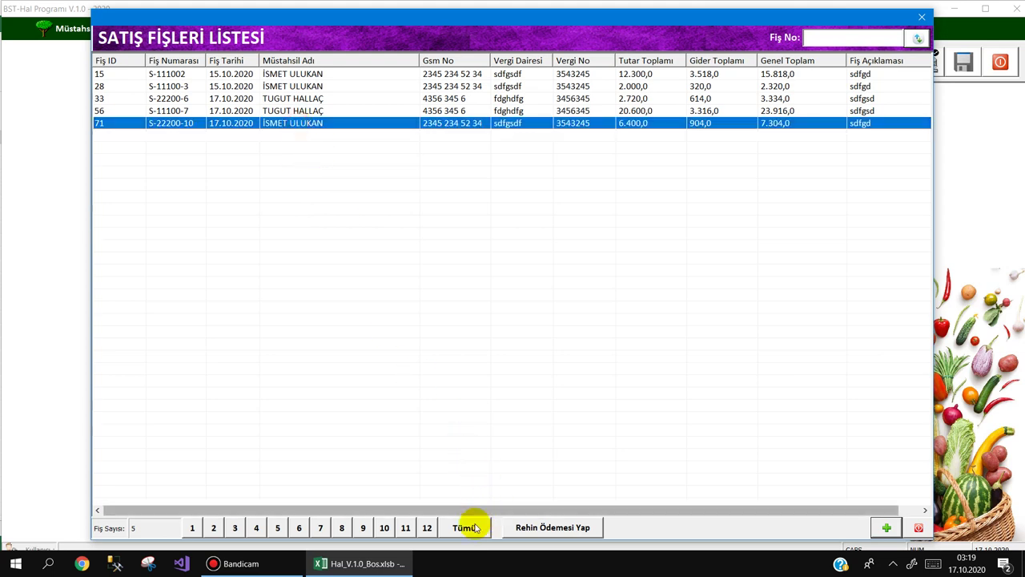
{"action": "left_click", "coordinate": [537, 529]}
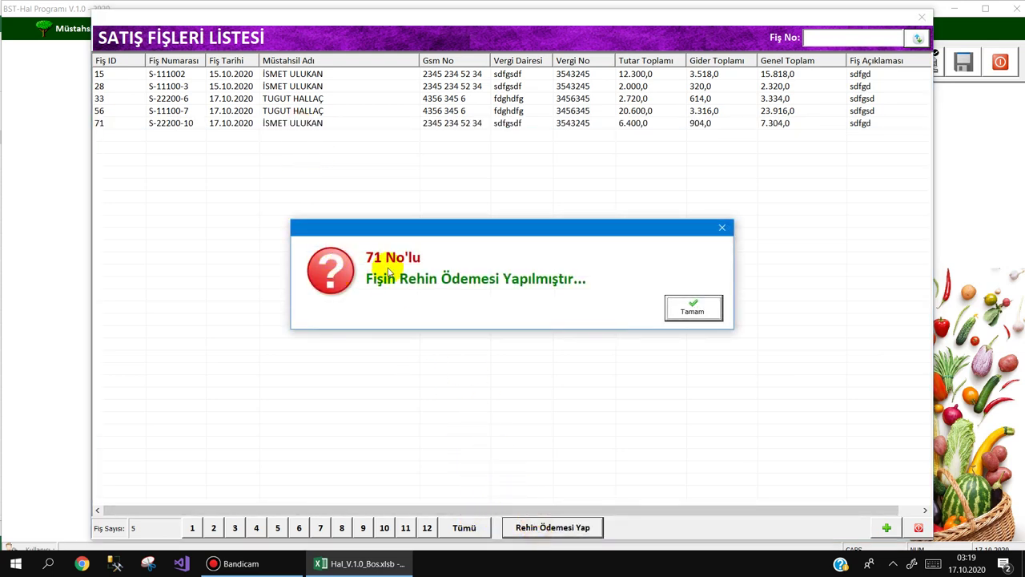
{"action": "key", "text": "Return"}
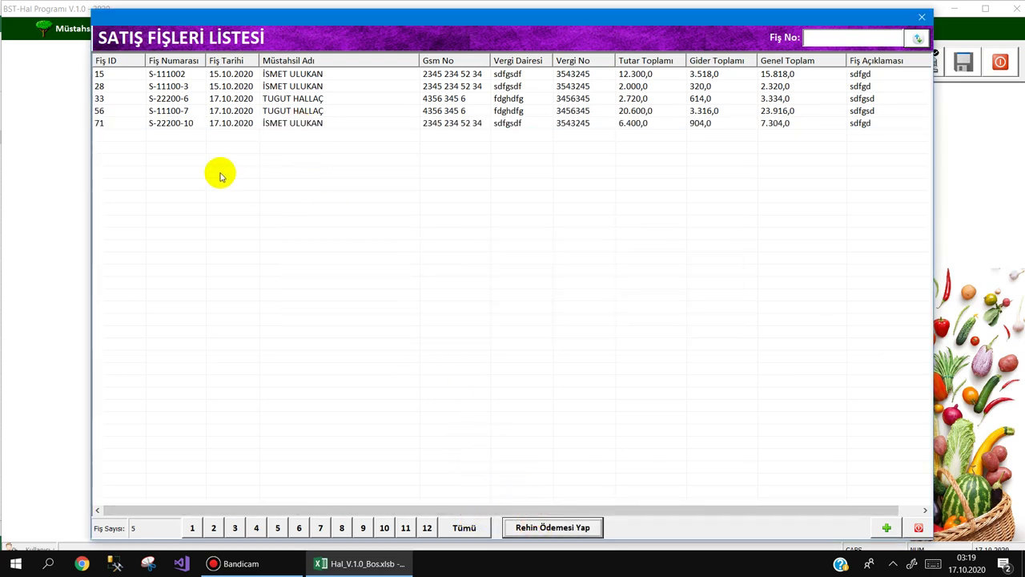
- Pay receipt 56's deposits via Rehin Ödemesi Yap, Rehinleri Öde, and confirm with Evet
{"action": "left_click", "coordinate": [137, 111]}
{"action": "left_click", "coordinate": [526, 528]}
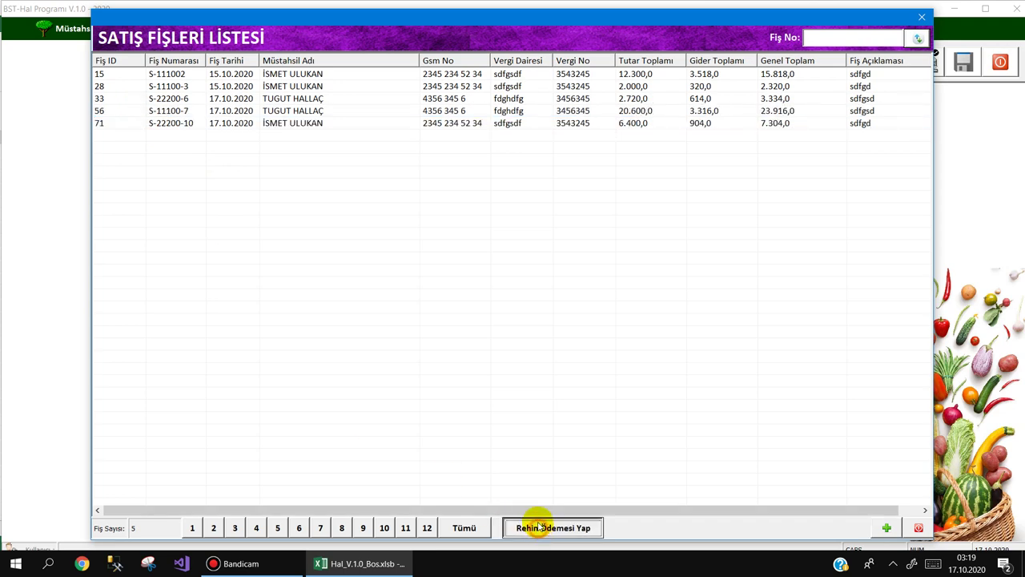
{"action": "left_click", "coordinate": [613, 488]}
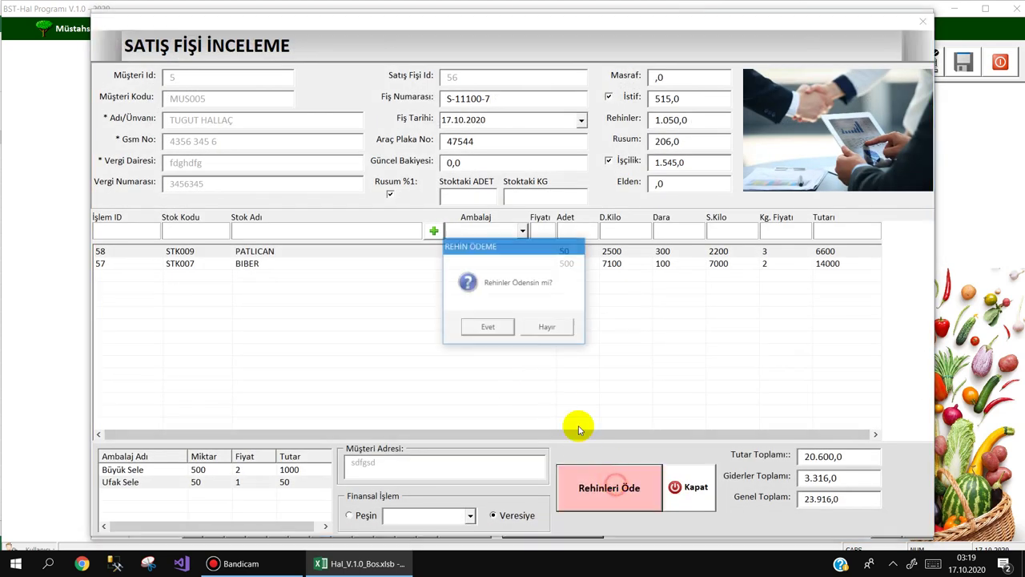
{"action": "left_click", "coordinate": [483, 326]}
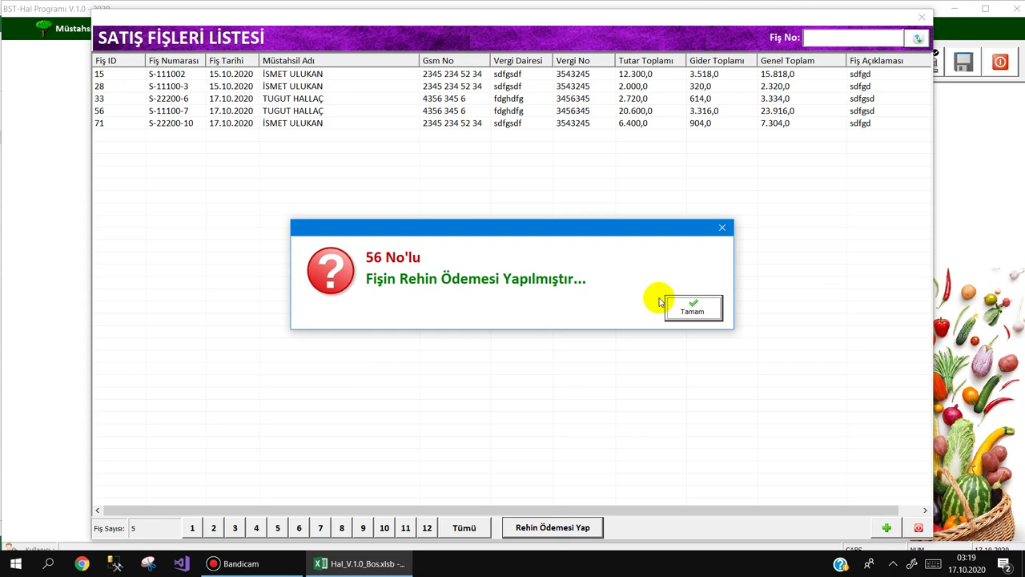
{"action": "left_click", "coordinate": [691, 307]}
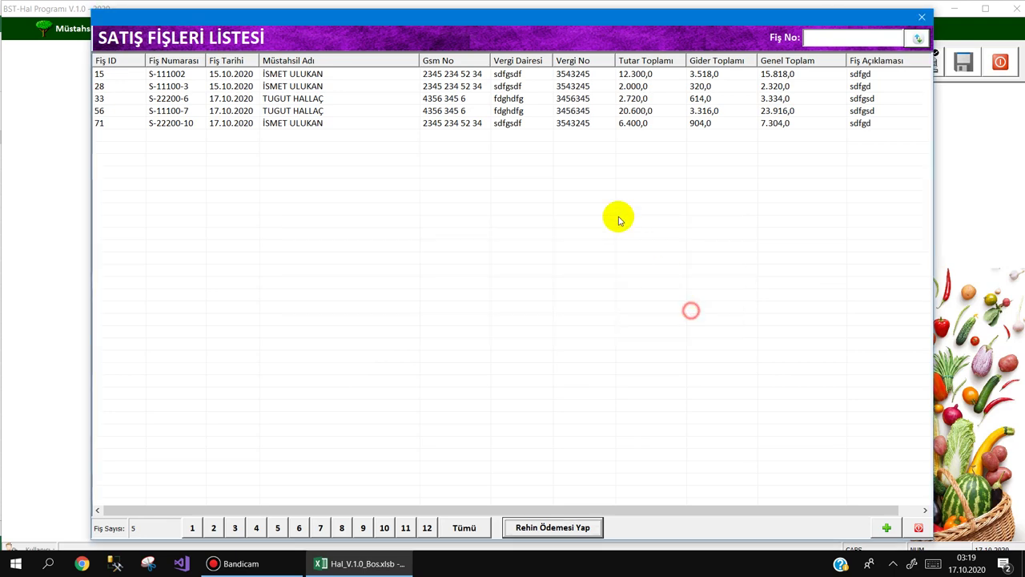
- Locate receipt 56's 1.050,0 Rehin Ödemesi entry in Kasa Hareketleri
{"action": "left_click", "coordinate": [567, 27]}
{"action": "left_click", "coordinate": [567, 85]}
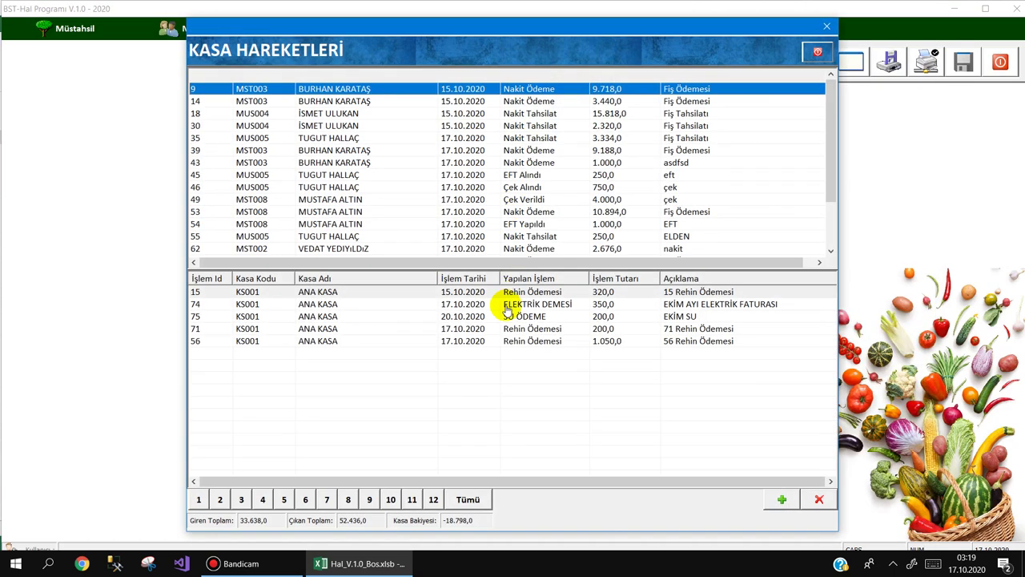
{"action": "left_click", "coordinate": [564, 342]}
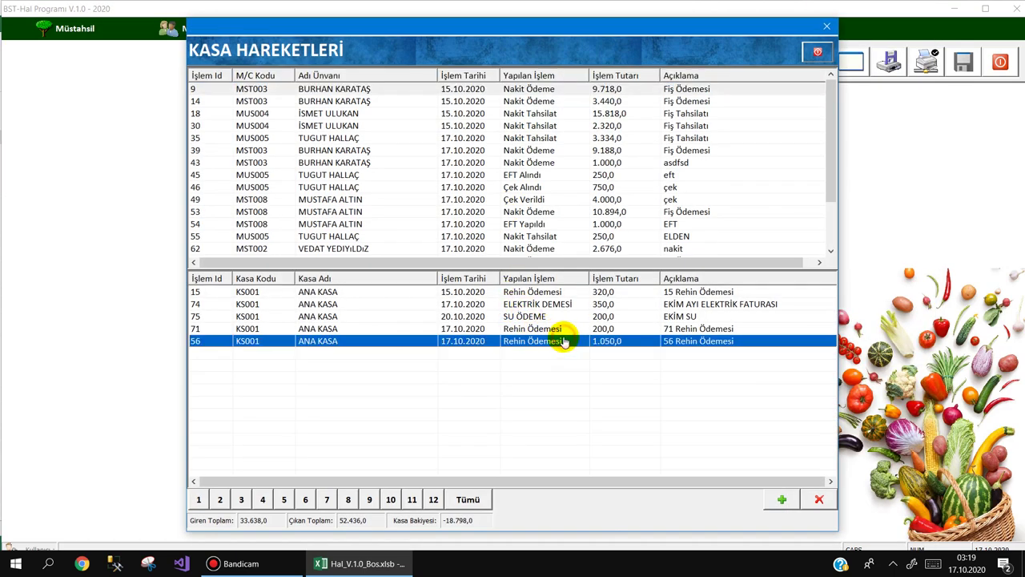
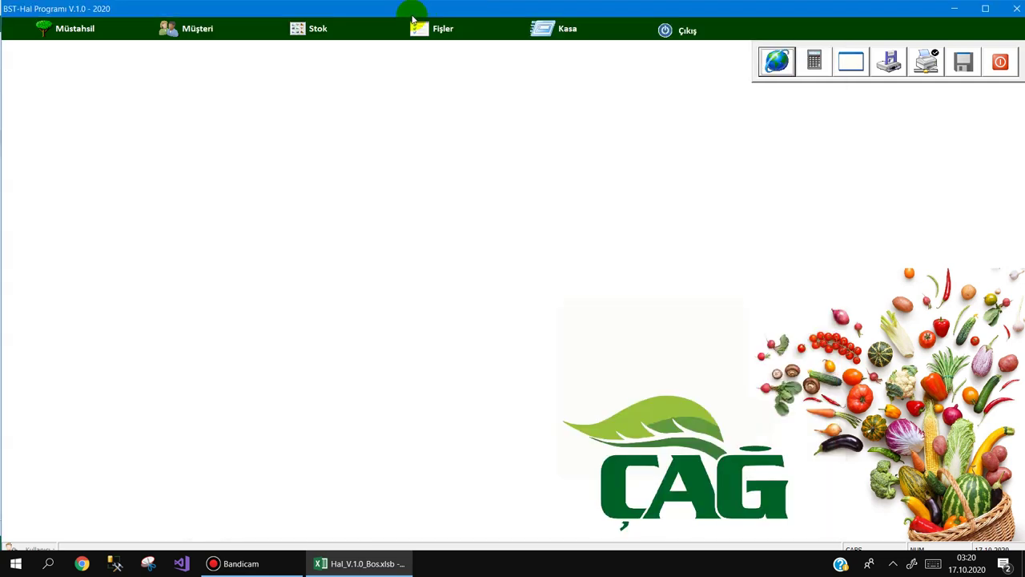
- Pay the deposits on sales receipt 28 from the sales receipt list
{"action": "mouse_move", "coordinate": [421, 24]}
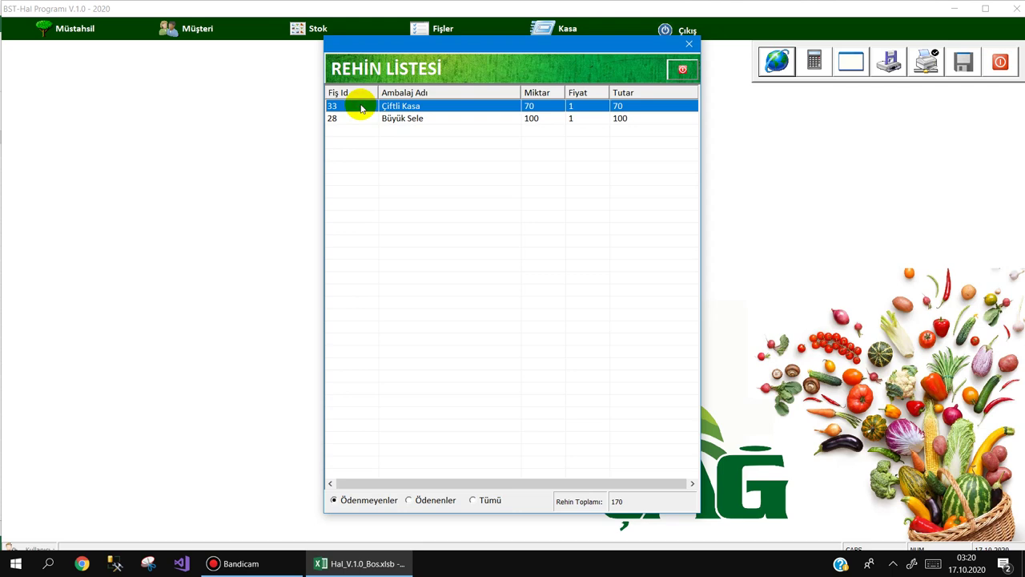
{"action": "left_click", "coordinate": [356, 120]}
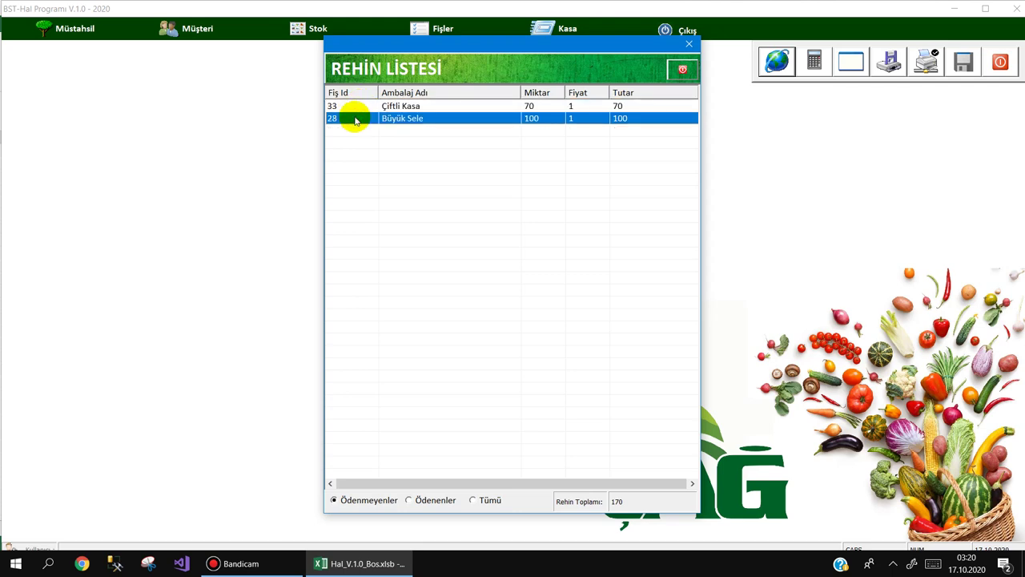
{"action": "mouse_move", "coordinate": [435, 35]}
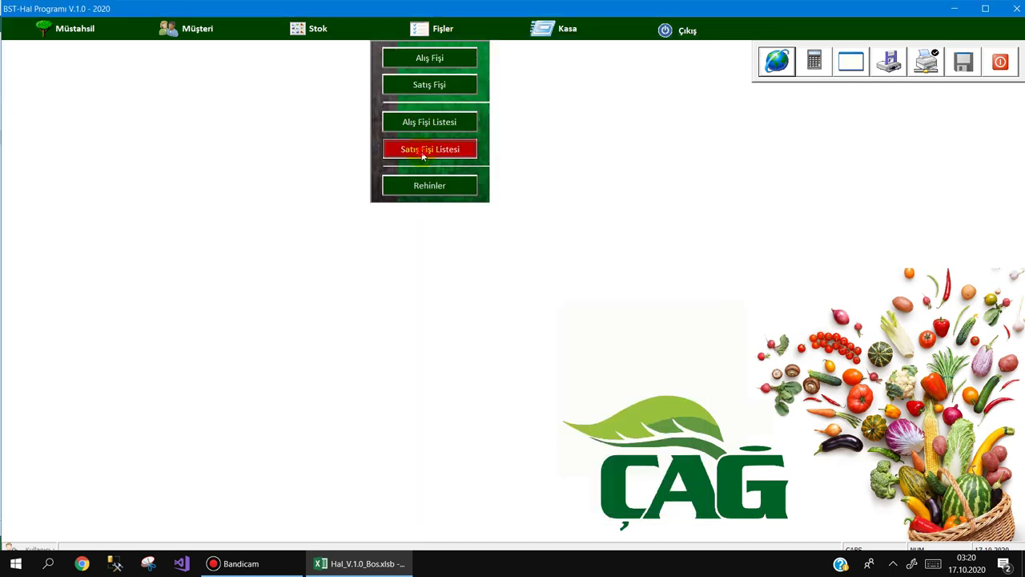
{"action": "left_click", "coordinate": [423, 157]}
{"action": "left_click", "coordinate": [103, 74]}
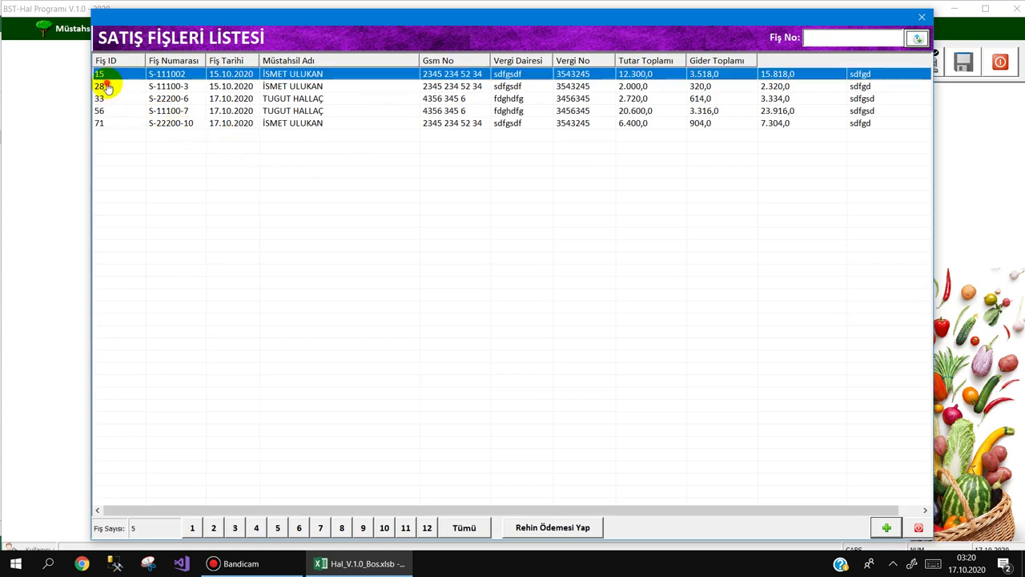
{"action": "left_click", "coordinate": [102, 86]}
{"action": "left_click", "coordinate": [529, 527]}
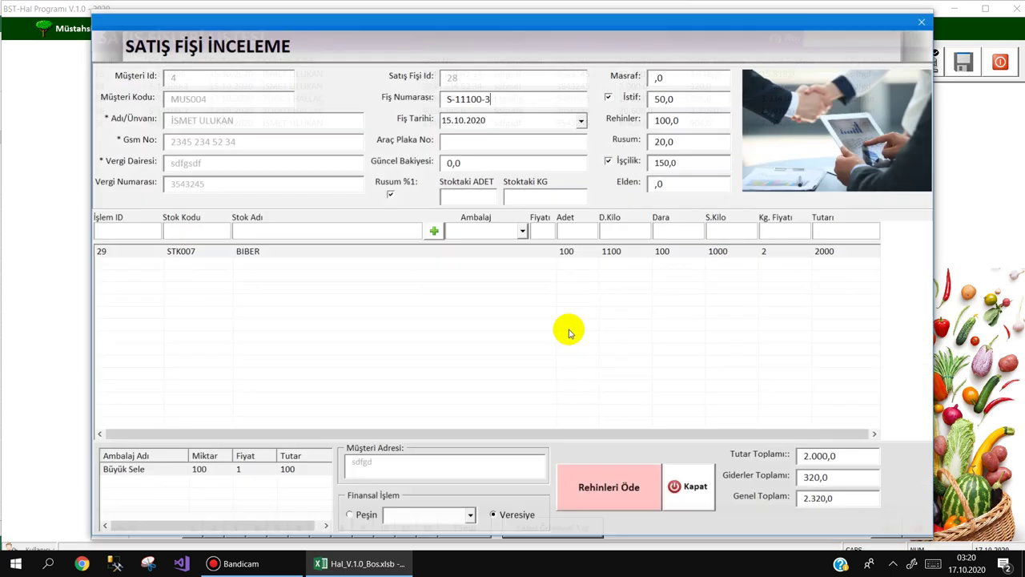
{"action": "left_click", "coordinate": [600, 489]}
{"action": "left_click", "coordinate": [490, 328]}
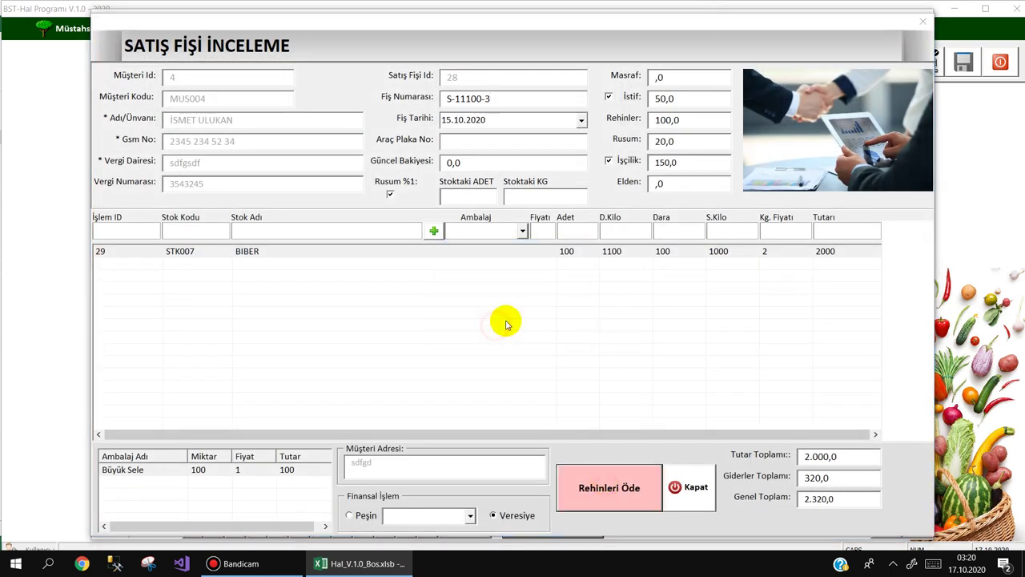
{"action": "left_click", "coordinate": [703, 310]}
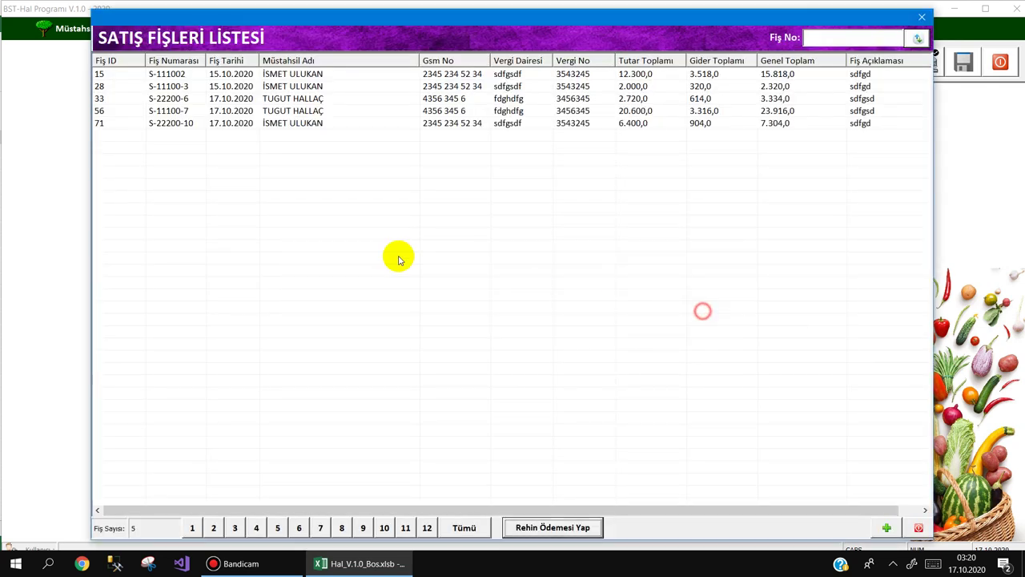
- Retry deposit payment on receipt 56 (already paid) and receipt 28, then close the list
{"action": "left_click", "coordinate": [101, 123]}
{"action": "left_click", "coordinate": [99, 110]}
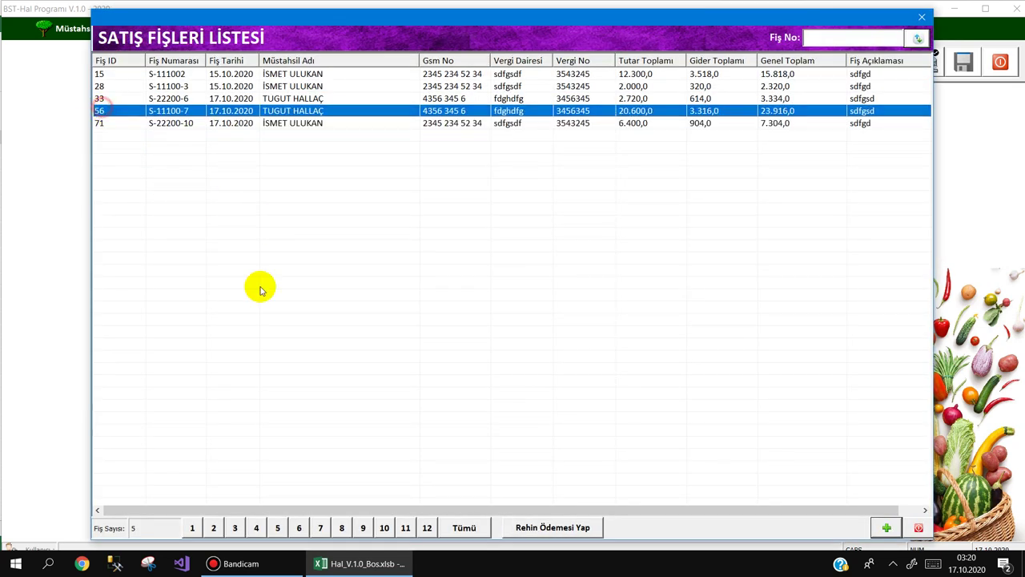
{"action": "left_click", "coordinate": [542, 528]}
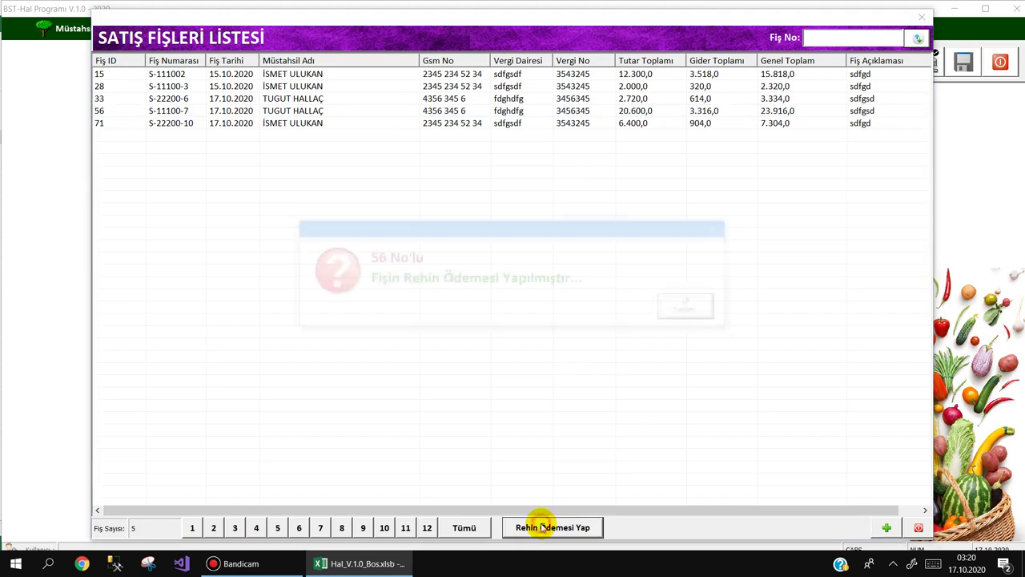
{"action": "left_click", "coordinate": [692, 311]}
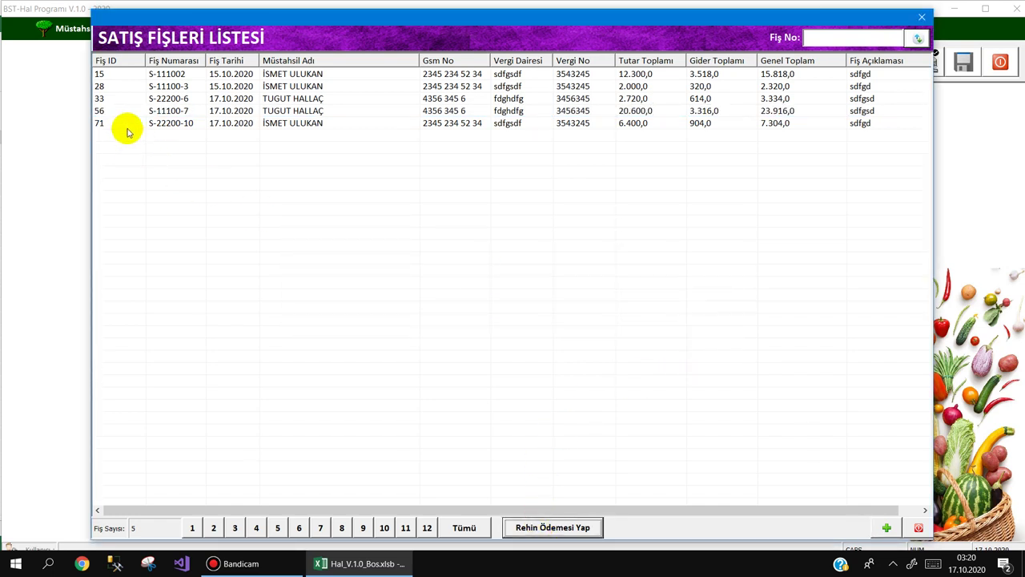
{"action": "left_click", "coordinate": [115, 87]}
{"action": "left_click", "coordinate": [536, 528]}
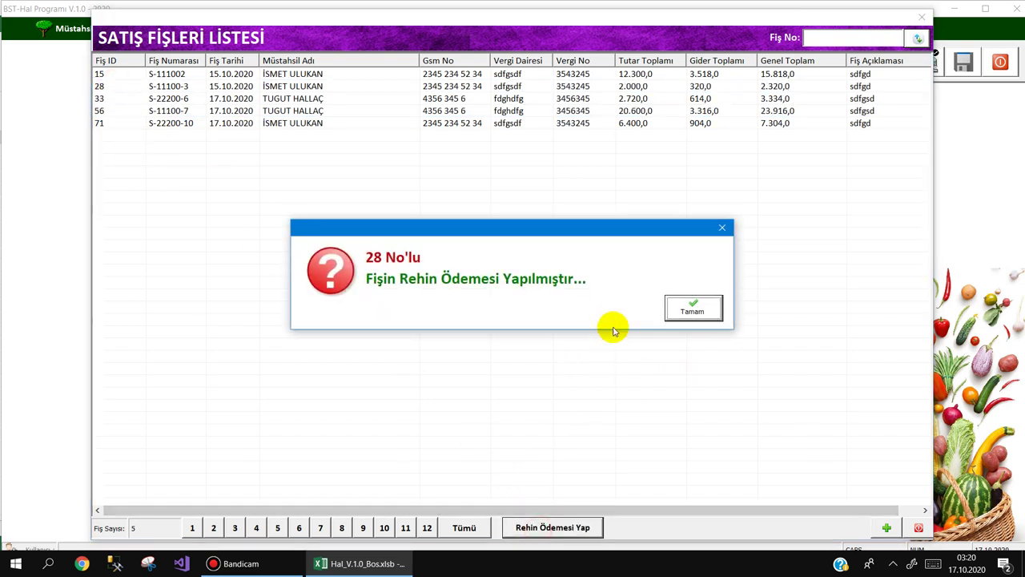
{"action": "left_click", "coordinate": [699, 303]}
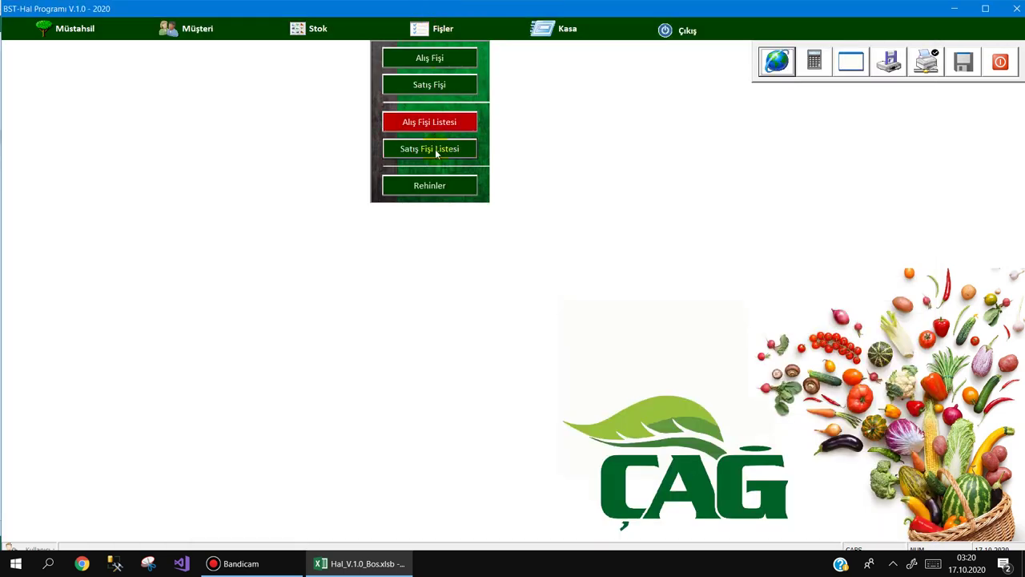
- Review the deposit list under the Ödenenler, Ödenmeyenler and Tümü filters
{"action": "left_click", "coordinate": [433, 185]}
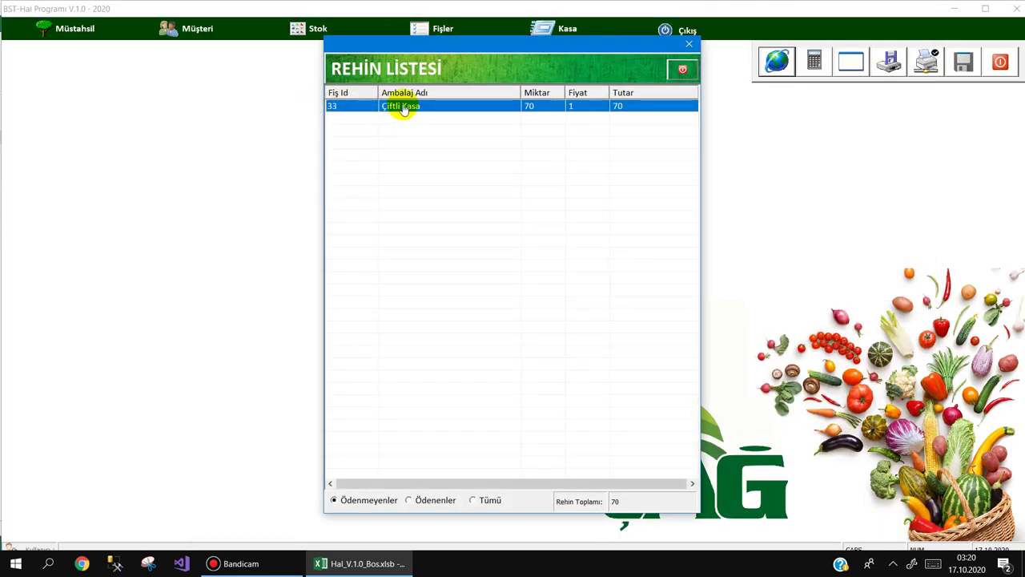
{"action": "left_click", "coordinate": [417, 500]}
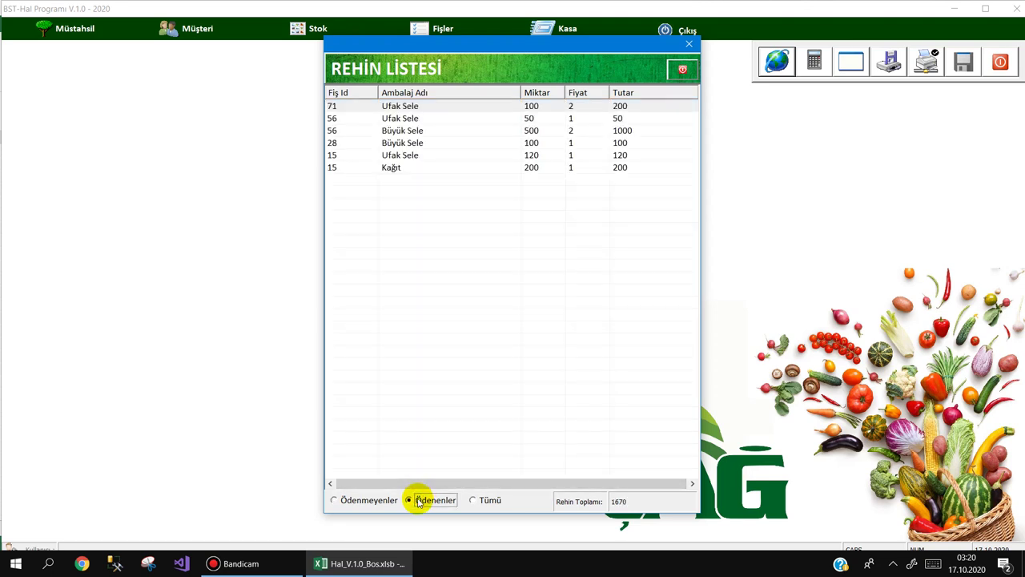
{"action": "left_click", "coordinate": [354, 502]}
{"action": "left_click", "coordinate": [475, 501]}
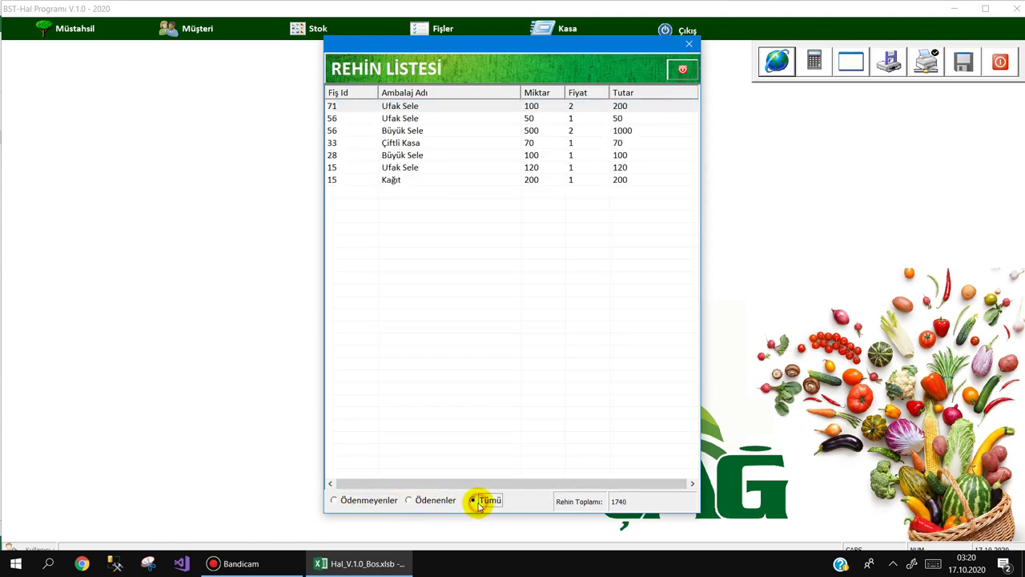
{"action": "left_click", "coordinate": [379, 500]}
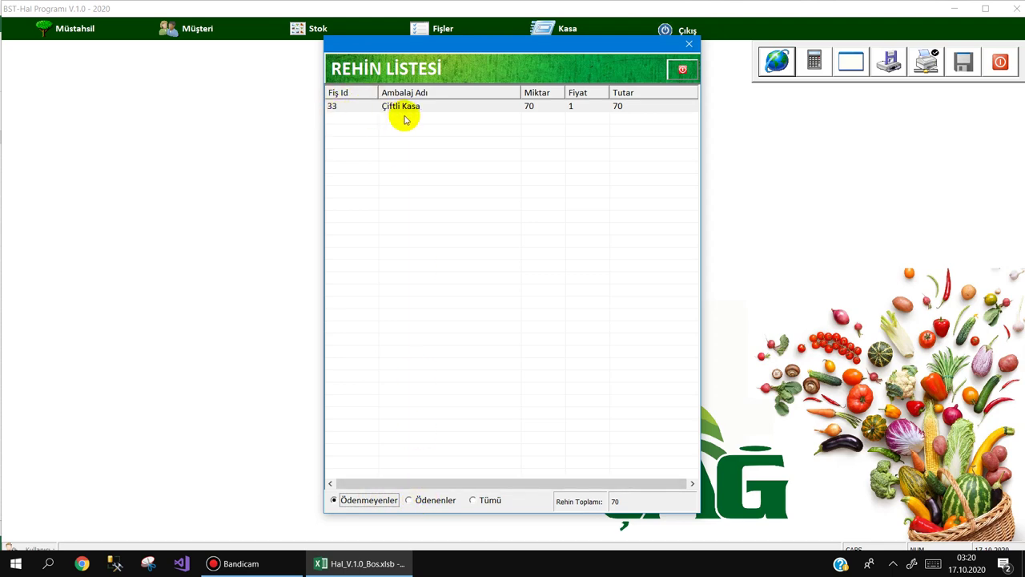
{"action": "left_click", "coordinate": [443, 31]}
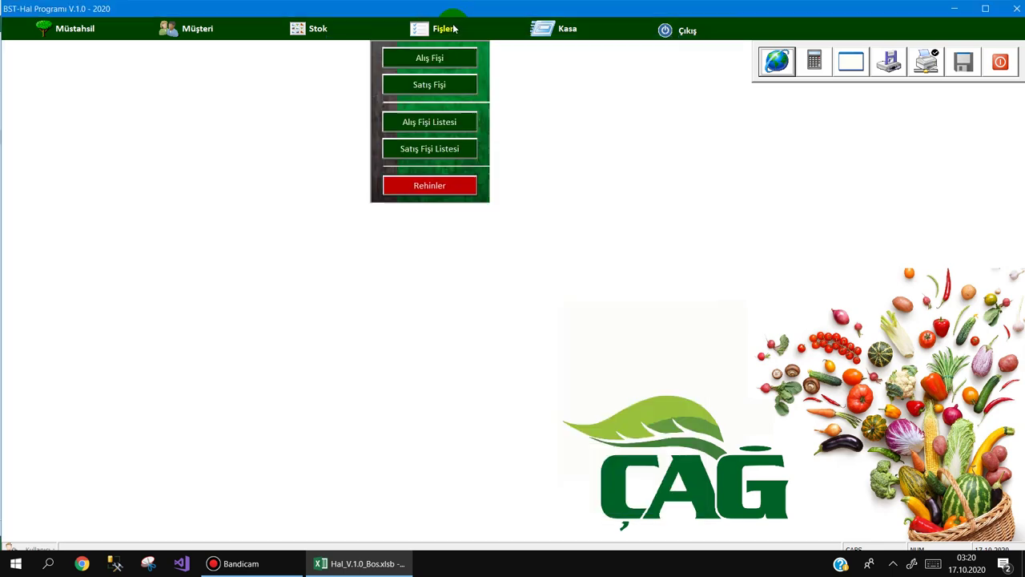
- Open sales receipt 33 from the receipt list to inspect its details
{"action": "left_click", "coordinate": [432, 149]}
{"action": "left_click", "coordinate": [105, 99]}
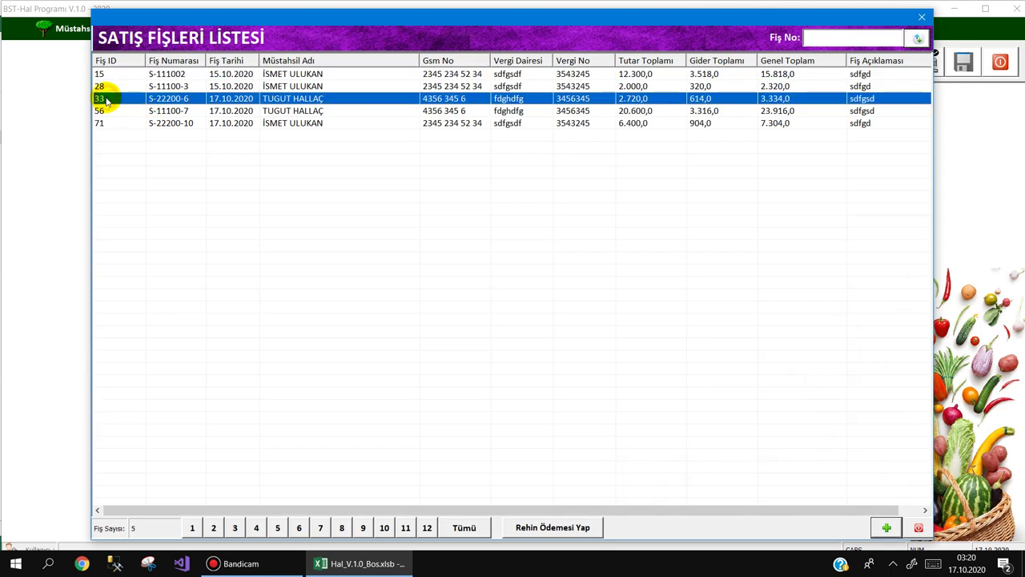
{"action": "double_click", "coordinate": [106, 99]}
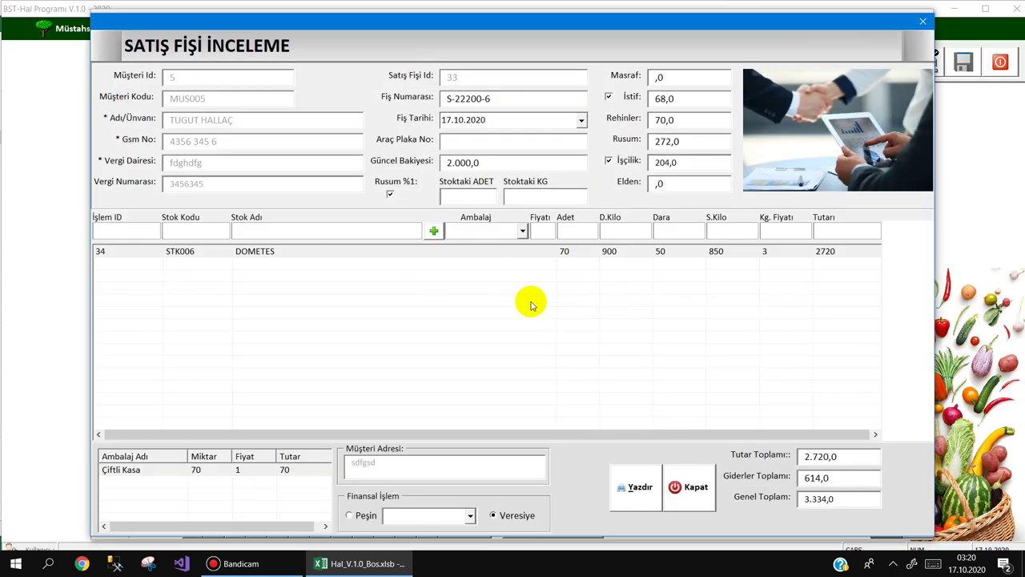
{"action": "key", "text": "Escape"}
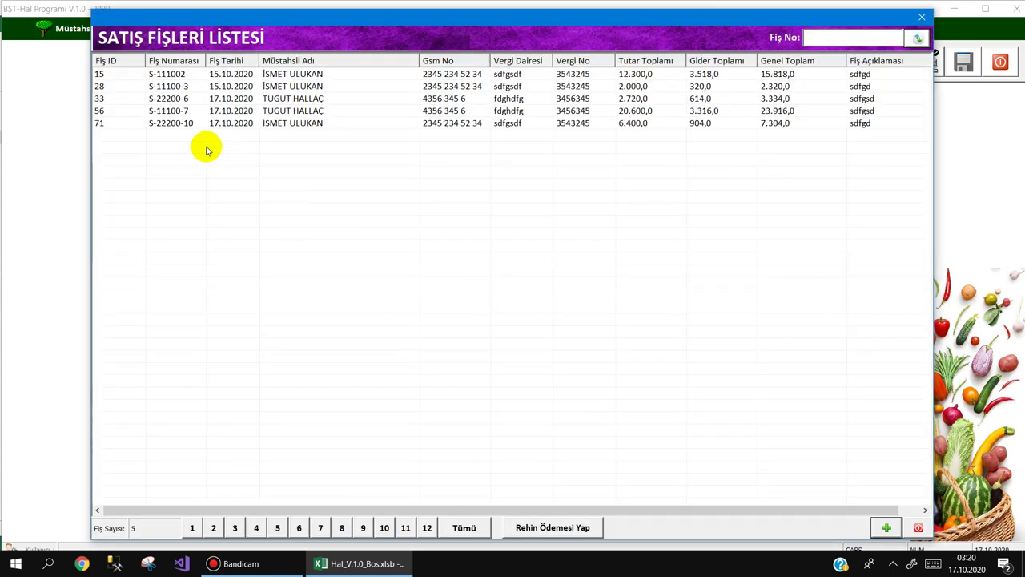
- Pay and confirm the deposits on receipt 33
{"action": "left_click", "coordinate": [97, 100]}
{"action": "left_click", "coordinate": [551, 528]}
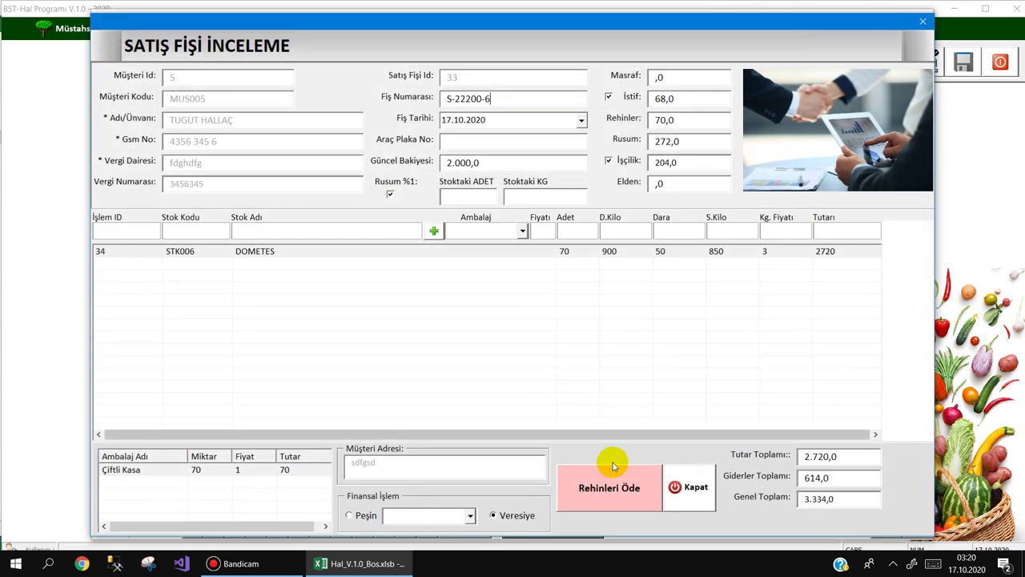
{"action": "left_click", "coordinate": [612, 466]}
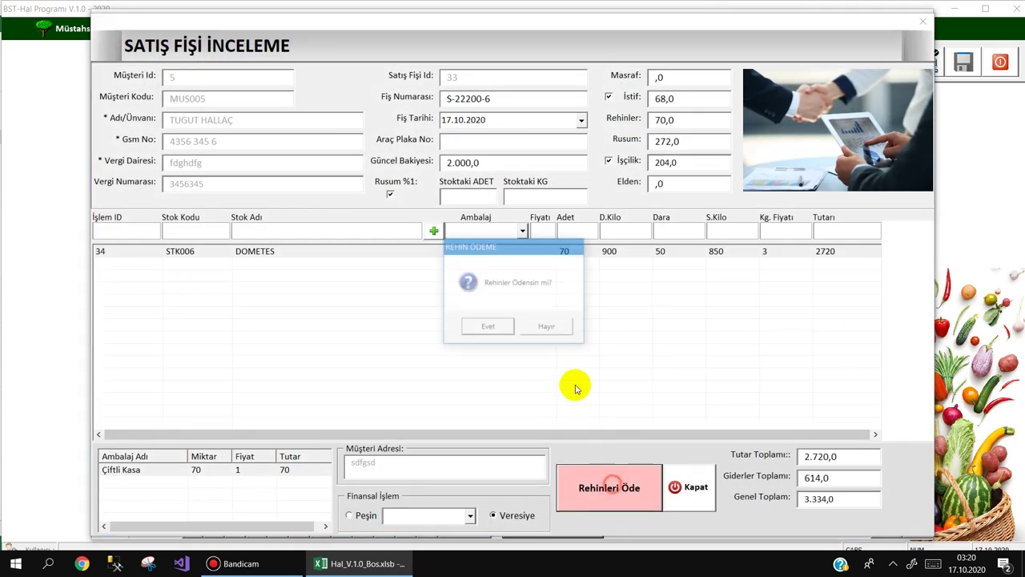
{"action": "left_click", "coordinate": [490, 327]}
{"action": "left_click", "coordinate": [691, 310]}
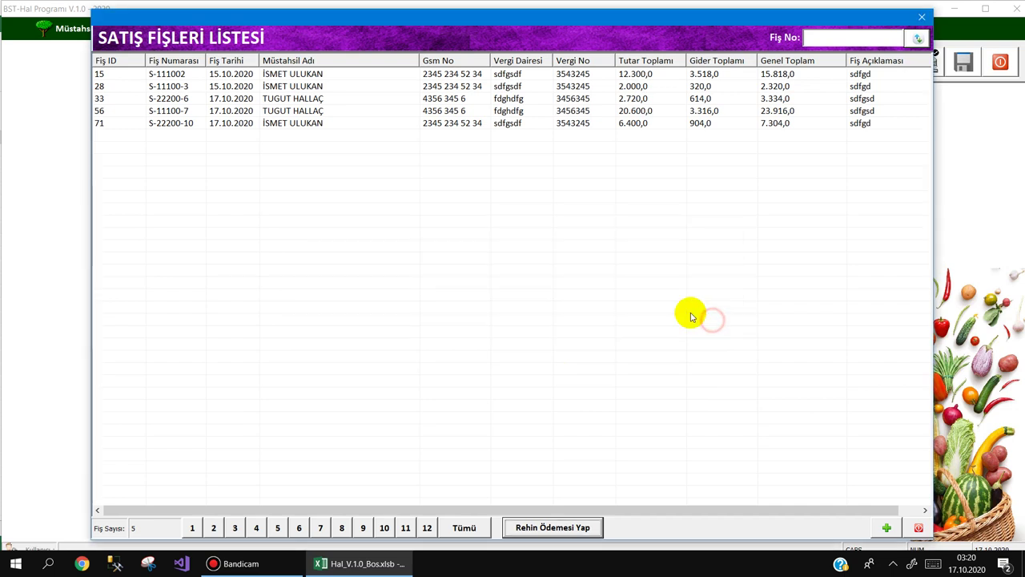
{"action": "left_click", "coordinate": [244, 114]}
- Print receipt 71 (S-22200-10) to SSS.pdf and open it from the desktop
{"action": "left_click", "coordinate": [230, 124]}
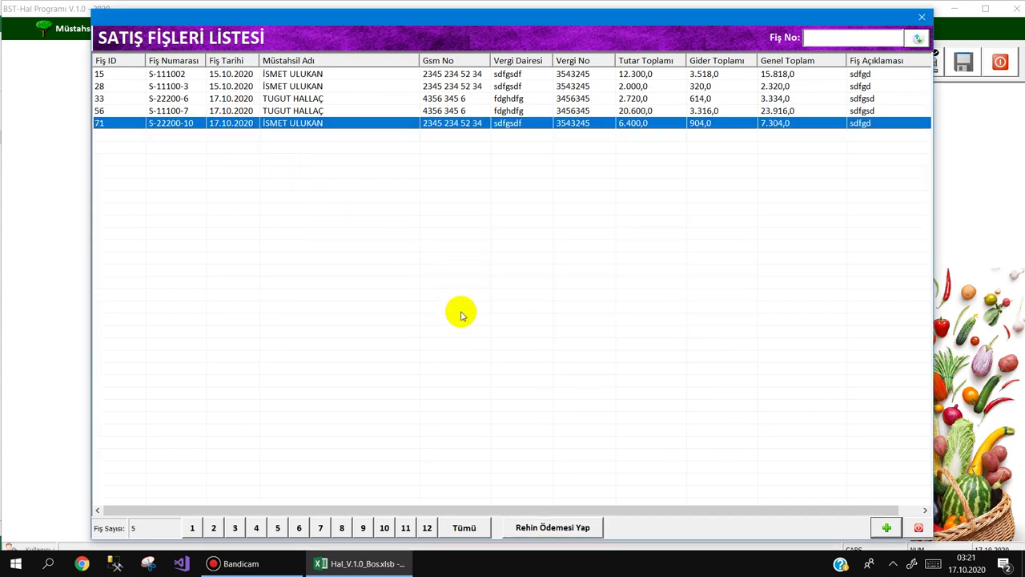
{"action": "double_click", "coordinate": [374, 126]}
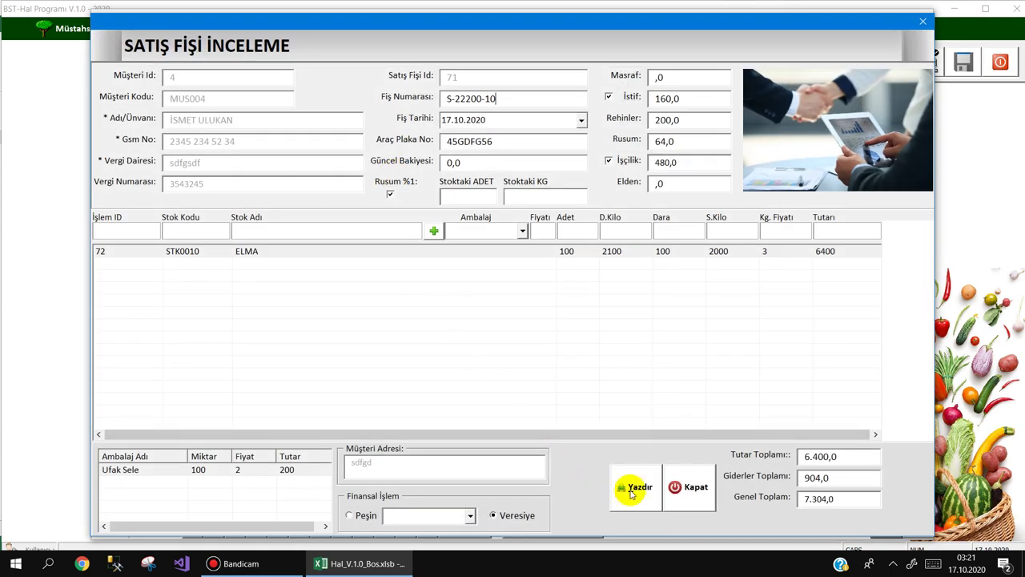
{"action": "left_click", "coordinate": [632, 492]}
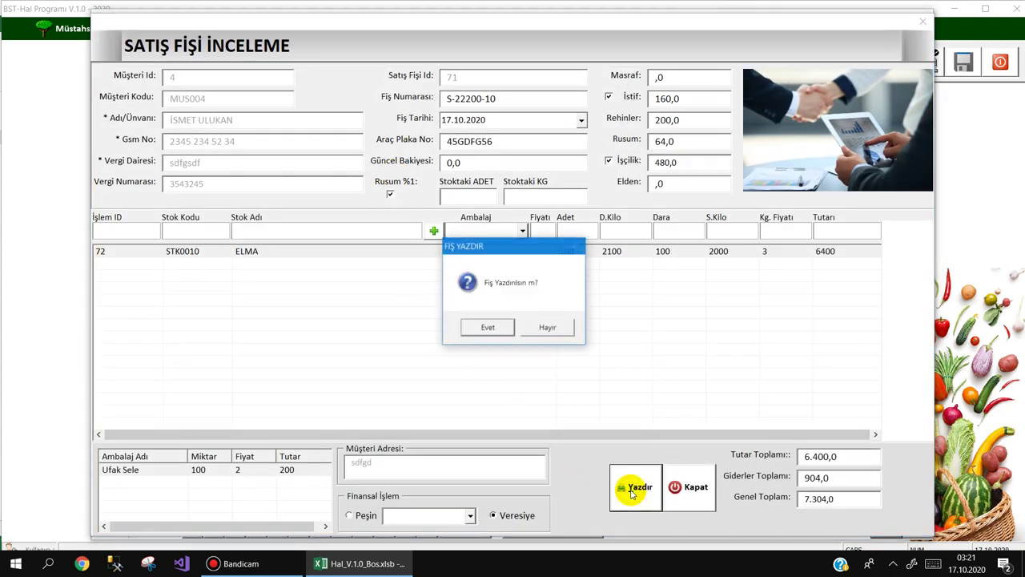
{"action": "left_click", "coordinate": [492, 328]}
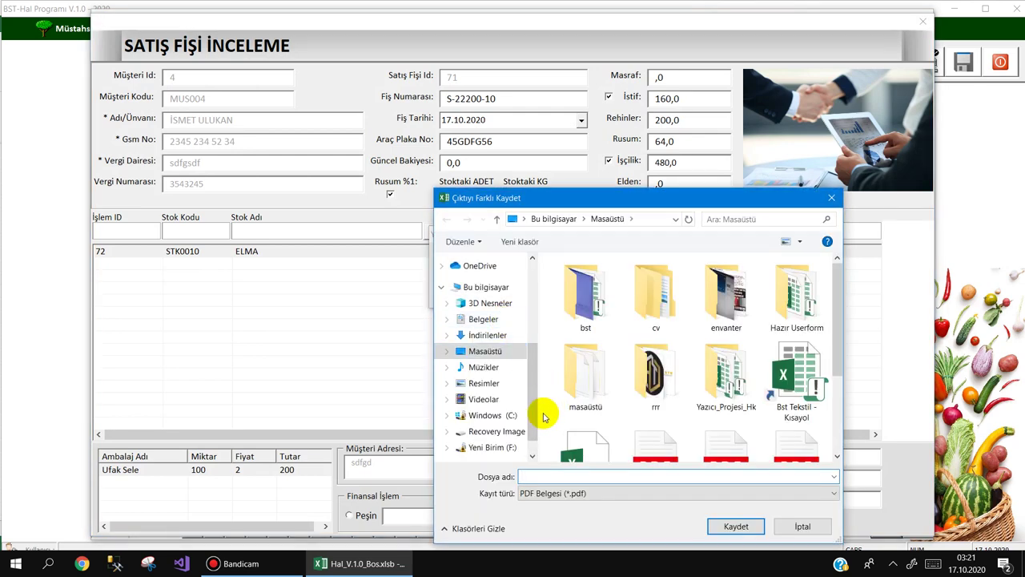
{"action": "type", "text": "116"}
{"action": "key", "text": "Return"}
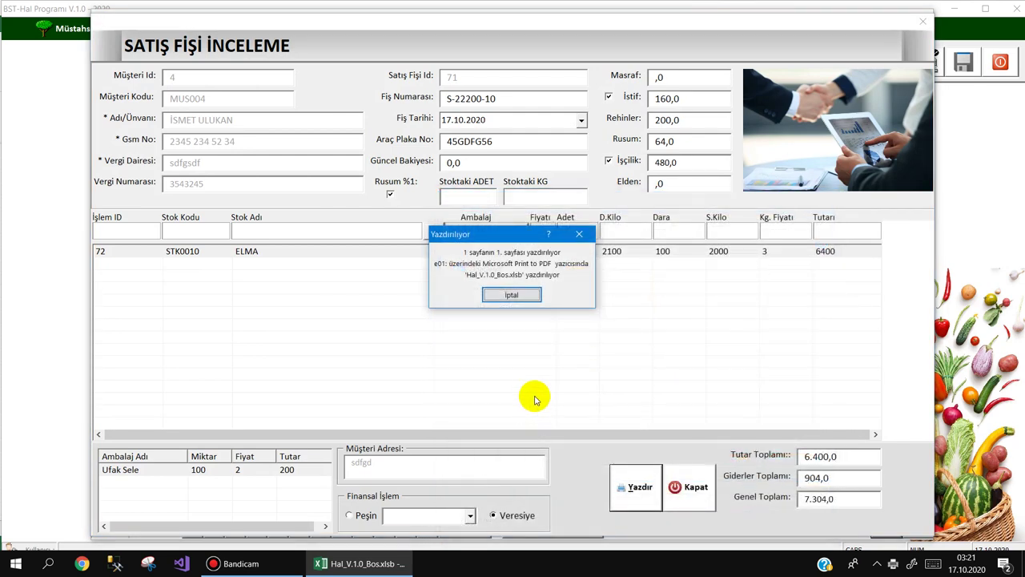
{"action": "key", "text": "Return"}
{"action": "left_click", "coordinate": [677, 301]}
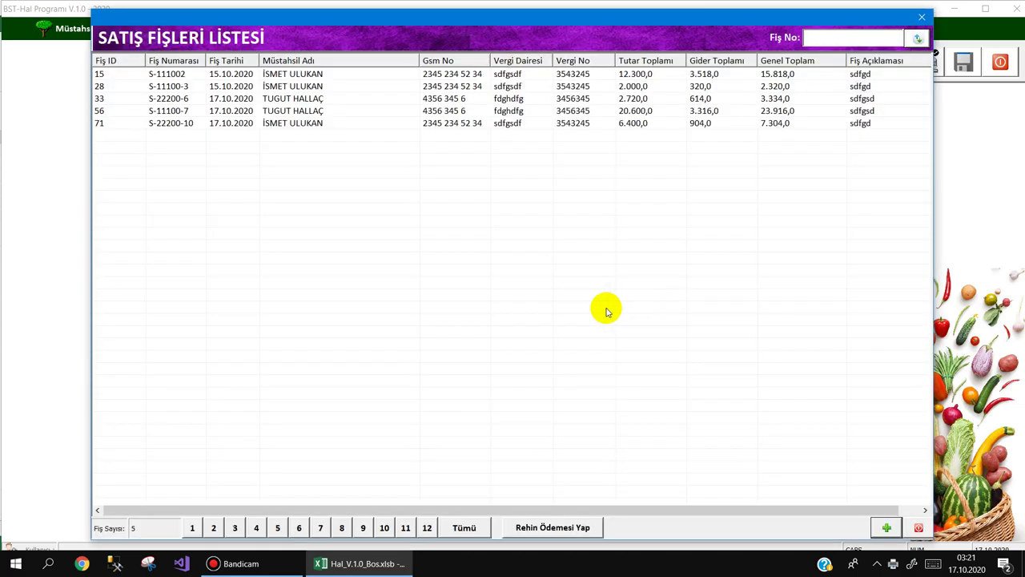
{"action": "key", "text": "super+d"}
{"action": "double_click", "coordinate": [278, 160]}
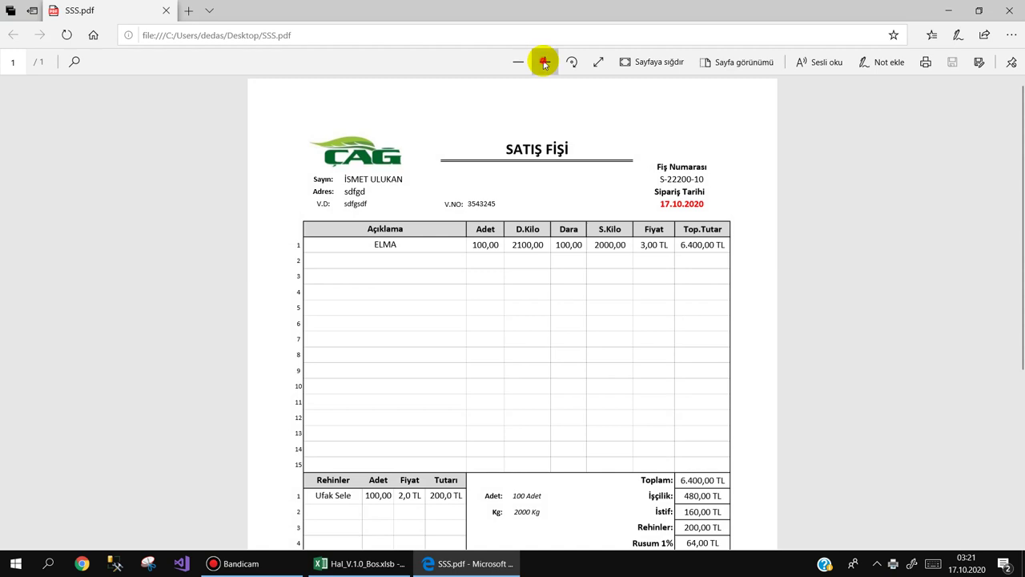
- Zoom into SSS.pdf, read down to the Müşteri Bakiye Durumu section, and close Edge
{"action": "left_click", "coordinate": [543, 62]}
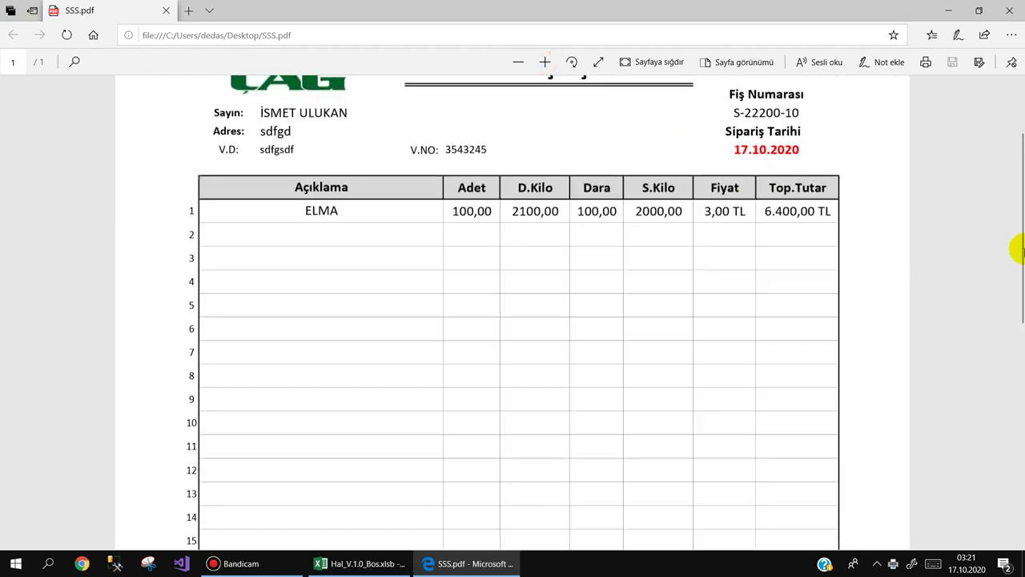
{"action": "left_click_drag", "start_coordinate": [1017, 250], "coordinate": [1017, 172]}
{"action": "left_click_drag", "start_coordinate": [1019, 173], "coordinate": [1019, 242]}
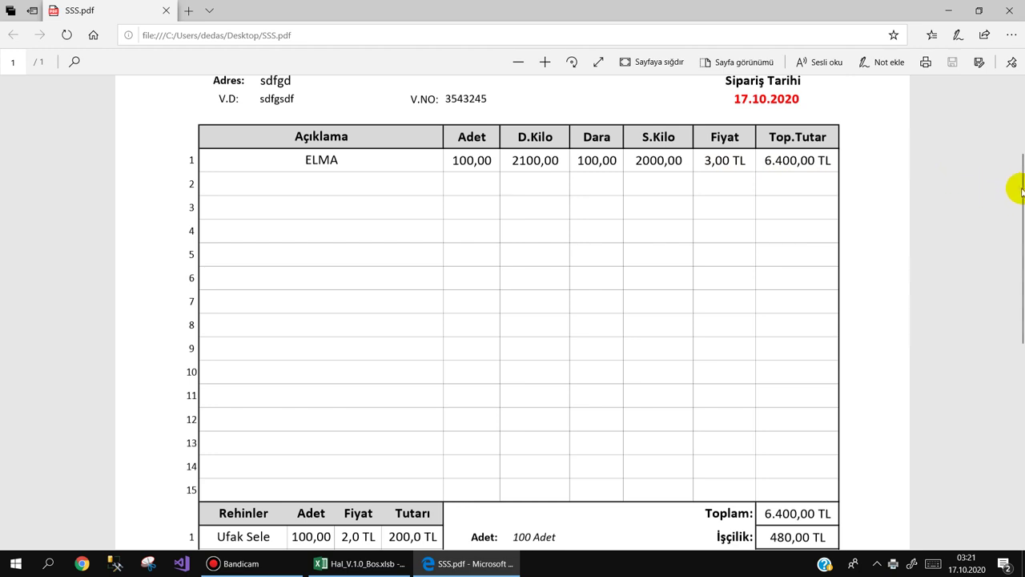
{"action": "left_click_drag", "start_coordinate": [1017, 189], "coordinate": [1018, 285]}
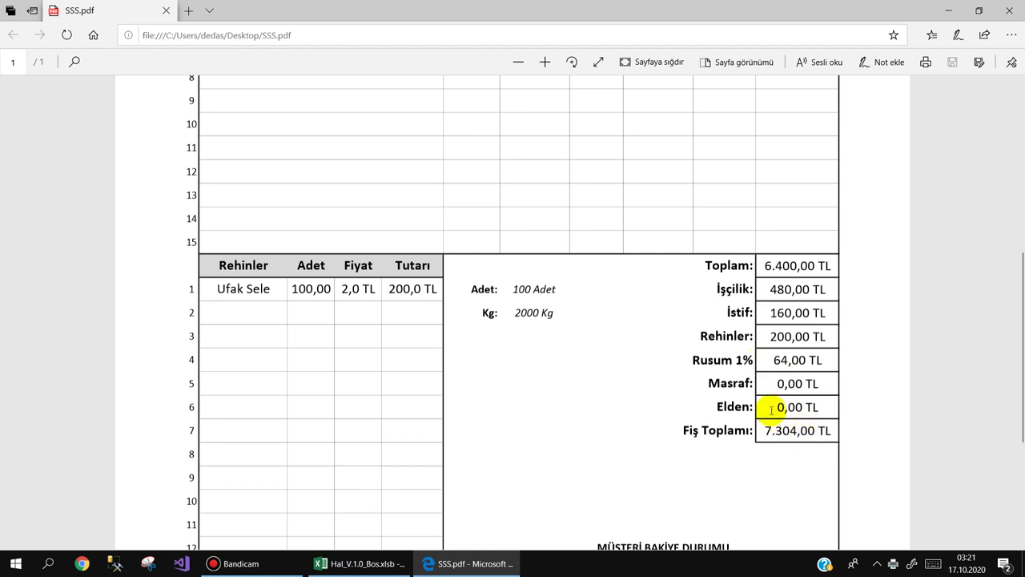
{"action": "scroll", "coordinate": [336, 306], "scroll_direction": "down", "scroll_amount": 2}
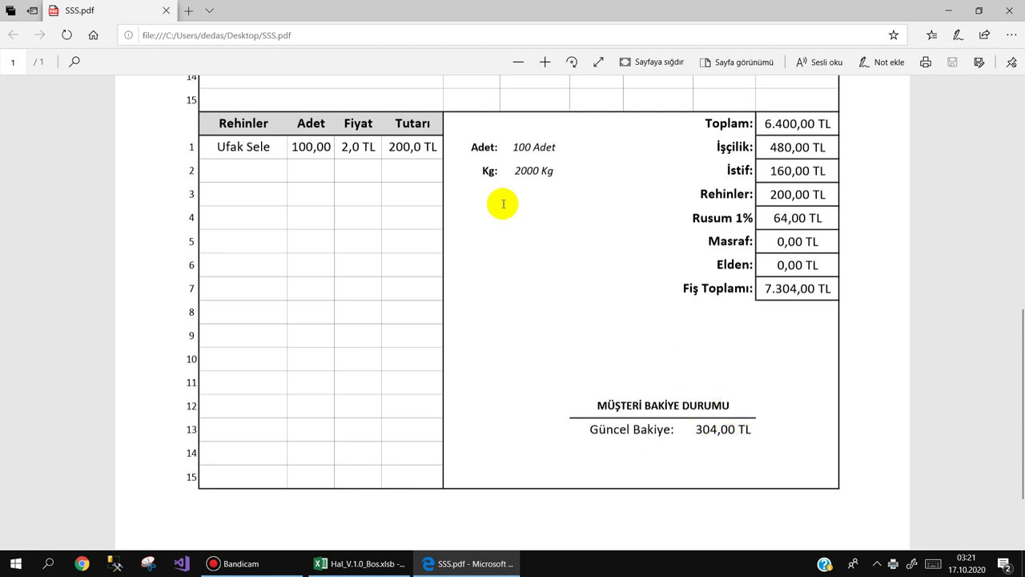
{"action": "left_click", "coordinate": [1010, 11]}
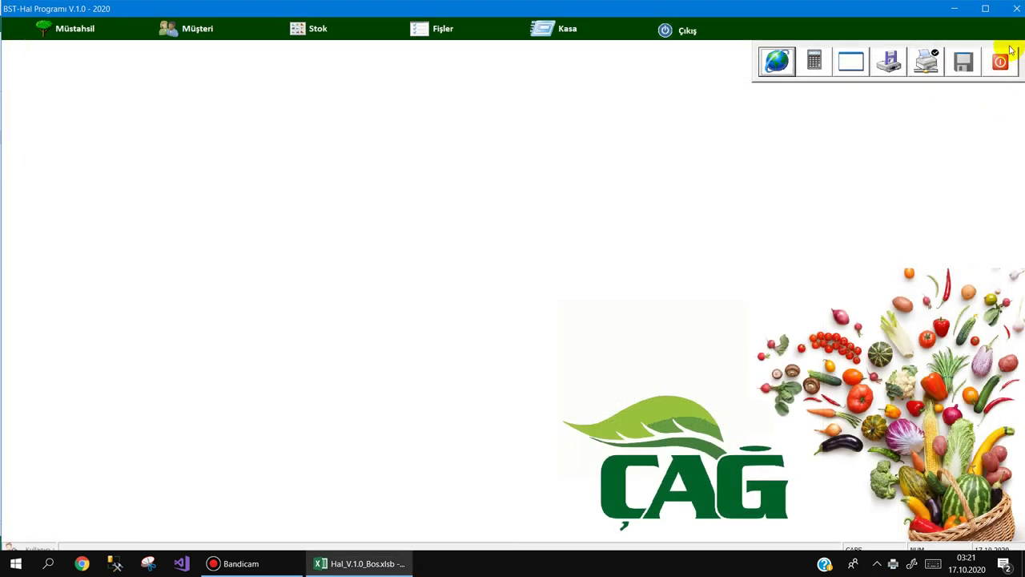
- Start a new sales receipt, pick the first customer from Seç, then close the form
{"action": "left_click", "coordinate": [425, 30]}
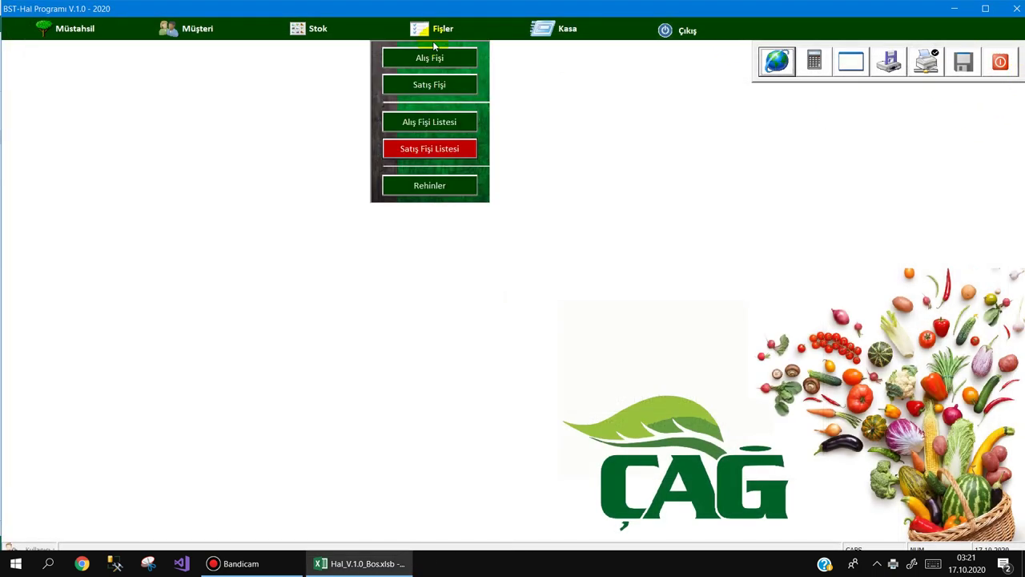
{"action": "left_click", "coordinate": [440, 86]}
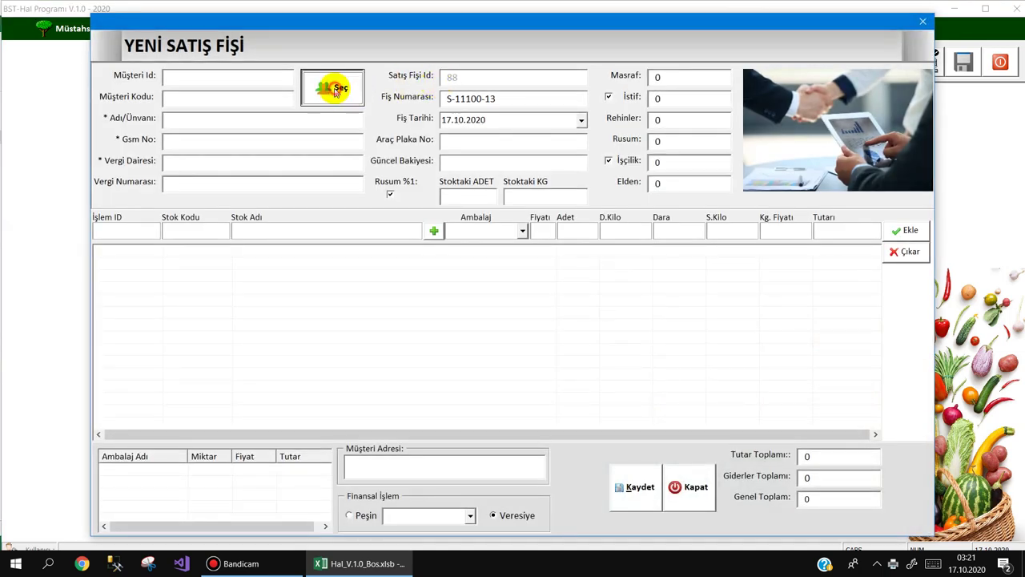
{"action": "left_click", "coordinate": [335, 86]}
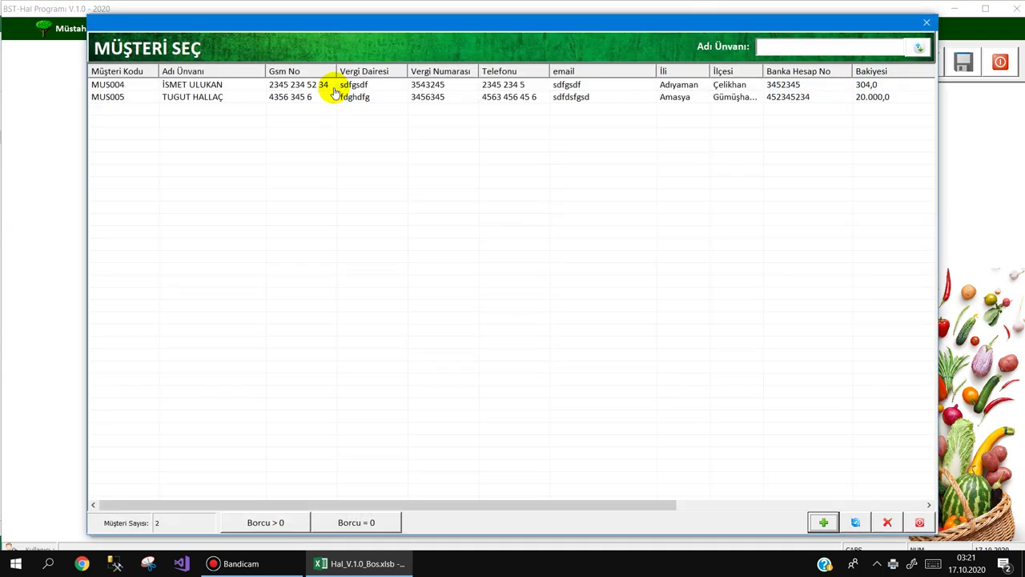
{"action": "left_click", "coordinate": [371, 87]}
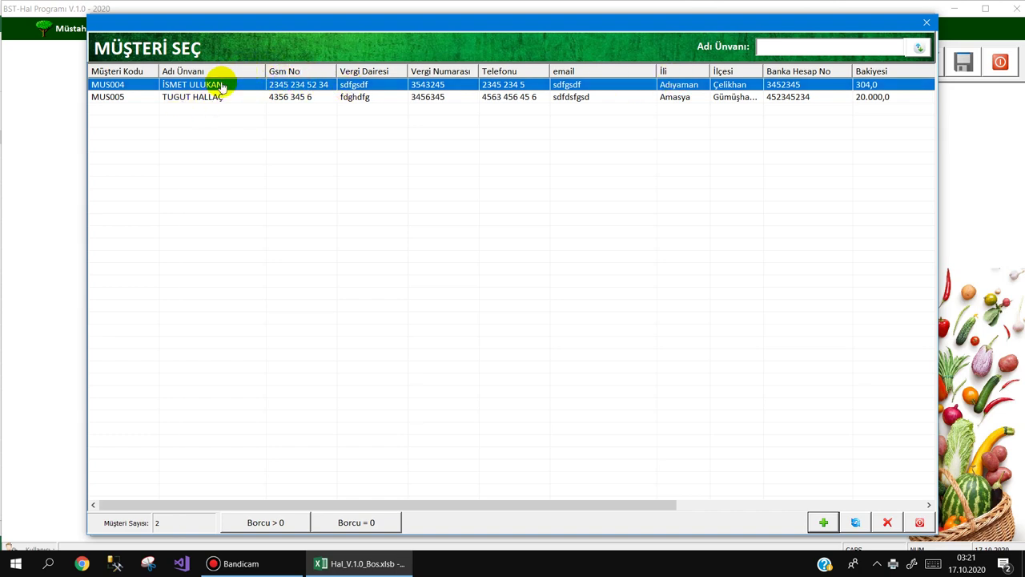
{"action": "double_click", "coordinate": [221, 91]}
{"action": "key", "text": "Escape"}
- Record a 500 Nakit Tahsilat with a note for the first customer, accepting the overpayment warning
{"action": "left_click", "coordinate": [192, 31]}
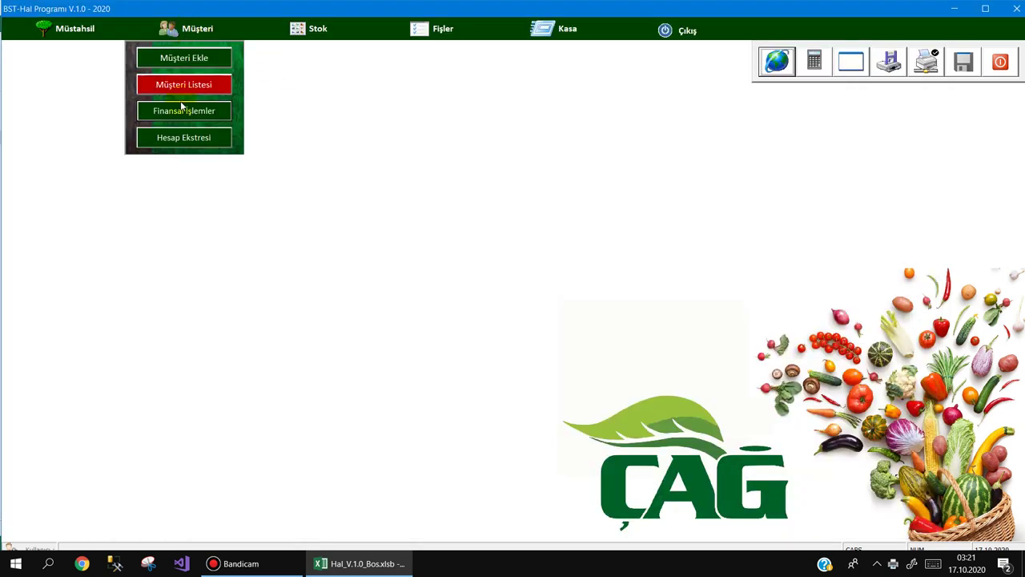
{"action": "left_click", "coordinate": [181, 113]}
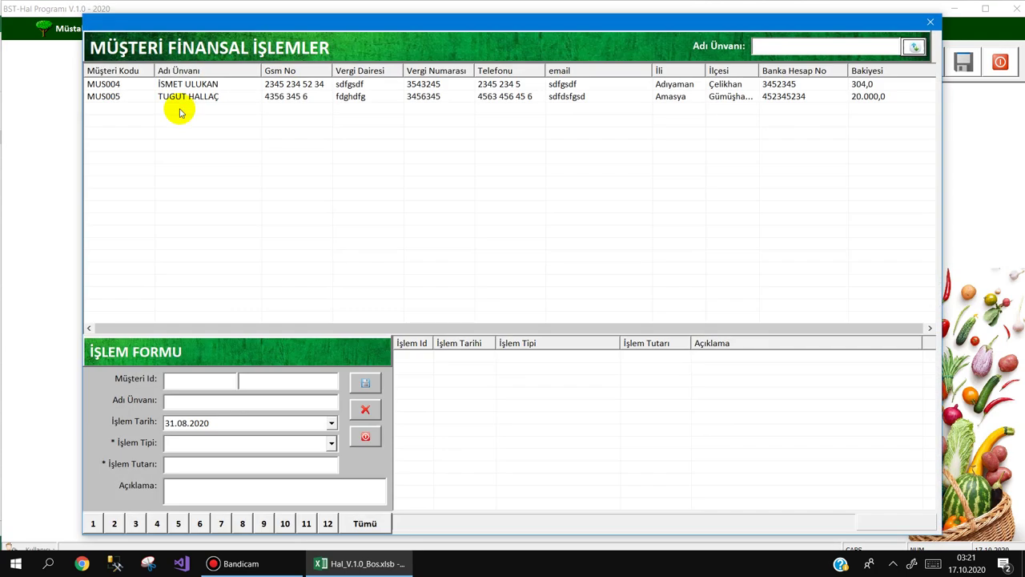
{"action": "double_click", "coordinate": [215, 87]}
{"action": "left_click", "coordinate": [331, 443]}
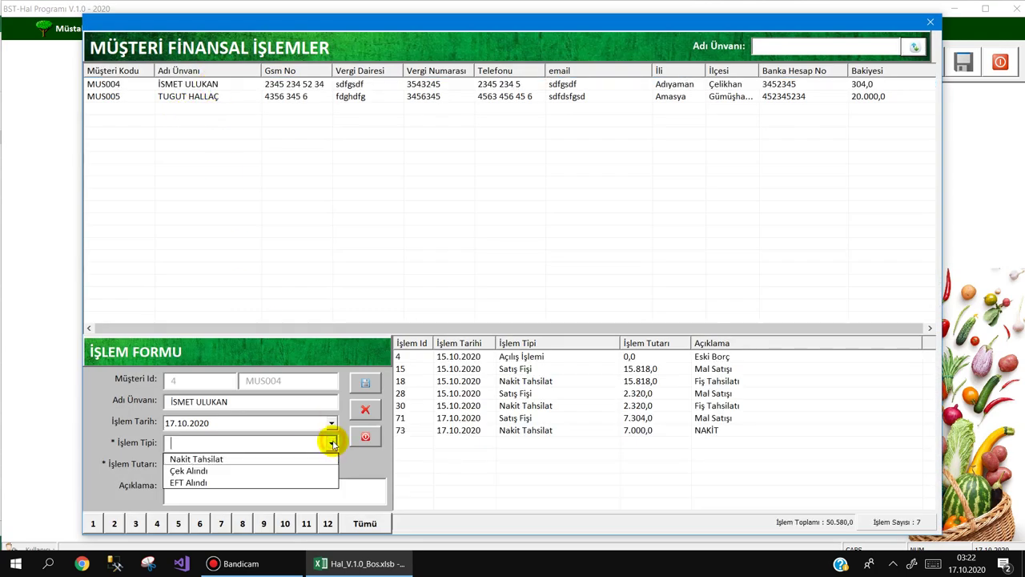
{"action": "left_click", "coordinate": [200, 459]}
{"action": "left_click", "coordinate": [229, 462]}
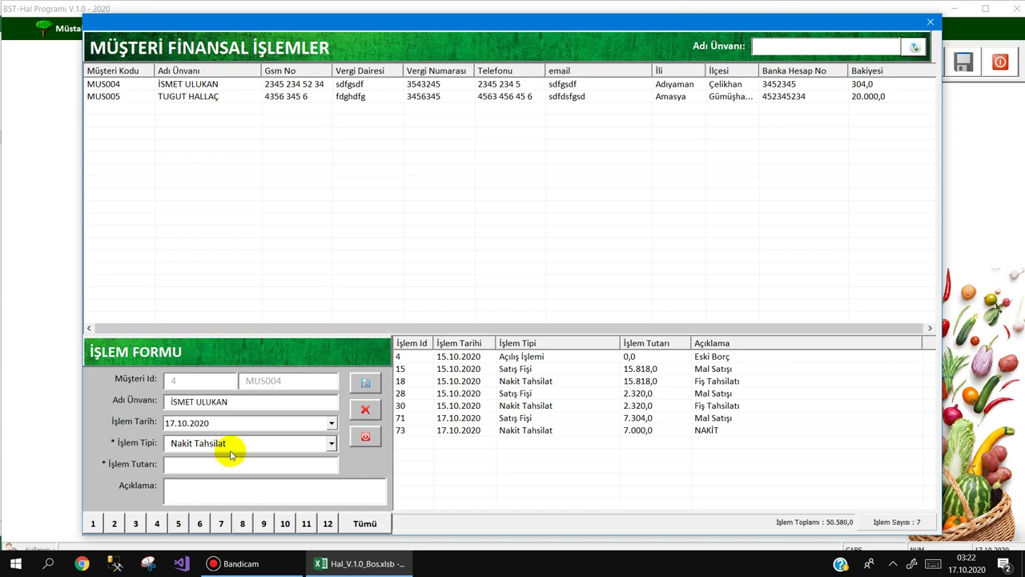
{"action": "type", "text": "500DFGH"}
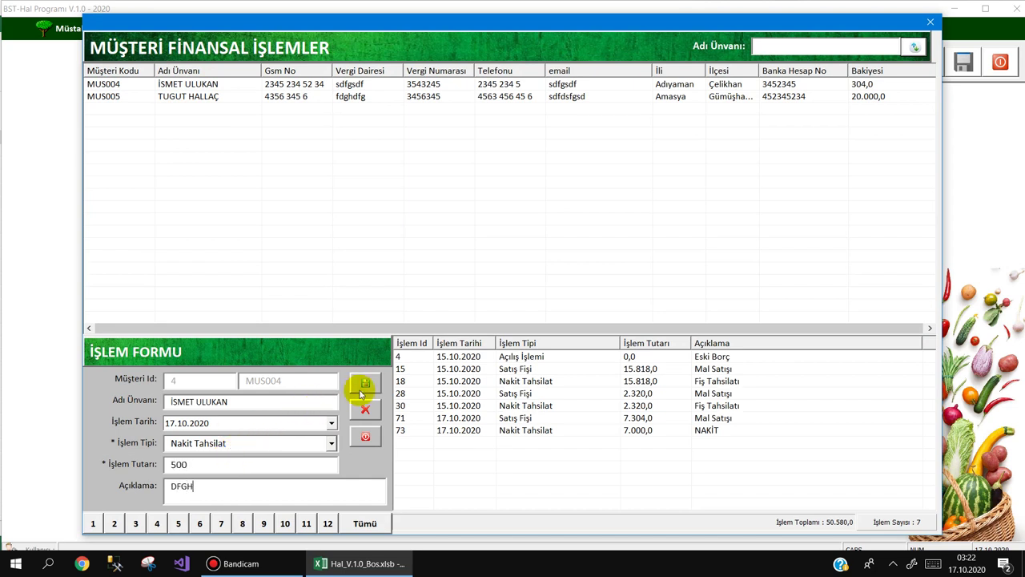
{"action": "left_click", "coordinate": [366, 383]}
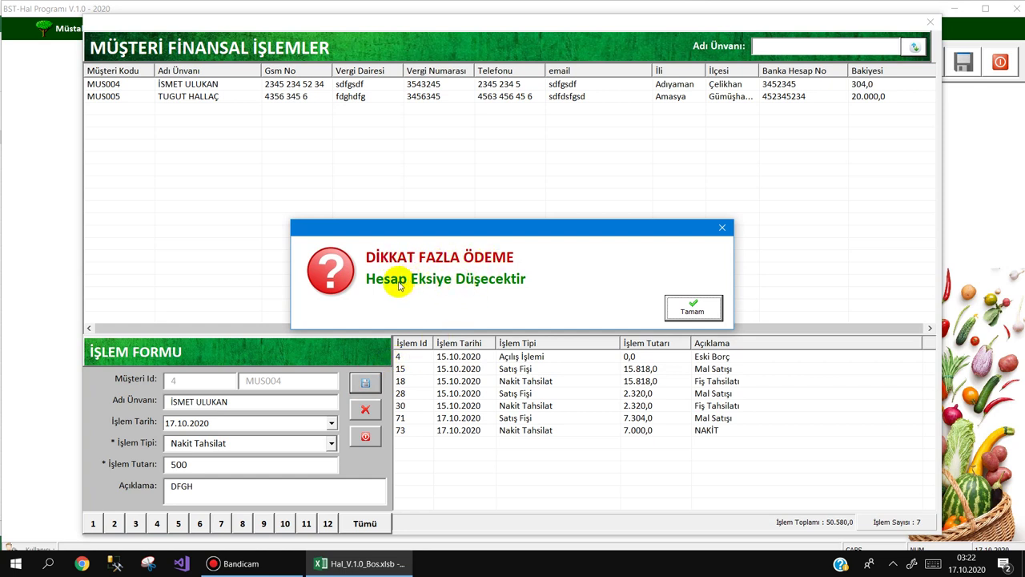
{"action": "left_click", "coordinate": [693, 307]}
{"action": "left_click", "coordinate": [867, 86]}
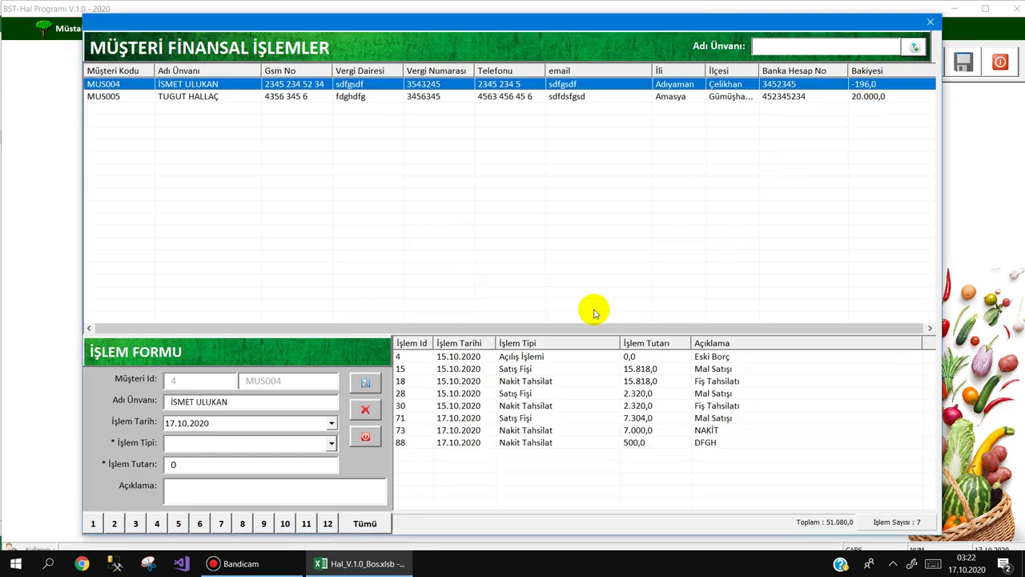
- Start a new sales receipt for the first customer with vehicle plate 5678
{"action": "left_click", "coordinate": [433, 90]}
{"action": "left_click", "coordinate": [432, 30]}
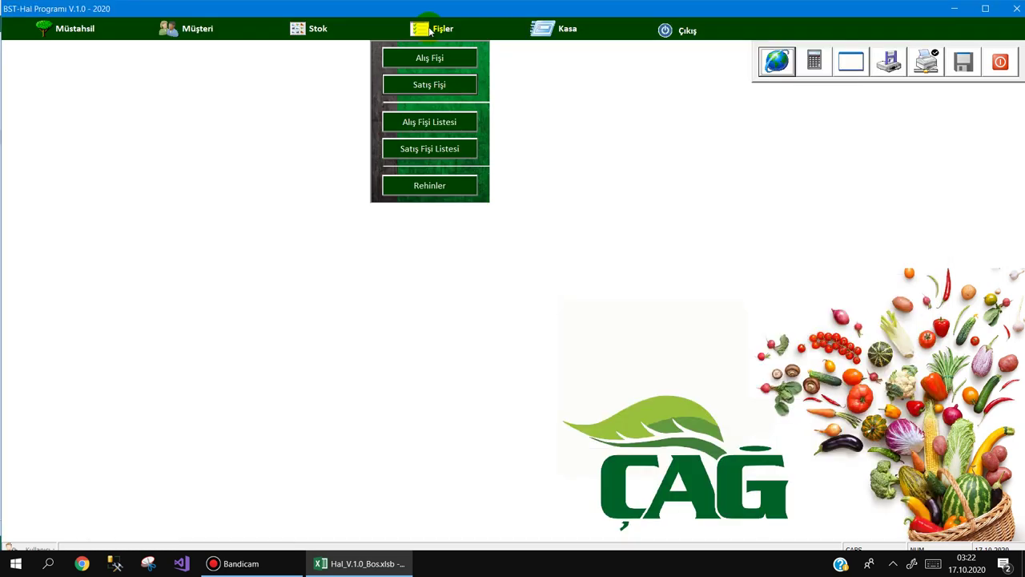
{"action": "left_click", "coordinate": [439, 88]}
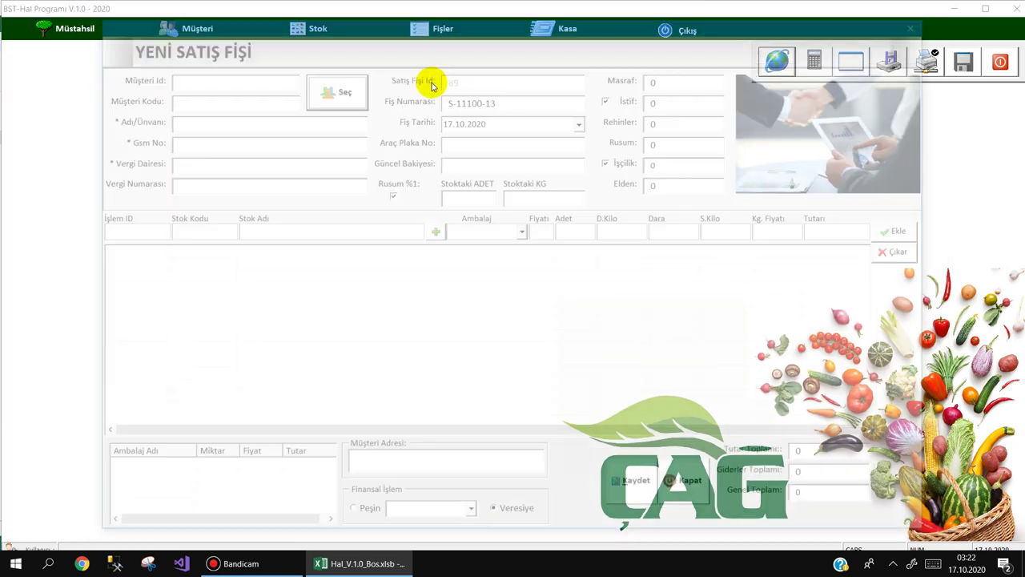
{"action": "left_click", "coordinate": [328, 85]}
{"action": "double_click", "coordinate": [210, 86]}
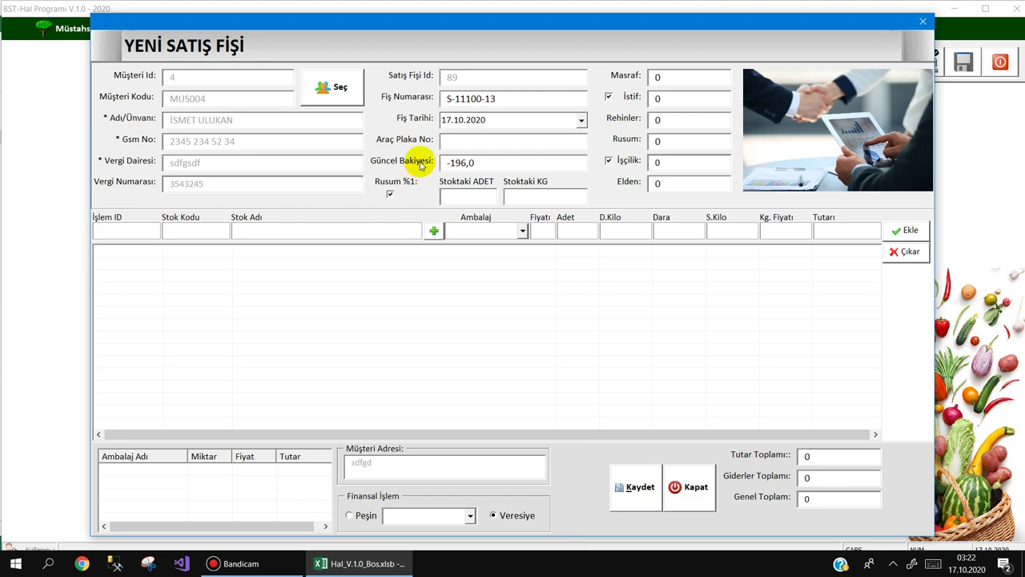
{"action": "type", "text": "5678"}
{"action": "key", "text": "Return"}
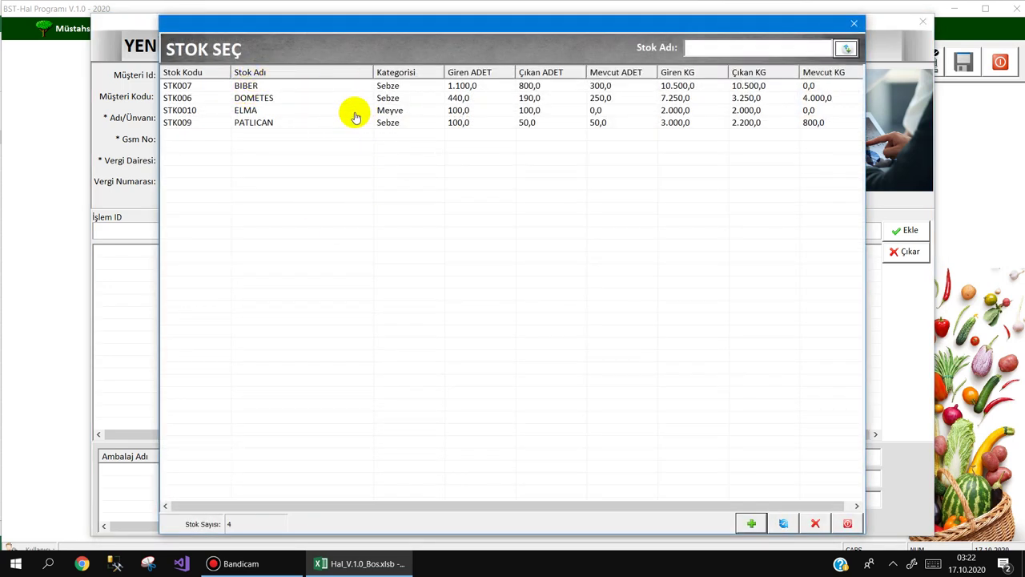
- Add a DOMETES line: 100 units, 2000 kg net, total 4000
{"action": "left_click", "coordinate": [818, 88]}
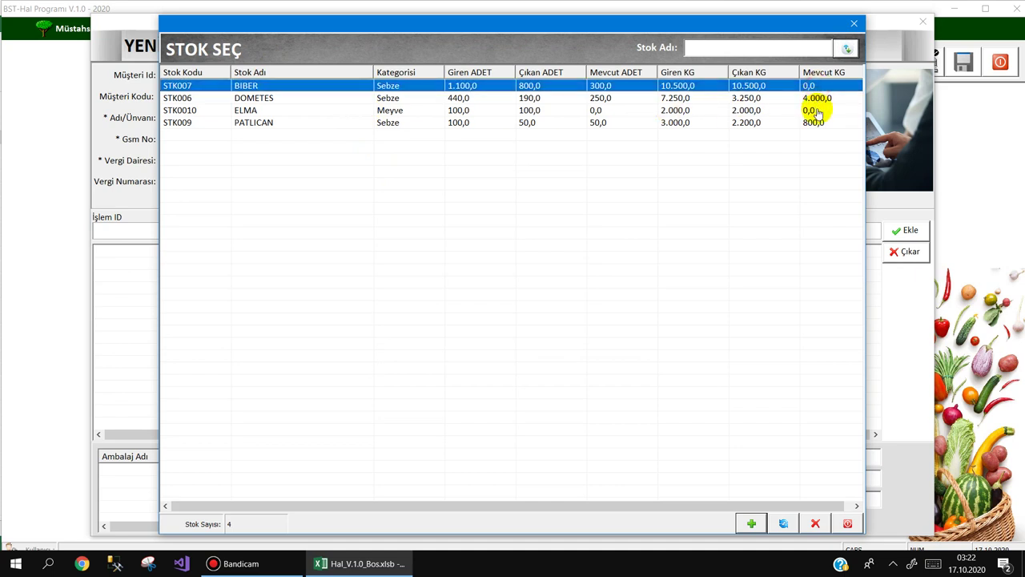
{"action": "left_click", "coordinate": [813, 110]}
{"action": "left_click", "coordinate": [812, 87]}
{"action": "left_click", "coordinate": [812, 109]}
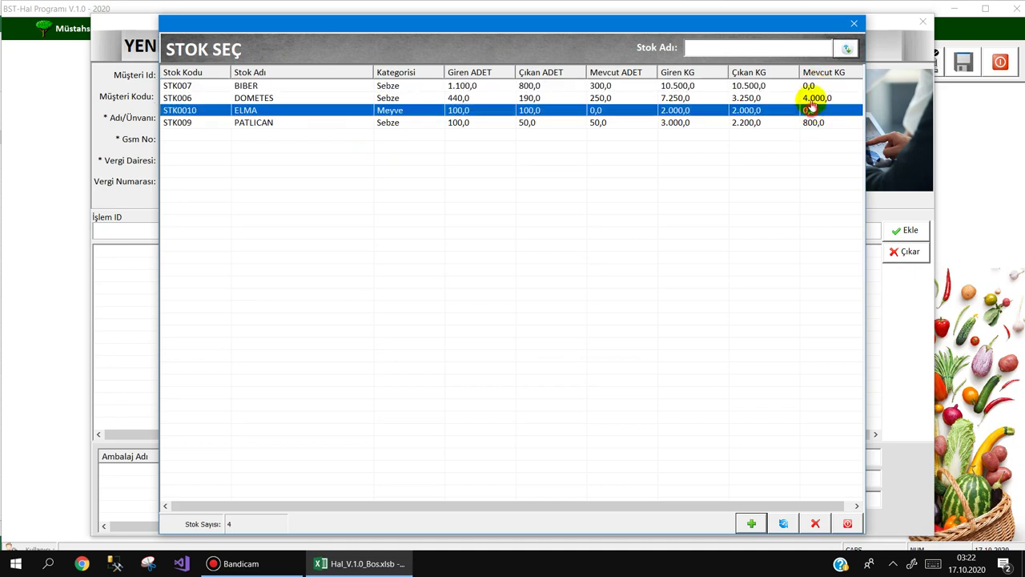
{"action": "left_click", "coordinate": [815, 85]}
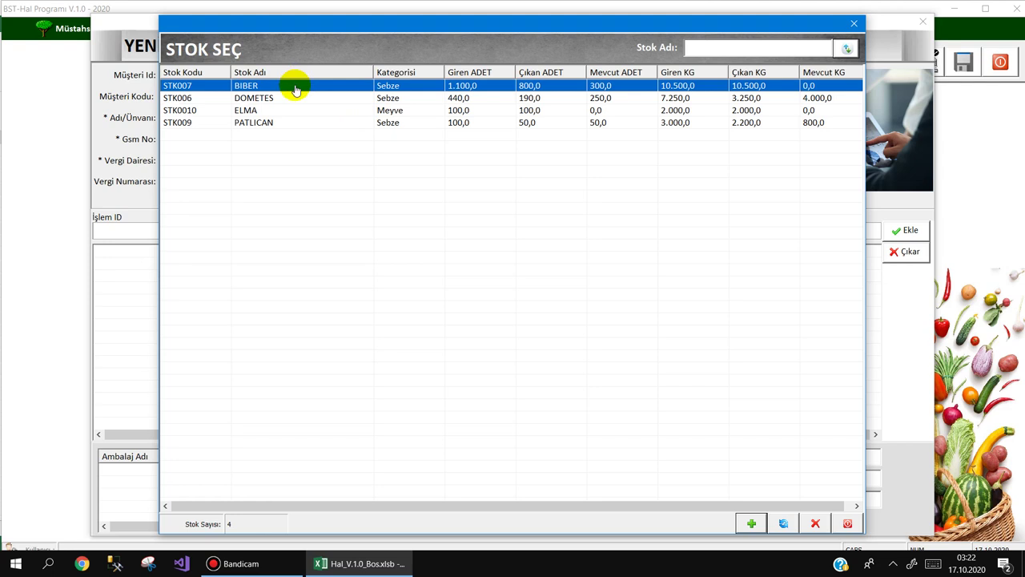
{"action": "double_click", "coordinate": [276, 99]}
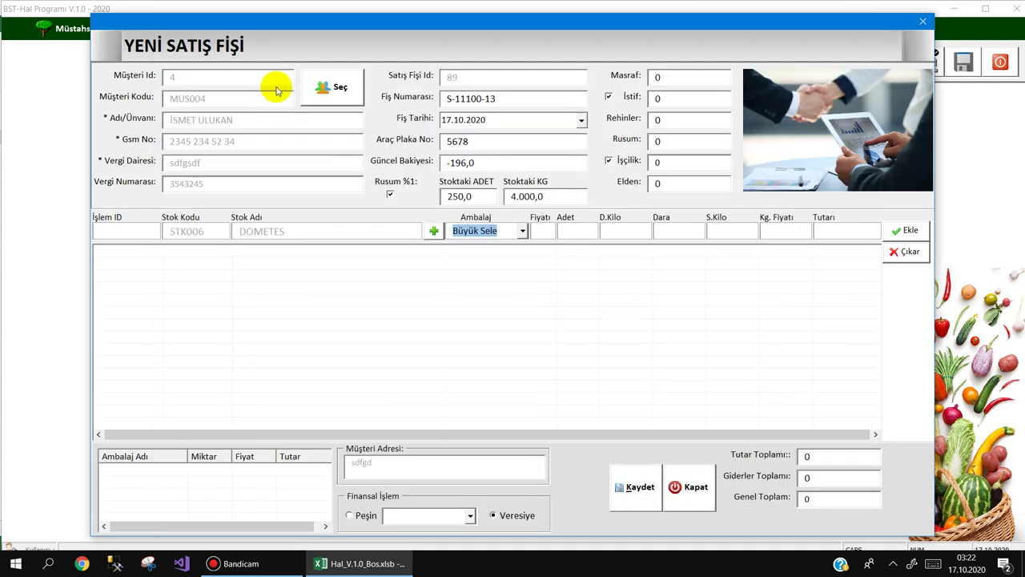
{"action": "key", "text": "Tab"}
{"action": "type", "text": "2"}
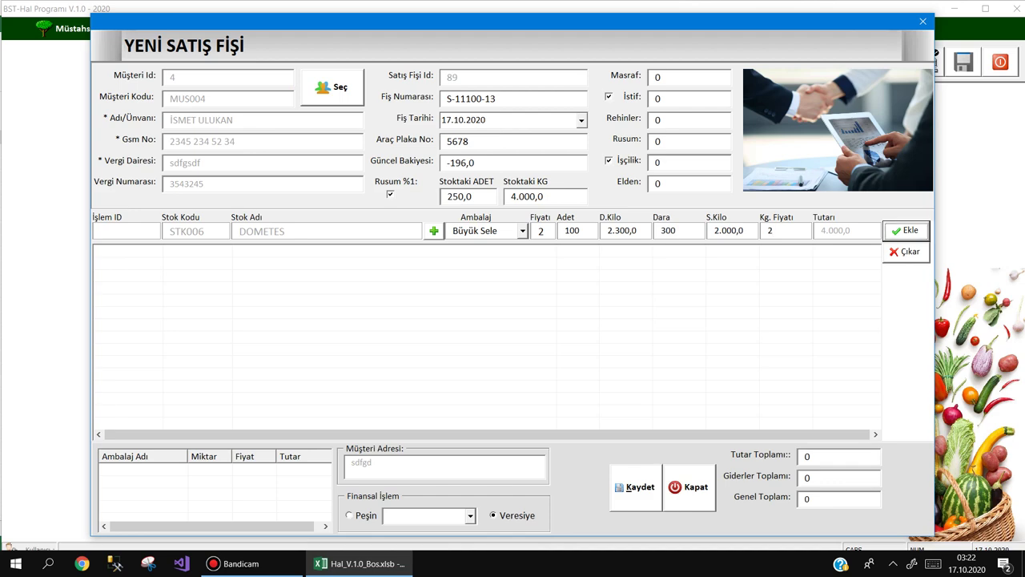
{"action": "key", "text": "Return"}
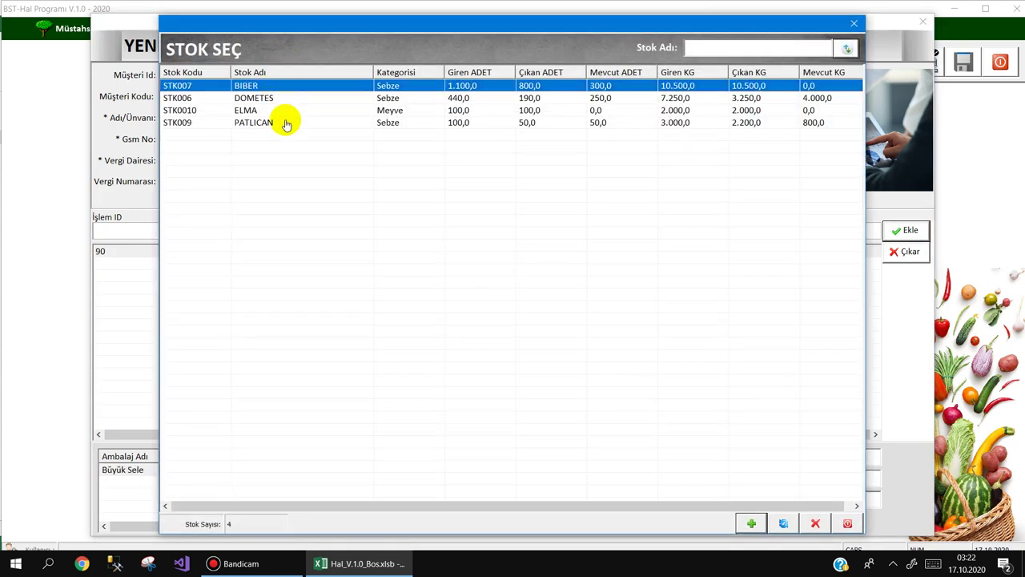
- Add a PATLICAN line of 50 units, 800 kg net, total 2800, after a 60-unit shortage error
{"action": "double_click", "coordinate": [286, 123]}
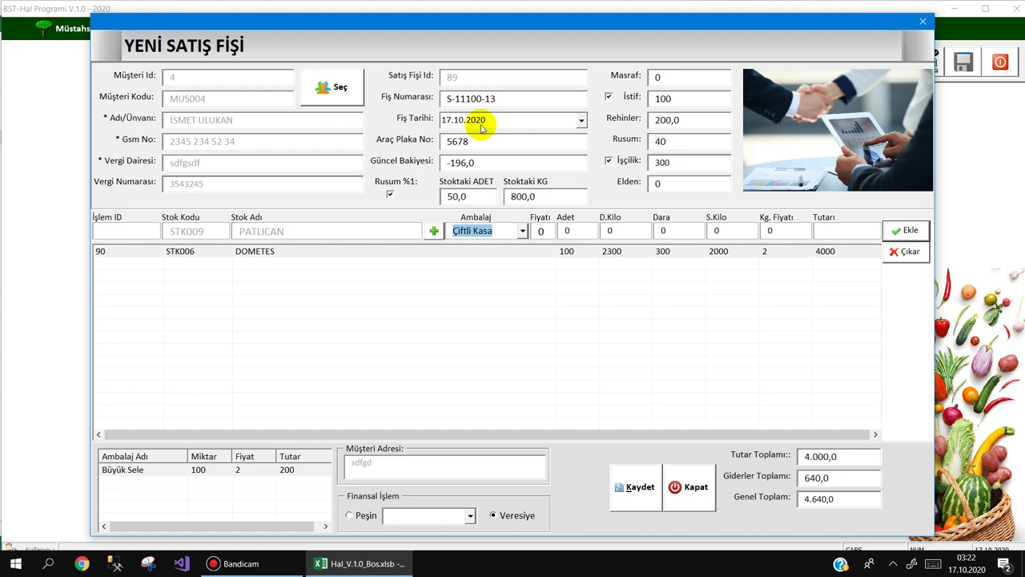
{"action": "type", "text": "3"}
{"action": "key", "text": "Return"}
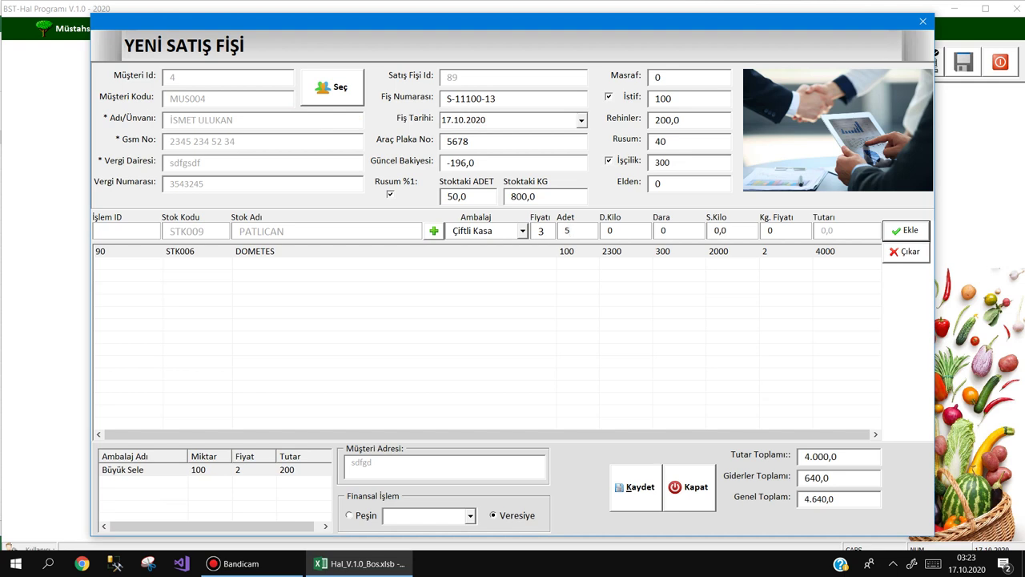
{"action": "type", "text": "60"}
{"action": "key", "text": "Return"}
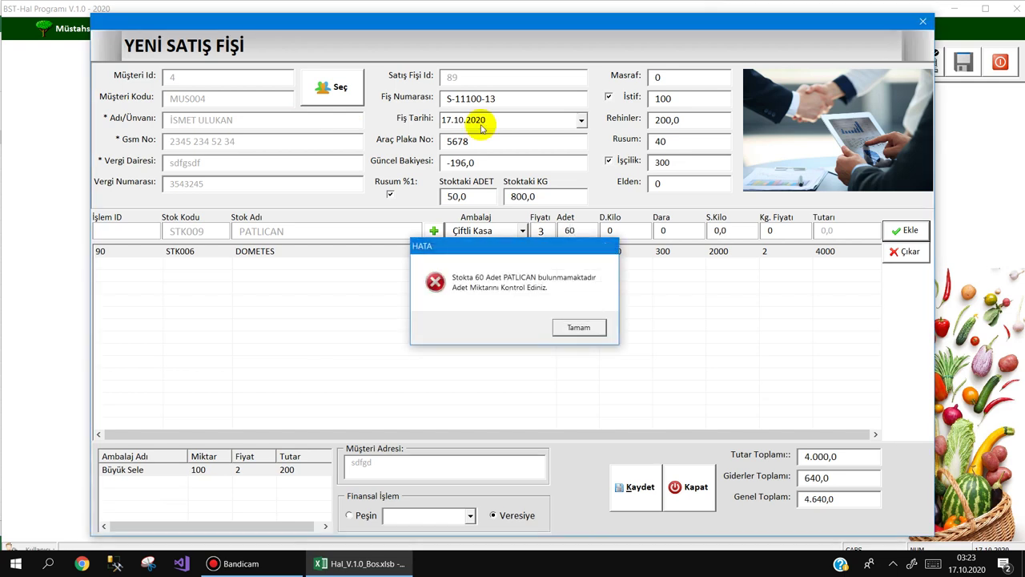
{"action": "key", "text": "Return"}
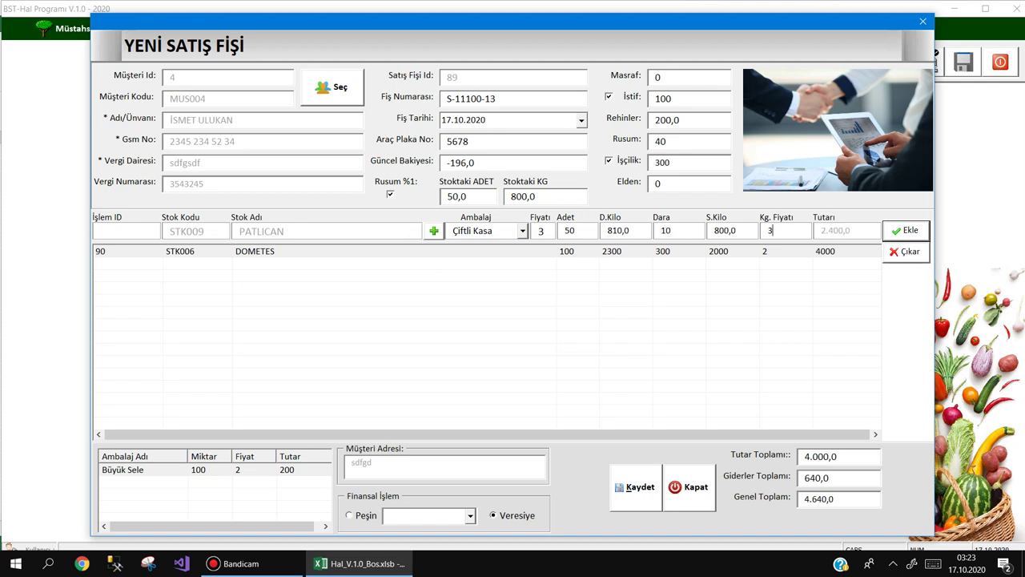
{"action": "left_click", "coordinate": [906, 230]}
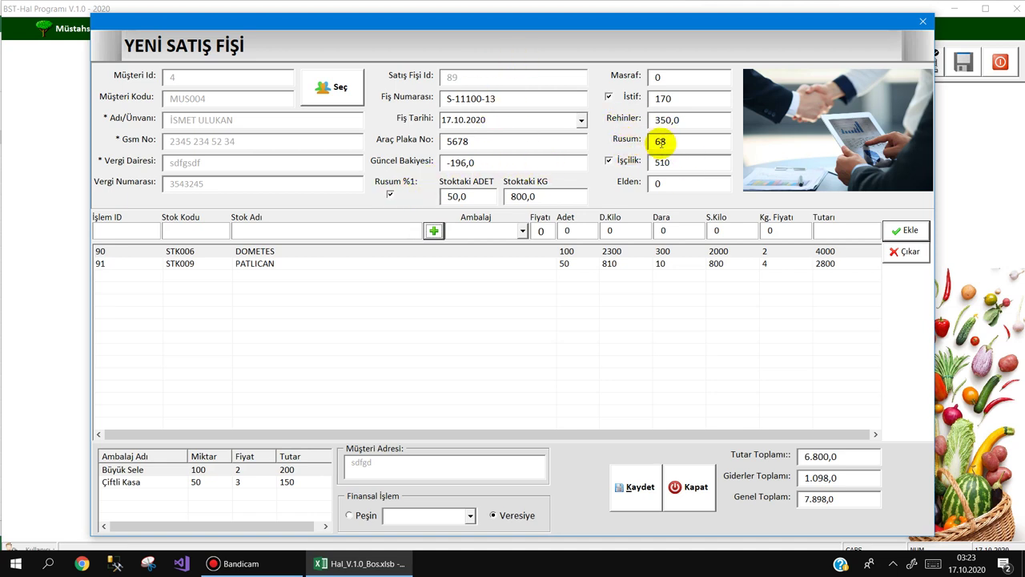
- Apply the 1% market tax and İstif 170, keeping the automatic İşçilik charge of 510
{"action": "left_click", "coordinate": [391, 195]}
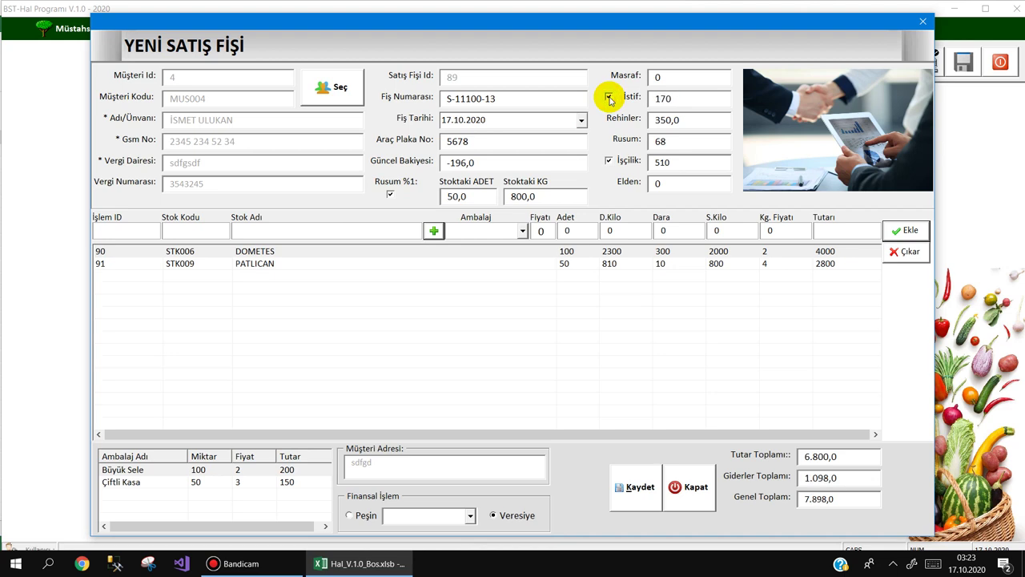
{"action": "left_click", "coordinate": [608, 97]}
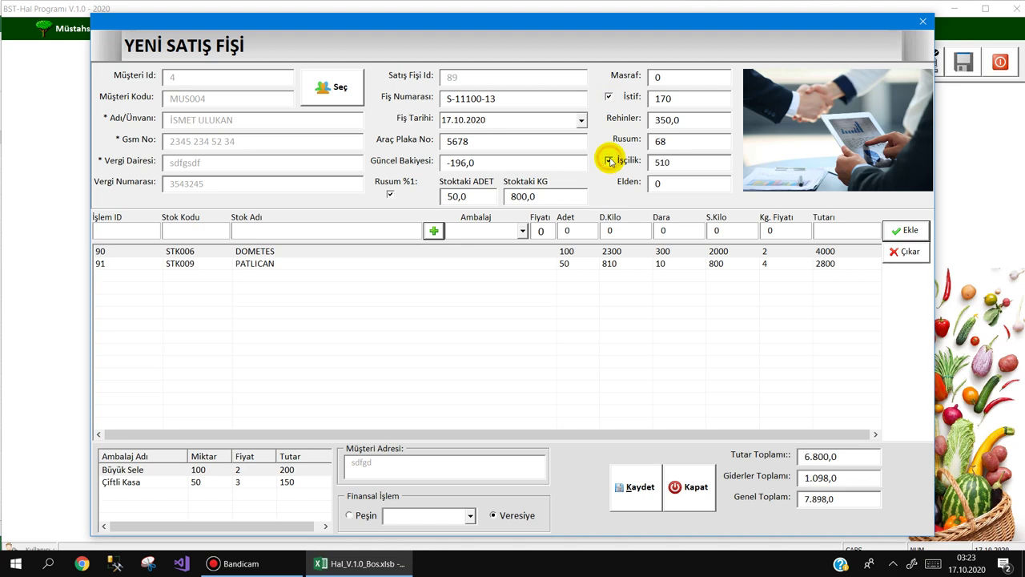
{"action": "left_click", "coordinate": [837, 267]}
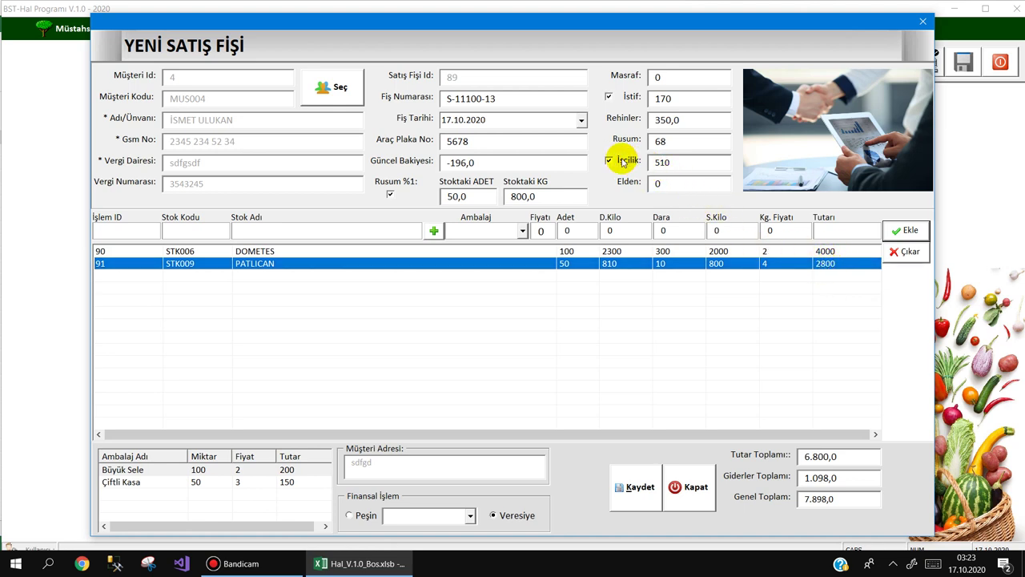
{"action": "left_click", "coordinate": [623, 162]}
{"action": "left_click", "coordinate": [610, 162]}
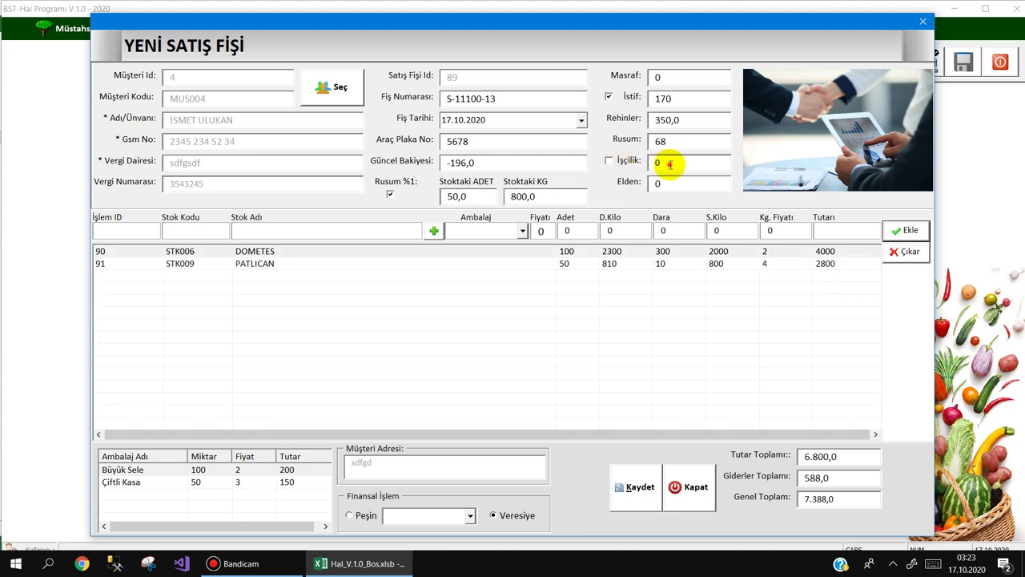
{"action": "double_click", "coordinate": [669, 164]}
{"action": "type", "text": "200"}
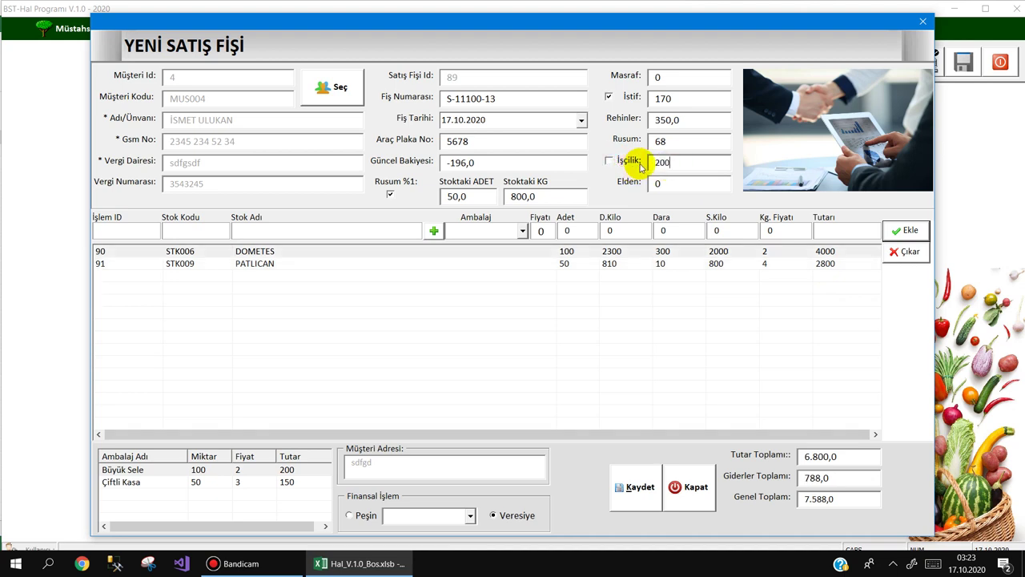
{"action": "left_click", "coordinate": [610, 161]}
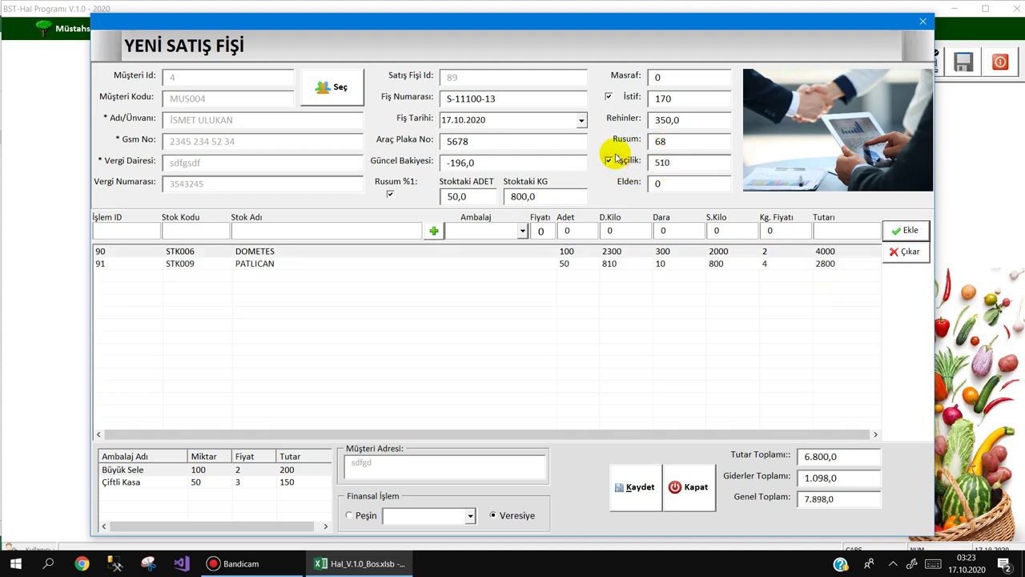
- Set payment to Peşin from Merkez and save receipt S-11100-13
{"action": "left_click", "coordinate": [364, 515]}
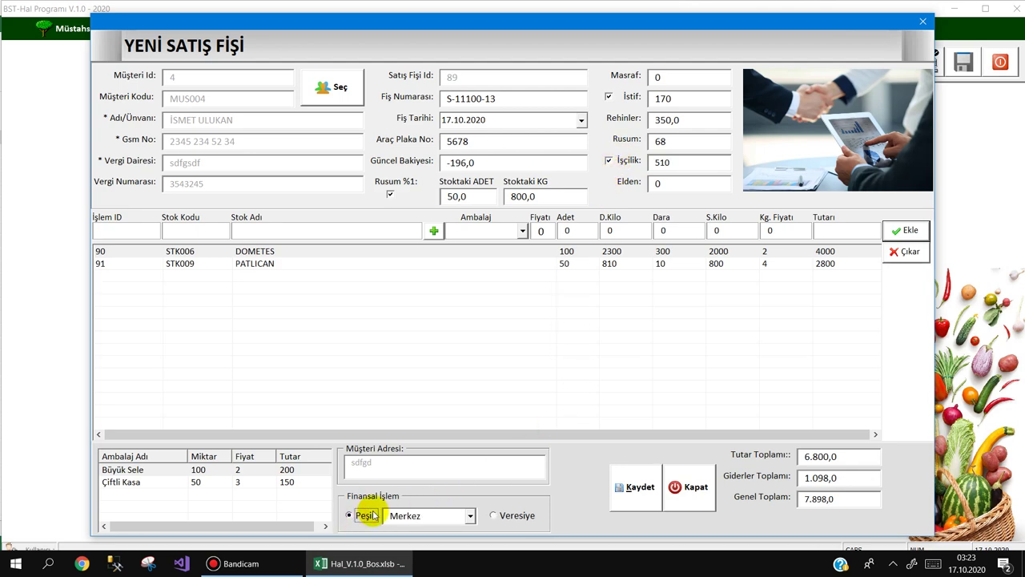
{"action": "left_click", "coordinate": [631, 486]}
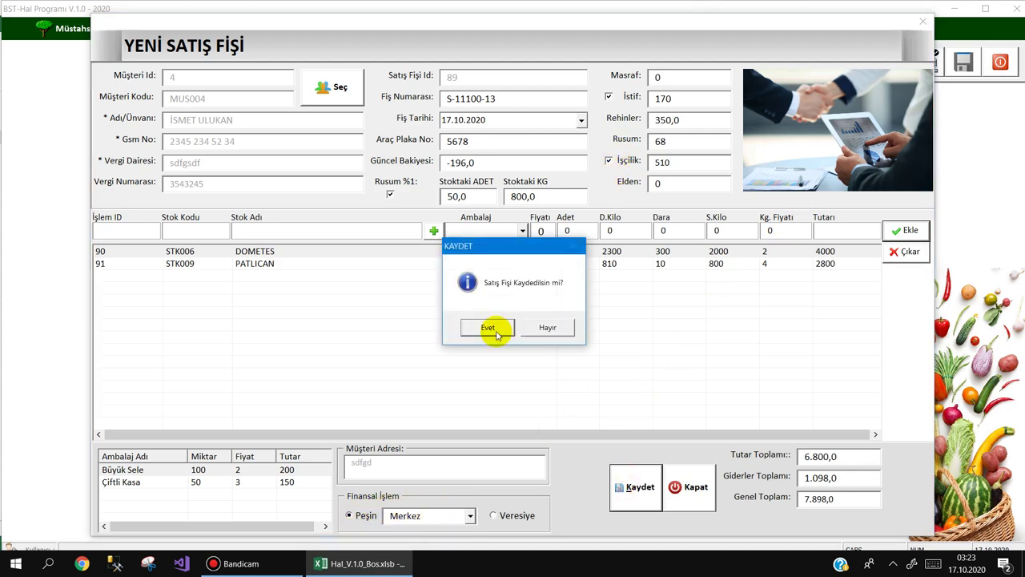
{"action": "left_click", "coordinate": [493, 328]}
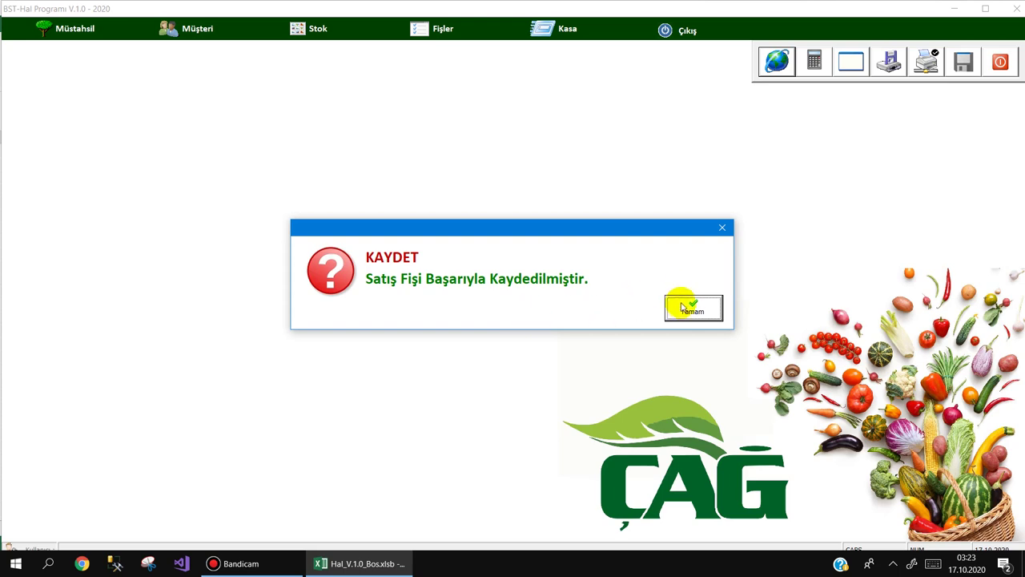
- Open receipt 89 (S-11100-13) from the sales receipt list
{"action": "left_click", "coordinate": [681, 305]}
{"action": "left_click", "coordinate": [432, 30]}
{"action": "left_click", "coordinate": [426, 149]}
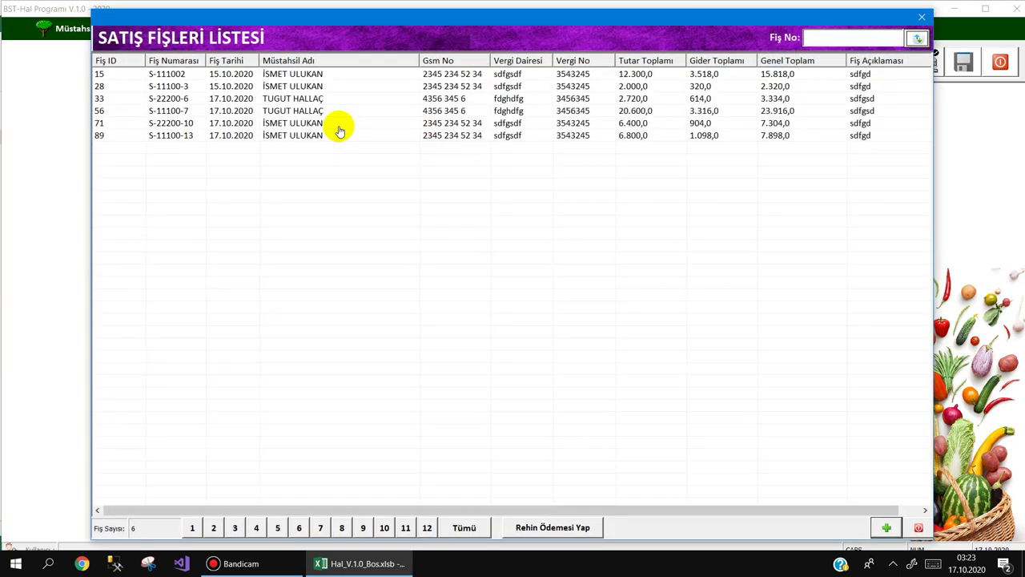
{"action": "left_click", "coordinate": [230, 138]}
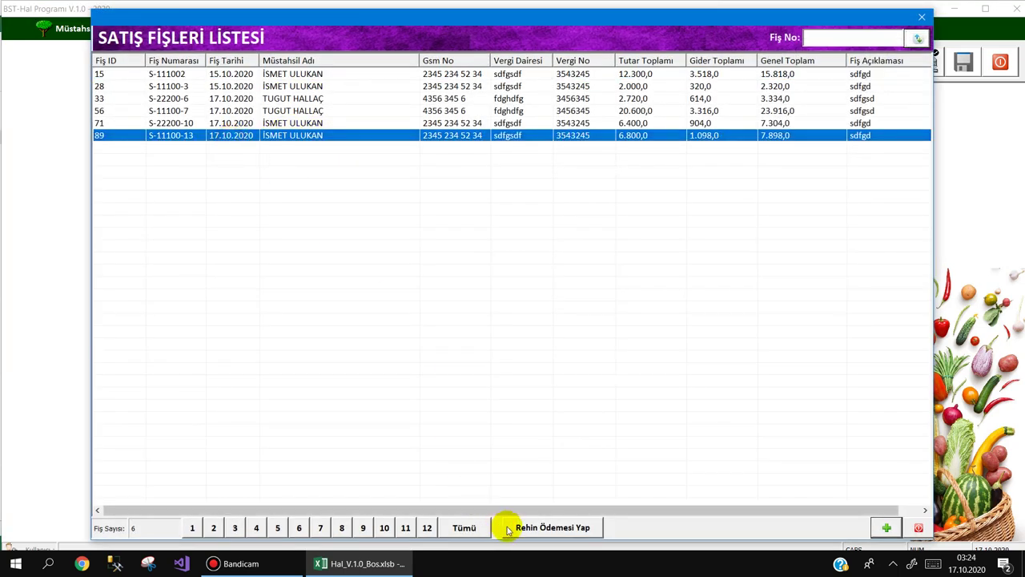
{"action": "double_click", "coordinate": [472, 136]}
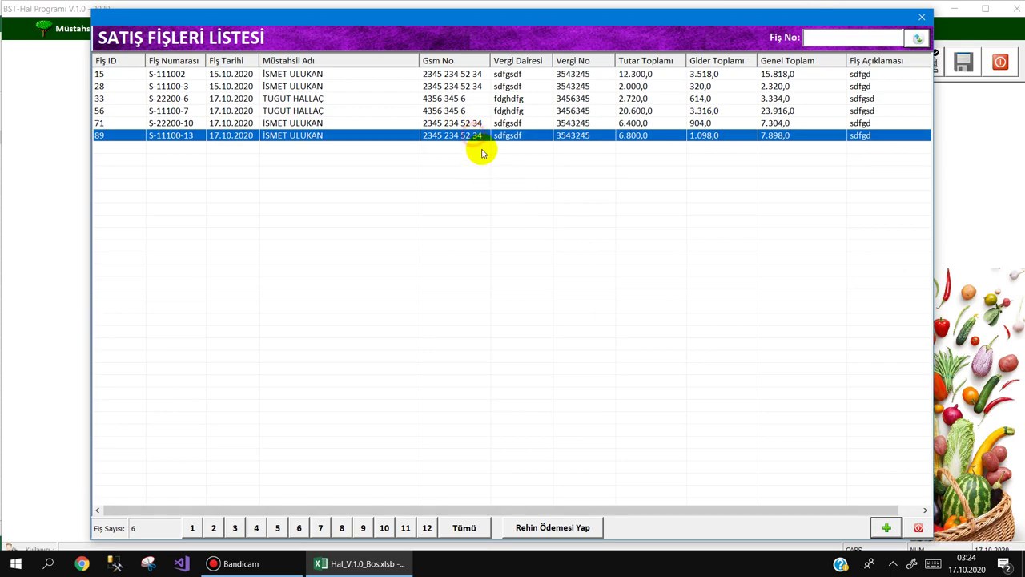
- Print receipt 89 to 79.pdf on the desktop
{"action": "left_click", "coordinate": [635, 487]}
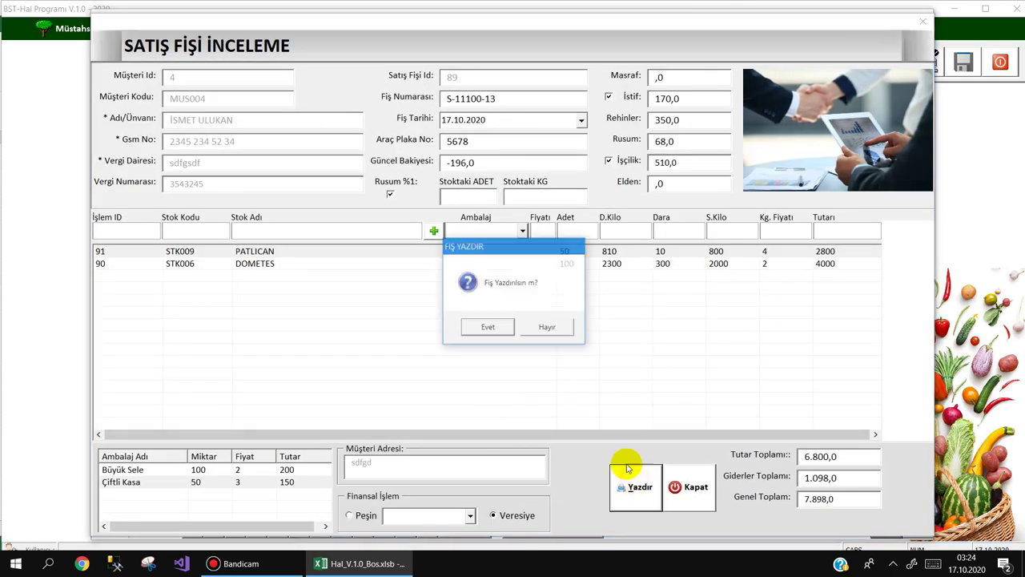
{"action": "left_click", "coordinate": [487, 325]}
{"action": "left_click", "coordinate": [517, 302]}
{"action": "type", "text": "79"}
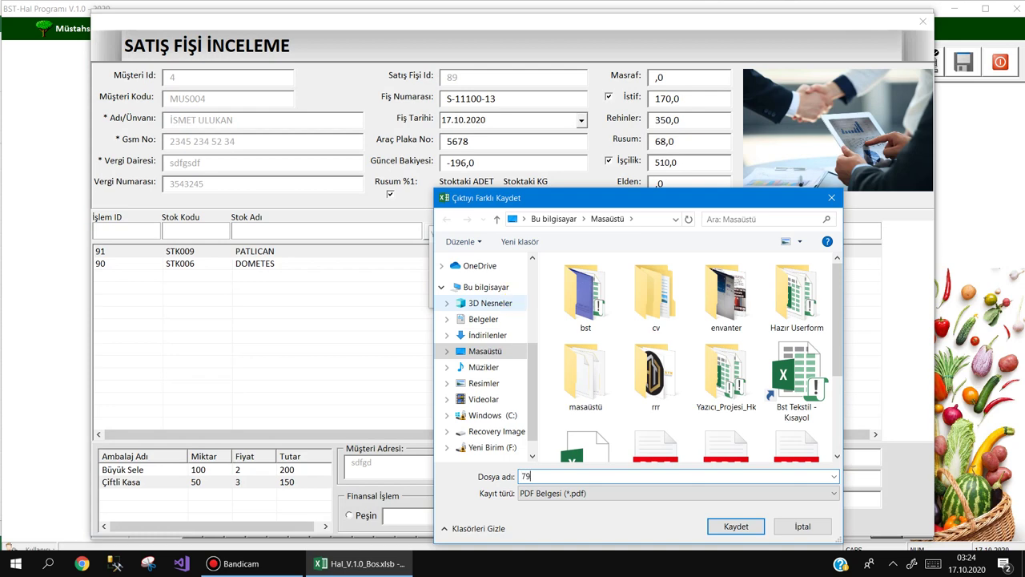
{"action": "key", "text": "Return"}
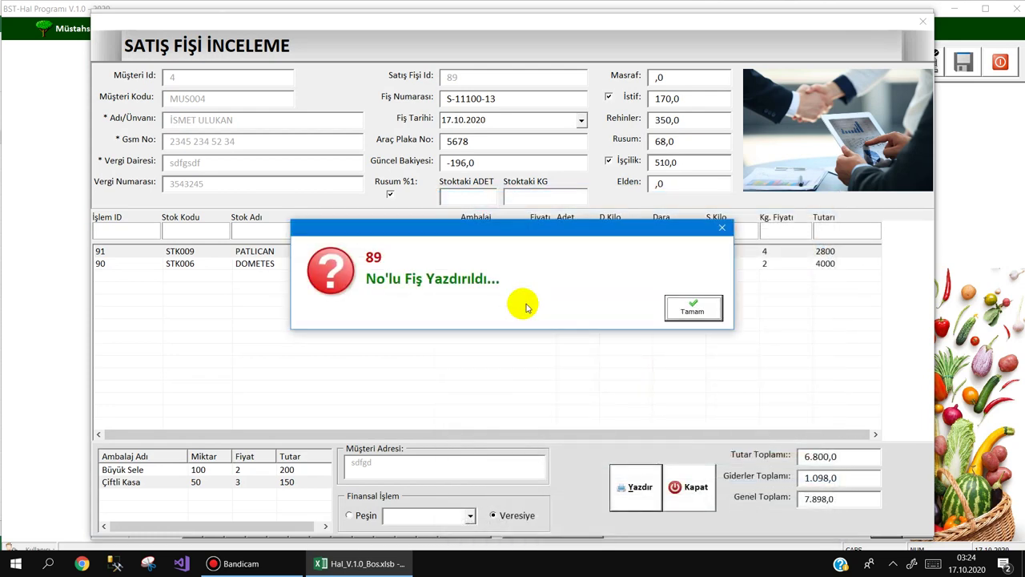
{"action": "left_click", "coordinate": [681, 311]}
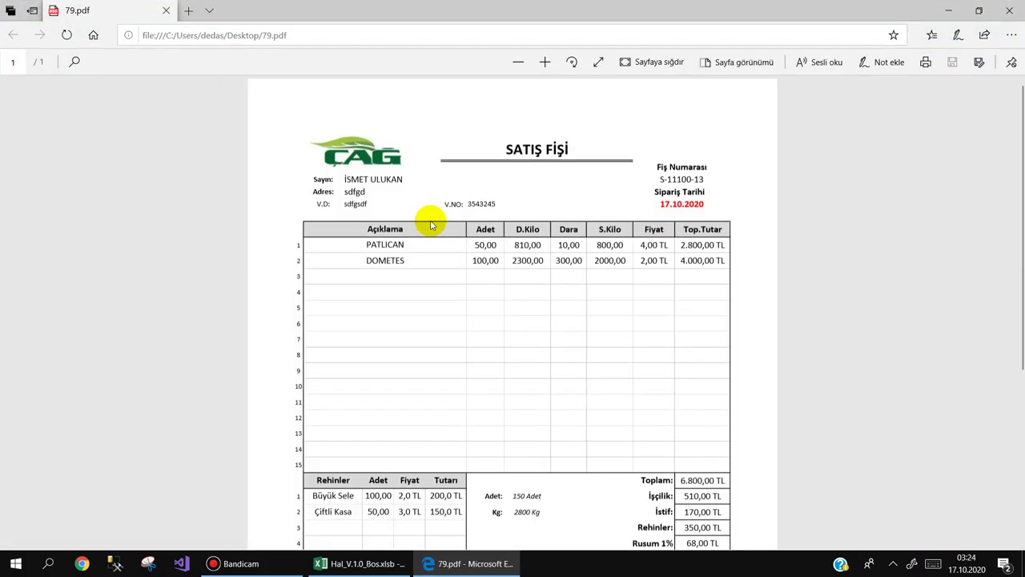
- Enlarge the 79.pdf receipt in Edge, read through it, then close the Edge window
{"action": "left_click", "coordinate": [546, 64]}
{"action": "left_click", "coordinate": [546, 63]}
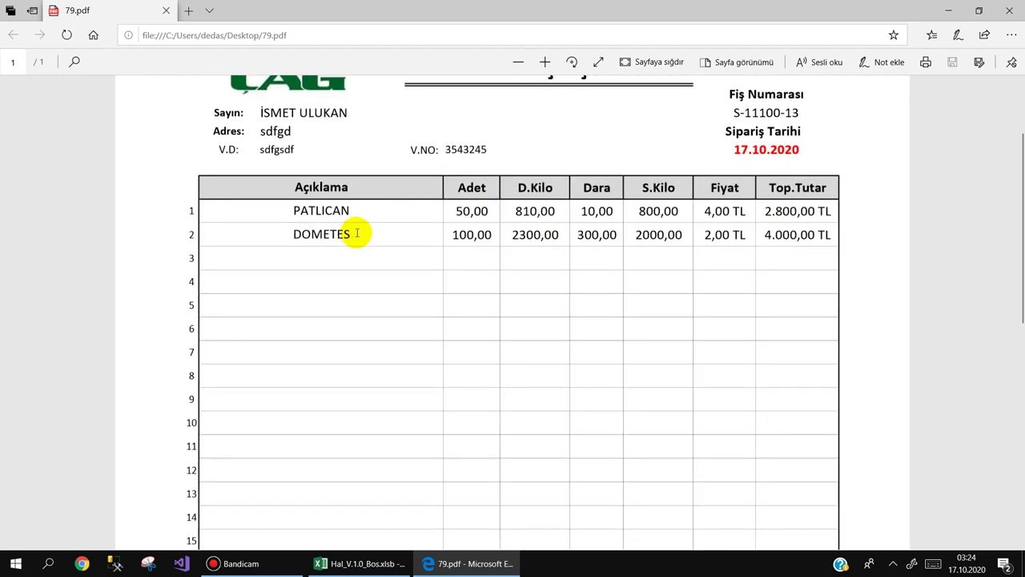
{"action": "scroll", "coordinate": [612, 230], "scroll_direction": "down", "scroll_amount": 5}
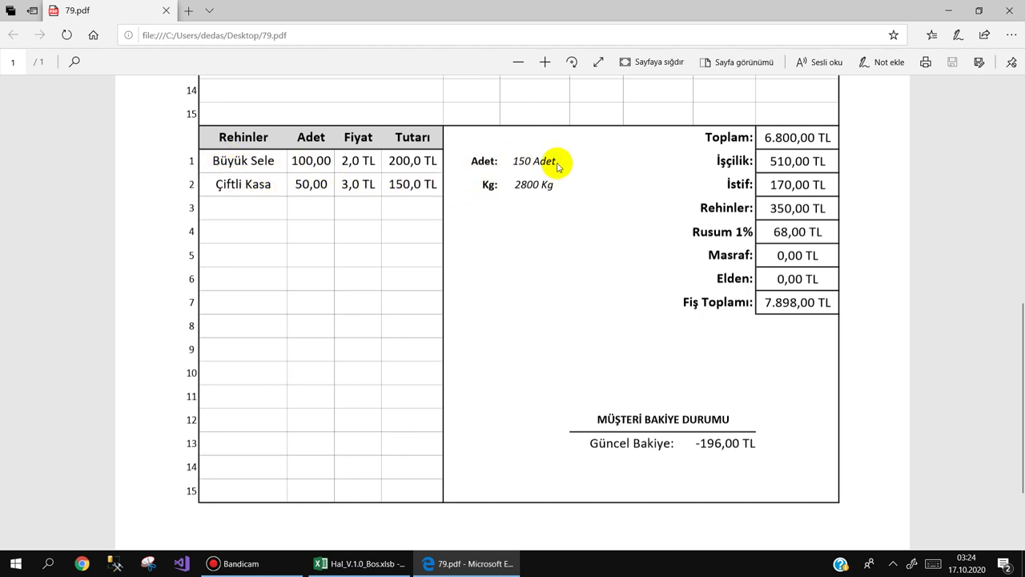
{"action": "scroll", "coordinate": [553, 163], "scroll_direction": "up", "scroll_amount": 4}
{"action": "scroll", "coordinate": [481, 208], "scroll_direction": "down", "scroll_amount": 1}
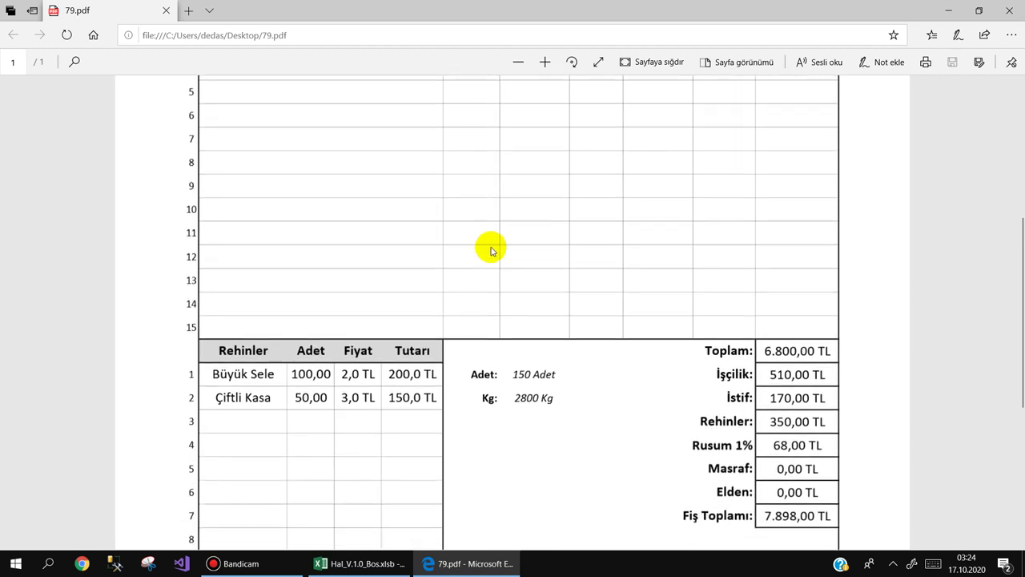
{"action": "scroll", "coordinate": [788, 148], "scroll_direction": "up", "scroll_amount": 3}
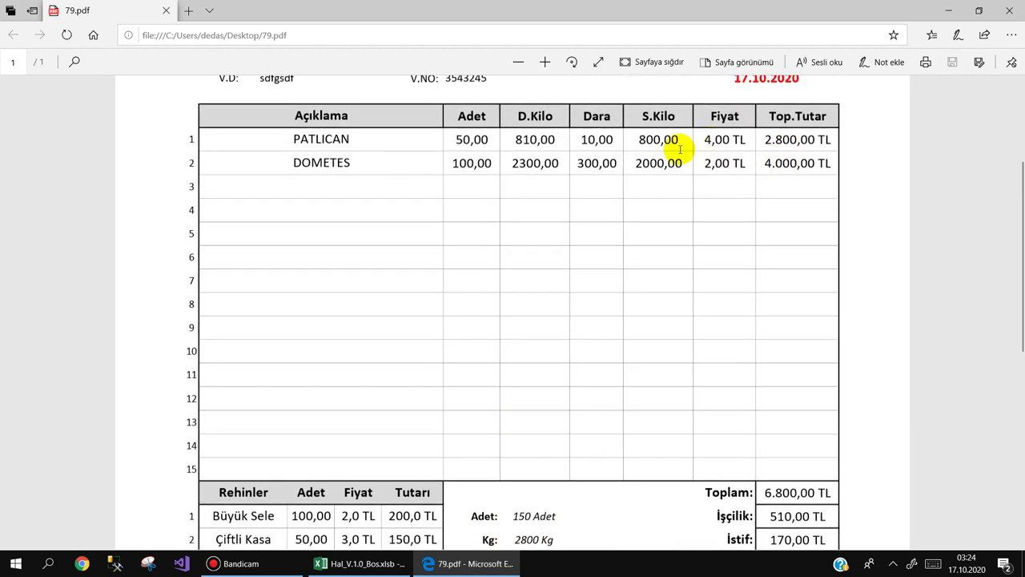
{"action": "scroll", "coordinate": [665, 167], "scroll_direction": "down", "scroll_amount": 3}
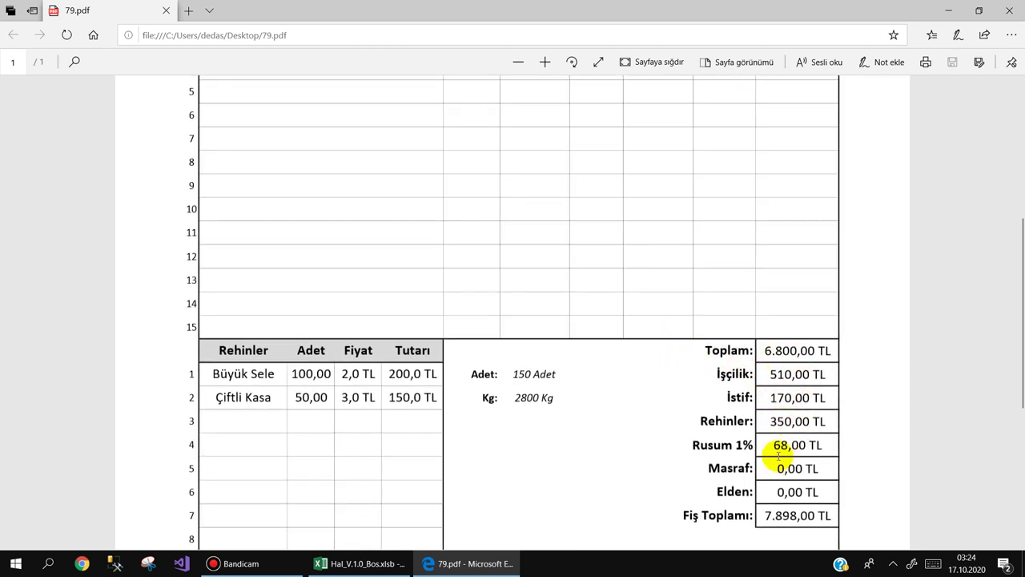
{"action": "scroll", "coordinate": [782, 490], "scroll_direction": "down", "scroll_amount": 1}
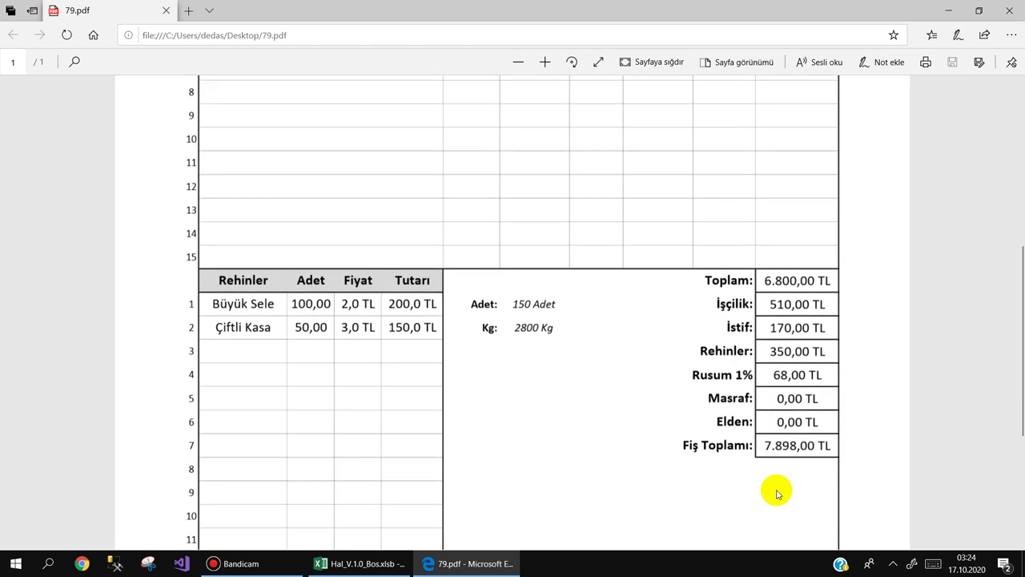
{"action": "scroll", "coordinate": [801, 377], "scroll_direction": "up", "scroll_amount": 8}
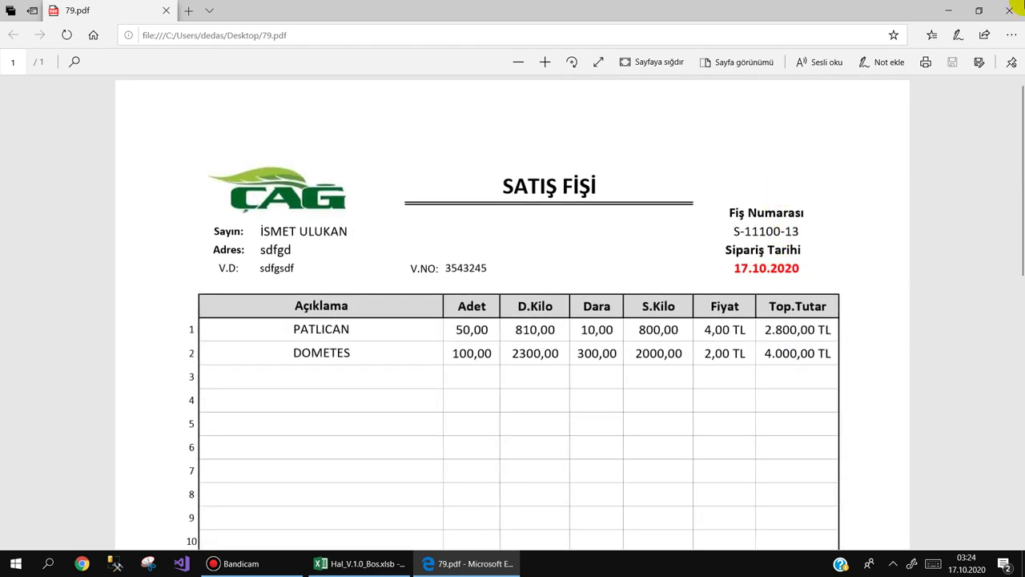
{"action": "left_click", "coordinate": [1011, 11]}
- Review receipt 89's unpaid deposits (Çiftli Kasa, Büyük Sele), then the cash movements and deposit lists
{"action": "left_click", "coordinate": [398, 27]}
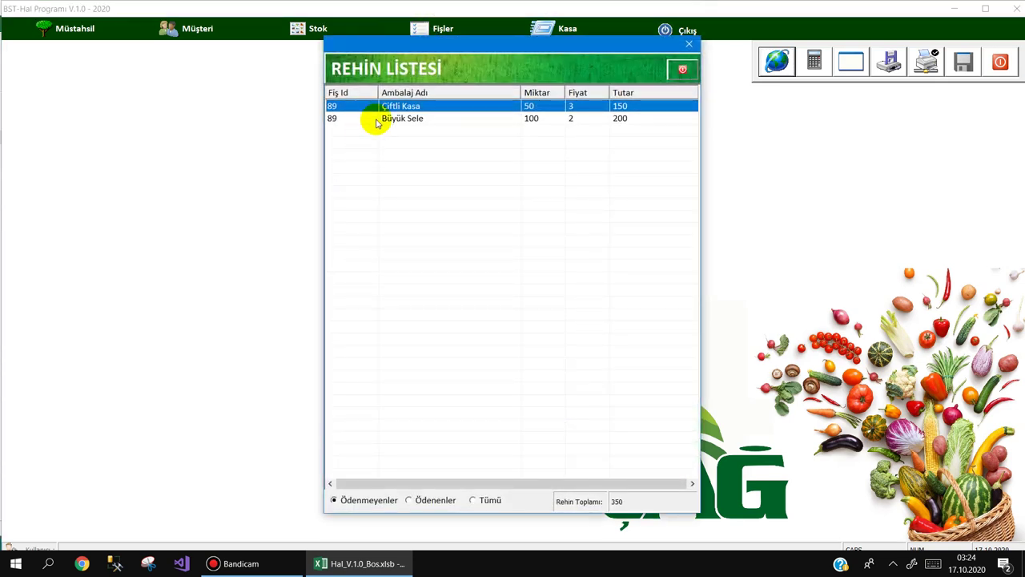
{"action": "left_click", "coordinate": [362, 118]}
{"action": "left_click", "coordinate": [360, 105]}
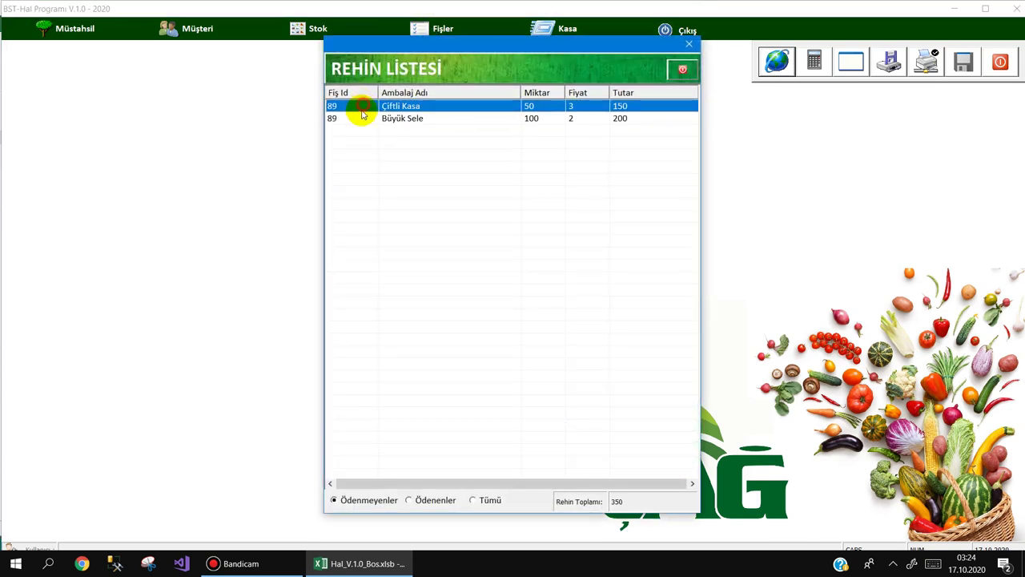
{"action": "left_click", "coordinate": [364, 114]}
{"action": "left_click", "coordinate": [366, 104]}
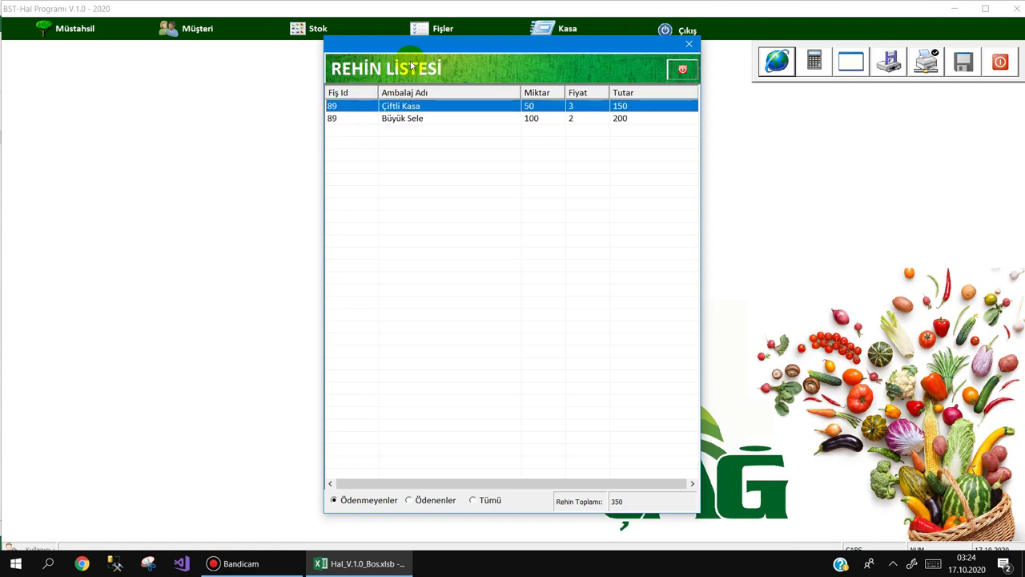
{"action": "mouse_move", "coordinate": [547, 38]}
{"action": "left_click", "coordinate": [552, 84]}
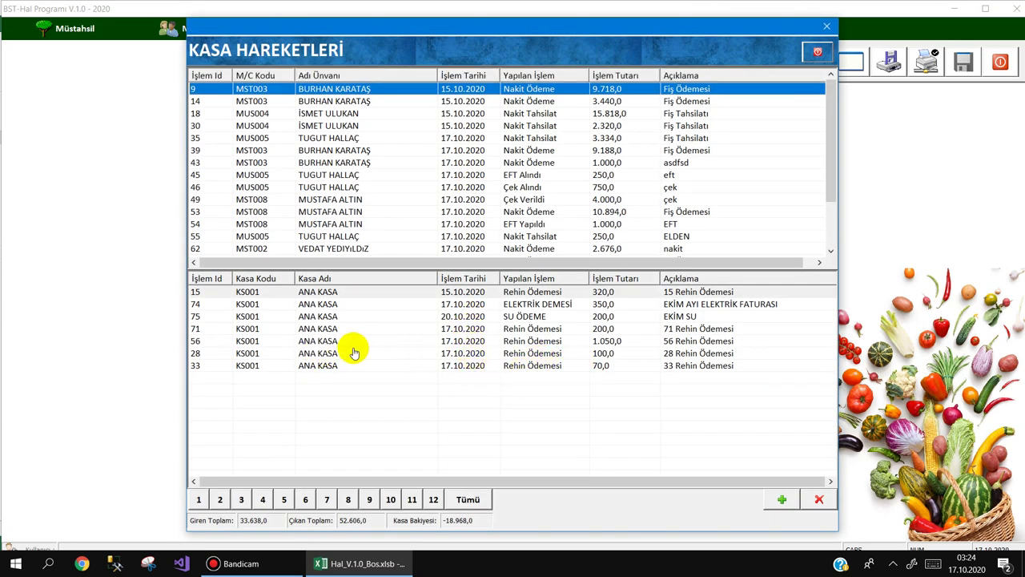
{"action": "mouse_move", "coordinate": [446, 52]}
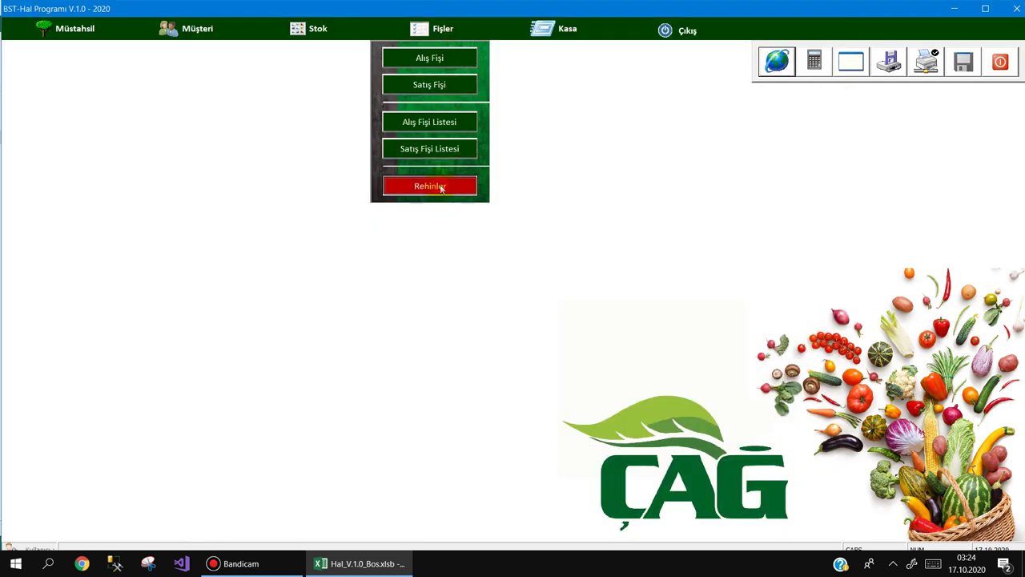
{"action": "left_click", "coordinate": [451, 185]}
- Open sales receipt 89 (S-11100-13) from Satış Fişleri Listesi in the Satış Fişi İnceleme form
{"action": "mouse_move", "coordinate": [441, 29]}
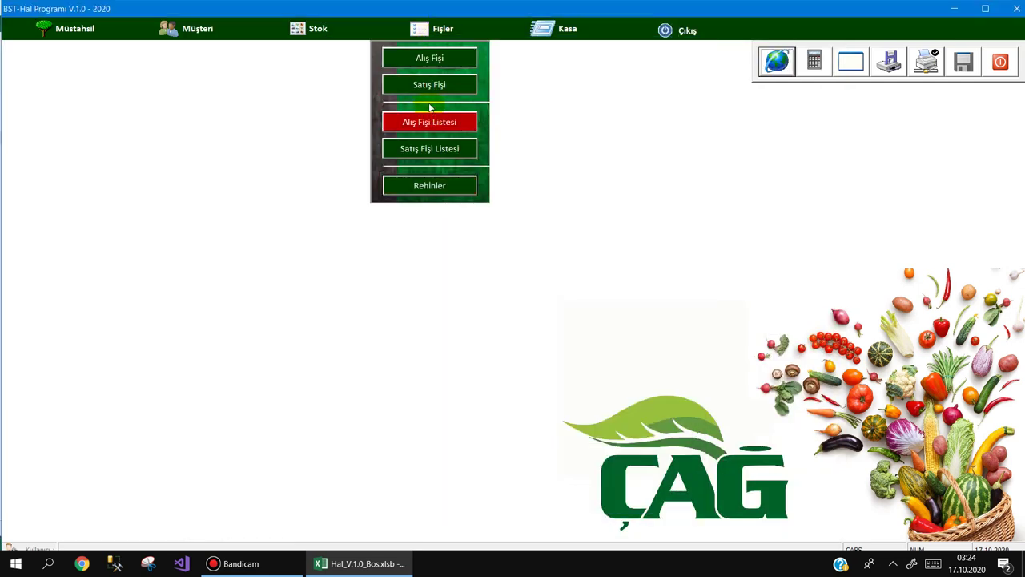
{"action": "left_click", "coordinate": [425, 148]}
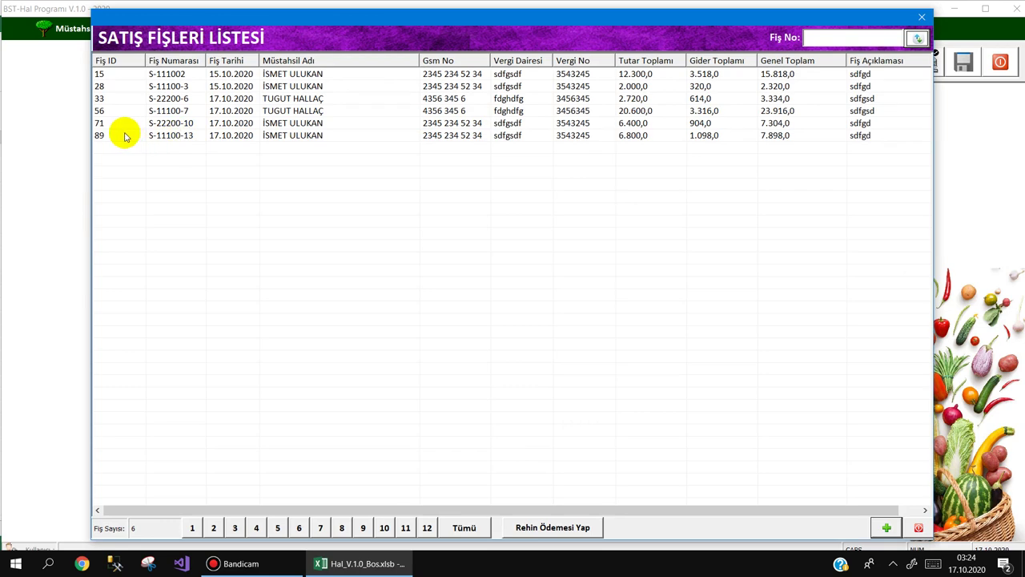
{"action": "left_click", "coordinate": [124, 138]}
{"action": "double_click", "coordinate": [124, 138]}
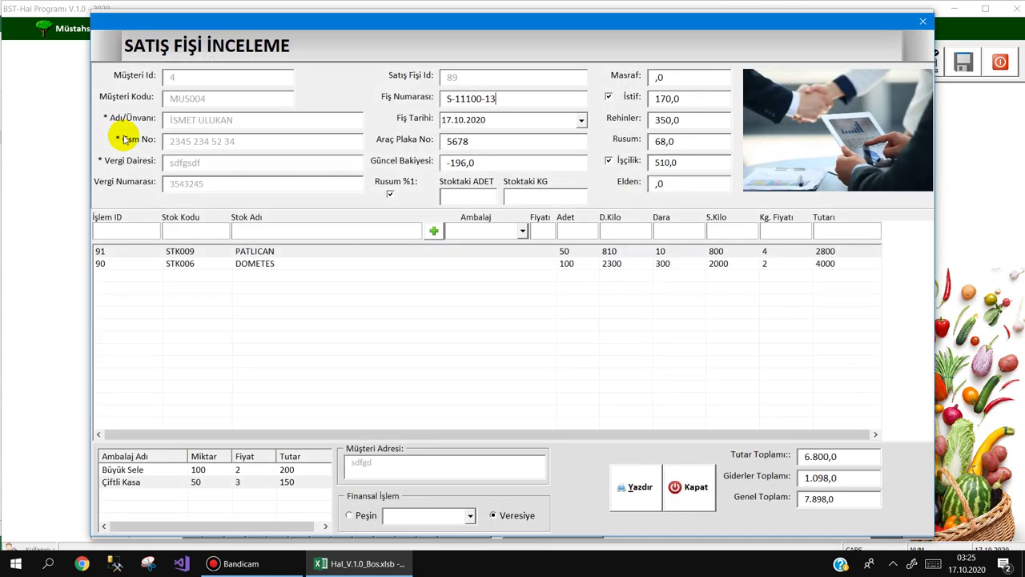
{"action": "key", "text": "Escape"}
{"action": "left_click", "coordinate": [130, 136]}
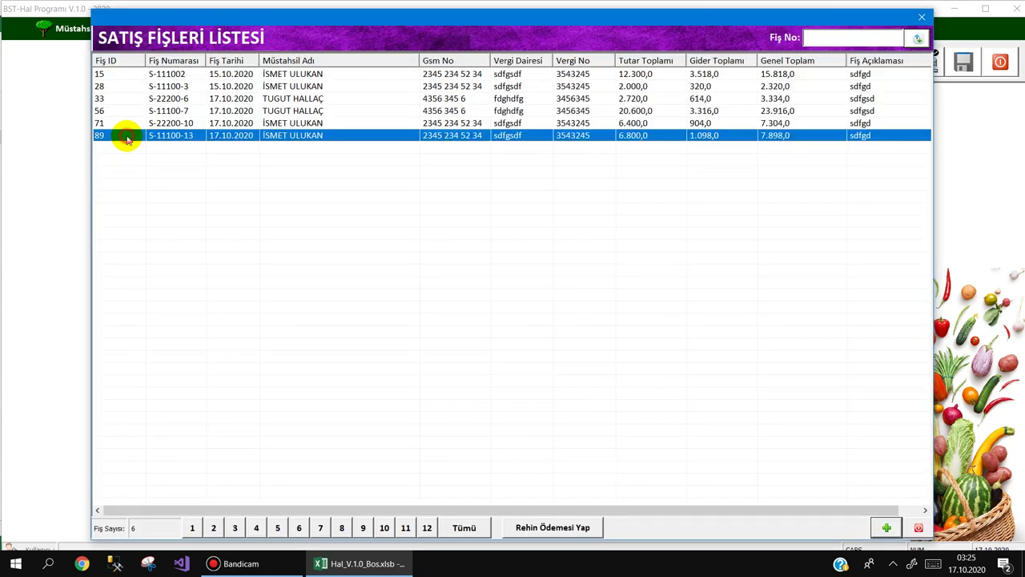
{"action": "left_click", "coordinate": [565, 527]}
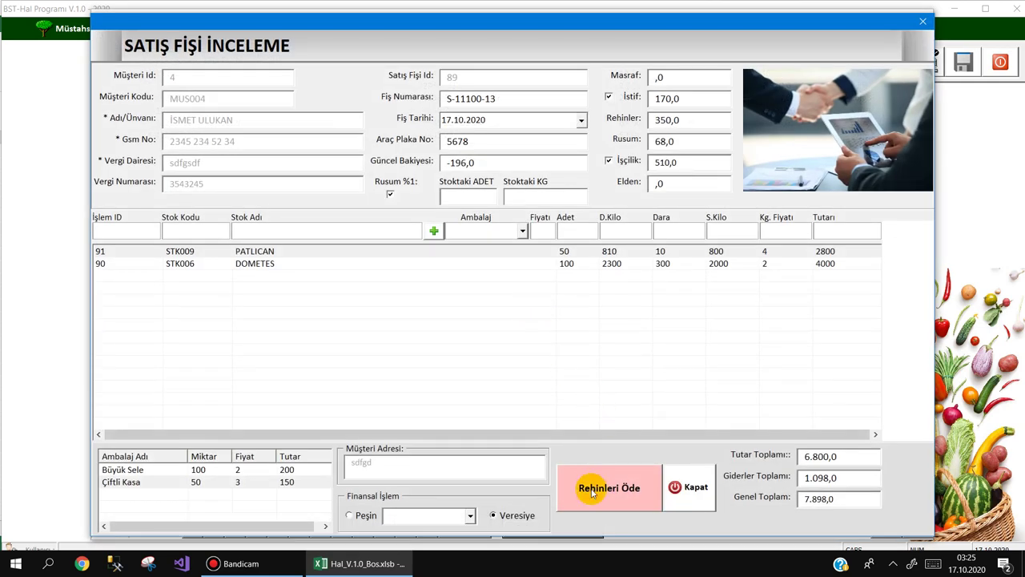
- Pay receipt 89's 350,0 pledge charges with Rehinleri Öde and confirm
{"action": "left_click", "coordinate": [592, 488]}
{"action": "left_click", "coordinate": [490, 325]}
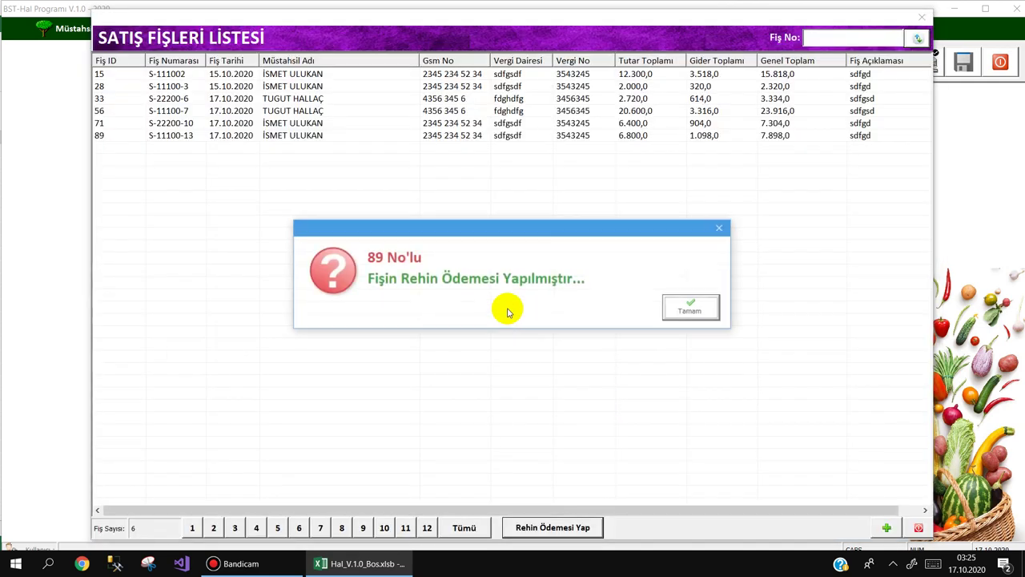
{"action": "left_click", "coordinate": [550, 37]}
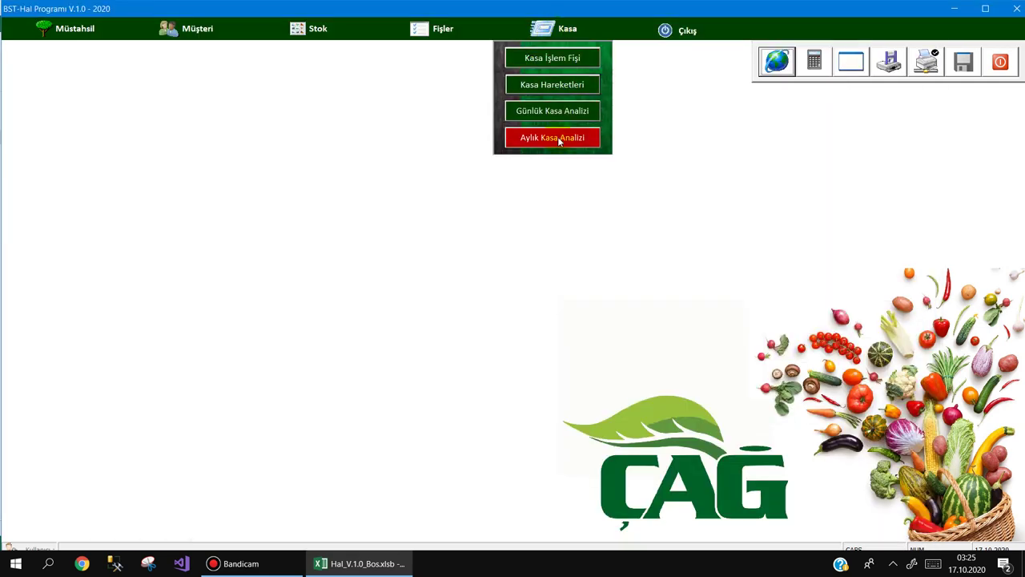
- Check the new pledge payment in Kasa Hareketleri and start a new cash transaction
{"action": "left_click", "coordinate": [552, 84]}
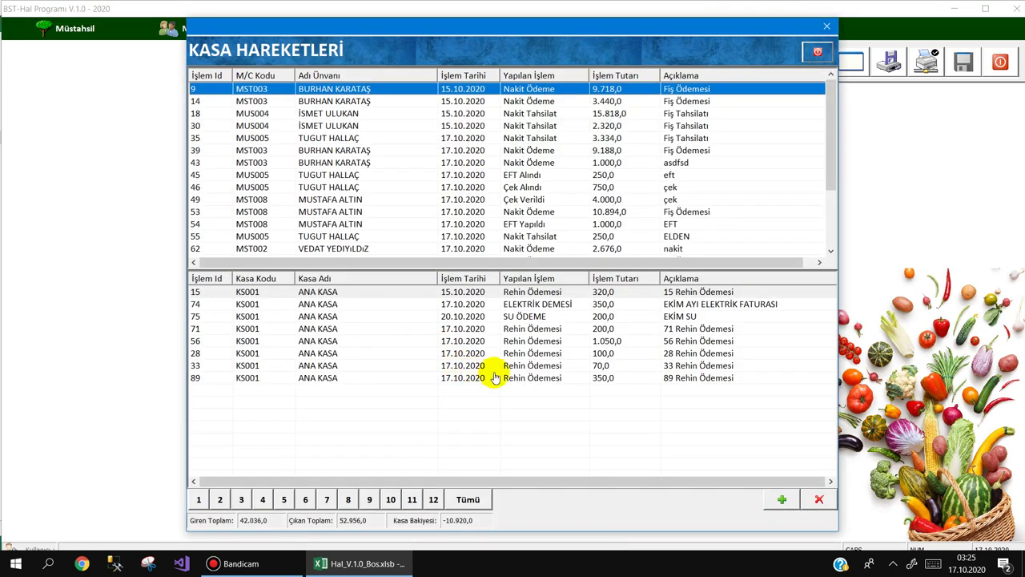
{"action": "left_click", "coordinate": [489, 376]}
{"action": "left_click", "coordinate": [681, 365]}
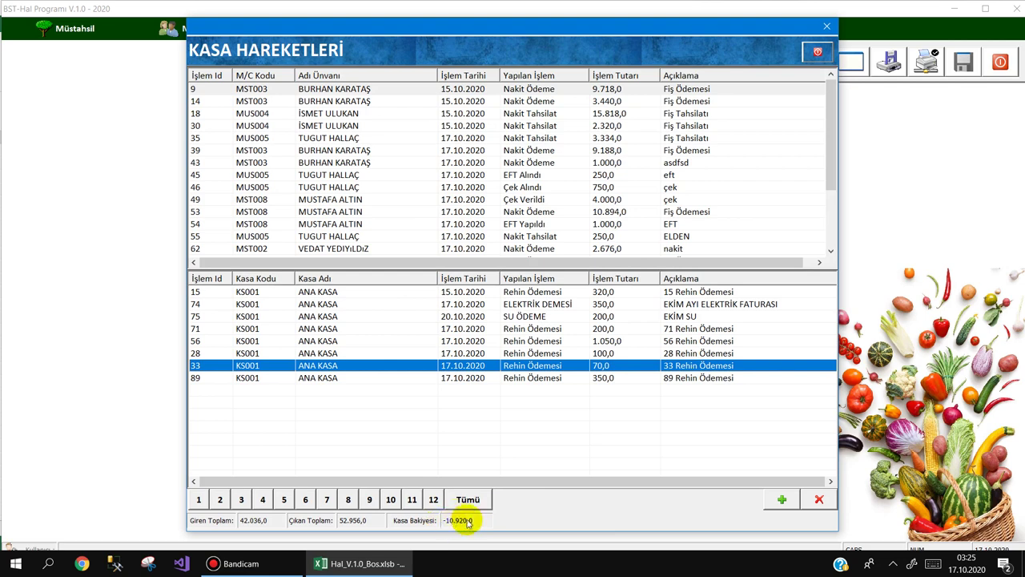
{"action": "key", "text": "Escape"}
{"action": "left_click", "coordinate": [564, 28]}
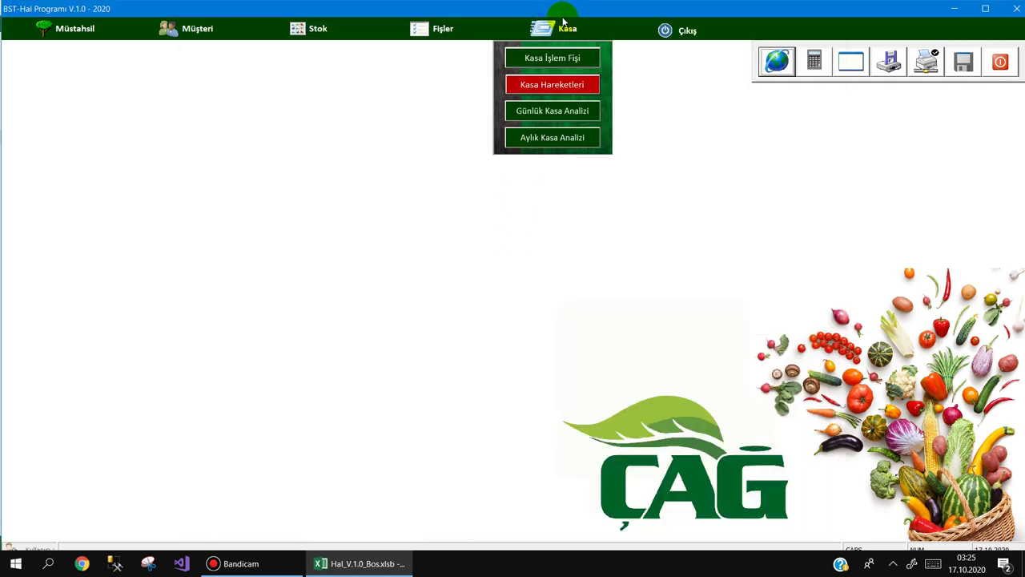
{"action": "left_click", "coordinate": [553, 86]}
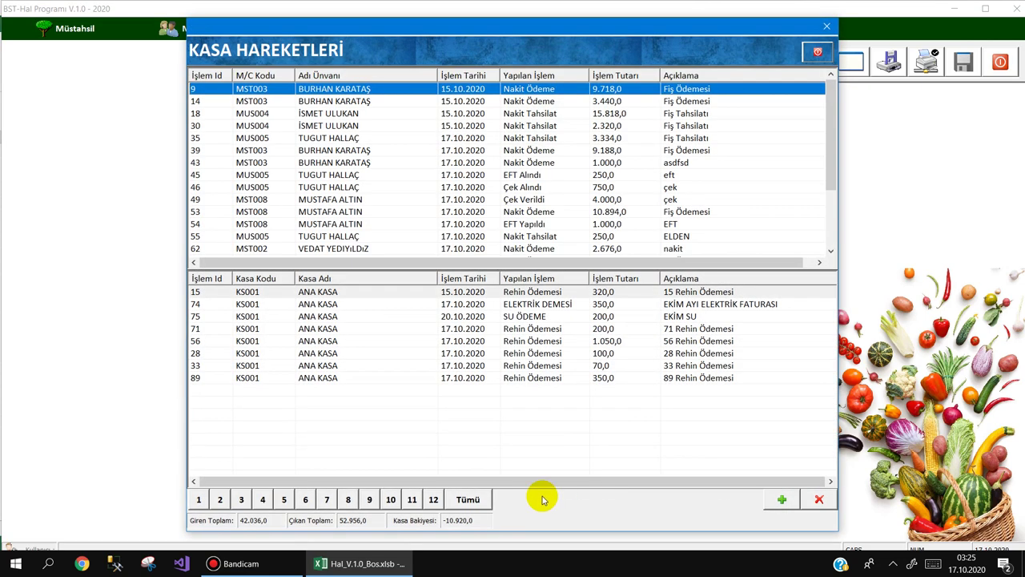
{"action": "left_click", "coordinate": [776, 499]}
- Record a new 1.980,0 cash entry, typing 'kAS' in the transaction field, and save it
{"action": "left_click", "coordinate": [478, 293]}
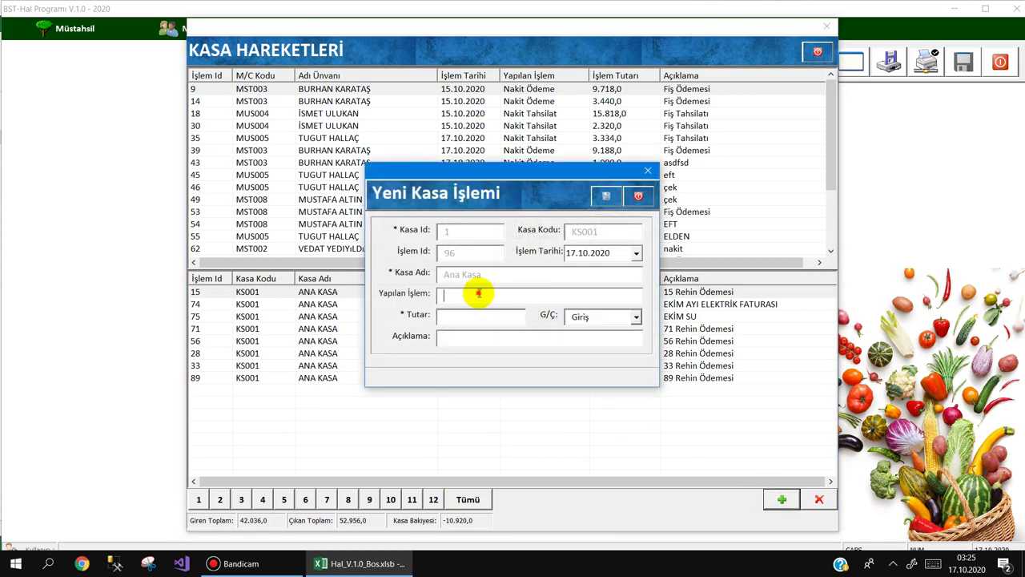
{"action": "type", "text": "kAS"}
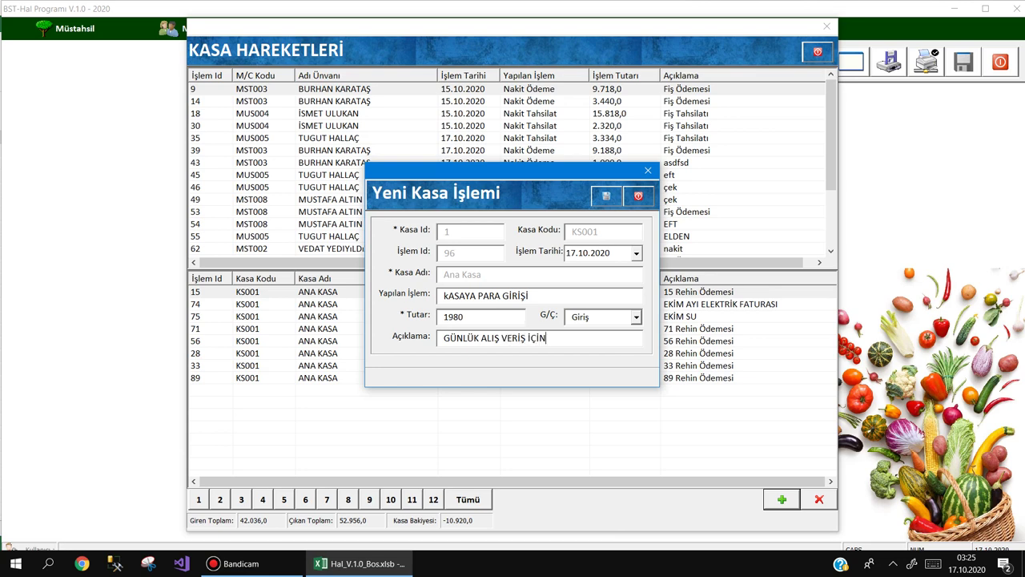
{"action": "key", "text": "Return"}
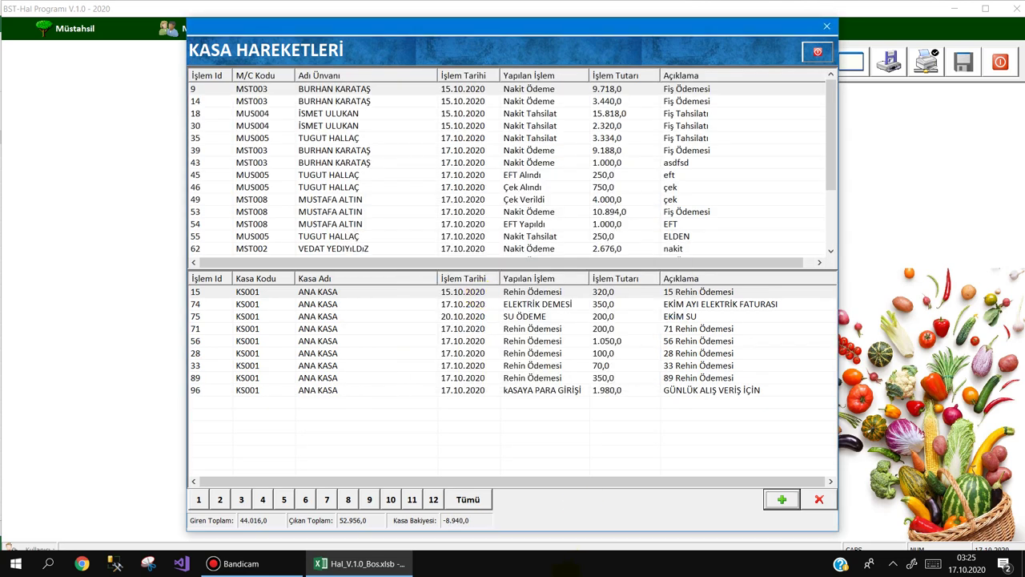
- Delete cash entry 96, leaving a -10.920,0 balance, and reopen the cash movements list
{"action": "left_click", "coordinate": [483, 395]}
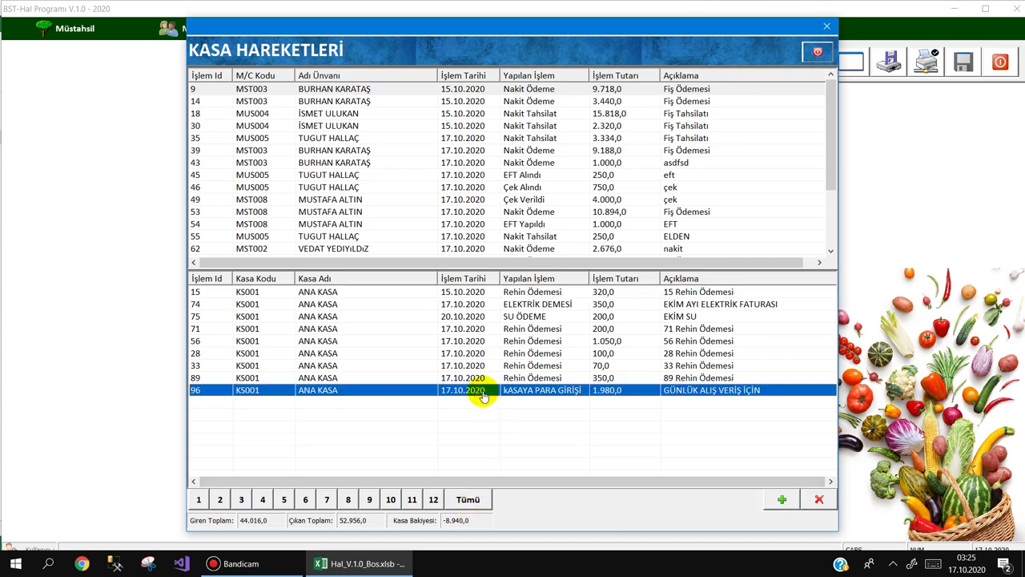
{"action": "left_click", "coordinate": [818, 499]}
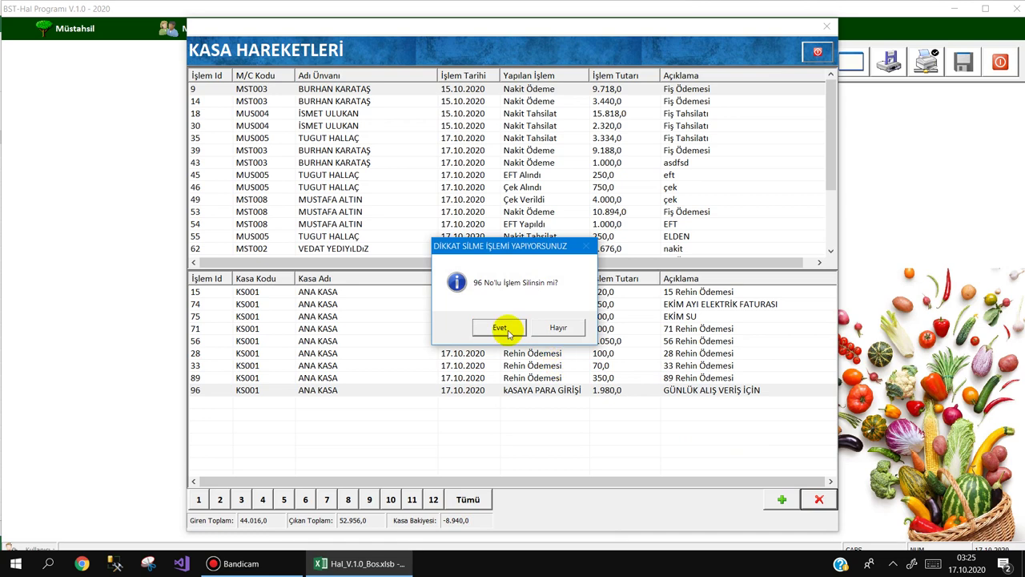
{"action": "left_click", "coordinate": [507, 331]}
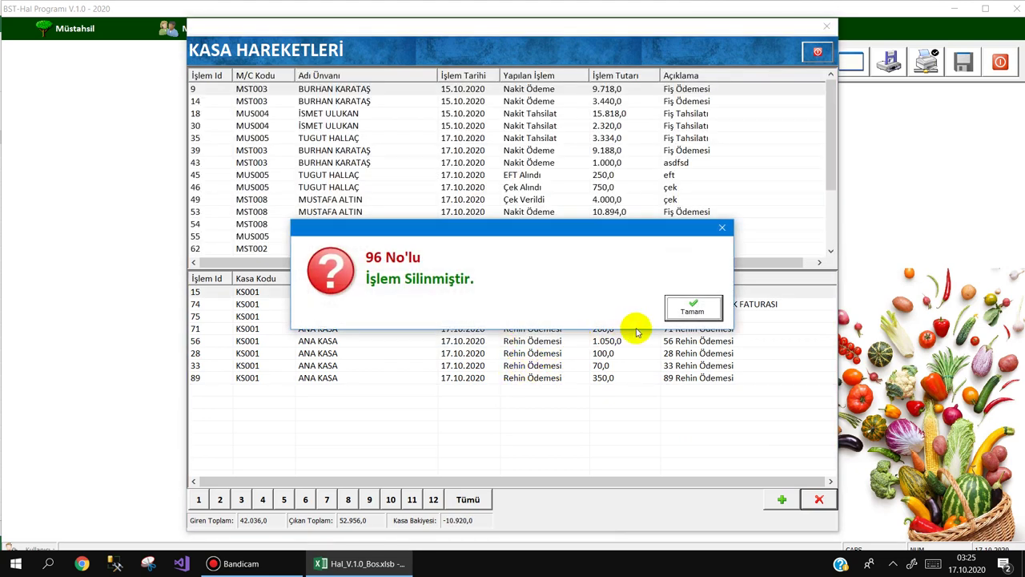
{"action": "left_click", "coordinate": [682, 312]}
{"action": "left_click", "coordinate": [567, 29]}
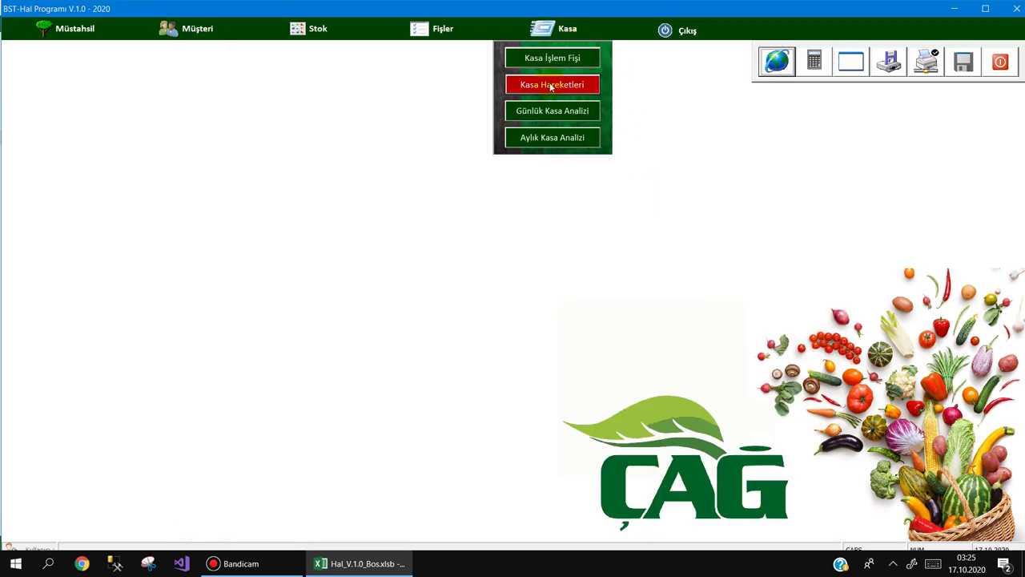
{"action": "left_click", "coordinate": [549, 84]}
- Add cash entry 97 as a 20.000,0 PARA GİRİŞİ, raising the balance to 9.080,0
{"action": "left_click", "coordinate": [782, 499]}
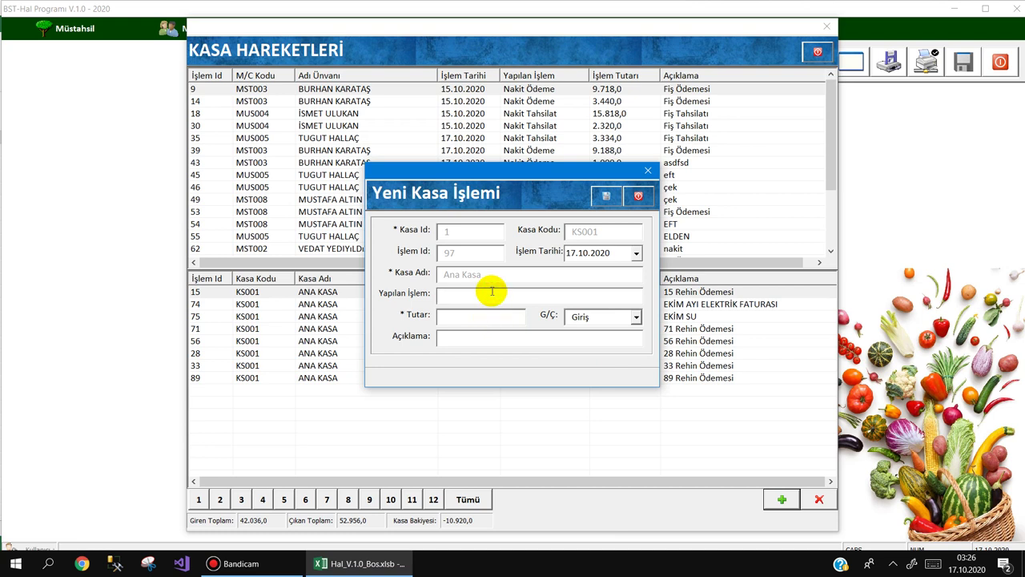
{"action": "type", "text": "PARA GİRİŞİ"}
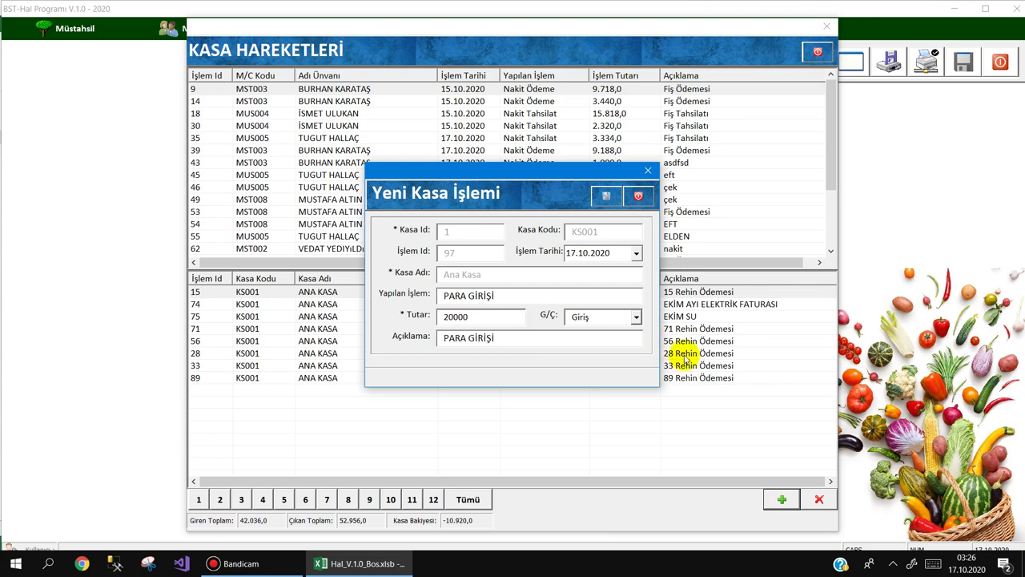
{"action": "left_click", "coordinate": [607, 196]}
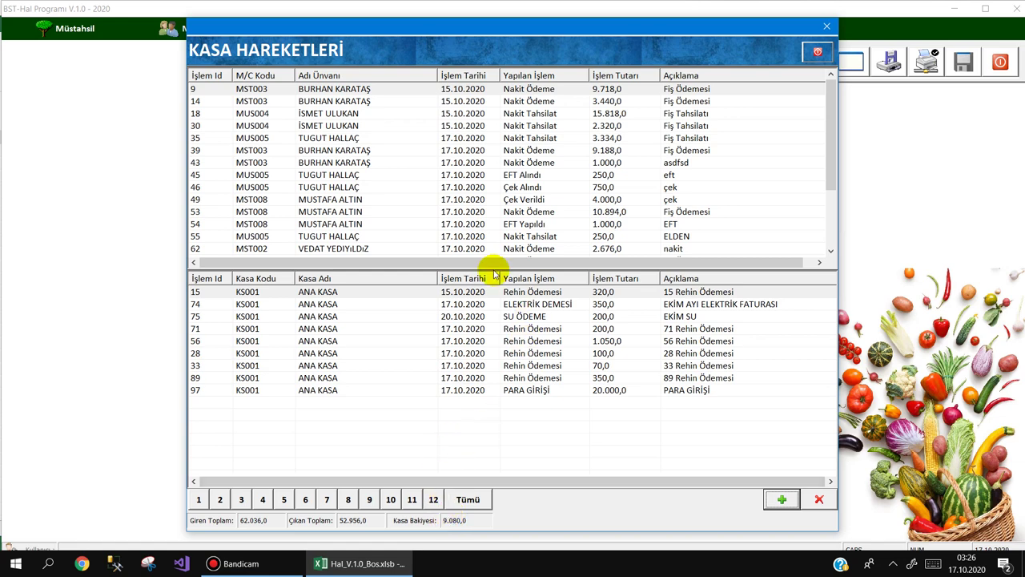
{"action": "key", "text": "Escape"}
{"action": "mouse_move", "coordinate": [567, 36]}
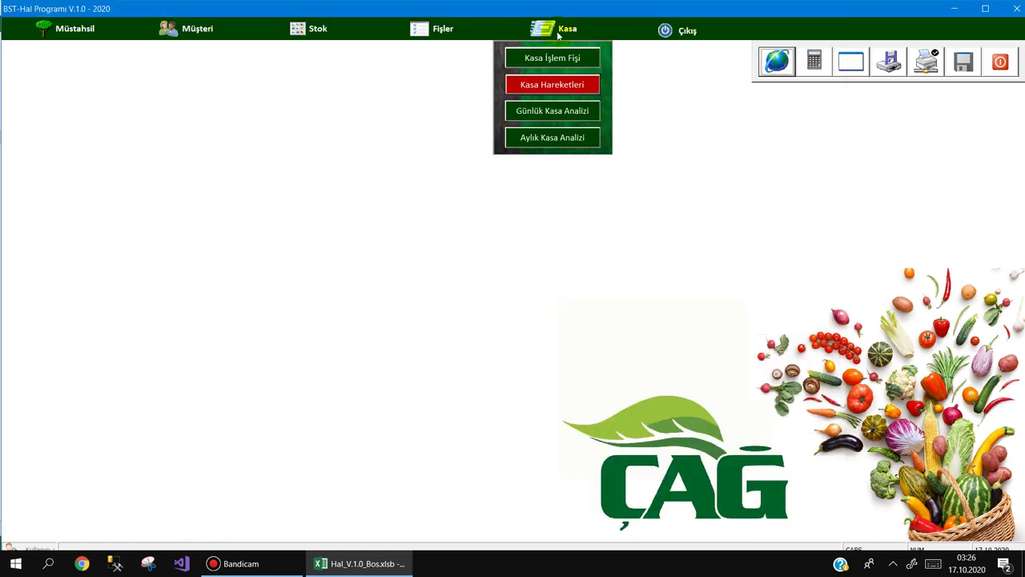
{"action": "mouse_move", "coordinate": [320, 34]}
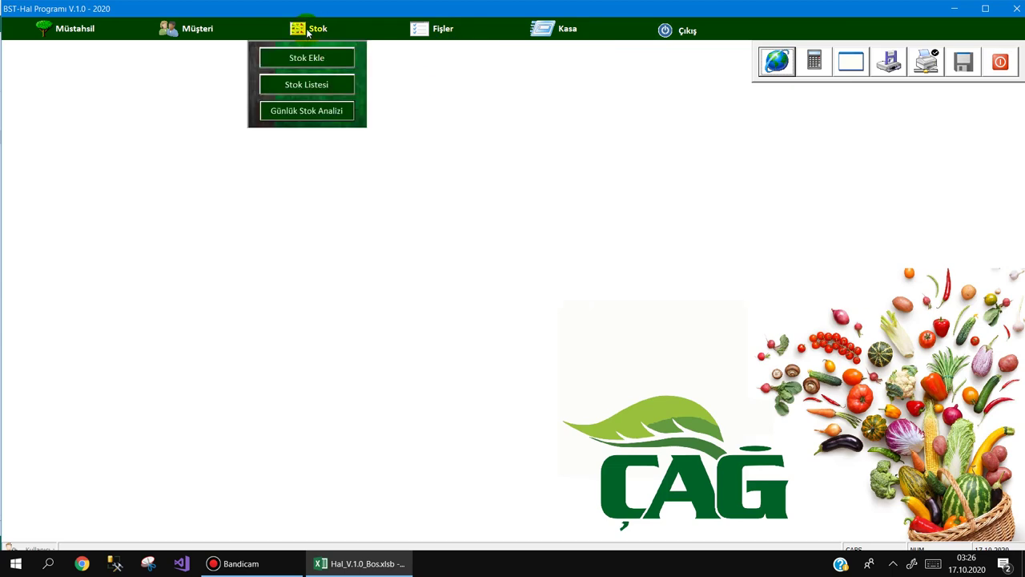
{"action": "left_click", "coordinate": [312, 111]}
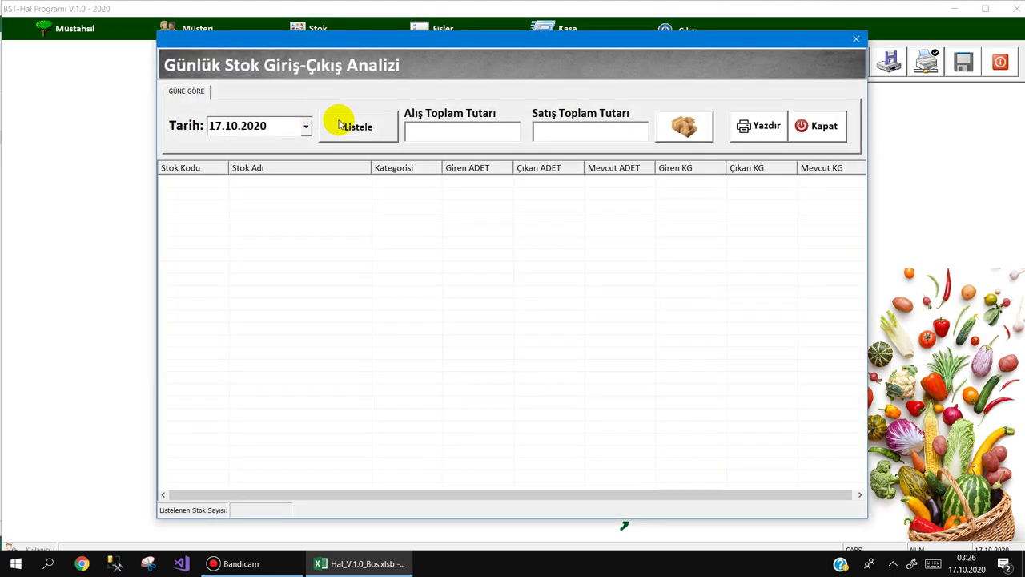
{"action": "left_click", "coordinate": [340, 124]}
{"action": "left_click", "coordinate": [697, 302]}
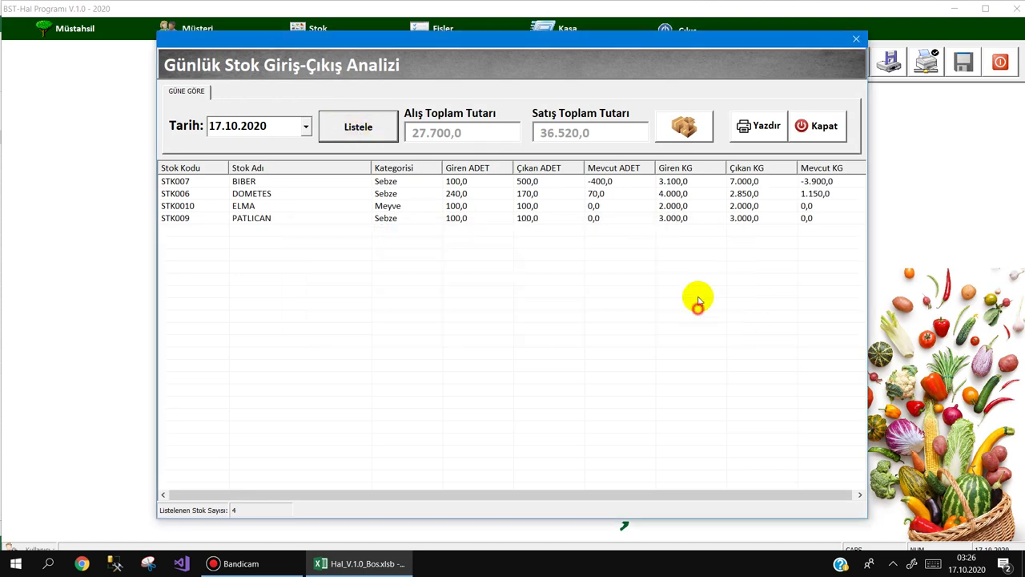
{"action": "left_click", "coordinate": [683, 126]}
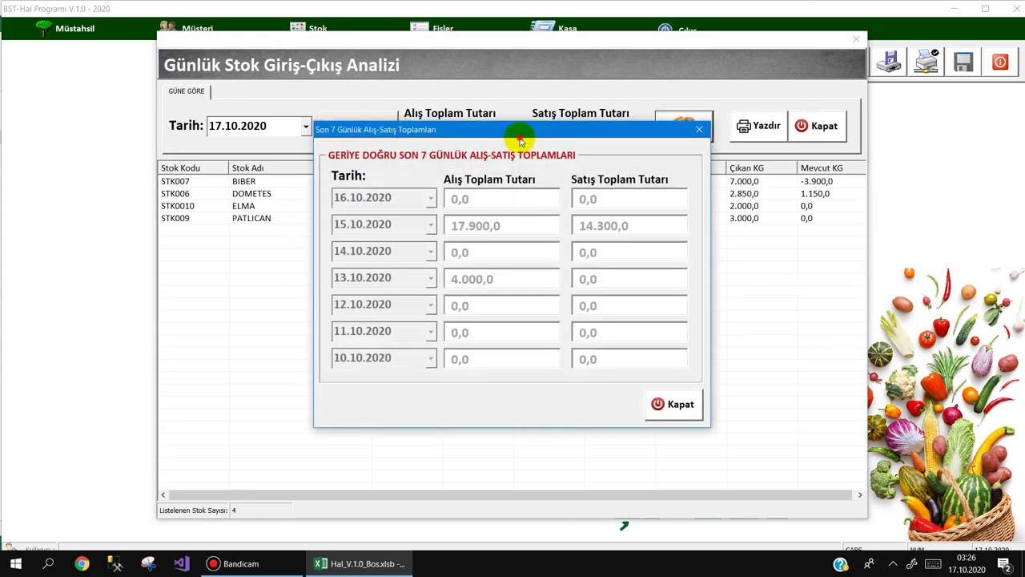
{"action": "left_click_drag", "start_coordinate": [521, 140], "coordinate": [481, 205]}
{"action": "key", "text": "Escape"}
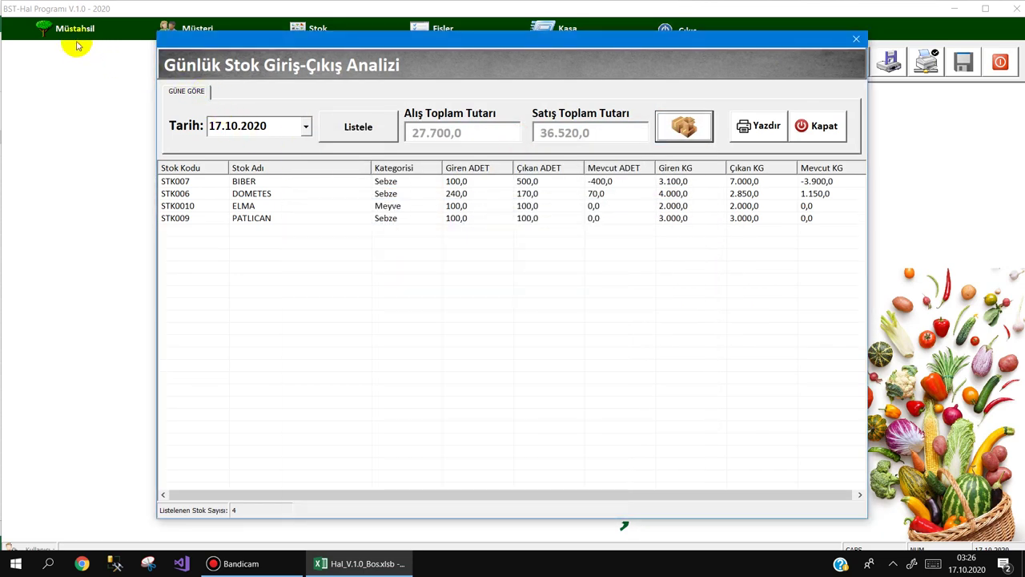
{"action": "key", "text": "Escape"}
{"action": "mouse_move", "coordinate": [185, 28]}
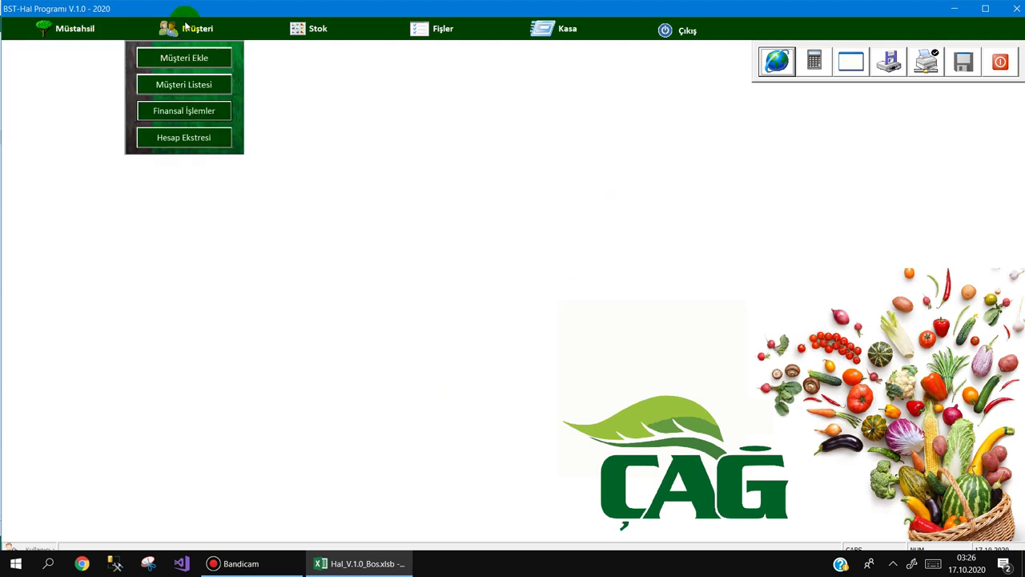
{"action": "mouse_move", "coordinate": [311, 80]}
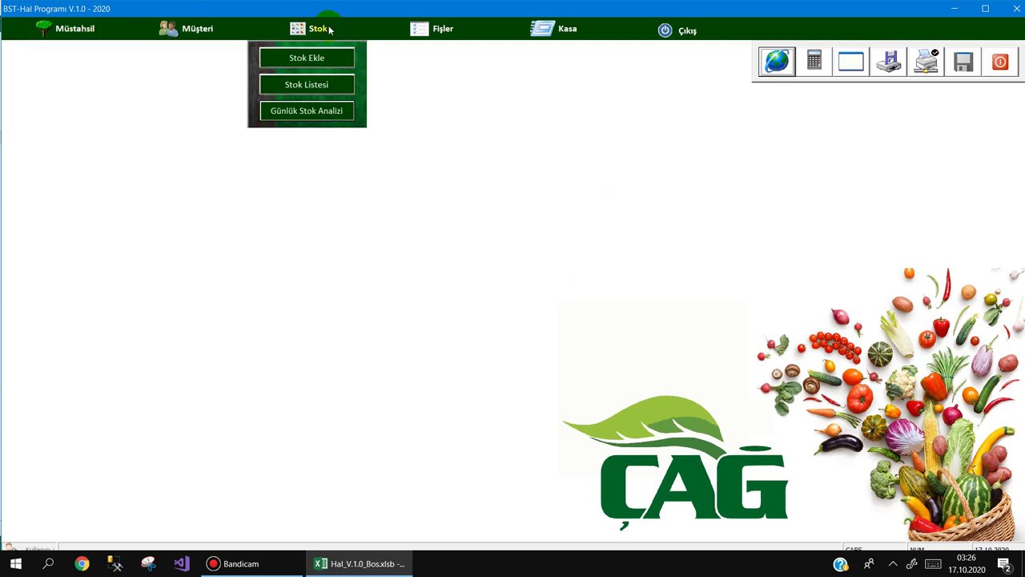
{"action": "left_click", "coordinate": [311, 112]}
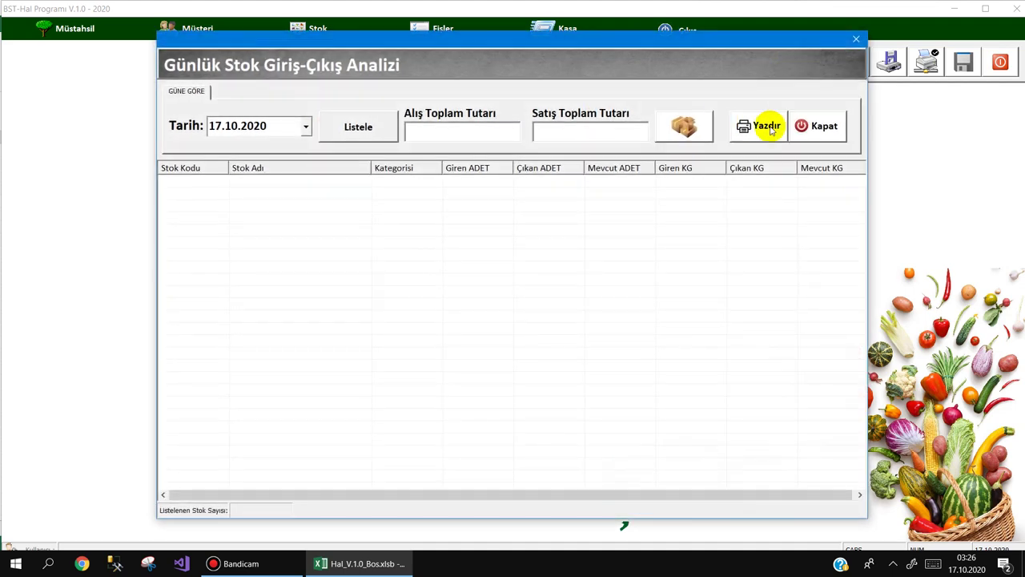
{"action": "key", "text": "Escape"}
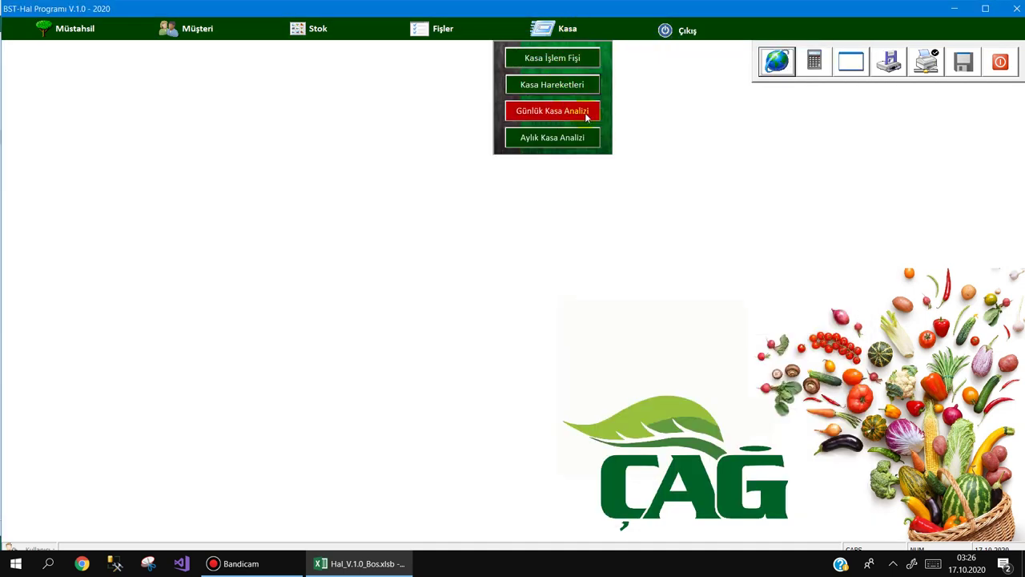
- Try the e-document portal, calculator and Notepad quick-launch shortcuts, closing each one
{"action": "left_click", "coordinate": [777, 68]}
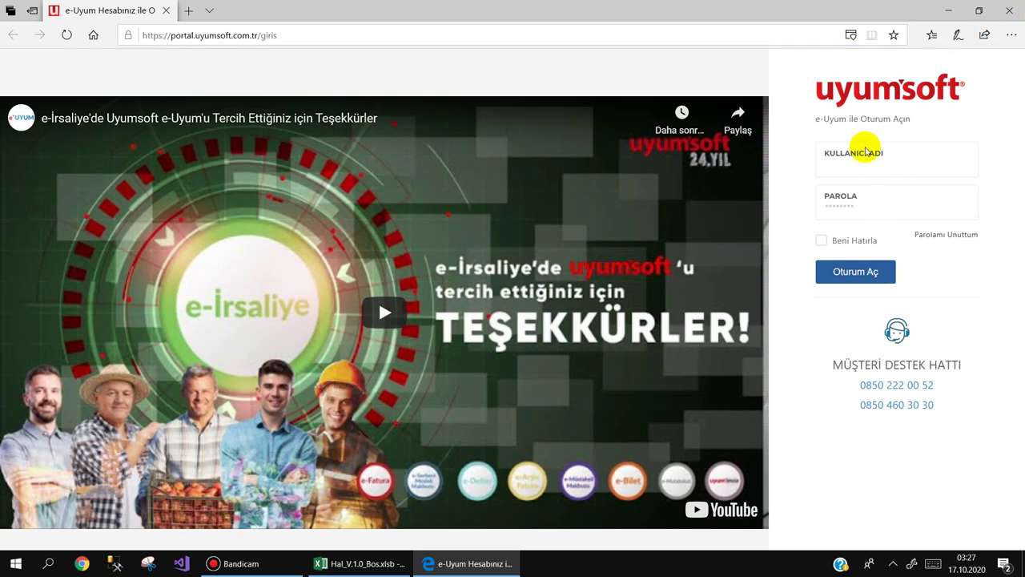
{"action": "left_click", "coordinate": [1011, 11]}
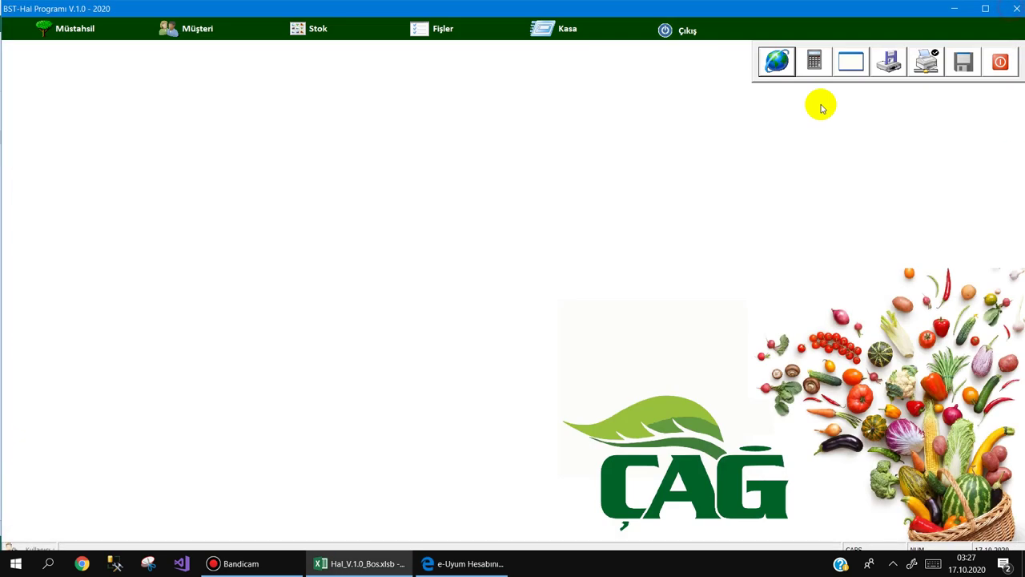
{"action": "left_click", "coordinate": [814, 63]}
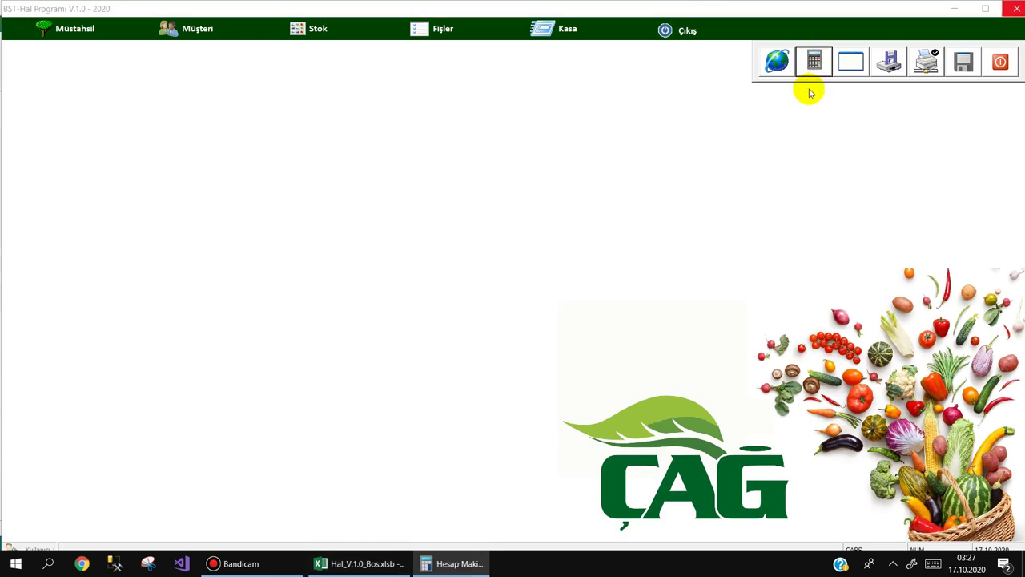
{"action": "left_click", "coordinate": [601, 126]}
{"action": "left_click", "coordinate": [853, 64]}
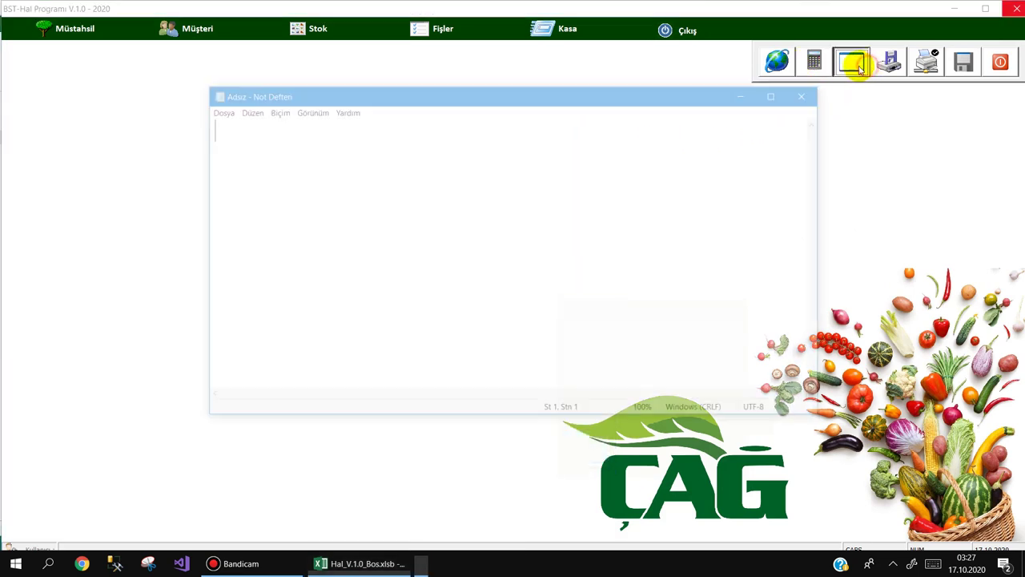
{"action": "left_click", "coordinate": [810, 94]}
- Back up the program, then open the Hal Programı folder from the Hal_V.1.0_Bos shortcut
{"action": "left_click", "coordinate": [887, 61]}
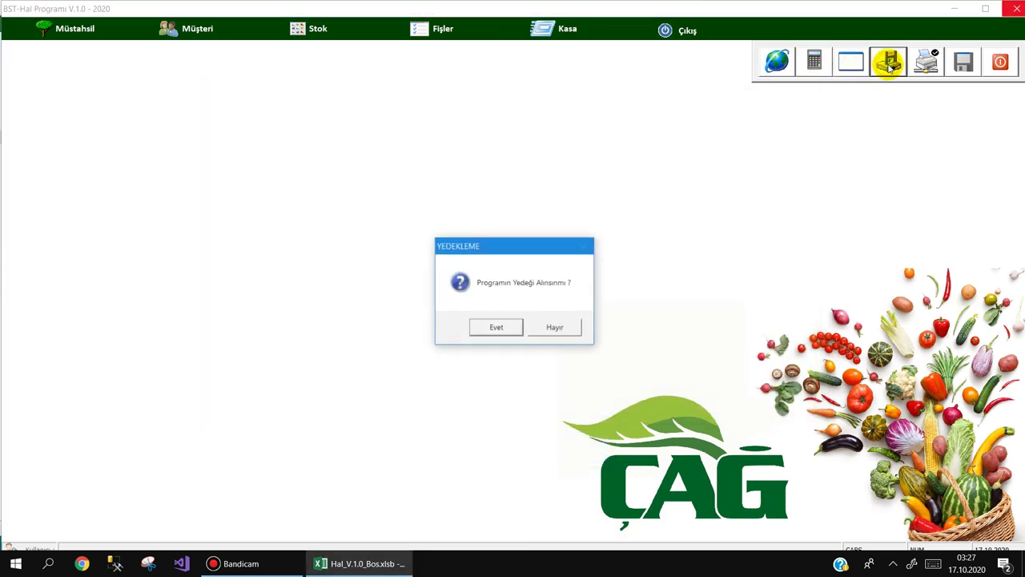
{"action": "left_click", "coordinate": [481, 335]}
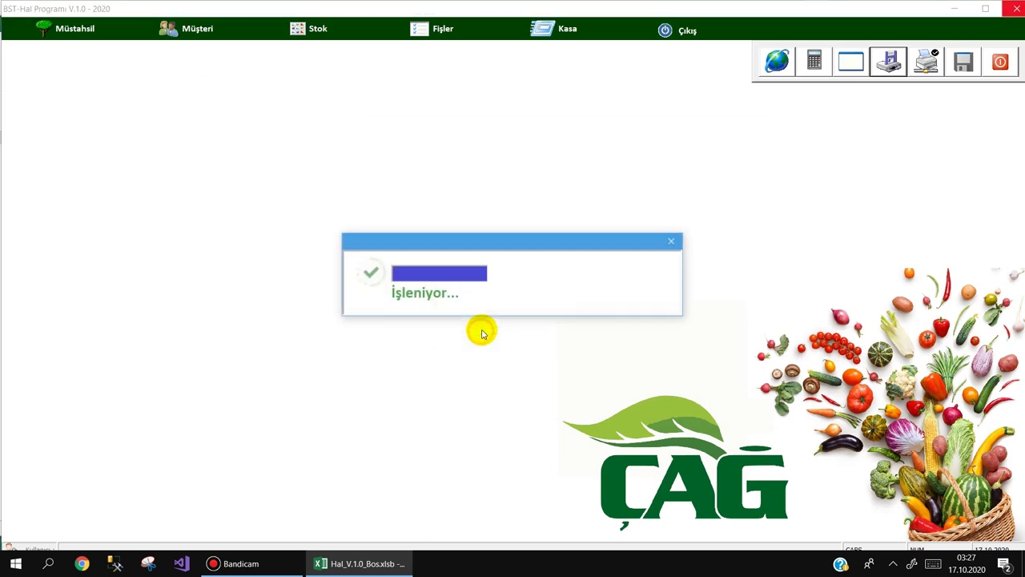
{"action": "left_click", "coordinate": [694, 310]}
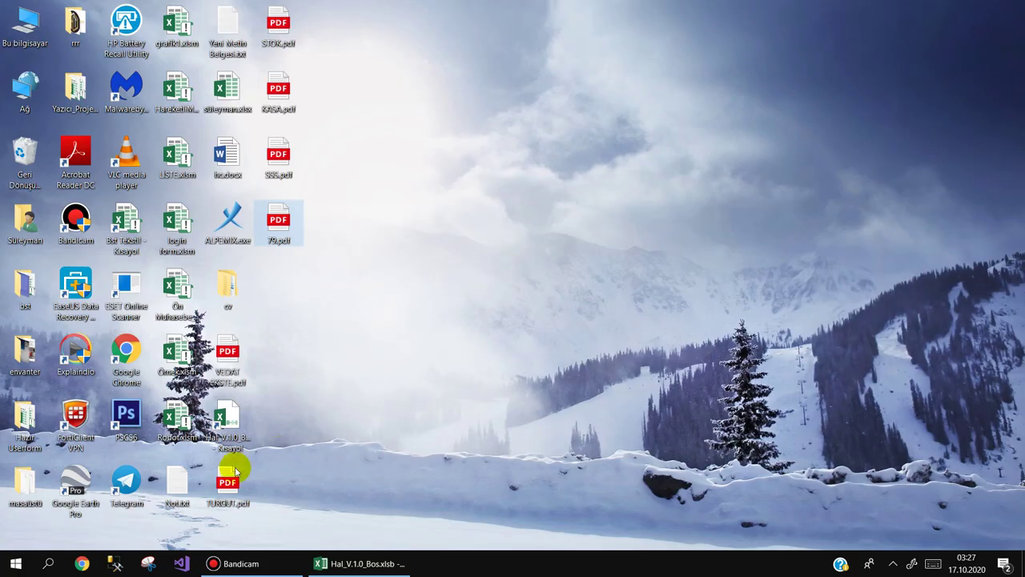
{"action": "right_click", "coordinate": [230, 413]}
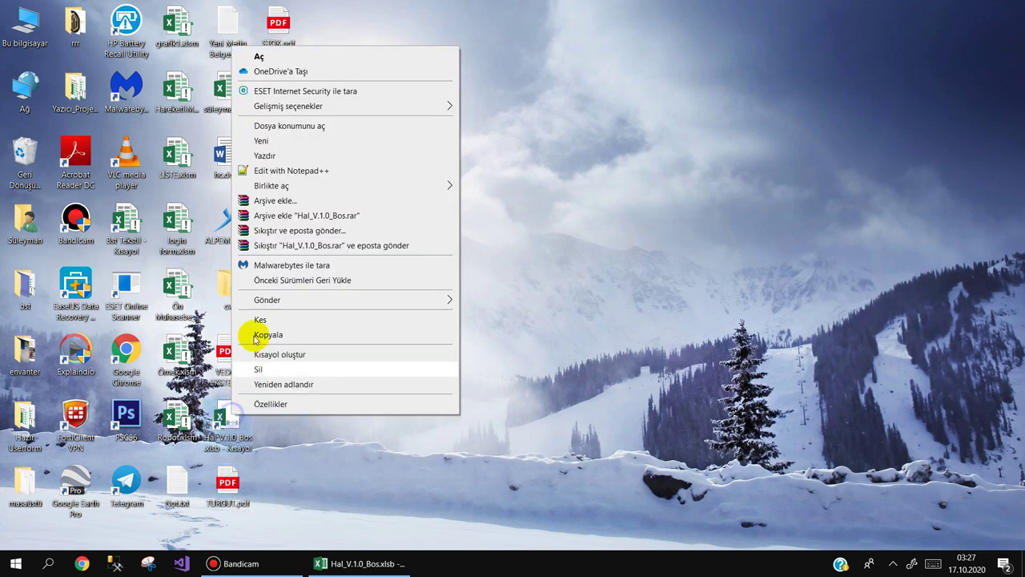
{"action": "left_click", "coordinate": [315, 126]}
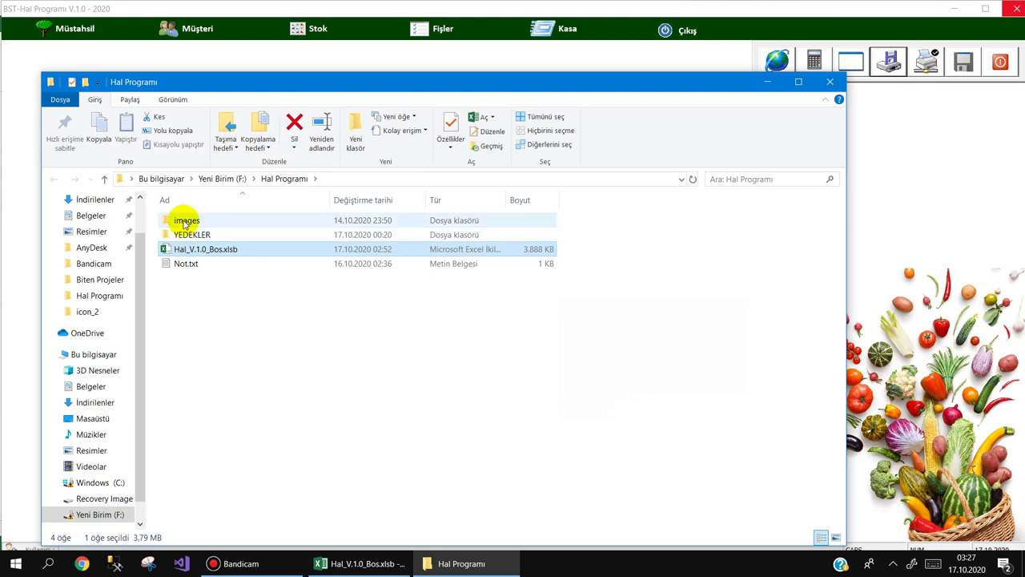
- Delete all four old backup files from the YEDEKLER folder
{"action": "double_click", "coordinate": [185, 232]}
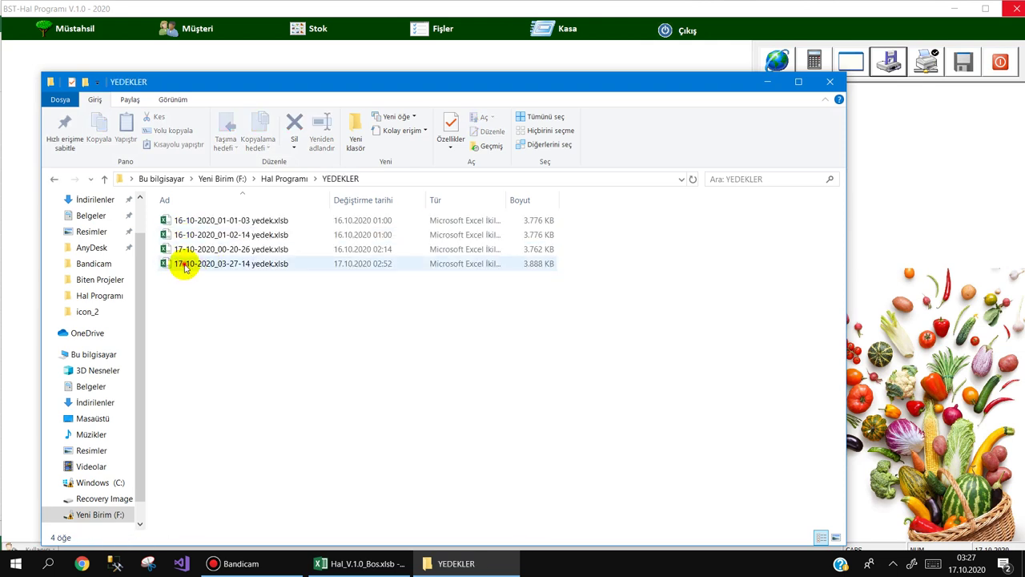
{"action": "left_click", "coordinate": [189, 269]}
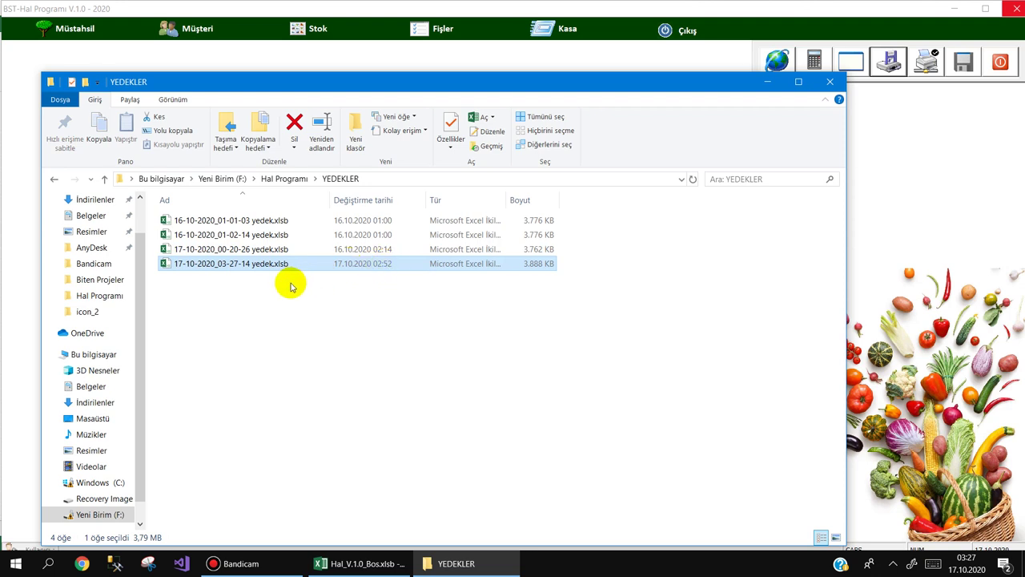
{"action": "left_click_drag", "start_coordinate": [286, 280], "coordinate": [144, 215]}
{"action": "key", "text": "Delete"}
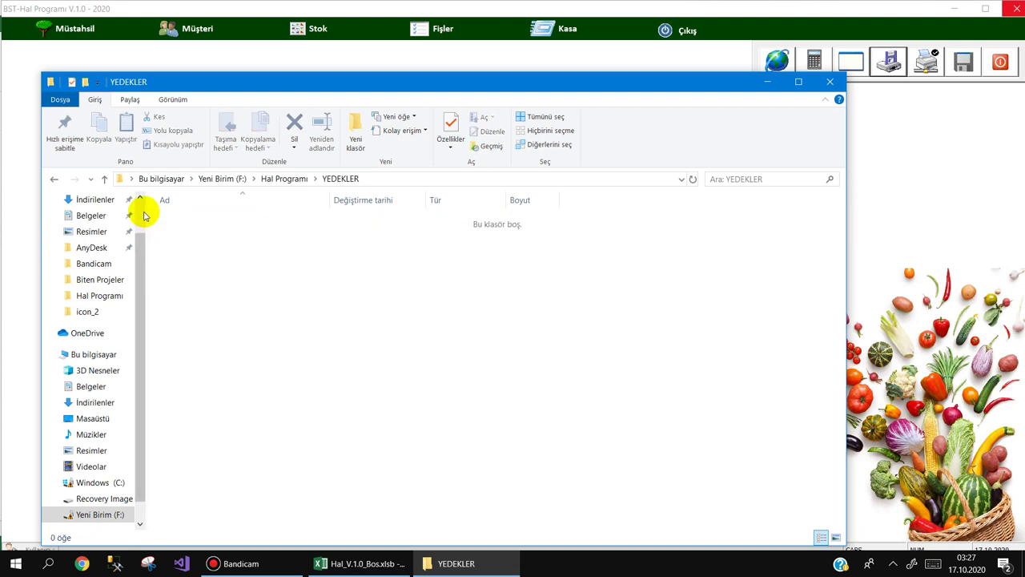
- Make a fresh program backup and confirm 17-10-2020_03-27-41 yedek.xlsb appears in YEDEKLER
{"action": "left_click", "coordinate": [905, 66]}
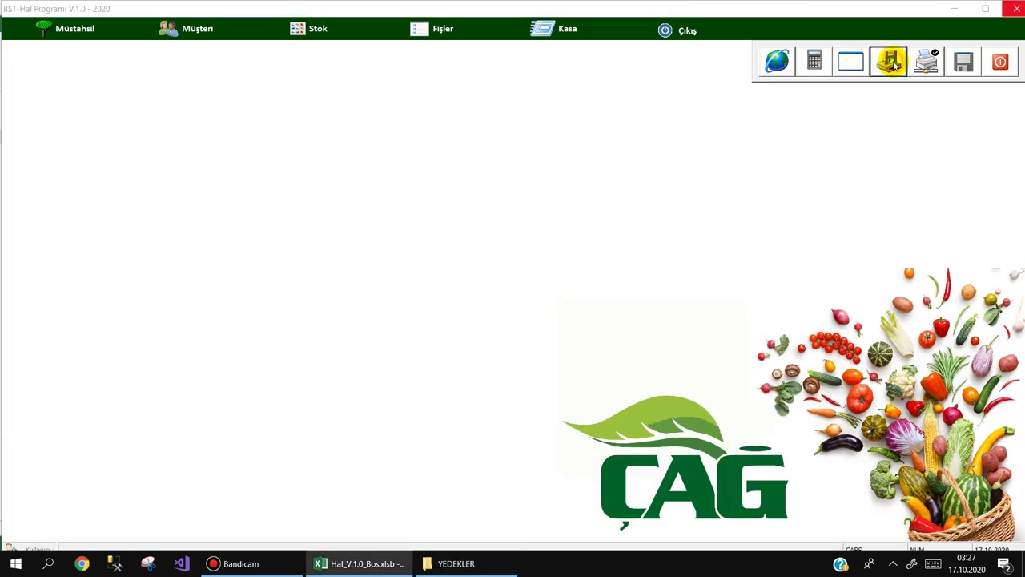
{"action": "left_click", "coordinate": [487, 325]}
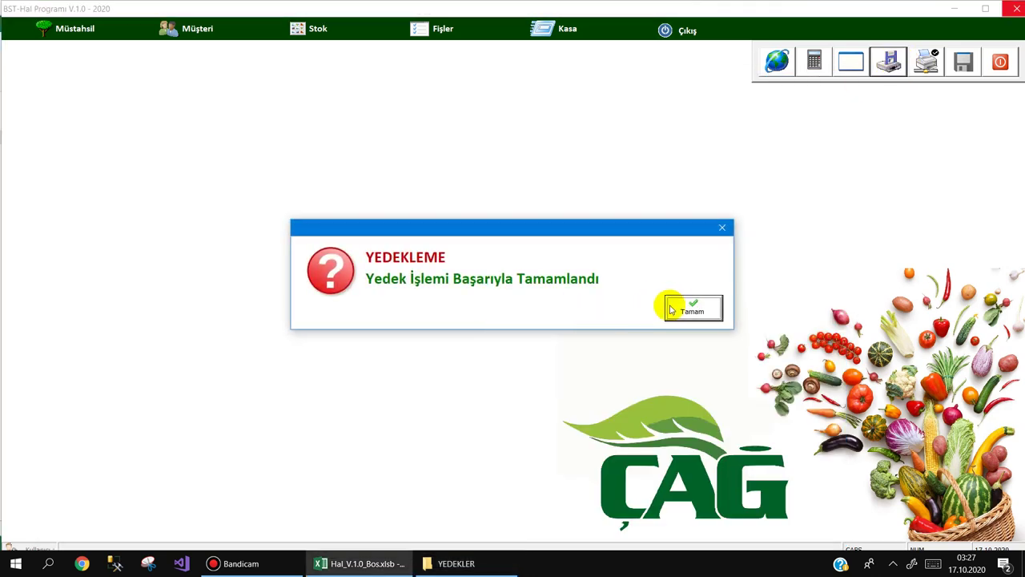
{"action": "left_click", "coordinate": [673, 306]}
{"action": "left_click", "coordinate": [456, 563]}
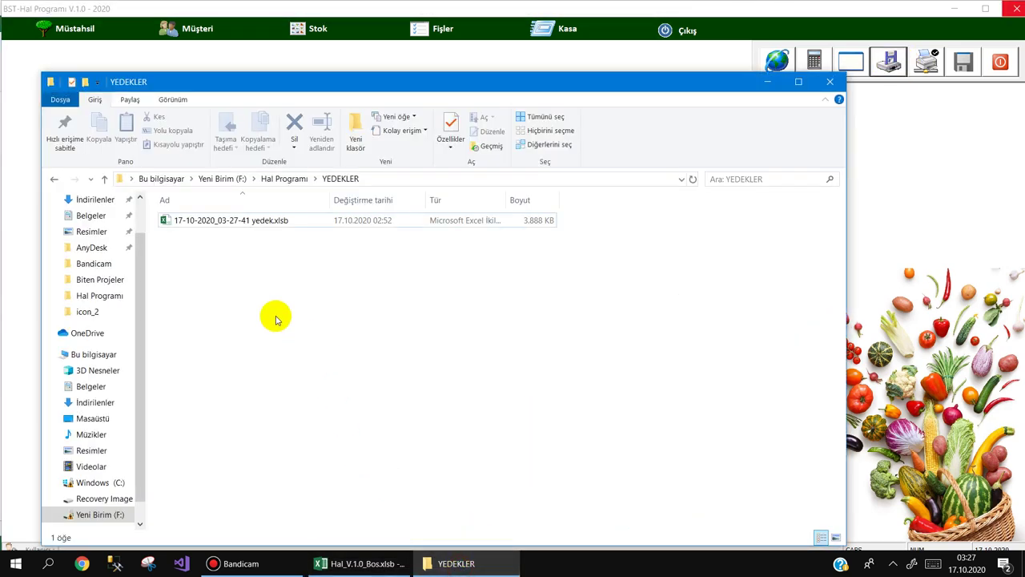
{"action": "left_click", "coordinate": [223, 223]}
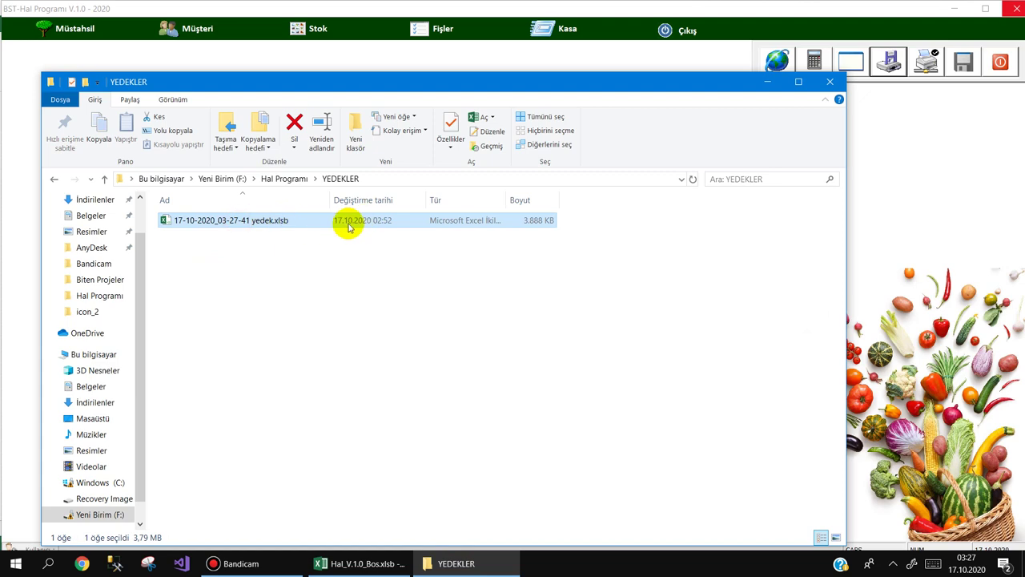
- Set Microsoft XPS Document Writer as the program's active printer
{"action": "left_click", "coordinate": [830, 83]}
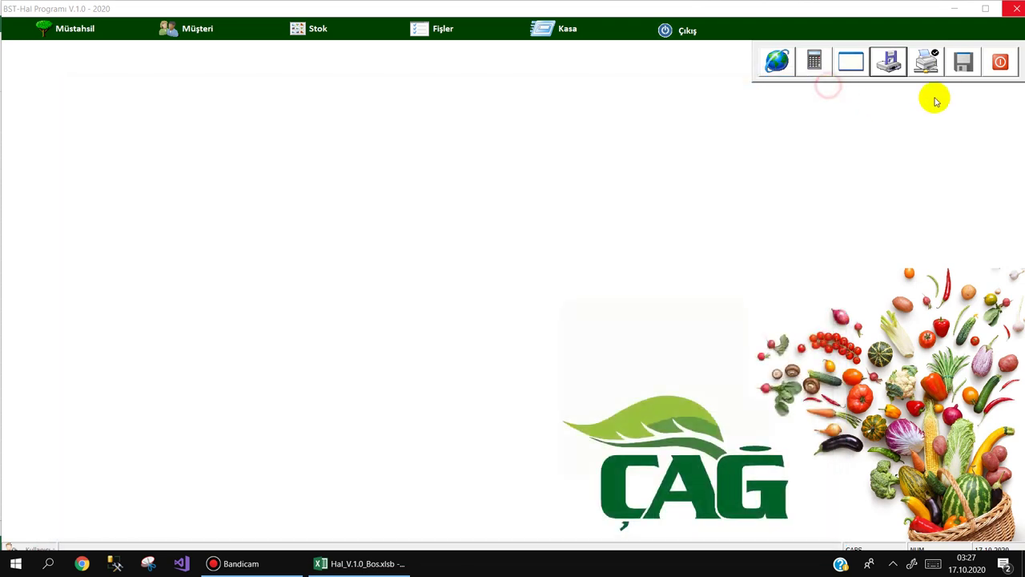
{"action": "left_click", "coordinate": [929, 64]}
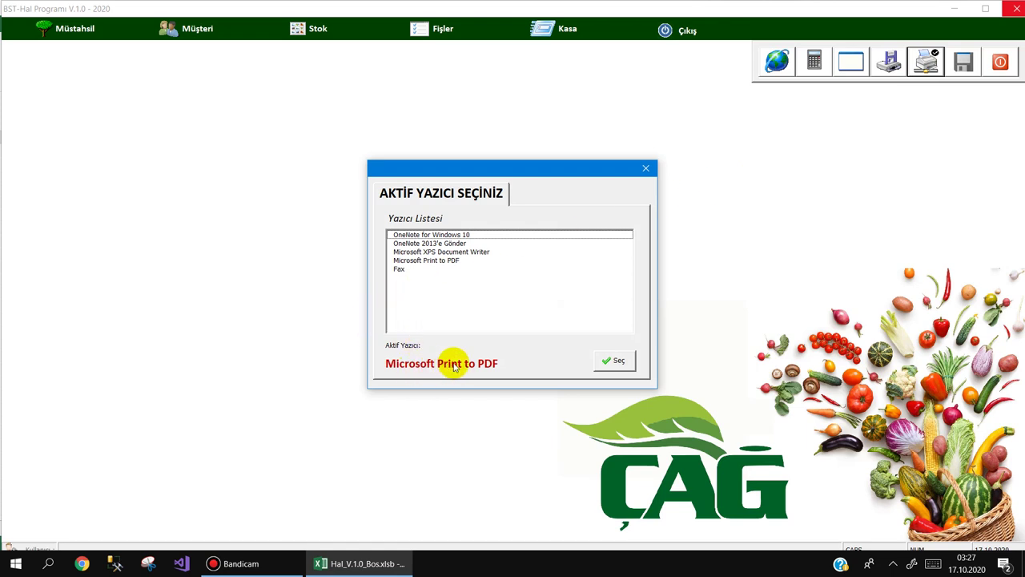
{"action": "left_click", "coordinate": [430, 252]}
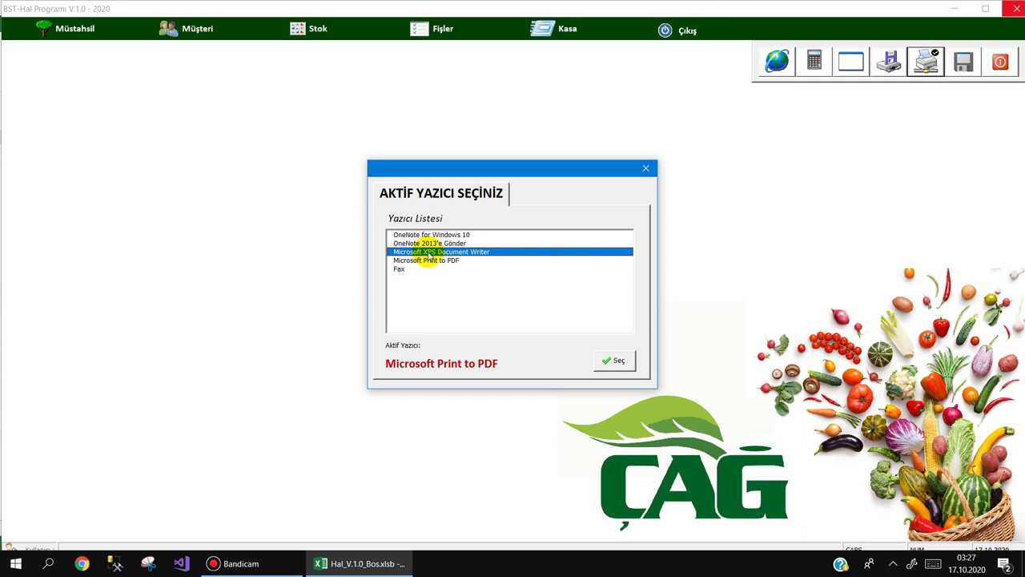
{"action": "left_click", "coordinate": [612, 359]}
{"action": "left_click", "coordinate": [692, 308]}
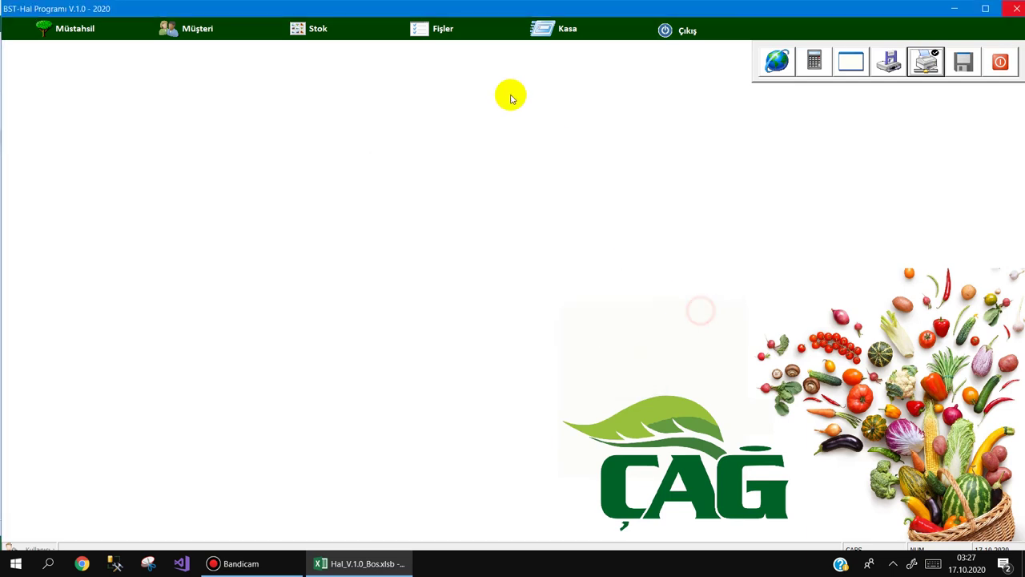
{"action": "left_click", "coordinate": [561, 29]}
- Print purchase receipt 63 (A-111002) to a file named FİŞ
{"action": "left_click", "coordinate": [441, 29]}
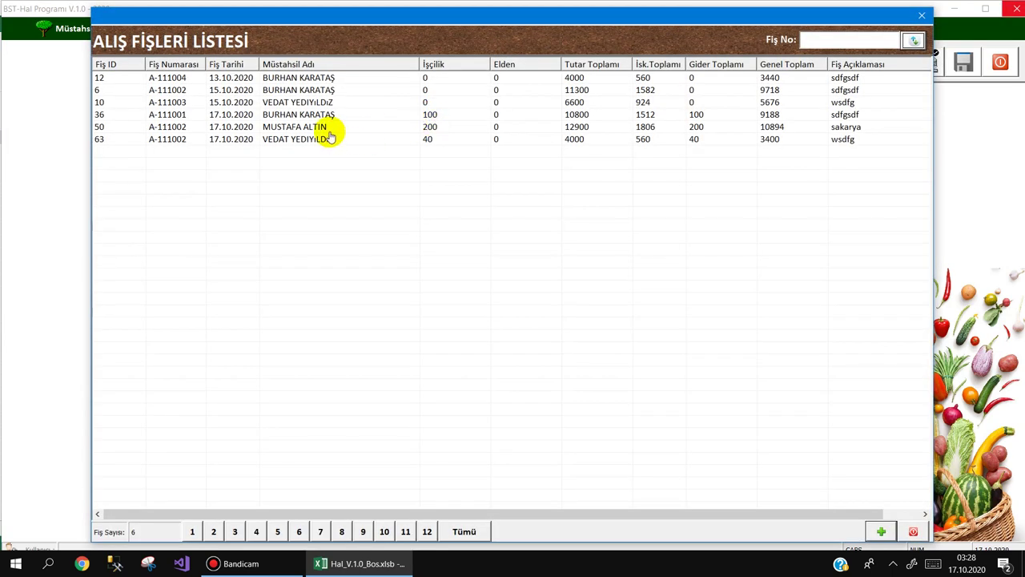
{"action": "left_click", "coordinate": [323, 142]}
{"action": "double_click", "coordinate": [323, 142]}
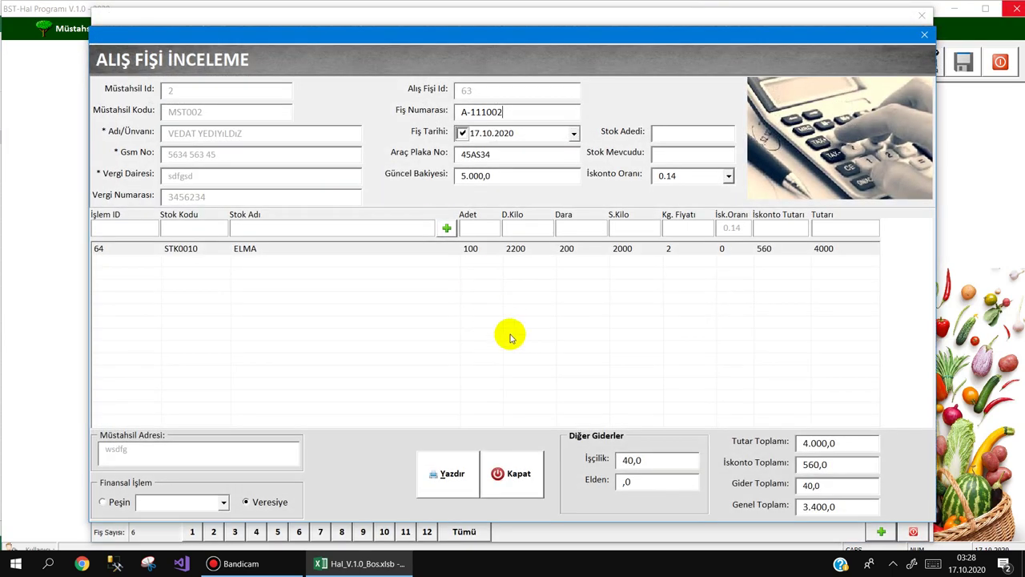
{"action": "left_click", "coordinate": [449, 474]}
{"action": "left_click", "coordinate": [487, 326]}
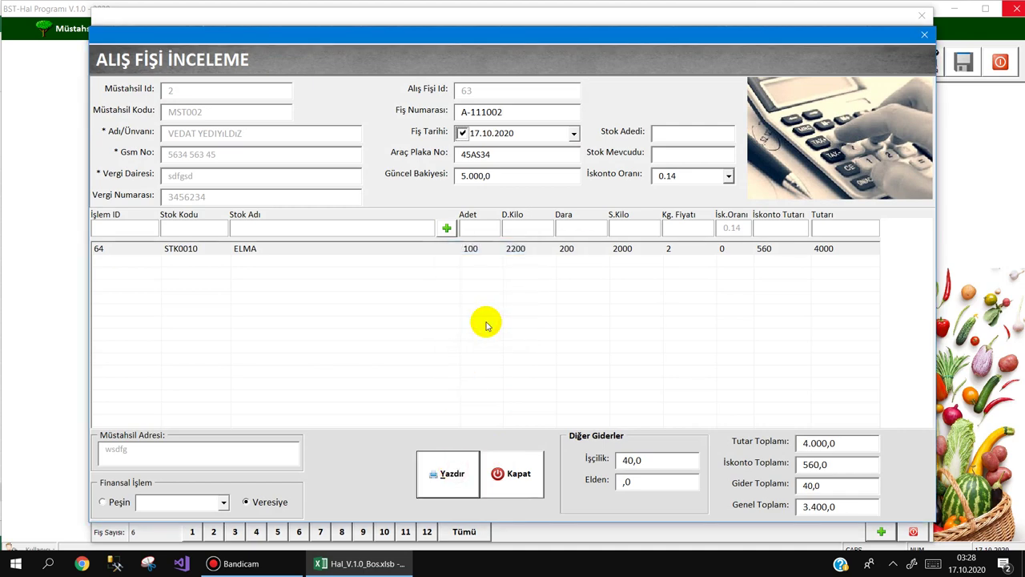
{"action": "left_click", "coordinate": [500, 295]}
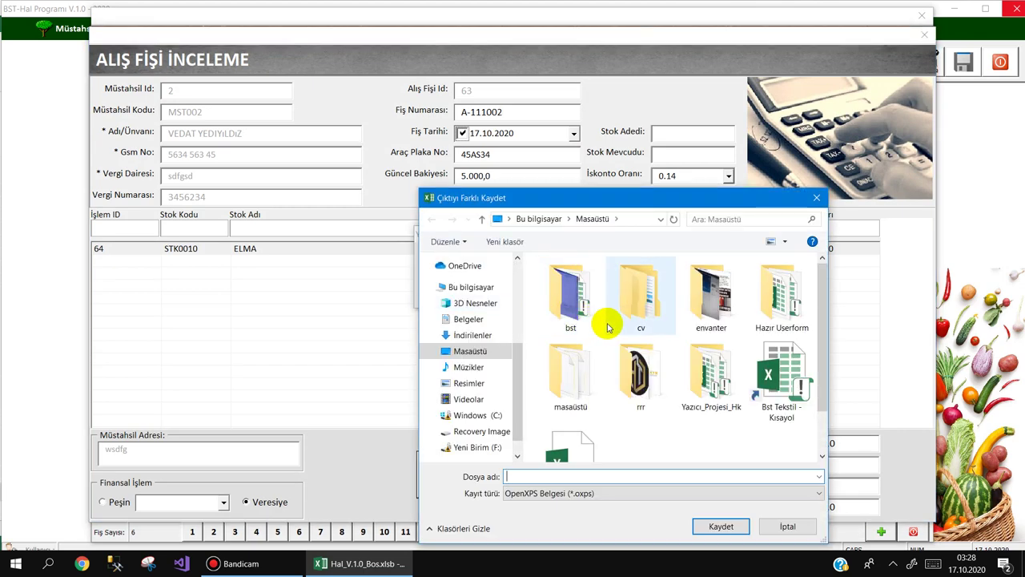
{"action": "type", "text": "FİŞ"}
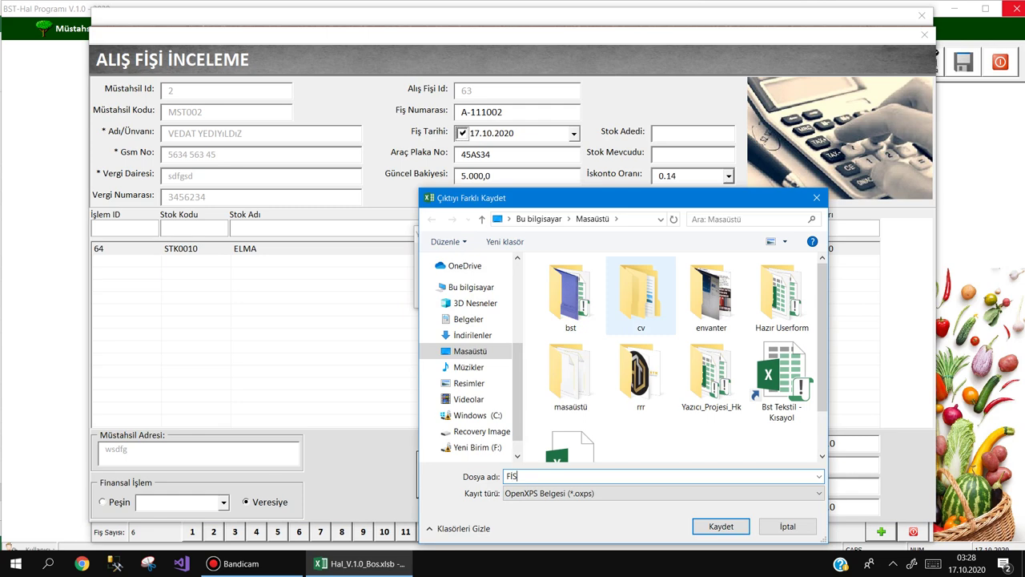
{"action": "key", "text": "Return"}
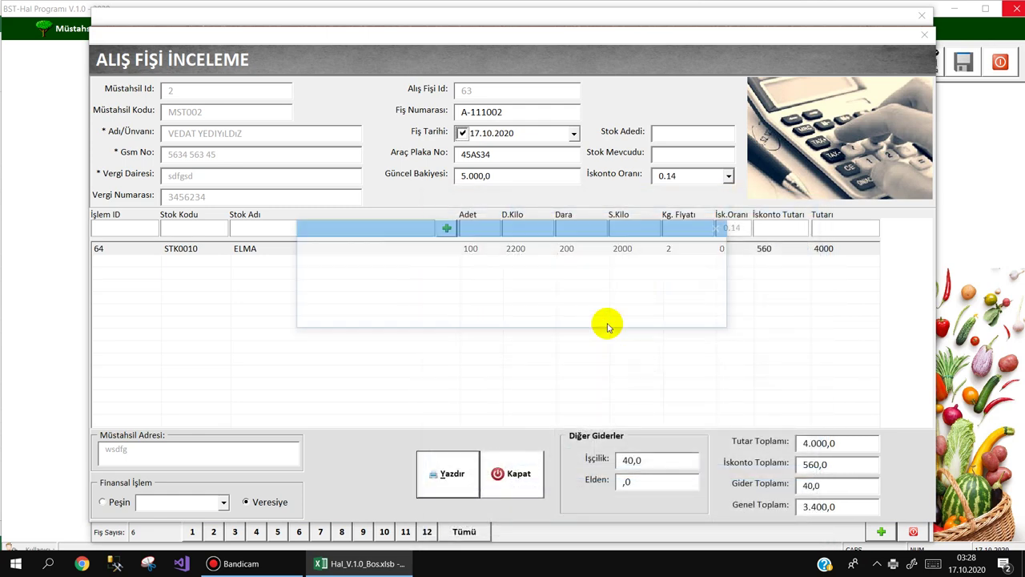
{"action": "key", "text": "Return"}
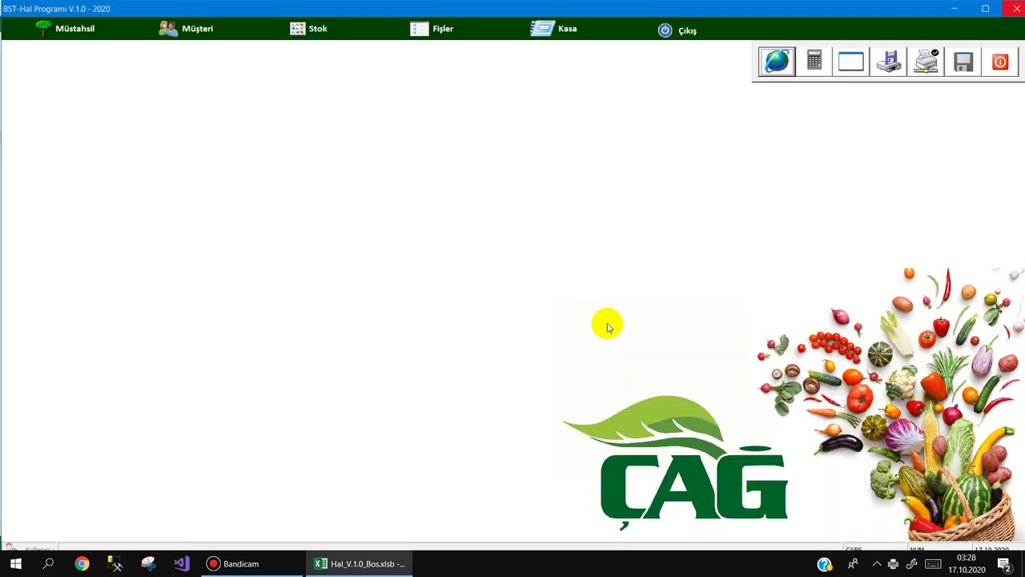
- Open FİŞ.oxps from the desktop to check it, then return to BST-Hal Programı
{"action": "key", "text": "super+d"}
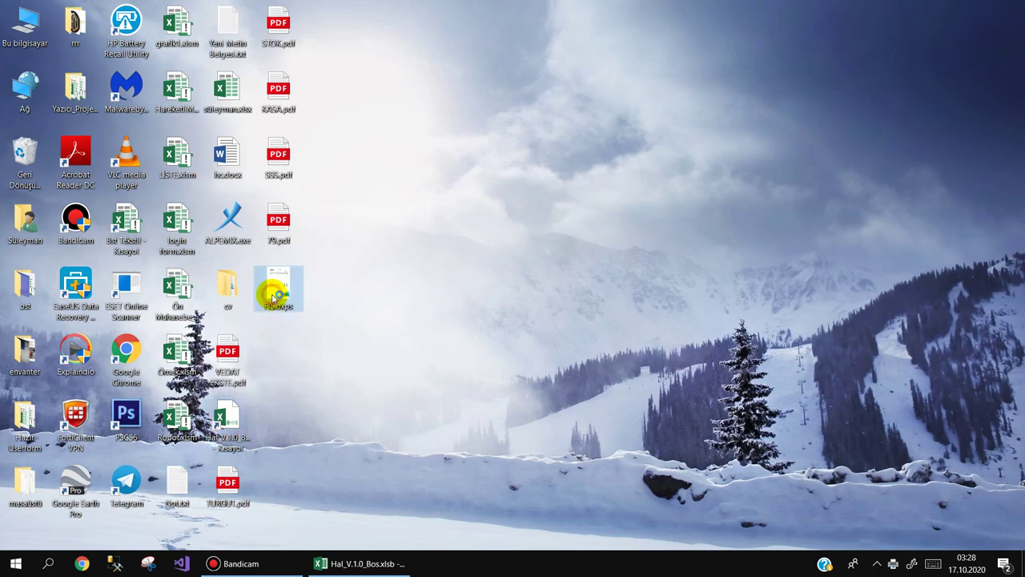
{"action": "double_click", "coordinate": [274, 297]}
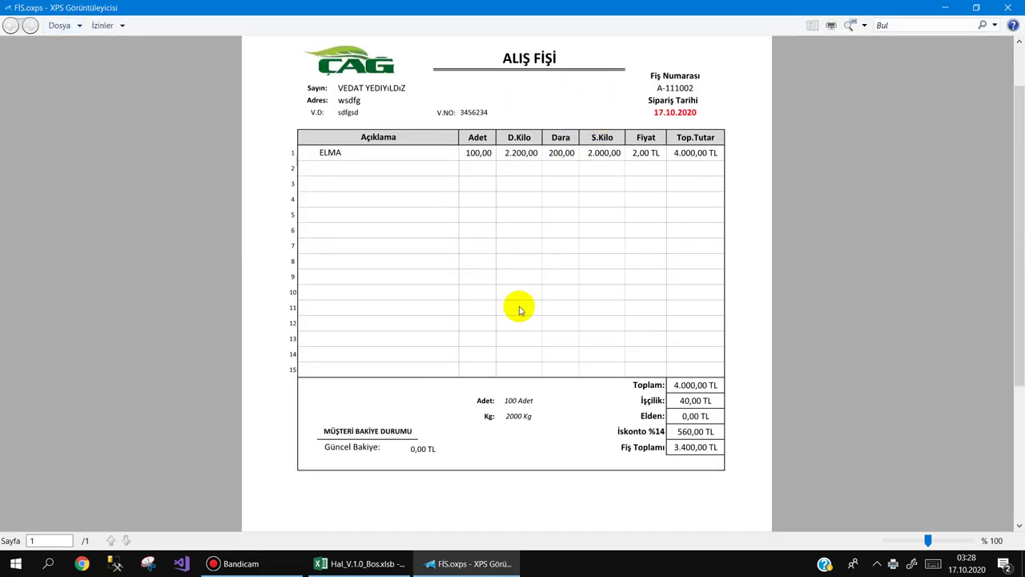
{"action": "left_click", "coordinate": [347, 565]}
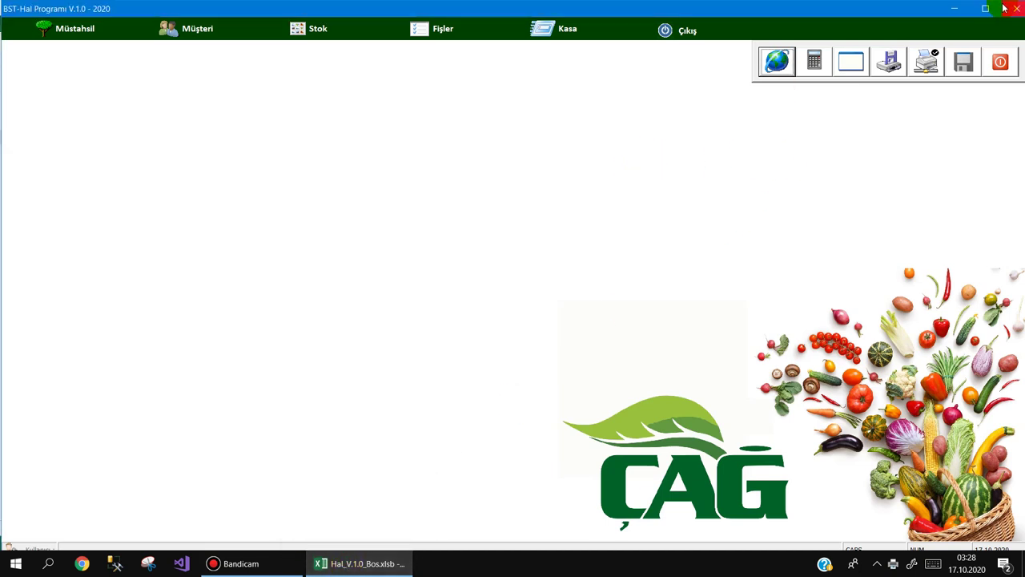
- Save the program's changes, then exit to the Excel workbook by entering the admin password
{"action": "left_click", "coordinate": [964, 62]}
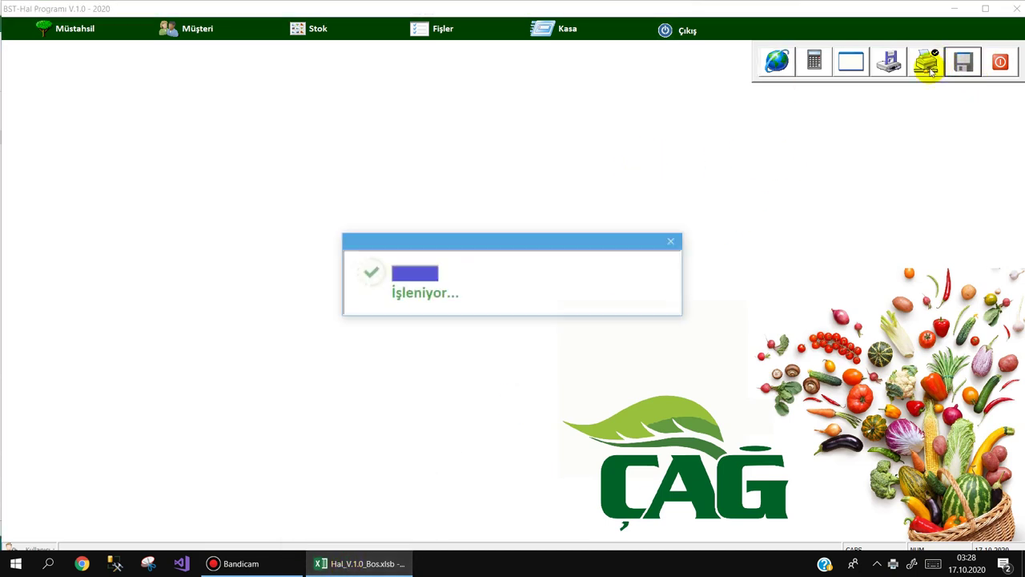
{"action": "left_click", "coordinate": [688, 306]}
{"action": "left_click", "coordinate": [683, 35]}
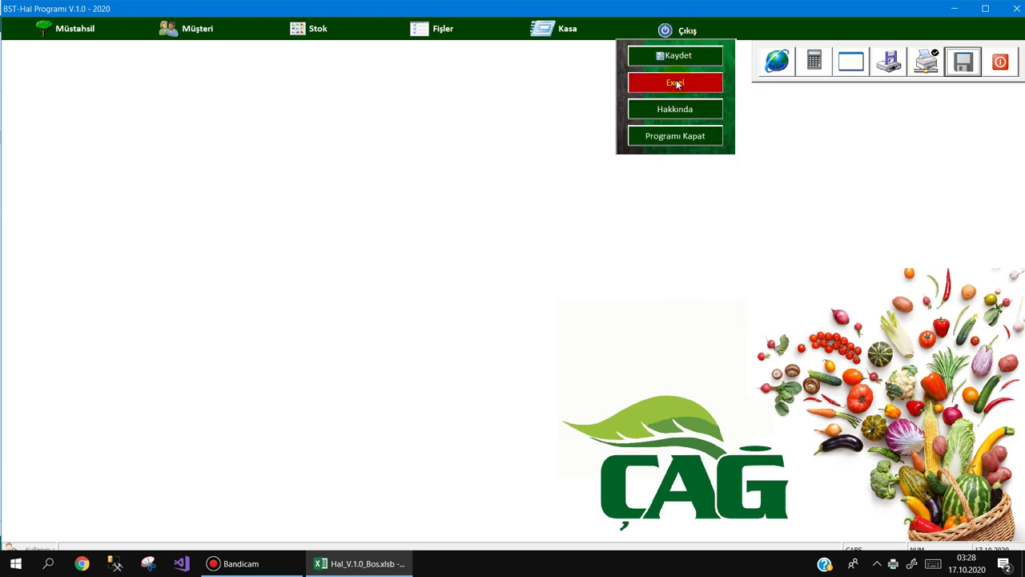
{"action": "left_click", "coordinate": [659, 82]}
{"action": "type", "text": "**"}
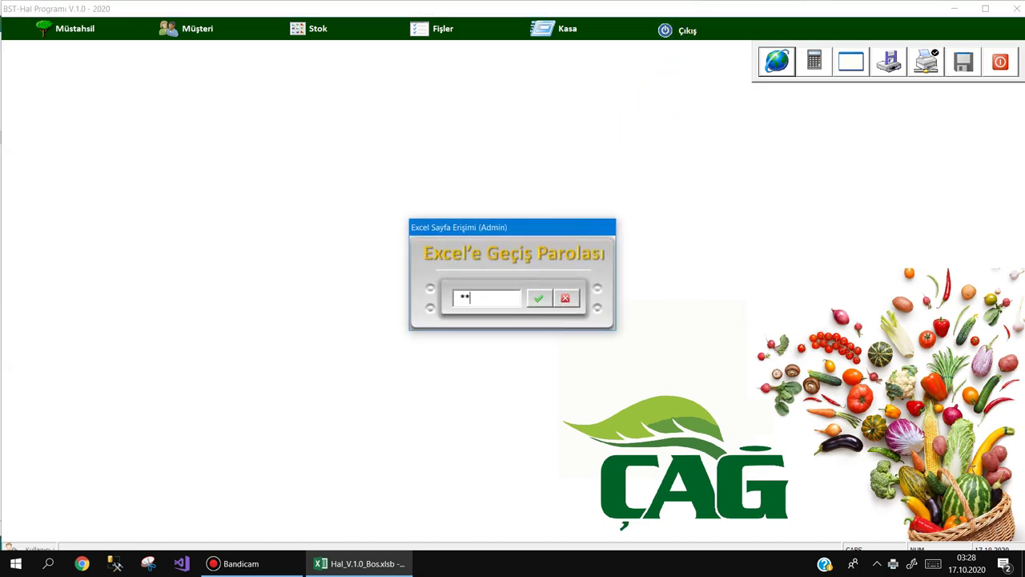
{"action": "type", "text": "**"}
{"action": "key", "text": "Return"}
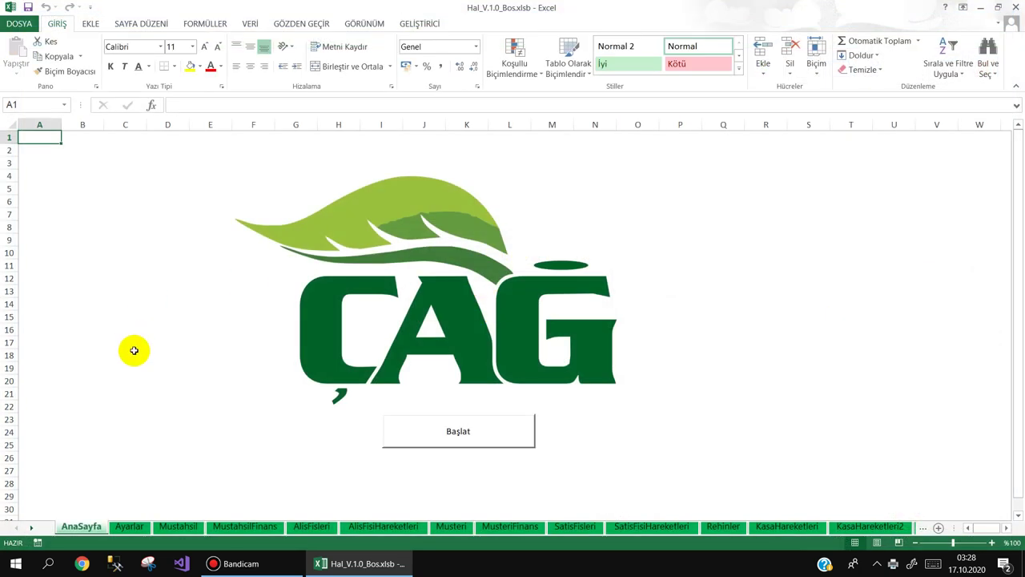
- On the Ayarlar sheet, add 'Elden Ödeme' as a producer type and 'Elden' as a customer type
{"action": "left_click", "coordinate": [131, 527]}
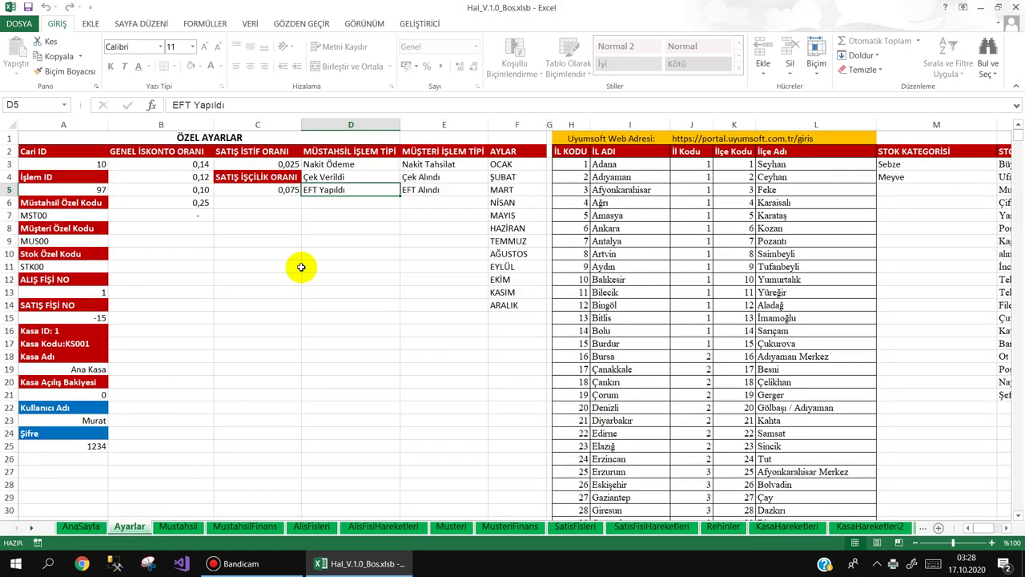
{"action": "left_click", "coordinate": [171, 168]}
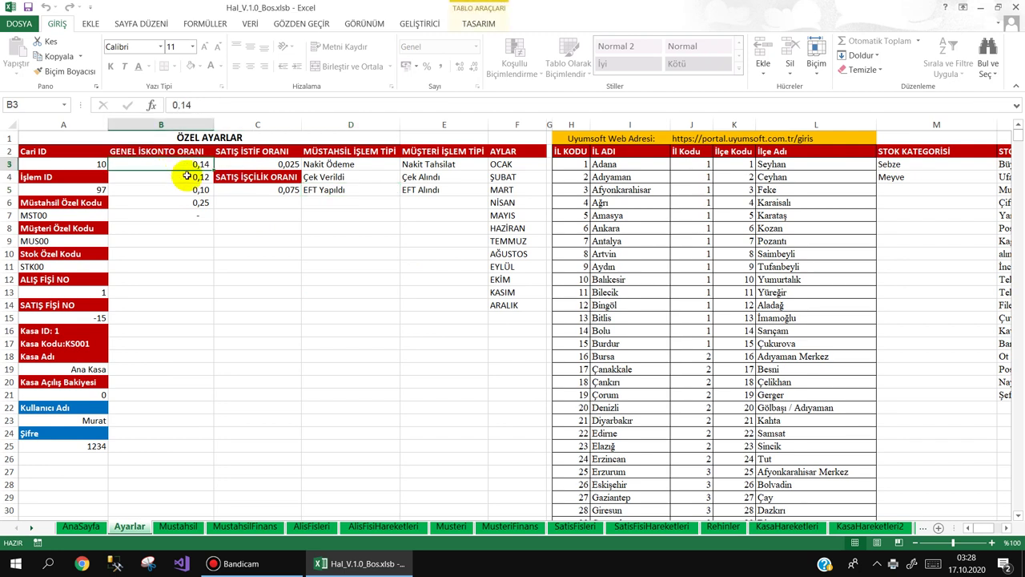
{"action": "left_click", "coordinate": [265, 164]}
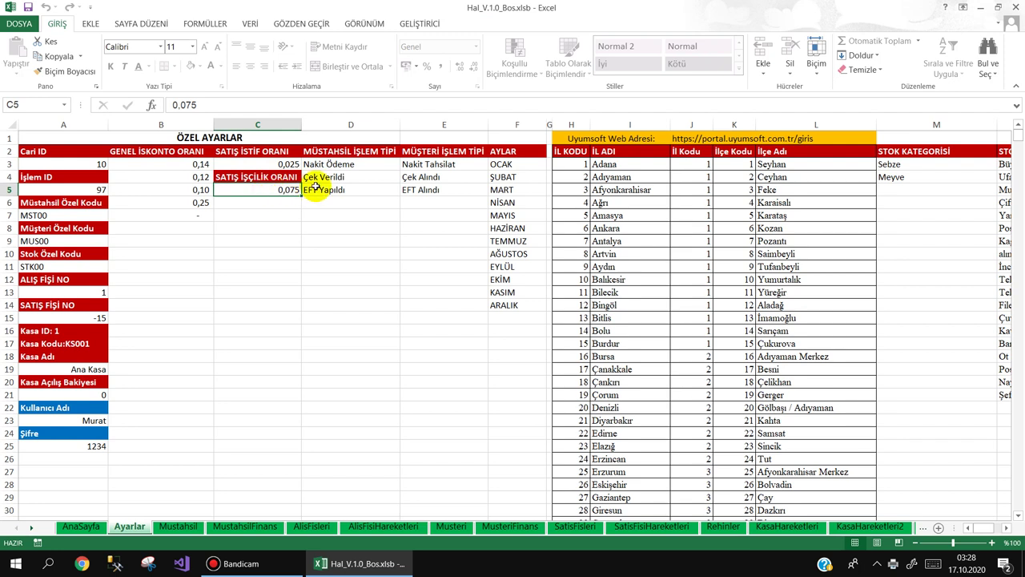
{"action": "left_click", "coordinate": [337, 163]}
{"action": "left_click", "coordinate": [335, 178]}
{"action": "left_click", "coordinate": [332, 191]}
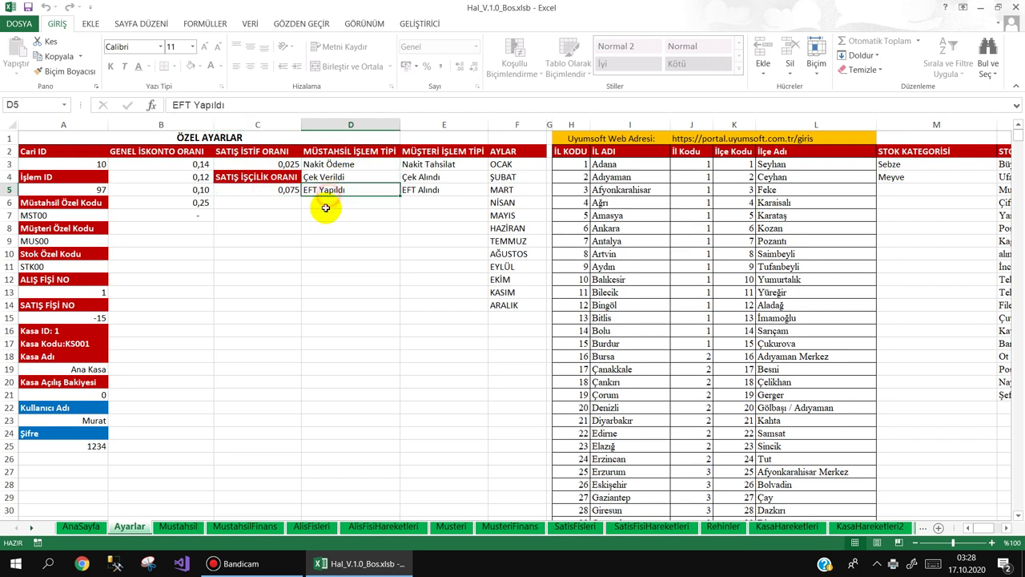
{"action": "left_click", "coordinate": [327, 205]}
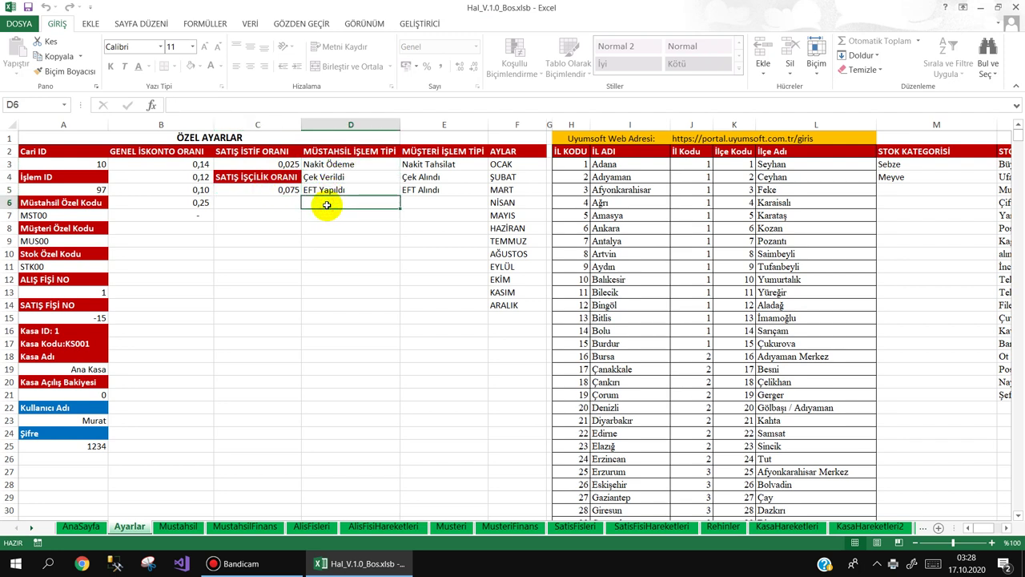
{"action": "type", "text": "eL"}
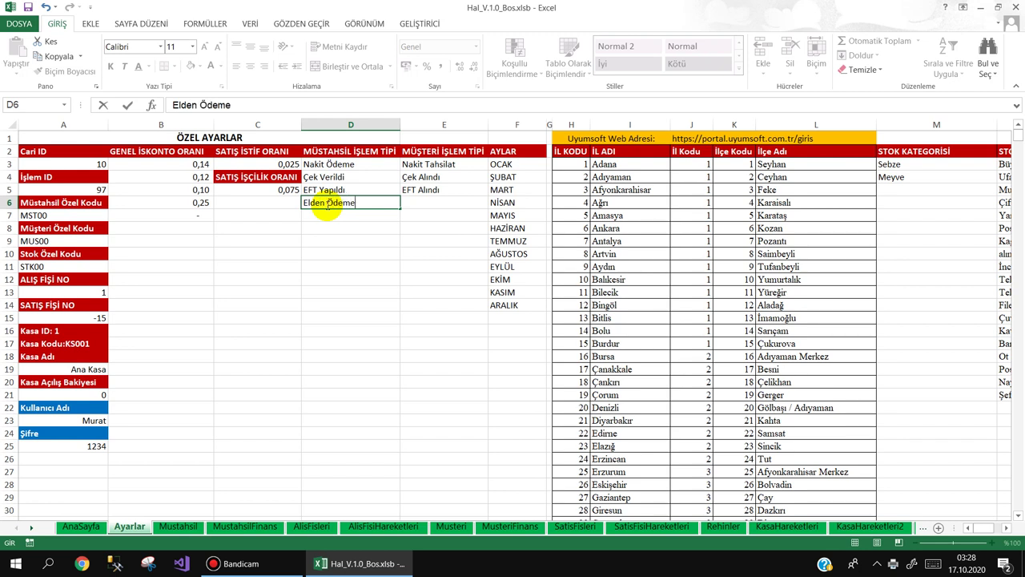
{"action": "key", "text": "Tab"}
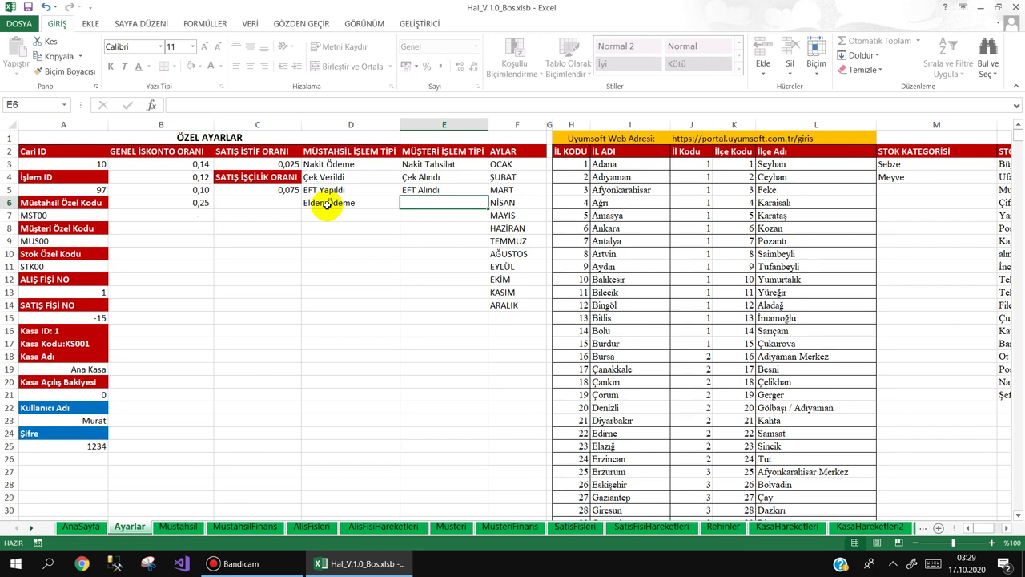
{"action": "type", "text": "Elden"}
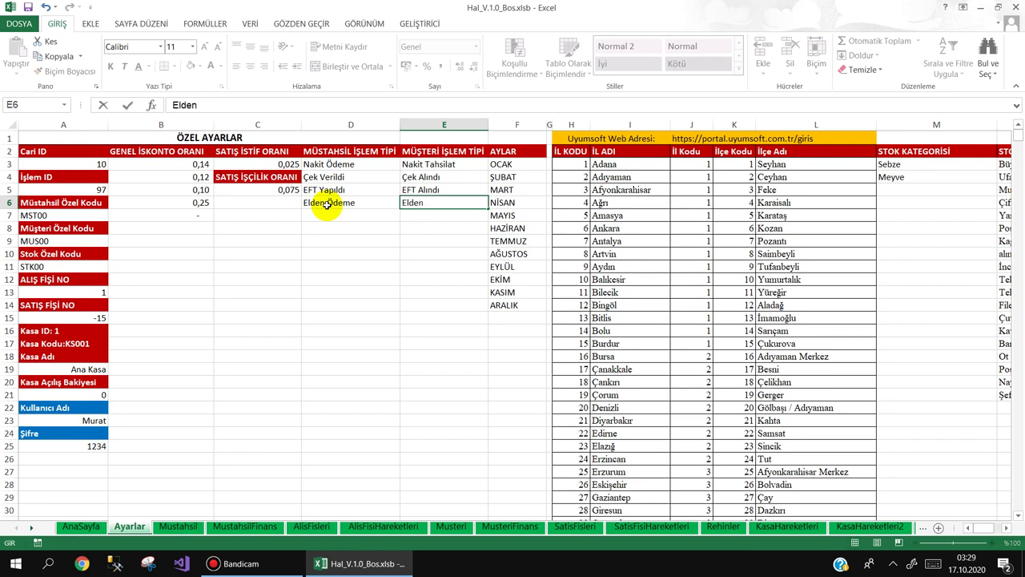
{"action": "key", "text": "Return"}
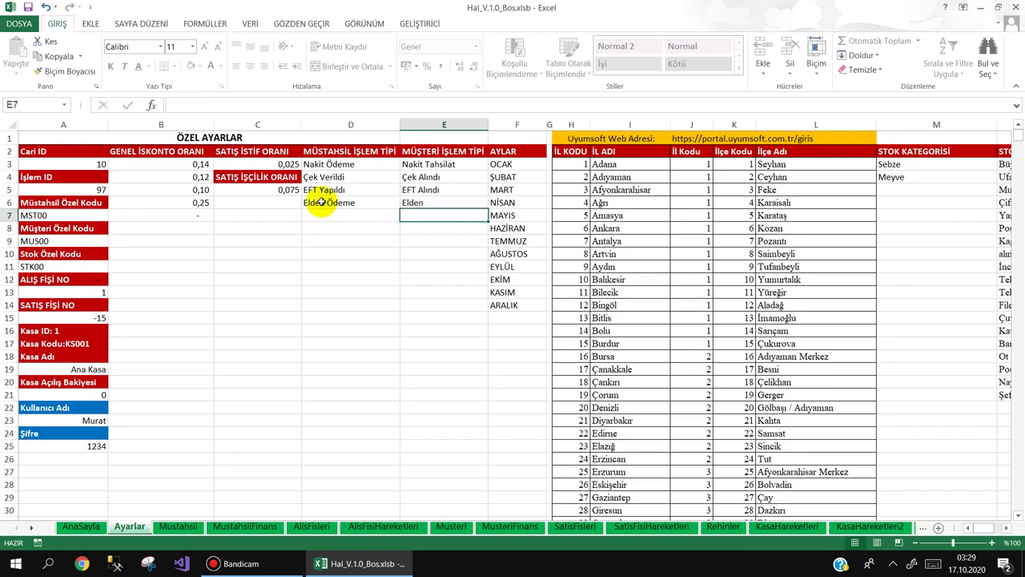
- Review the stock categories, units and login settings, then relaunch BST-Hal from the AnaSayfa sheet
{"action": "left_click", "coordinate": [923, 165]}
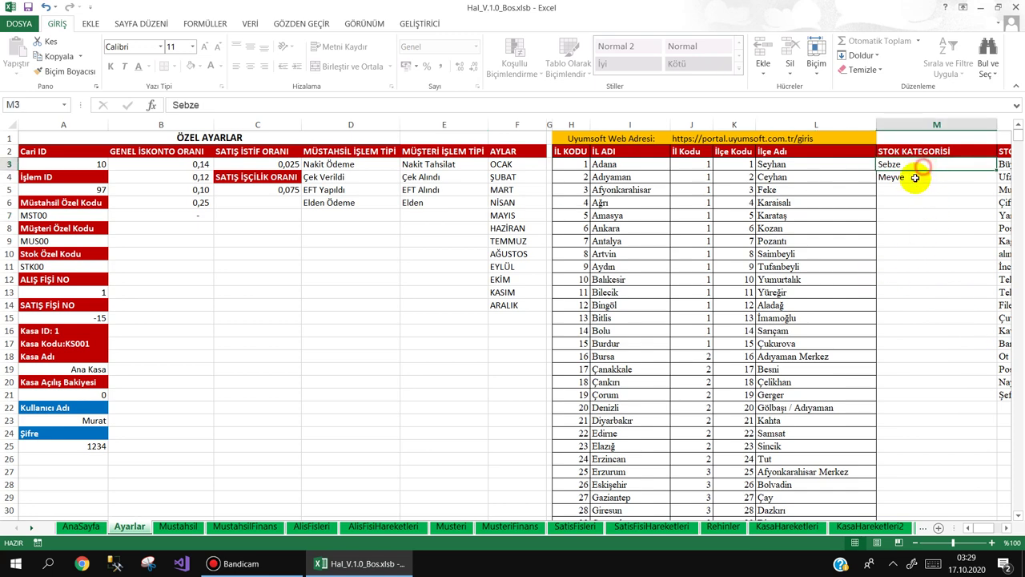
{"action": "left_click", "coordinate": [914, 177]}
{"action": "left_click_drag", "start_coordinate": [981, 530], "coordinate": [991, 531]}
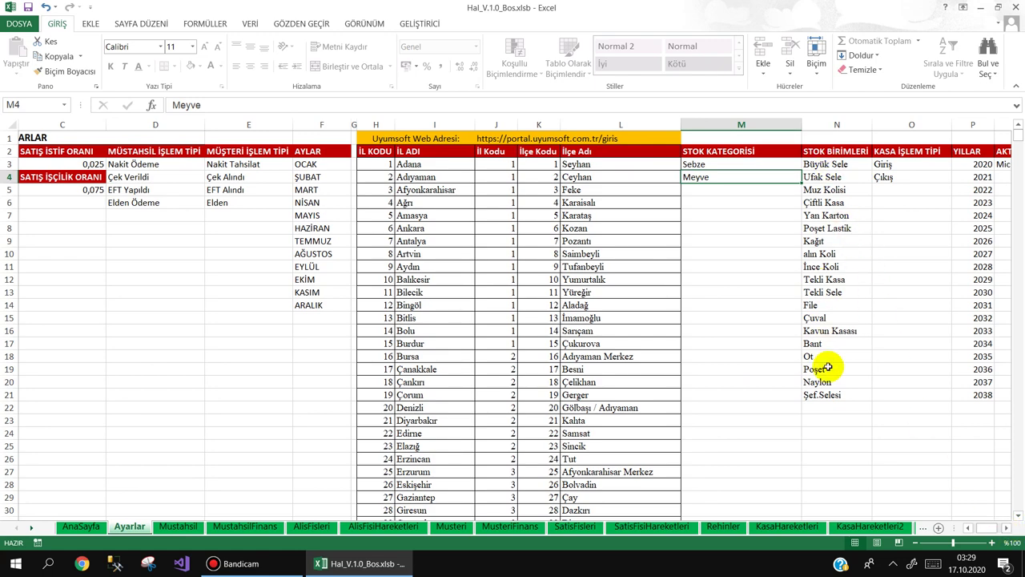
{"action": "left_click", "coordinate": [836, 407]}
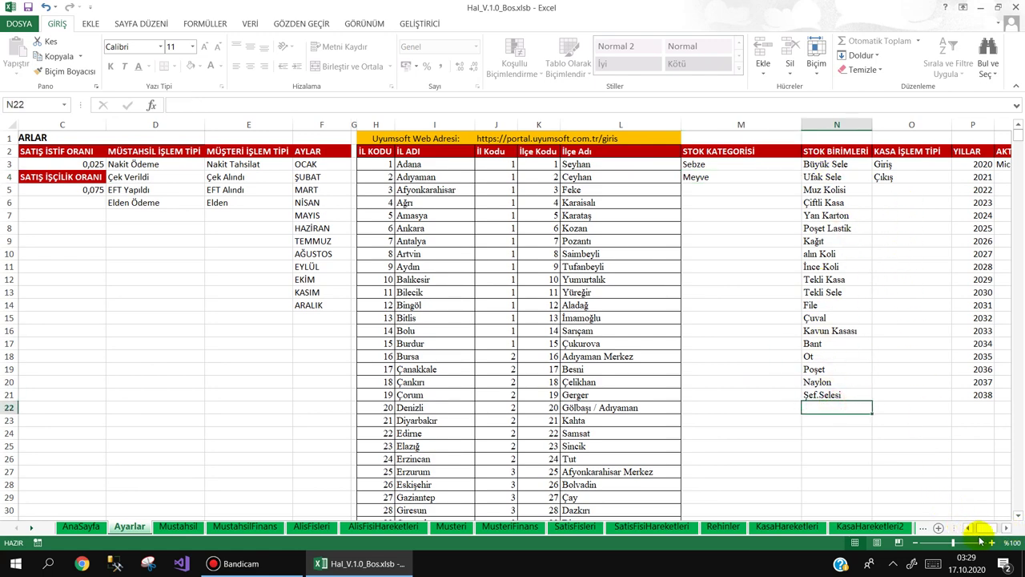
{"action": "left_click_drag", "start_coordinate": [985, 531], "coordinate": [950, 530]}
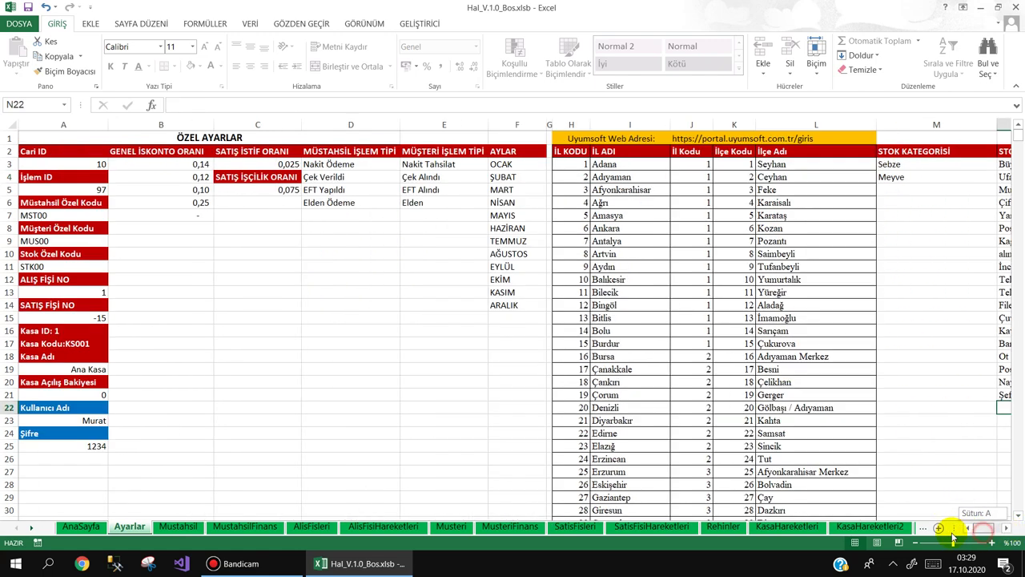
{"action": "left_click", "coordinate": [91, 418]}
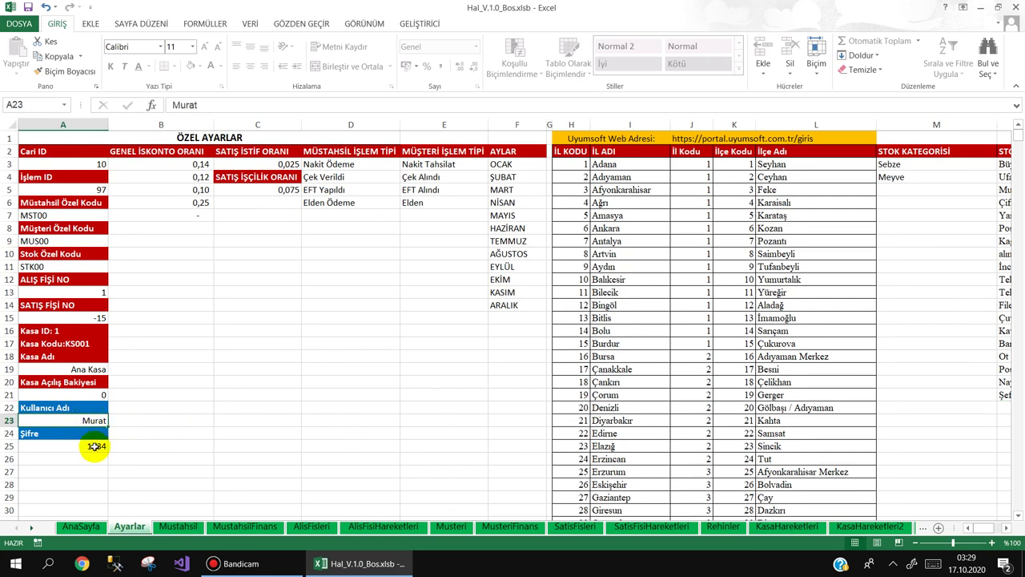
{"action": "left_click", "coordinate": [94, 446]}
{"action": "left_click", "coordinate": [81, 527]}
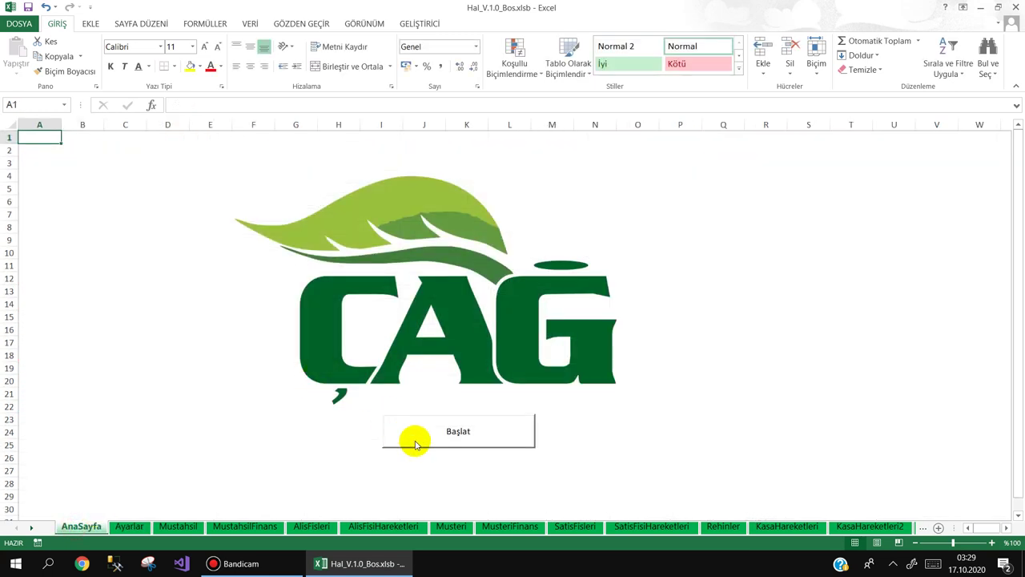
{"action": "left_click", "coordinate": [416, 445]}
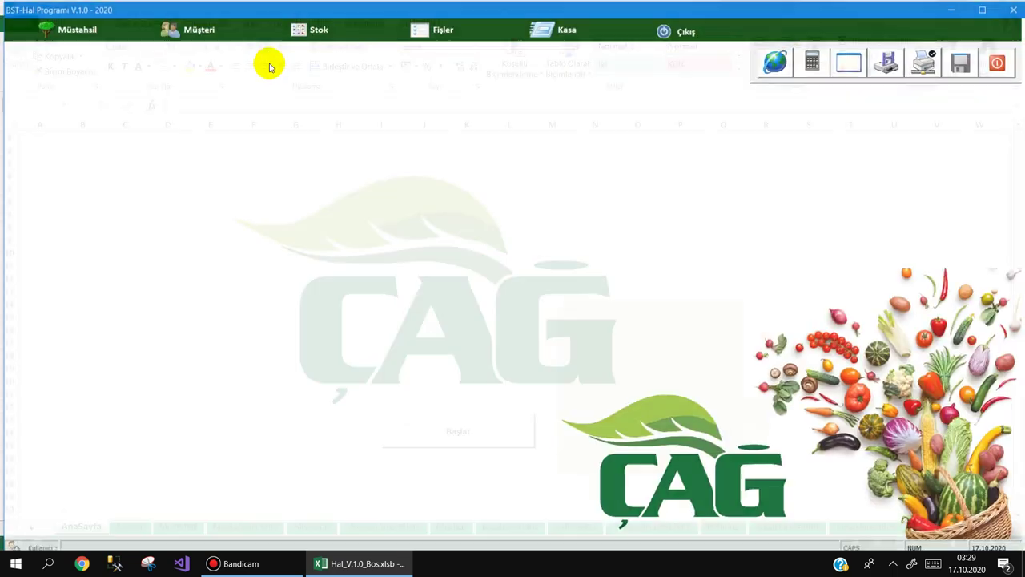
- Open Müstahsil Finansal İşlemler and set the transaction type to Elden Ödeme
{"action": "mouse_move", "coordinate": [168, 32]}
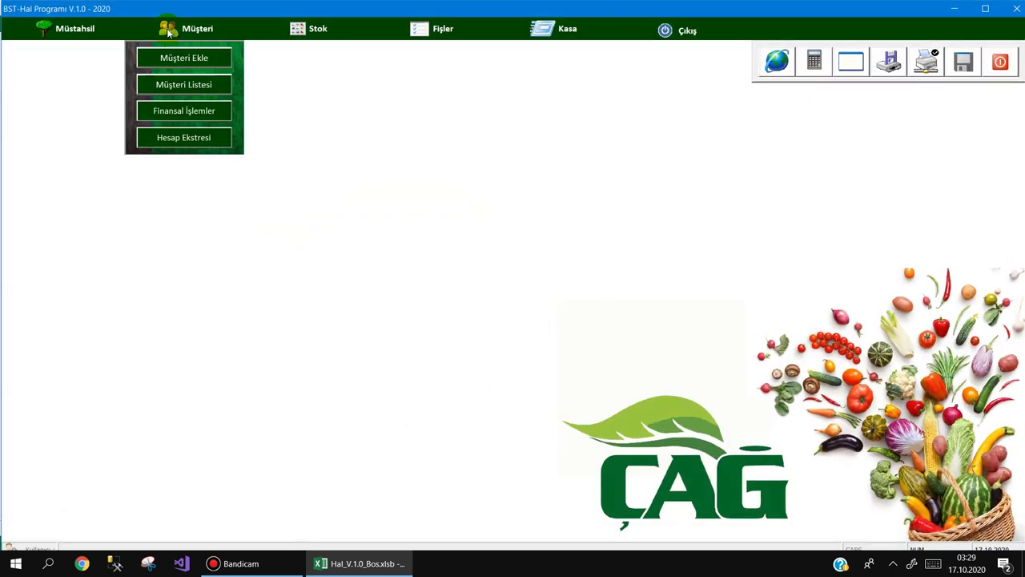
{"action": "mouse_move", "coordinate": [58, 90]}
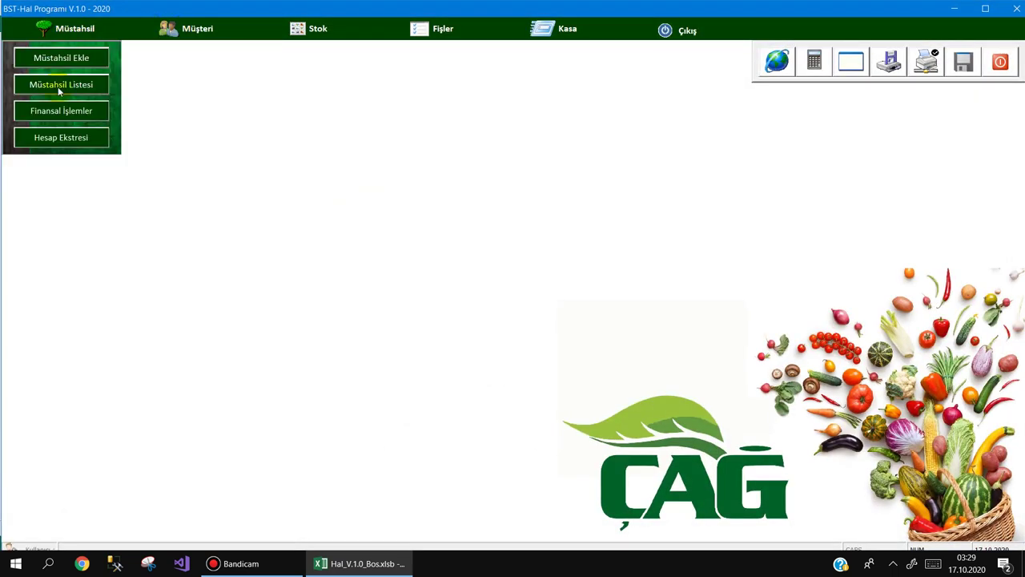
{"action": "left_click", "coordinate": [63, 113]}
{"action": "left_click", "coordinate": [223, 112]}
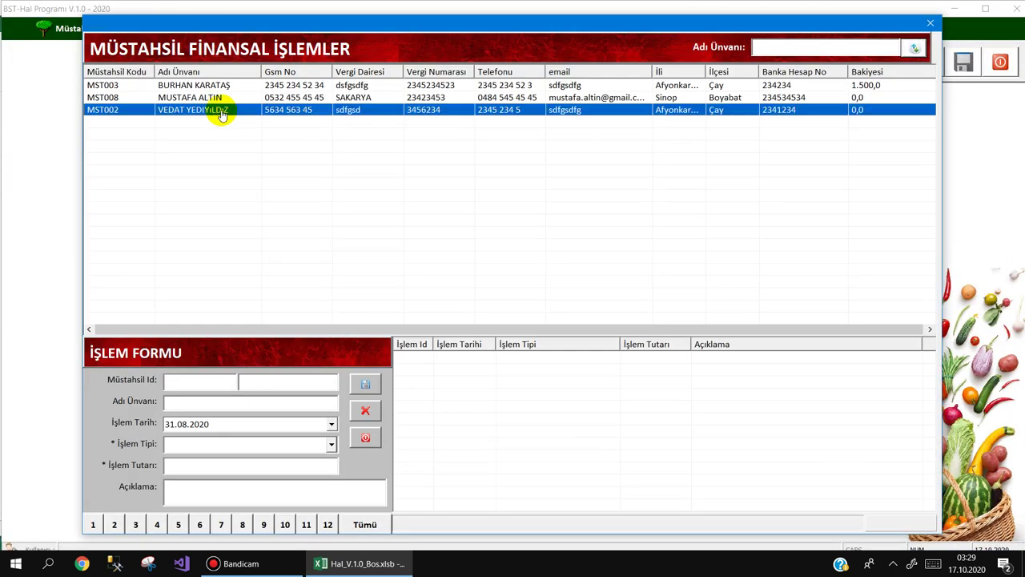
{"action": "left_click", "coordinate": [330, 444]}
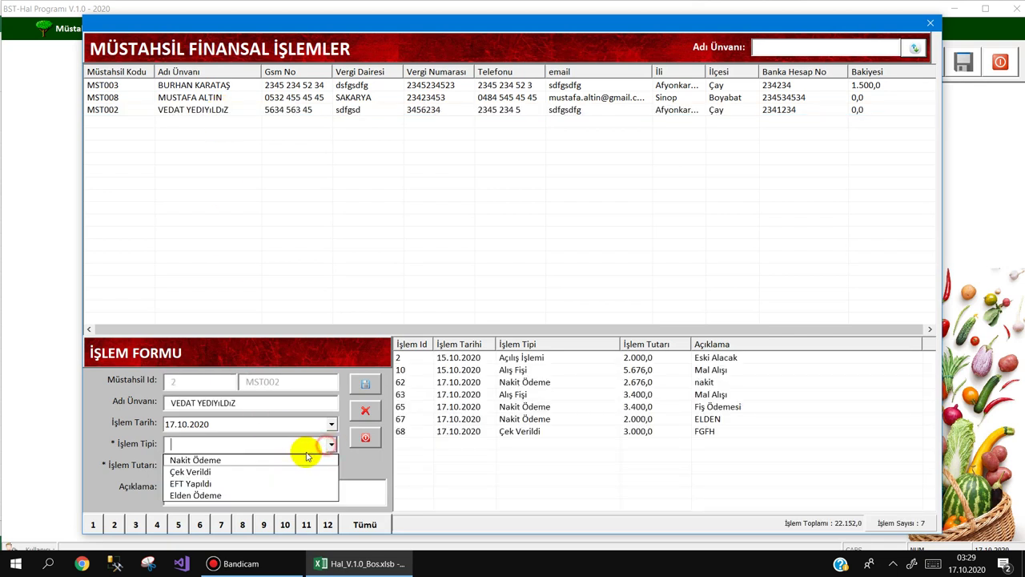
{"action": "left_click", "coordinate": [195, 496]}
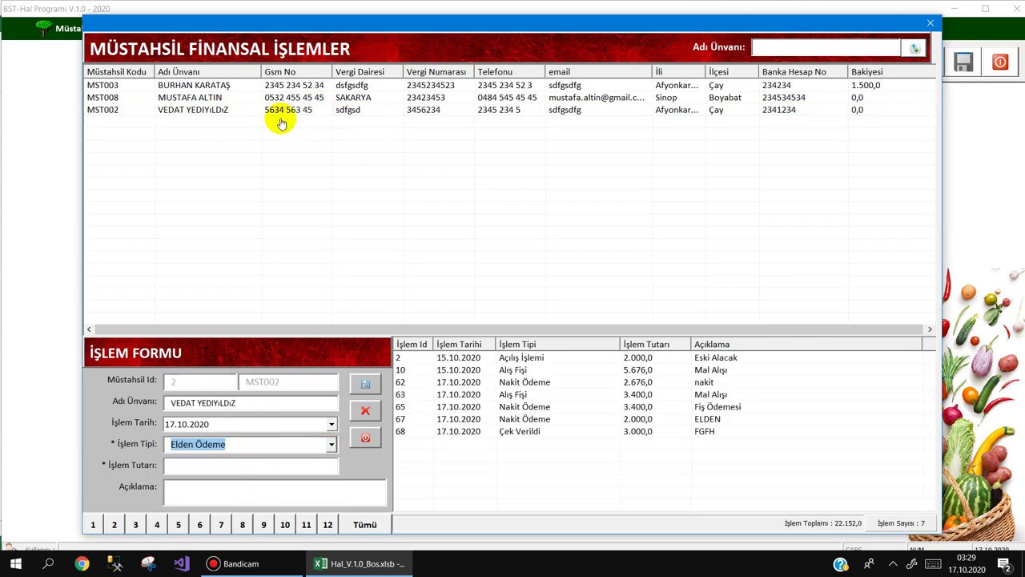
- Record a 500 Elden Ödeme with note 'dfg' for the producer with the 1.500,0 balance
{"action": "left_click", "coordinate": [277, 87]}
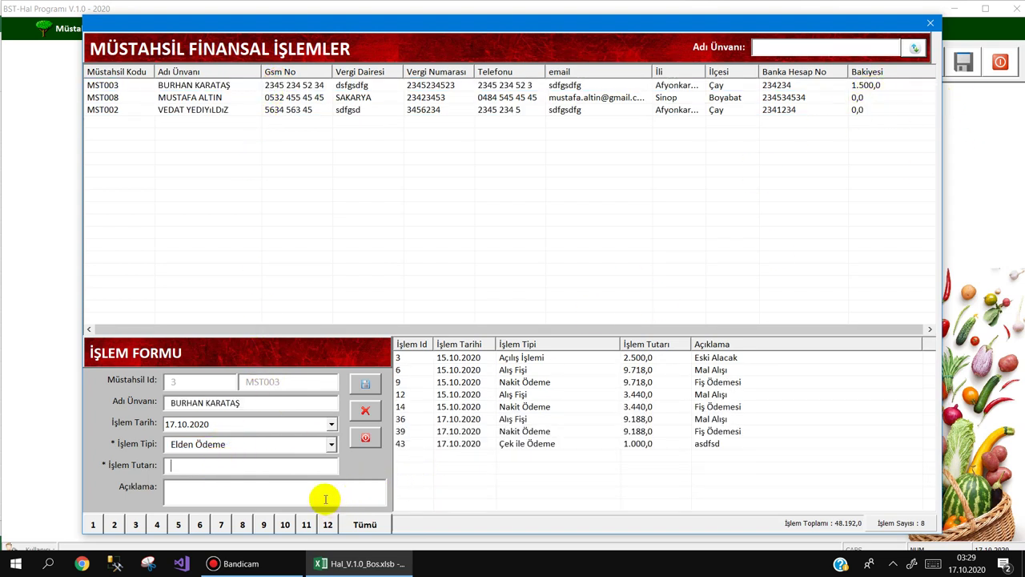
{"action": "type", "text": "500"}
{"action": "left_click", "coordinate": [247, 487]}
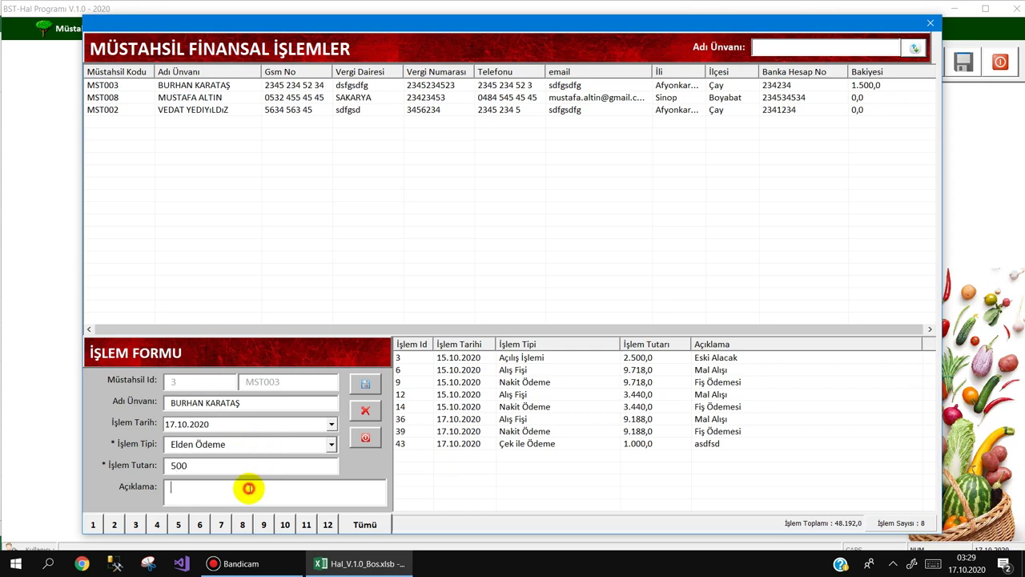
{"action": "type", "text": "dfg"}
{"action": "left_click", "coordinate": [363, 387]}
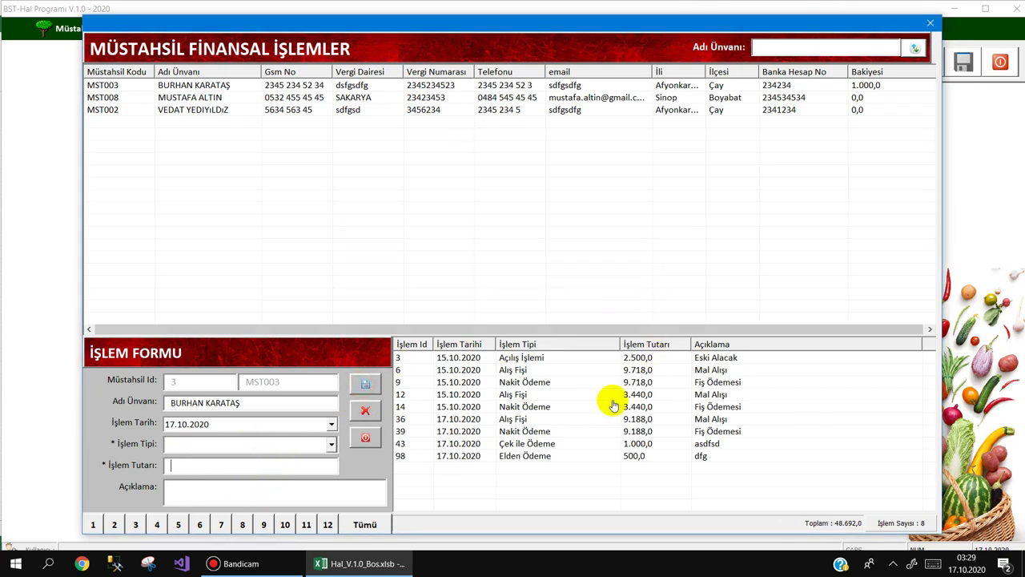
{"action": "left_click", "coordinate": [507, 462]}
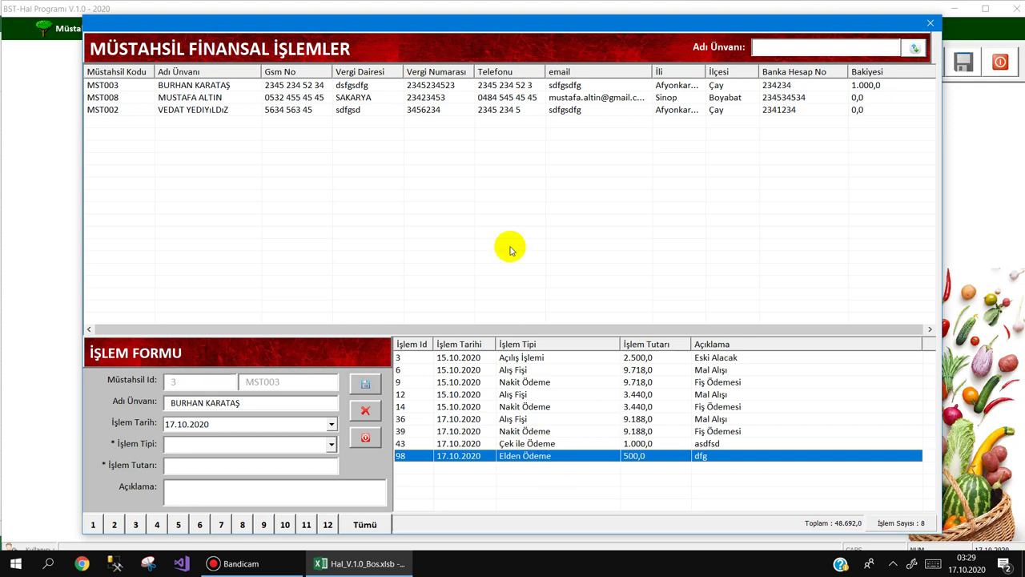
{"action": "key", "text": "Escape"}
{"action": "left_click", "coordinate": [240, 565]}
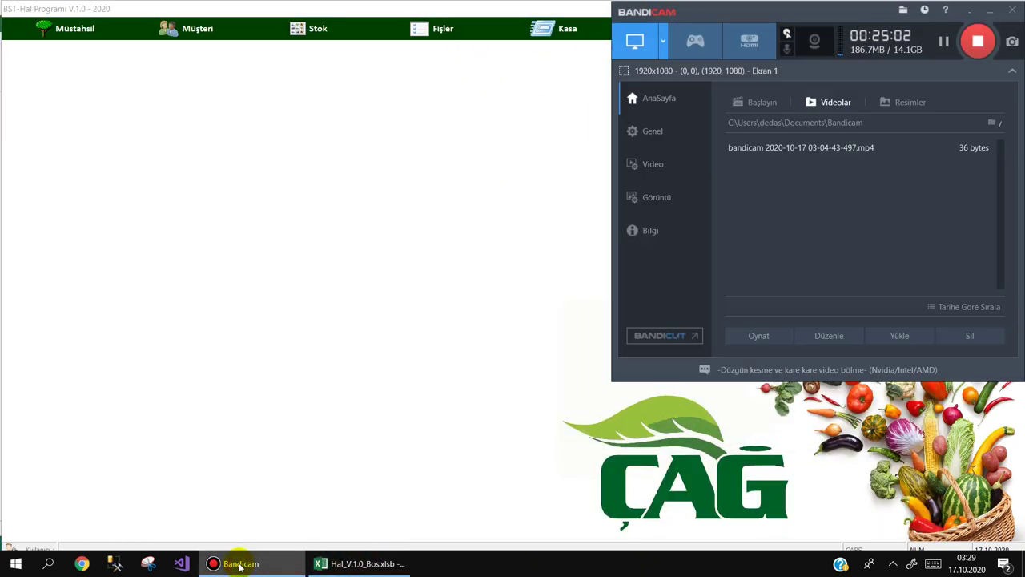
{"action": "left_click", "coordinate": [239, 565]}
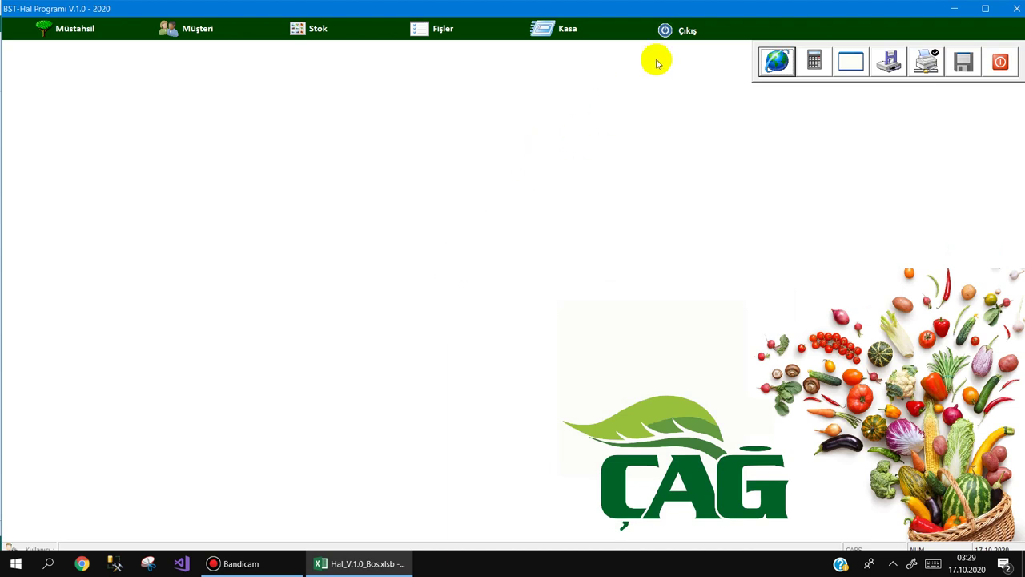
{"action": "left_click", "coordinate": [676, 32]}
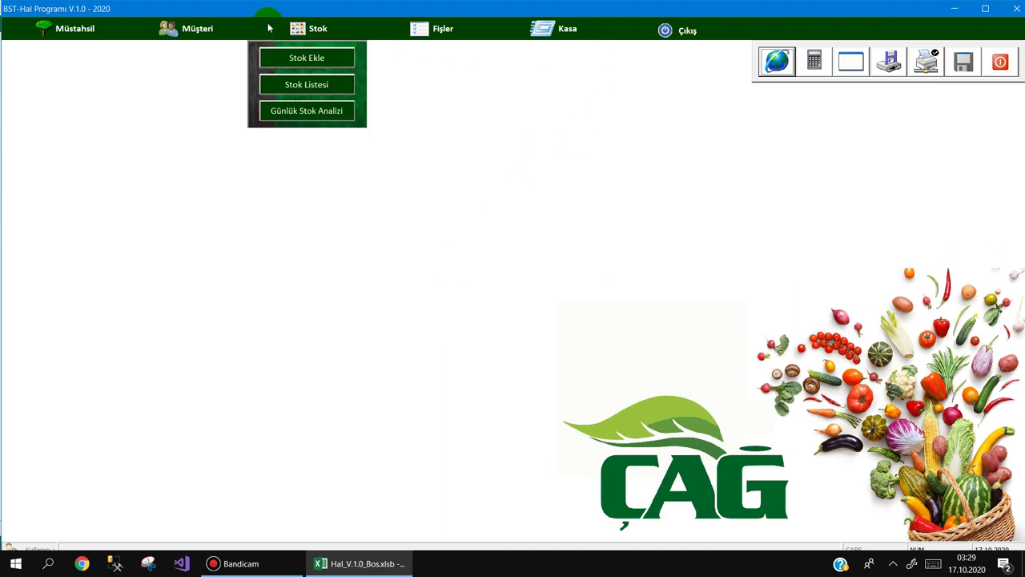
{"action": "mouse_move", "coordinate": [107, 35]}
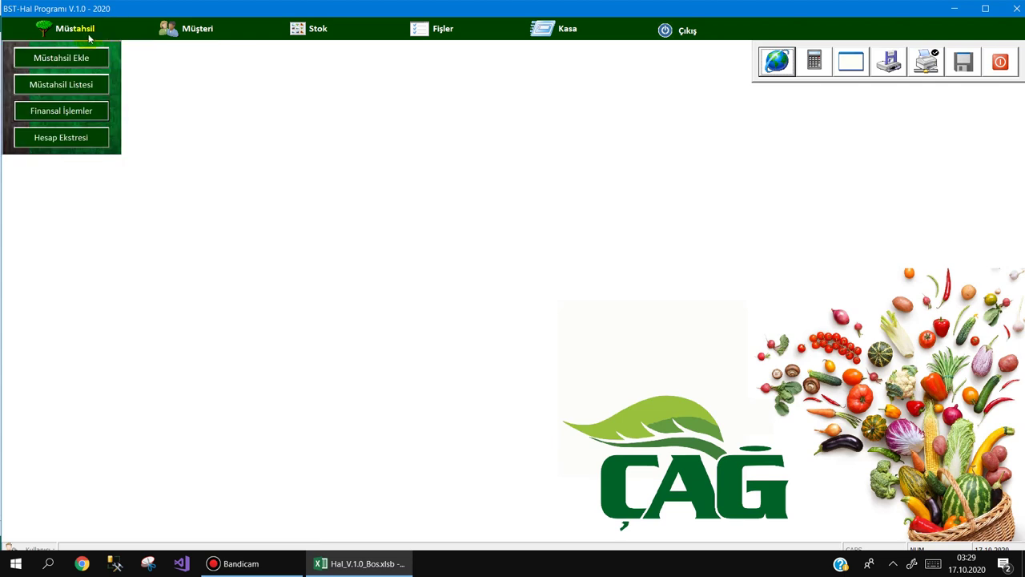
{"action": "mouse_move", "coordinate": [158, 32]}
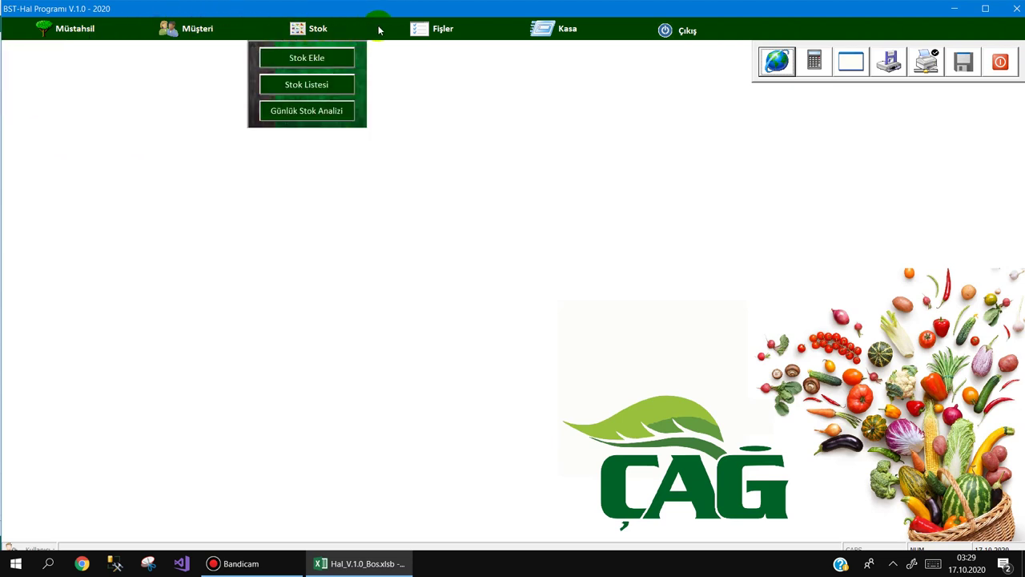
{"action": "mouse_move", "coordinate": [700, 32]}
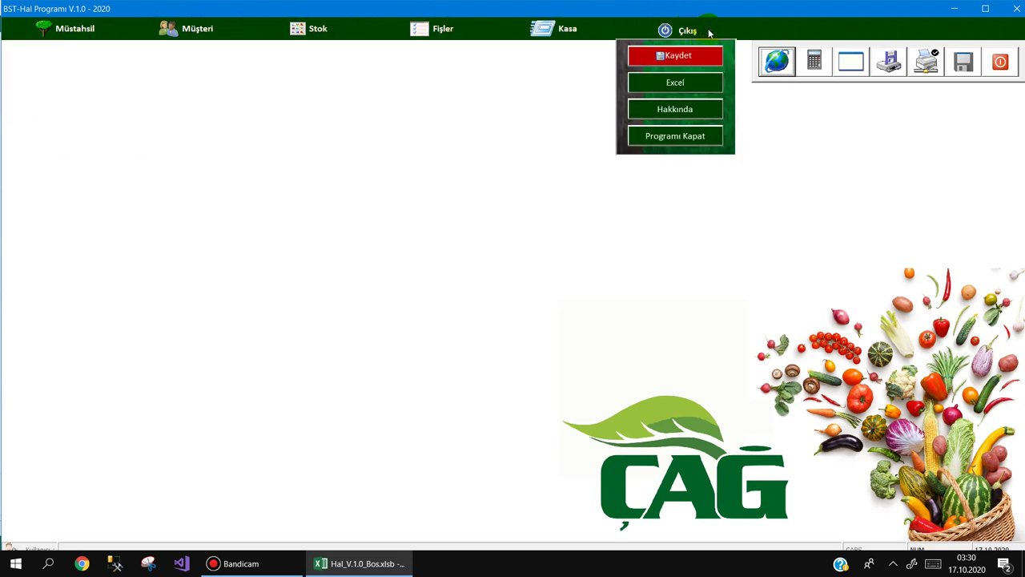